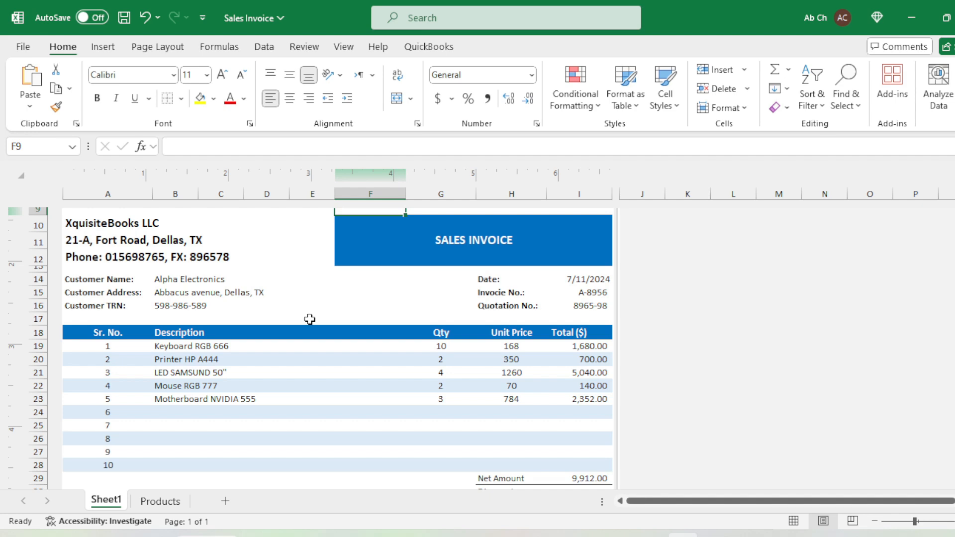
# Look over header cells F6–F8 beside the logo and above the title banner
pyautogui.scroll(2, 310, 319)
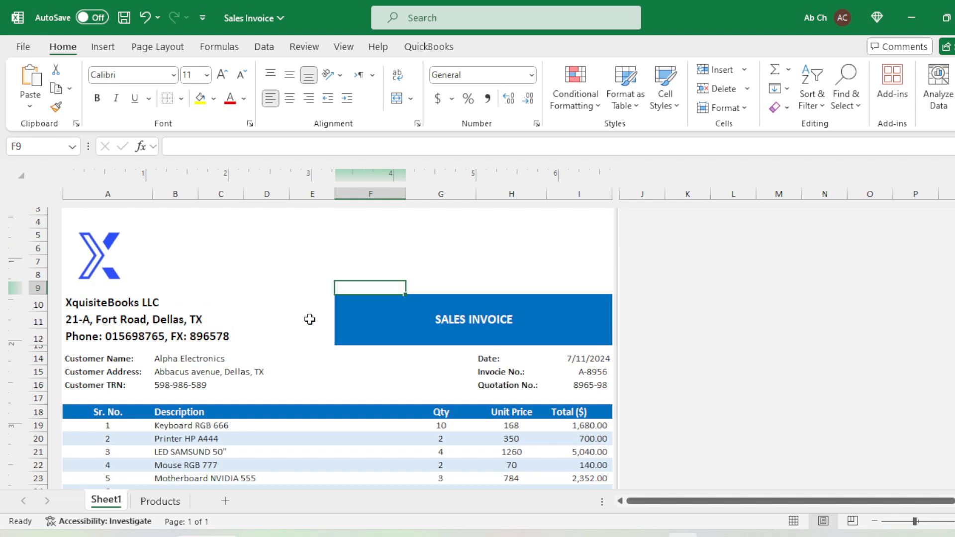
pyautogui.click(349, 251)
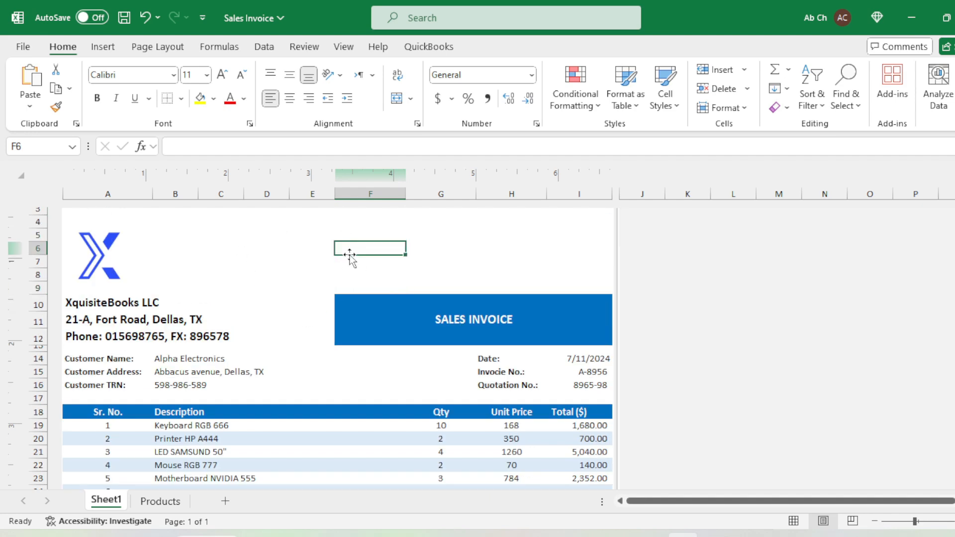
pyautogui.scroll(-4, 338, 322)
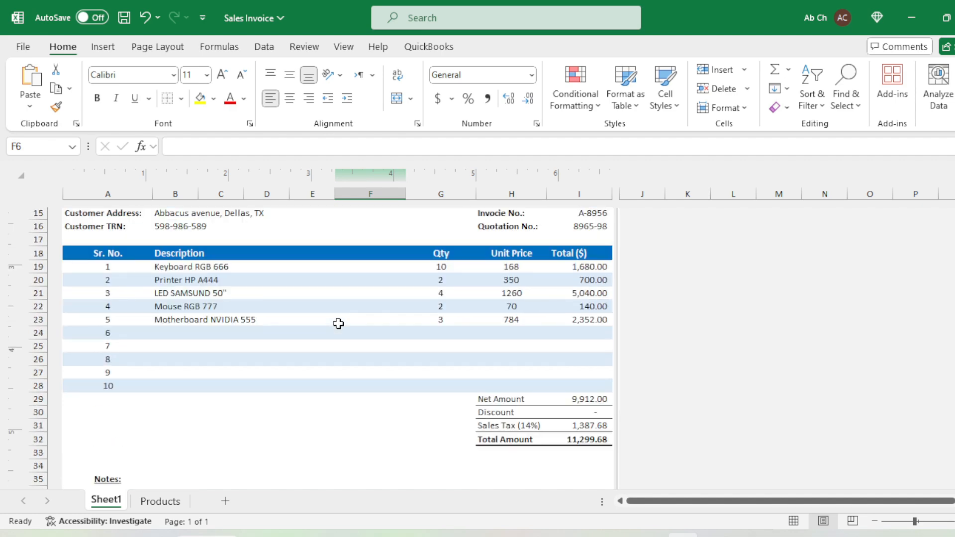
pyautogui.scroll(5, 338, 323)
pyautogui.click(342, 305)
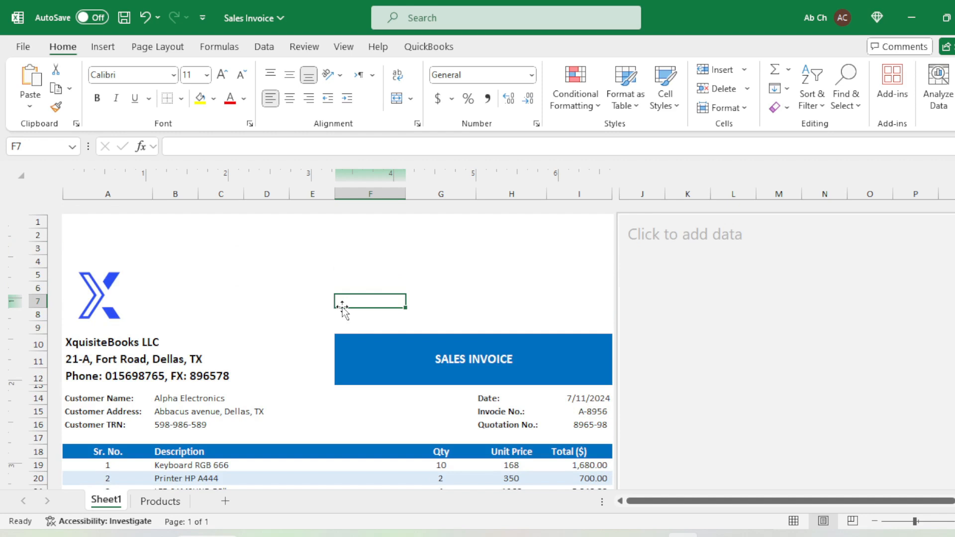
pyautogui.click(340, 314)
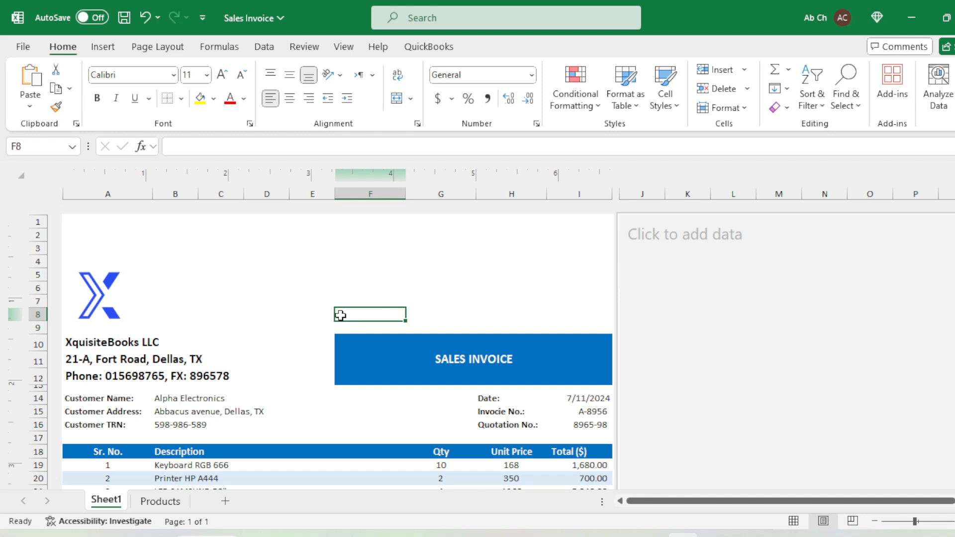
pyautogui.press('Up')
pyautogui.press('Up')
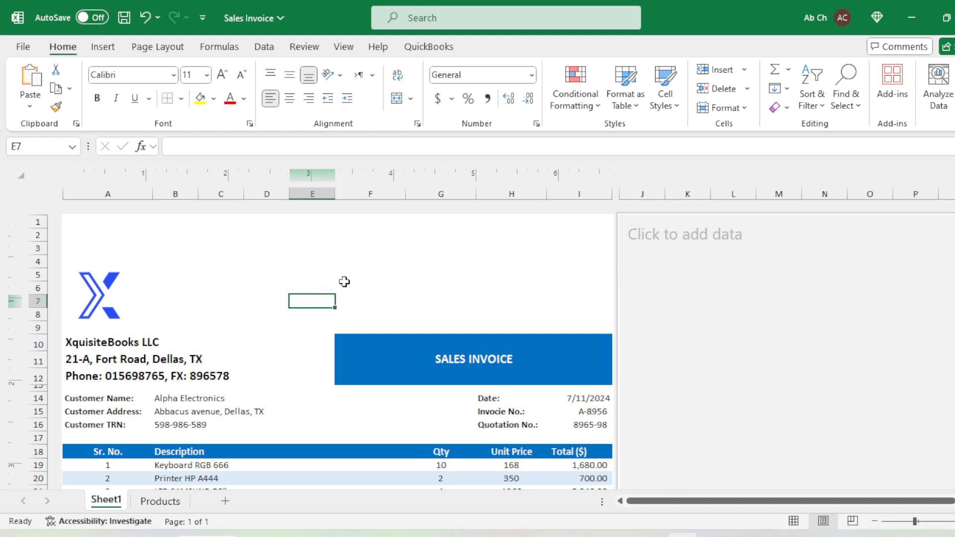
pyautogui.scroll(-1, 315, 275)
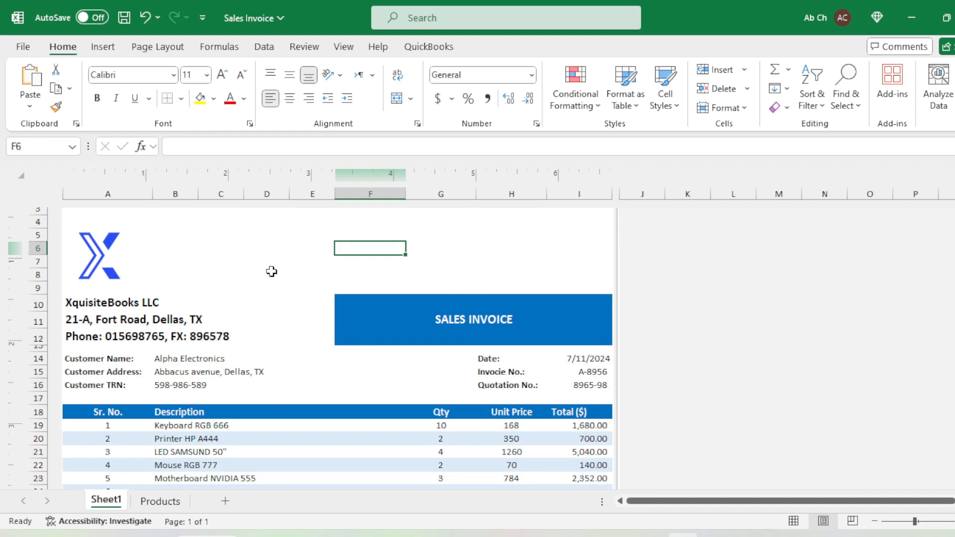
pyautogui.scroll(1, 272, 271)
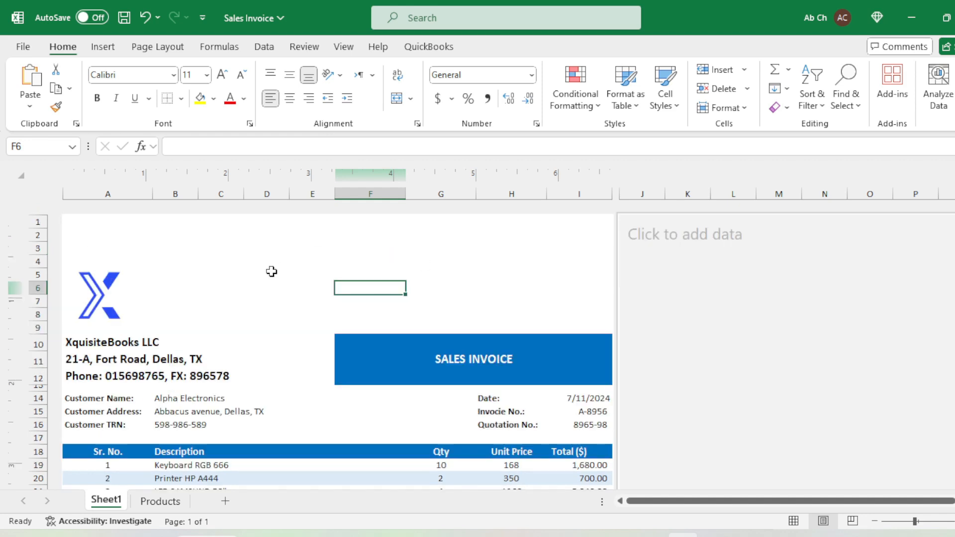
pyautogui.click(371, 300)
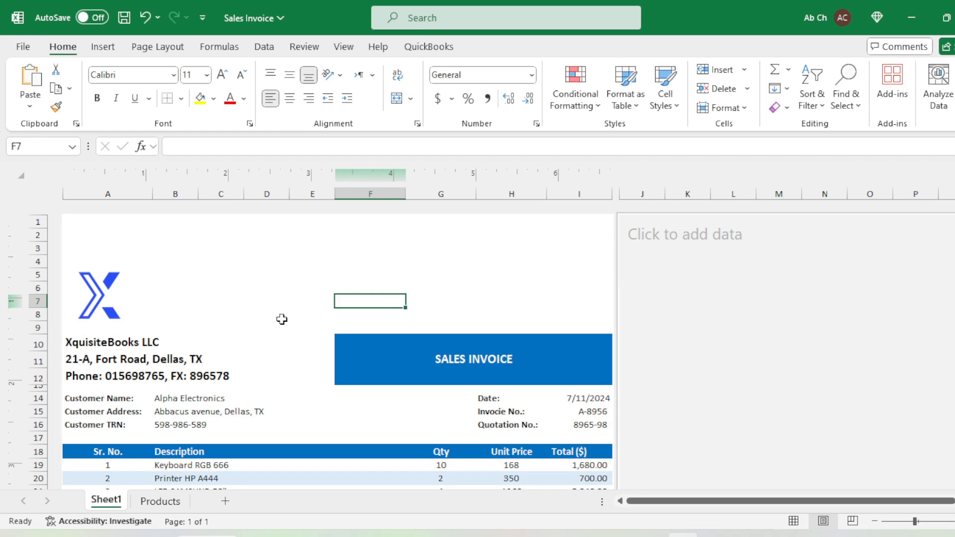
pyautogui.scroll(-3, 281, 319)
pyautogui.scroll(-2, 318, 323)
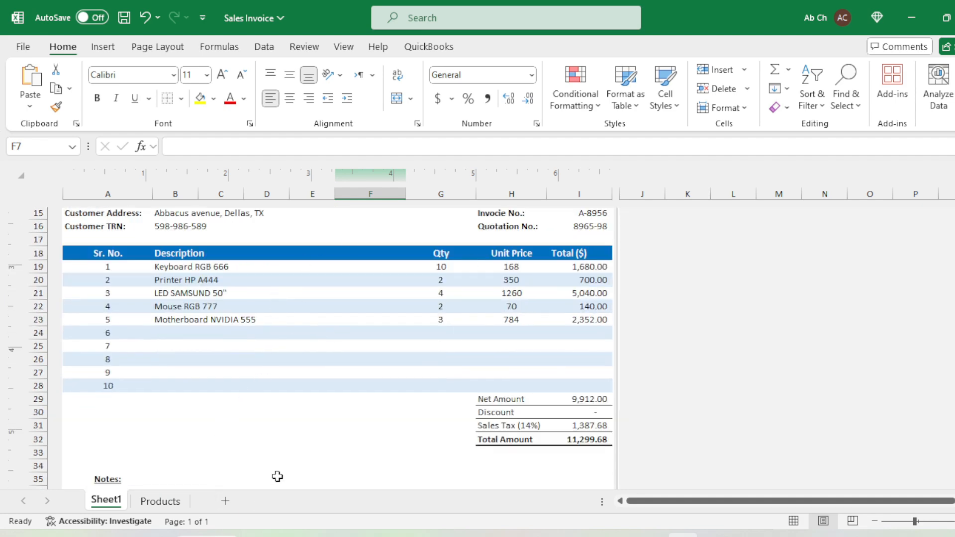
# Review the product entries and the Cost column on the Products sheet
pyautogui.click(161, 501)
pyautogui.click(119, 210)
pyautogui.click(112, 226)
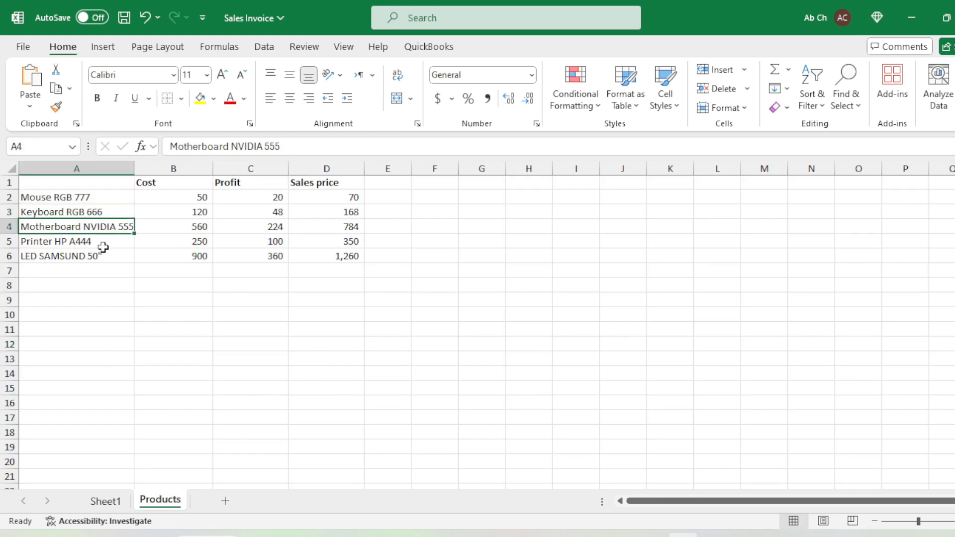
pyautogui.click(102, 254)
pyautogui.click(183, 185)
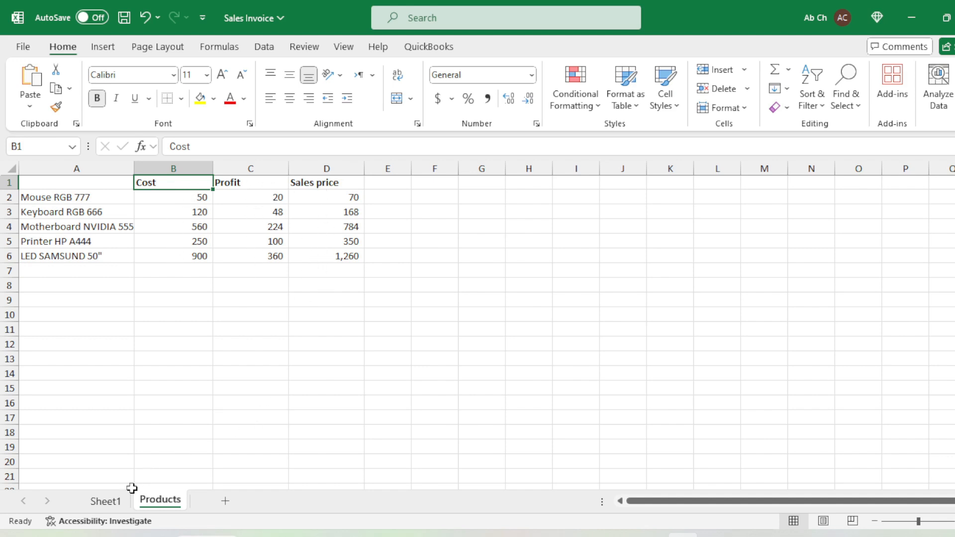
# Change the first invoice item in B19 to Motherboard NVIDIA 555
pyautogui.click(106, 500)
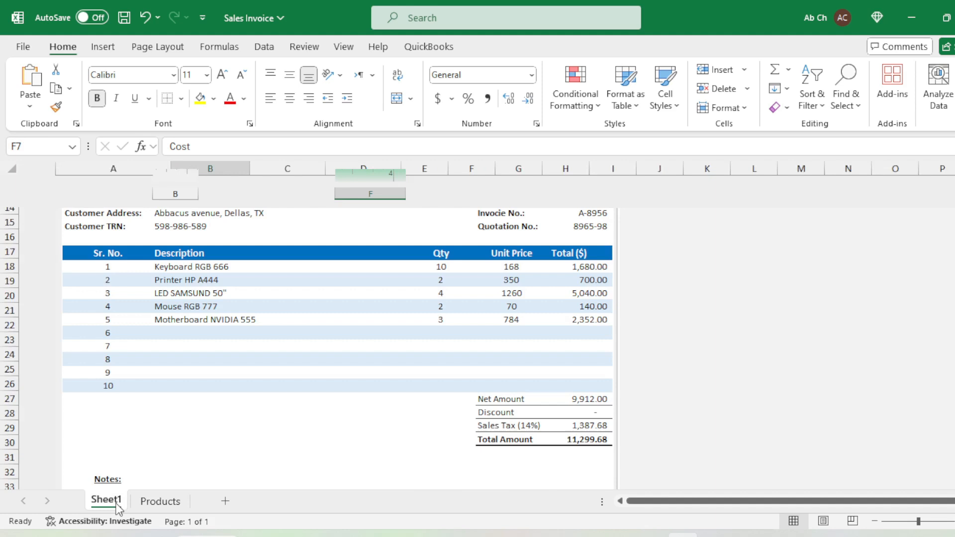
pyautogui.click(273, 274)
pyautogui.click(413, 267)
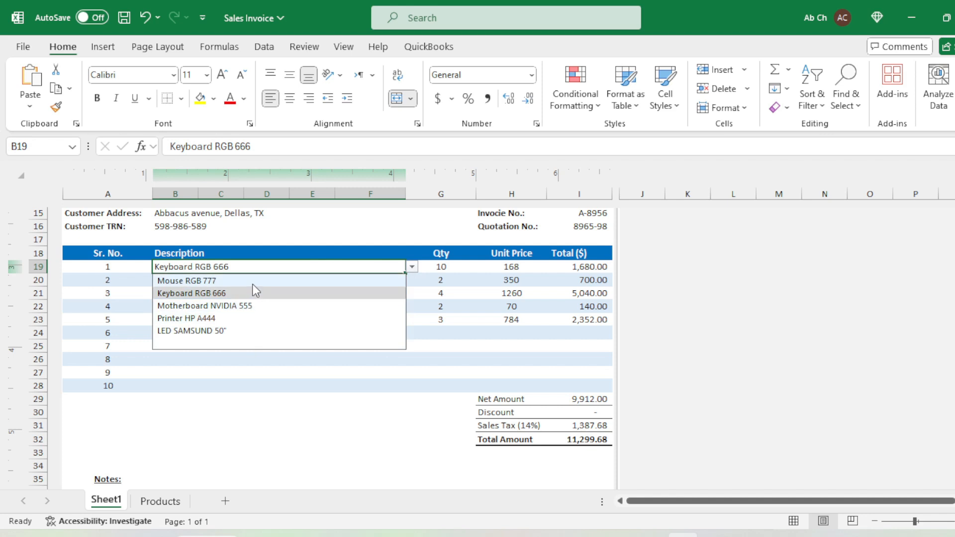
pyautogui.click(230, 306)
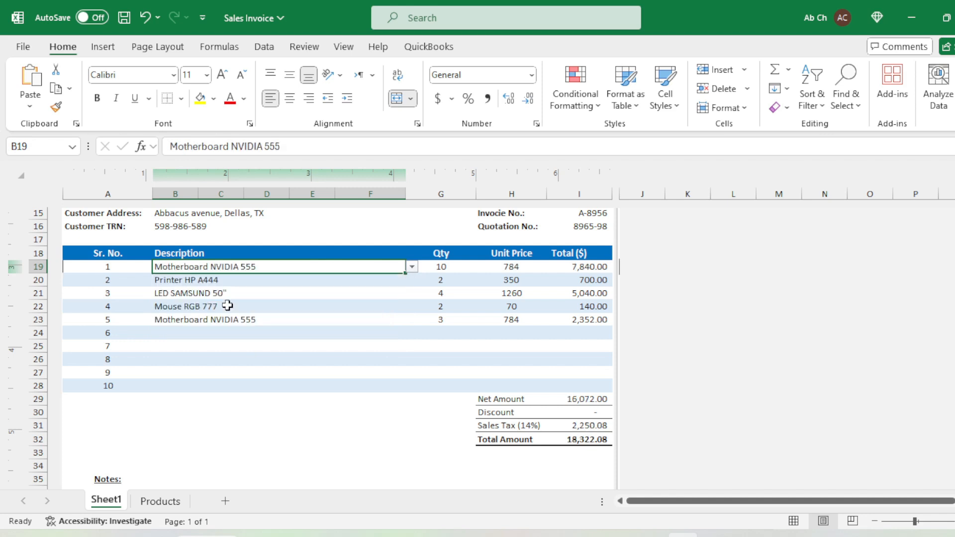
# Check the VLOOKUP unit price formula in H19 and the row total in I19
pyautogui.click(495, 279)
pyautogui.click(501, 268)
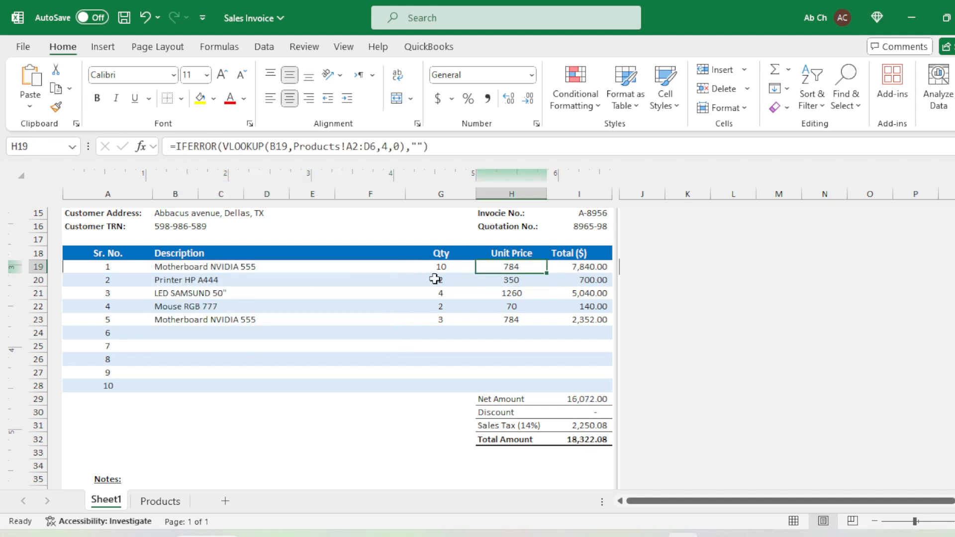
pyautogui.click(386, 267)
pyautogui.click(586, 269)
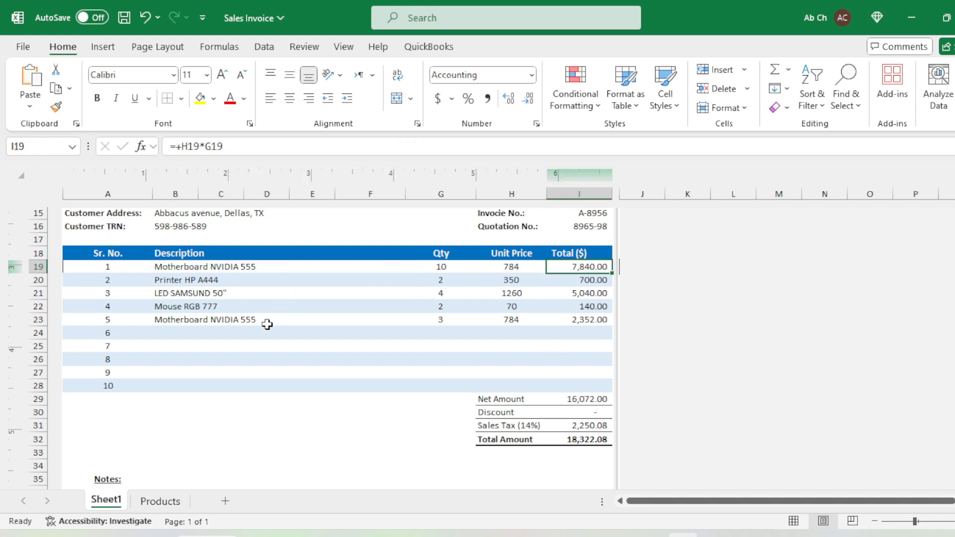
pyautogui.click(255, 281)
pyautogui.click(277, 301)
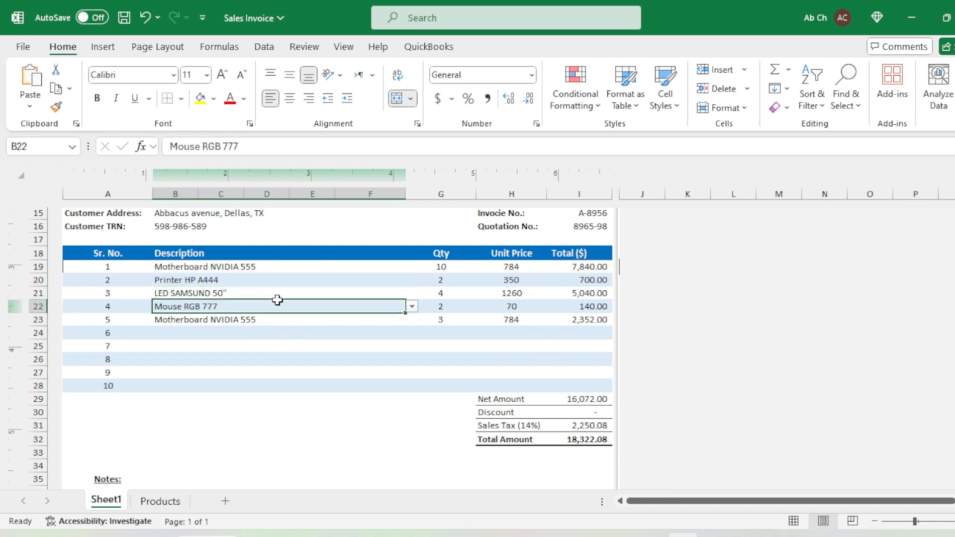
# Scroll through the invoice, checking header cells E7 and E9
pyautogui.scroll(5, 317, 324)
pyautogui.click(317, 326)
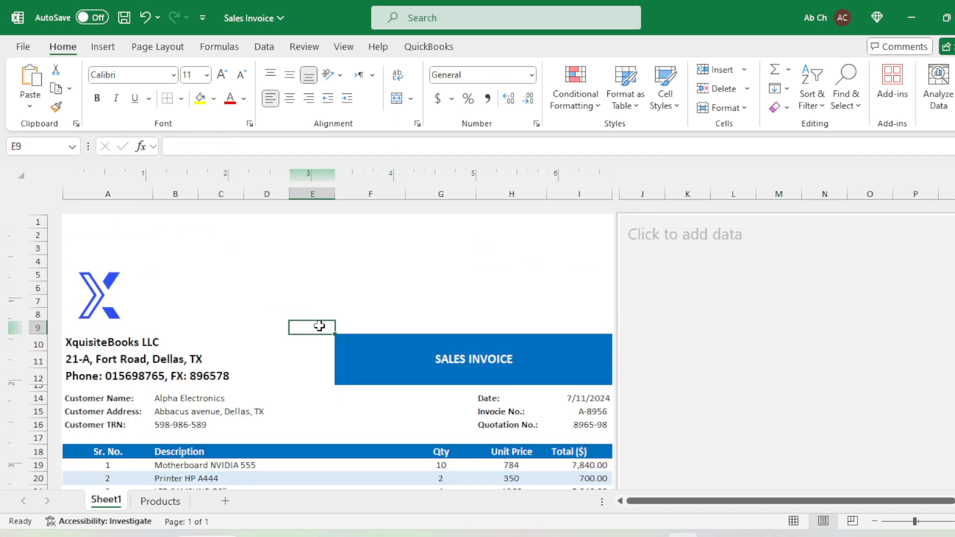
pyautogui.scroll(-1, 314, 267)
pyautogui.click(314, 268)
pyautogui.scroll(-3, 313, 271)
pyautogui.scroll(-4, 312, 278)
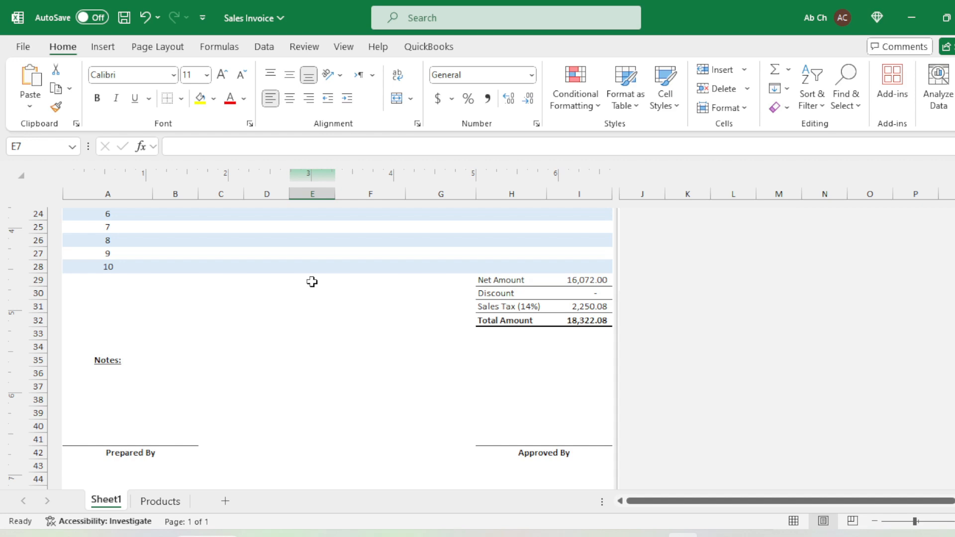
pyautogui.scroll(5, 312, 282)
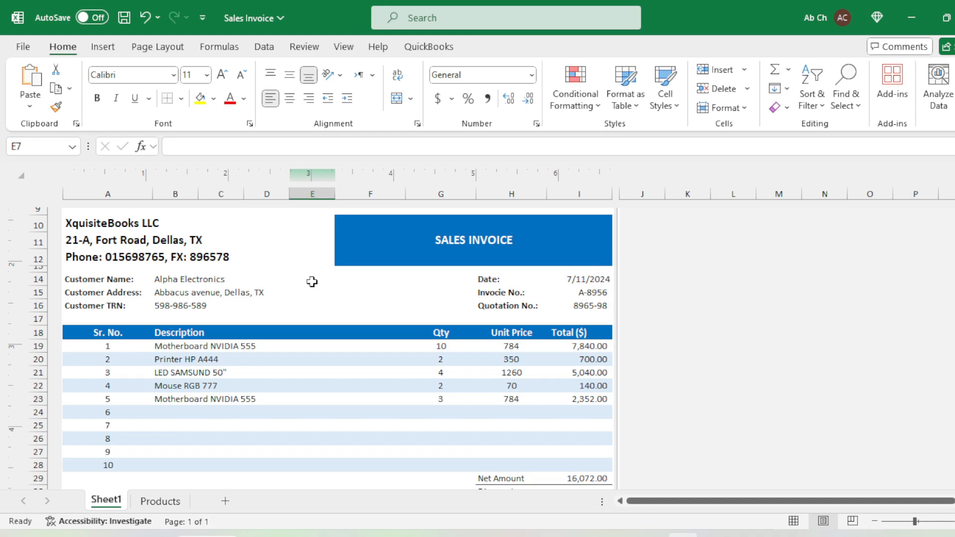
# Create a new blank workbook and return to cell A1
pyautogui.click(24, 46)
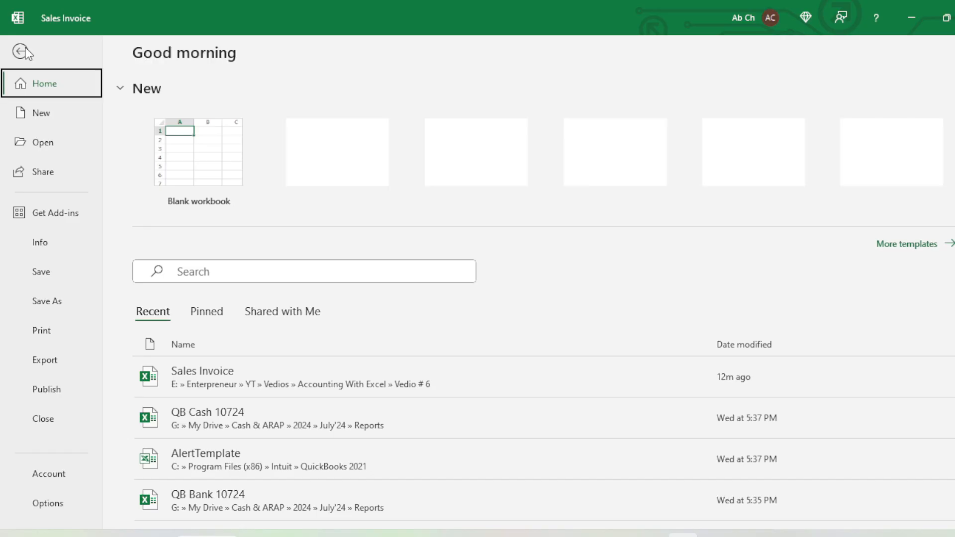
pyautogui.click(213, 174)
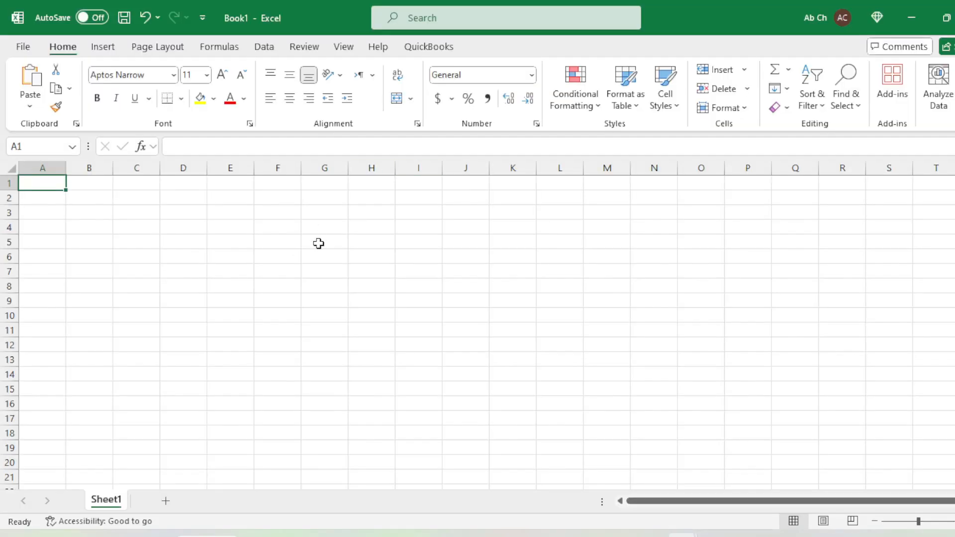
pyautogui.click(318, 242)
pyautogui.click(289, 280)
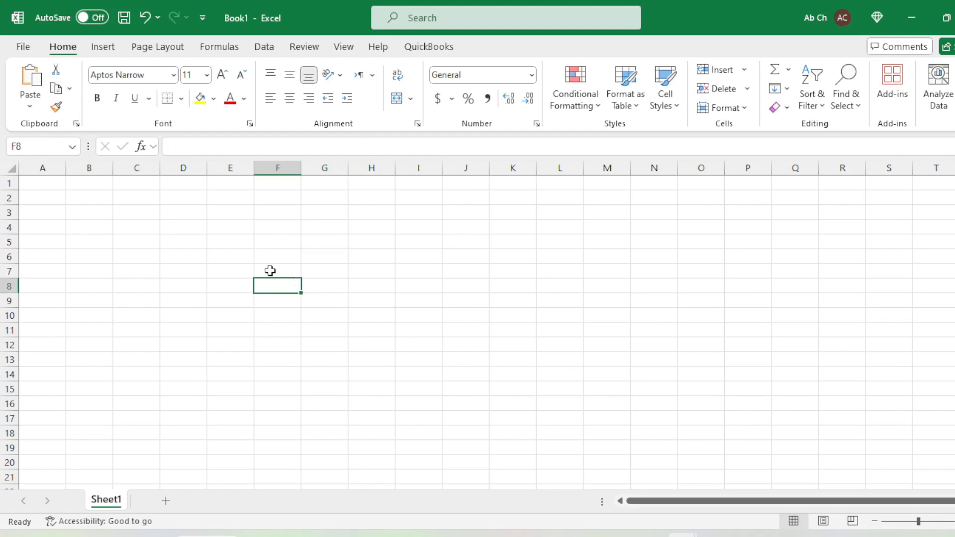
pyautogui.click(271, 271)
pyautogui.click(314, 259)
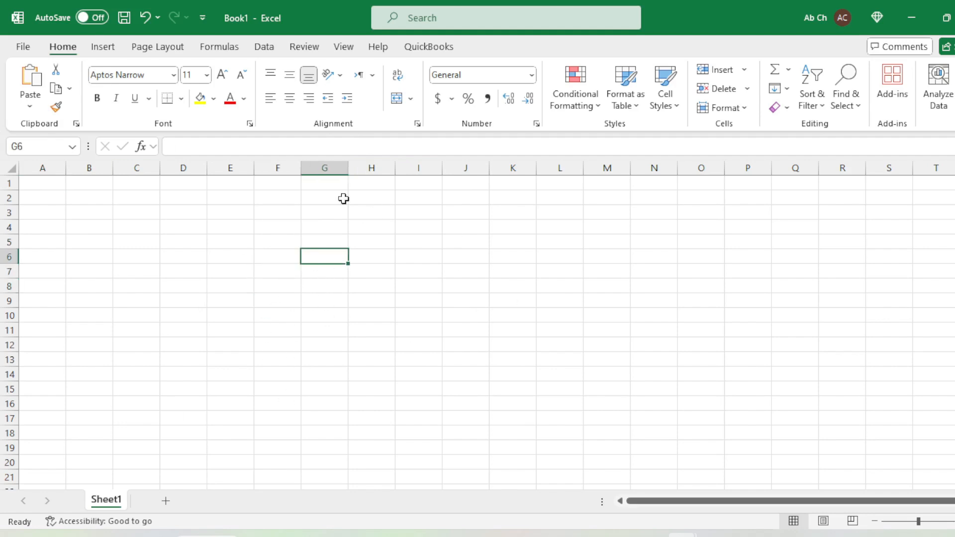
pyautogui.click(54, 183)
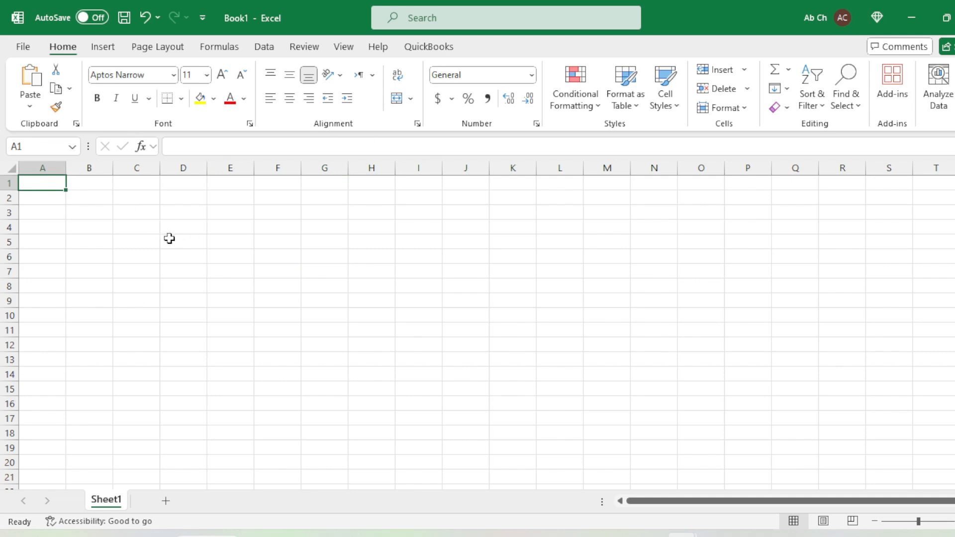
# Switch the blank sheet to Page Layout view and scroll through the page
pyautogui.click(158, 47)
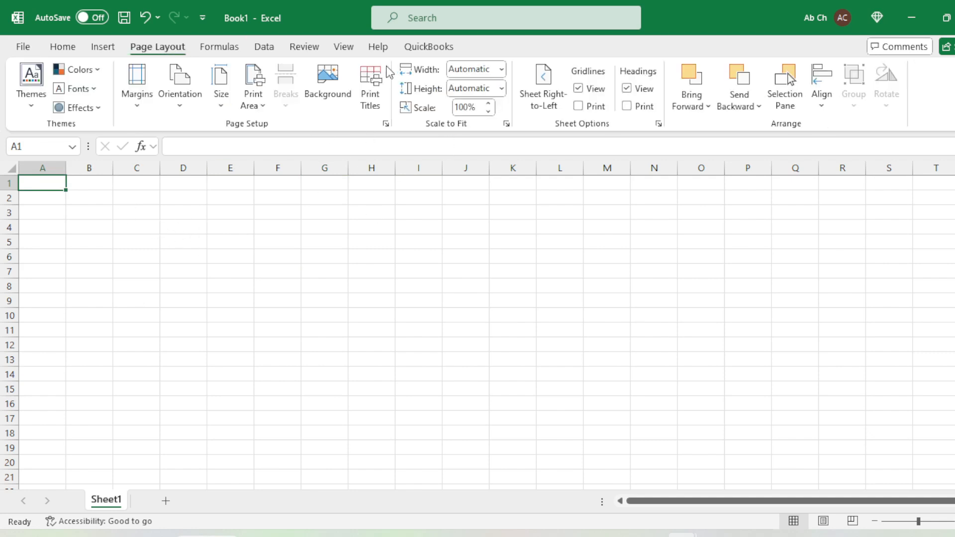
pyautogui.click(343, 49)
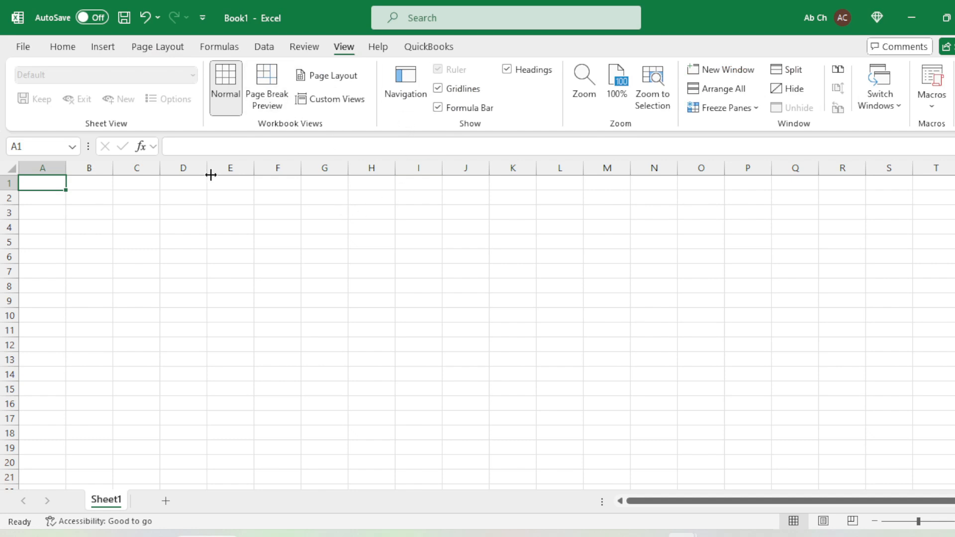
pyautogui.click(318, 81)
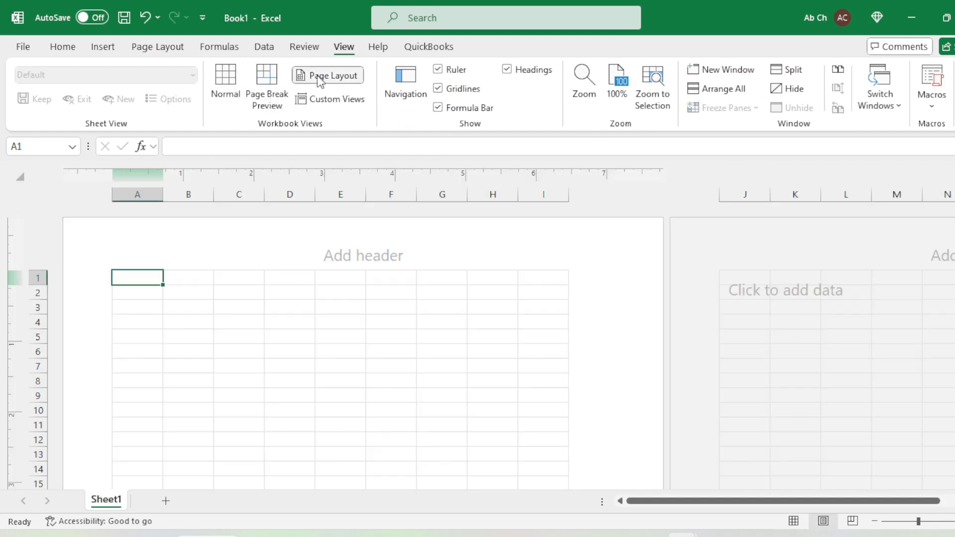
pyautogui.click(308, 335)
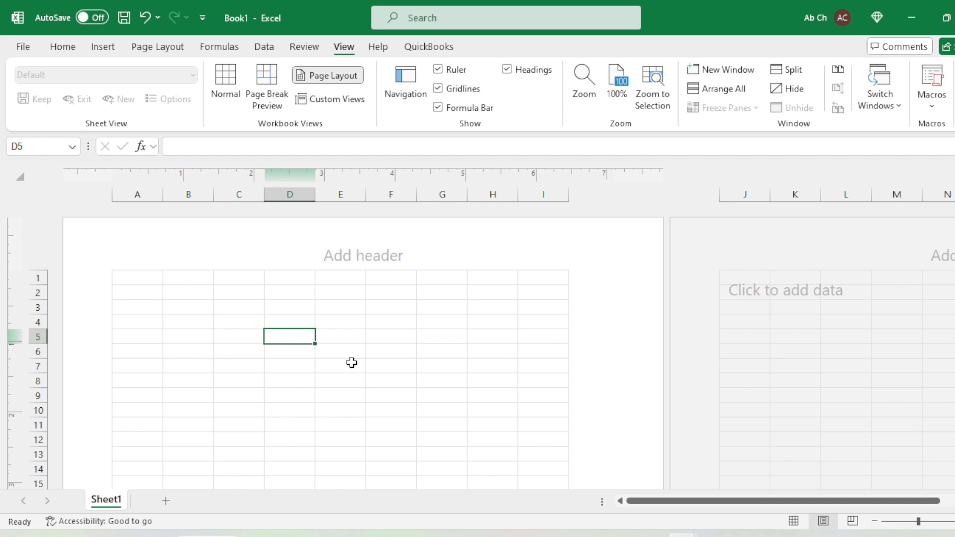
pyautogui.scroll(-15, 328, 312)
pyautogui.scroll(2, 329, 324)
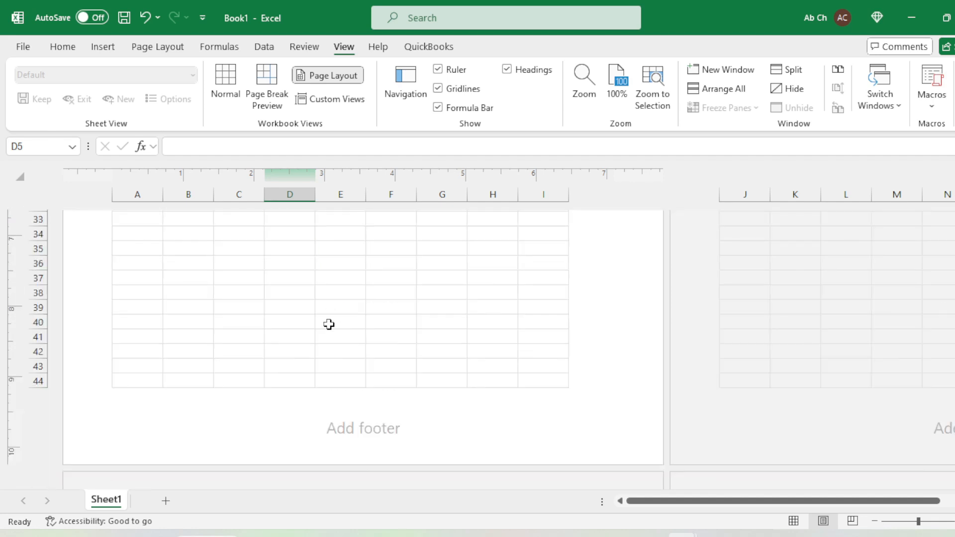
pyautogui.scroll(12, 329, 324)
# Select cells A1–B2, briefly enter the page header, and end back on A1
pyautogui.click(152, 278)
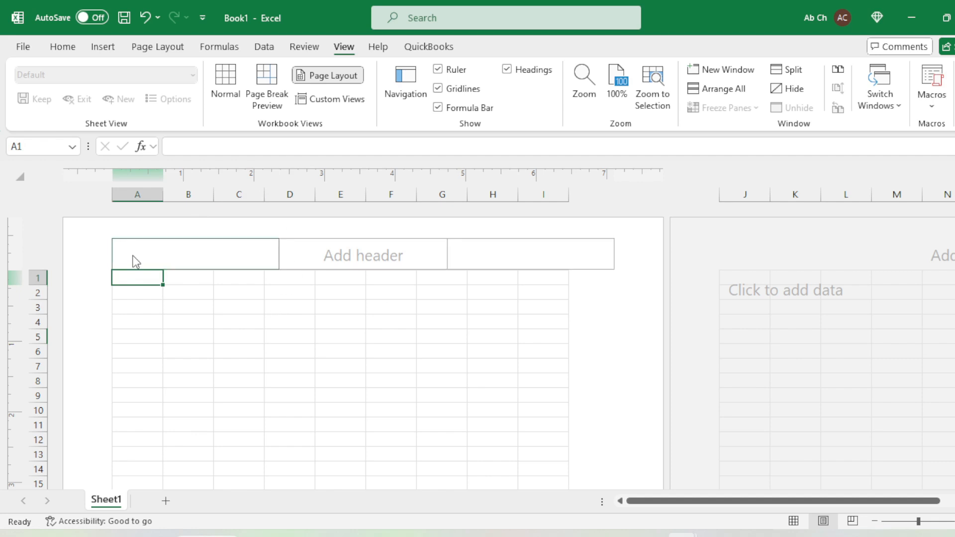
pyautogui.click(186, 279)
pyautogui.click(144, 279)
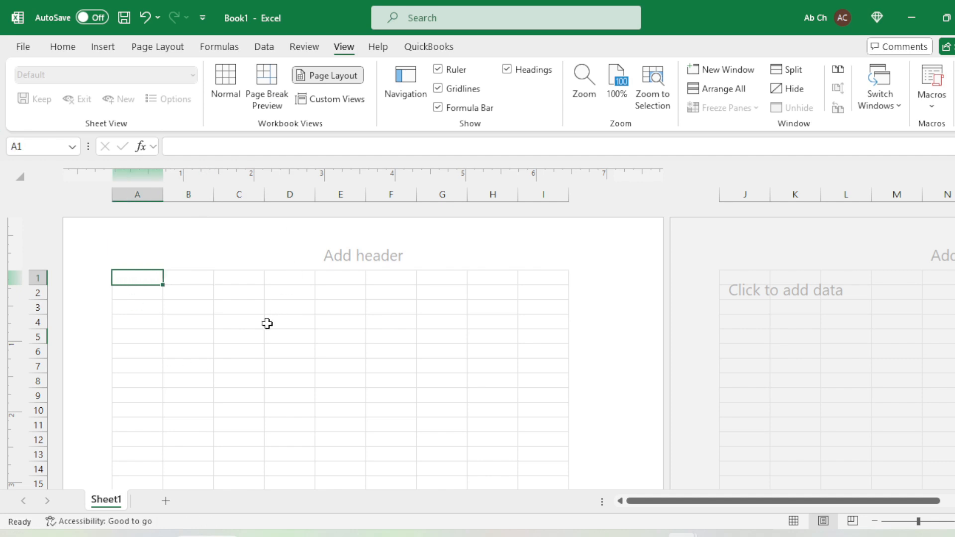
pyautogui.click(166, 277)
pyautogui.click(175, 297)
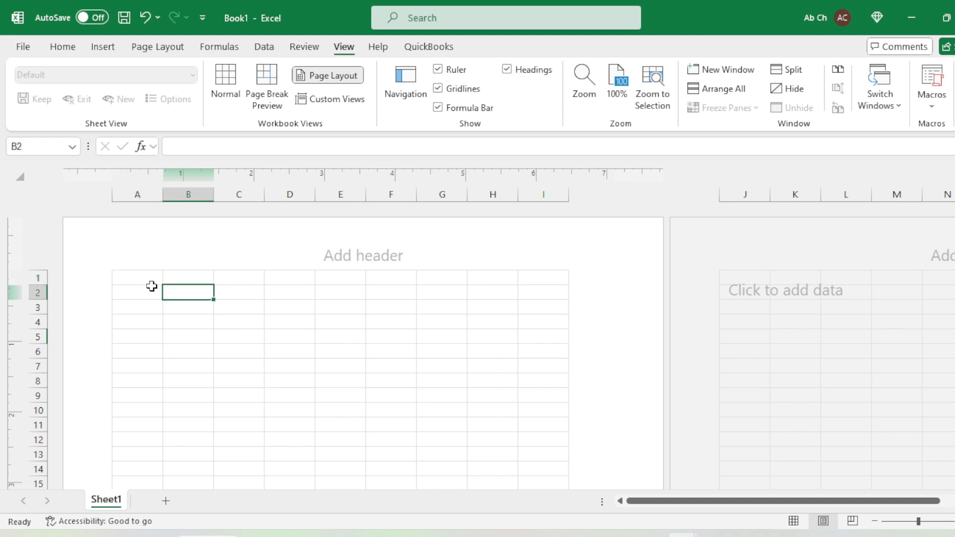
pyautogui.click(144, 280)
pyautogui.click(152, 291)
pyautogui.click(161, 256)
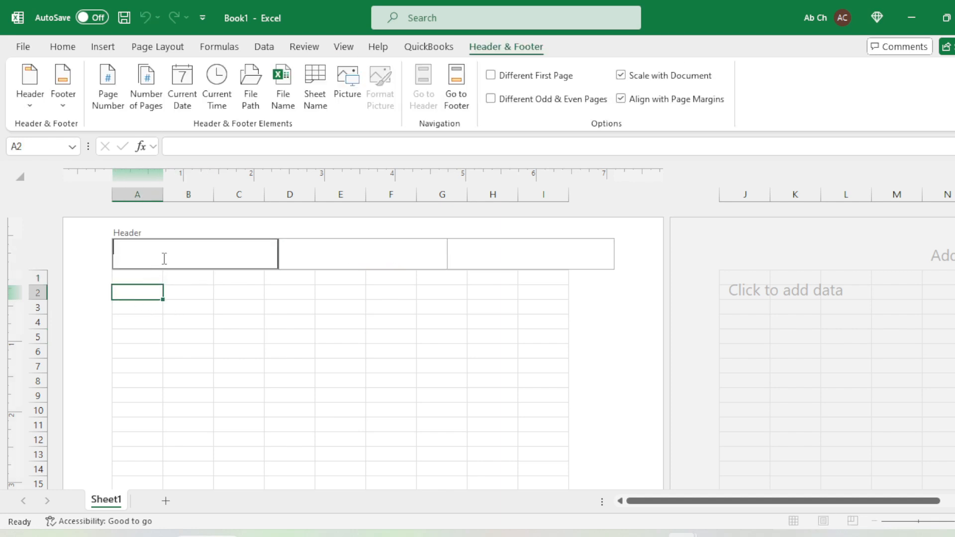
pyautogui.click(139, 286)
pyautogui.click(138, 279)
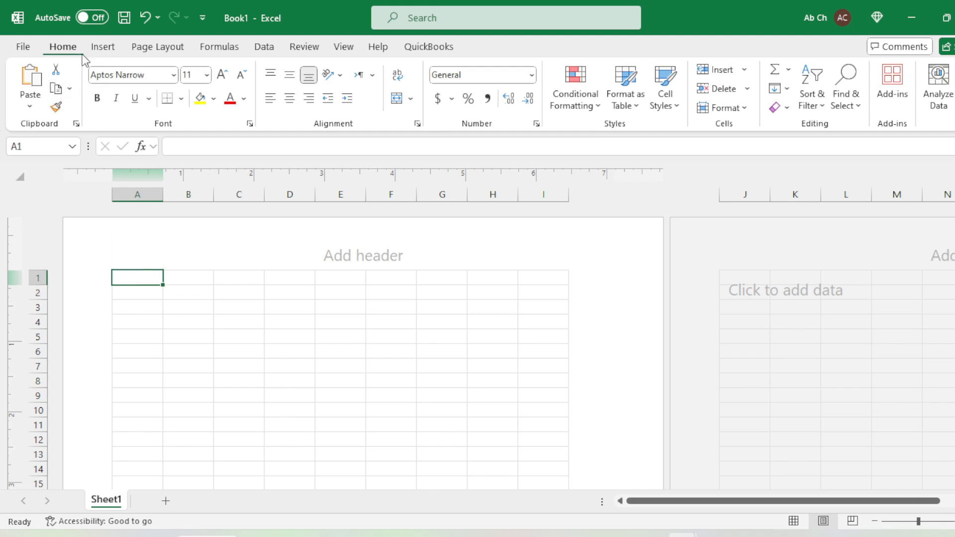
# Insert the Add a heading(2) picture from this device, placed over the cells
pyautogui.click(105, 49)
pyautogui.click(190, 115)
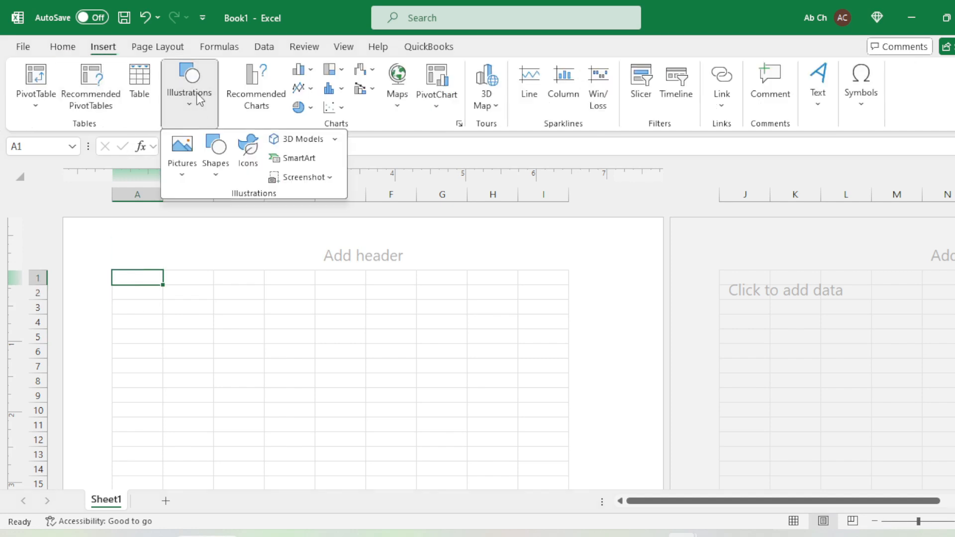
pyautogui.click(181, 170)
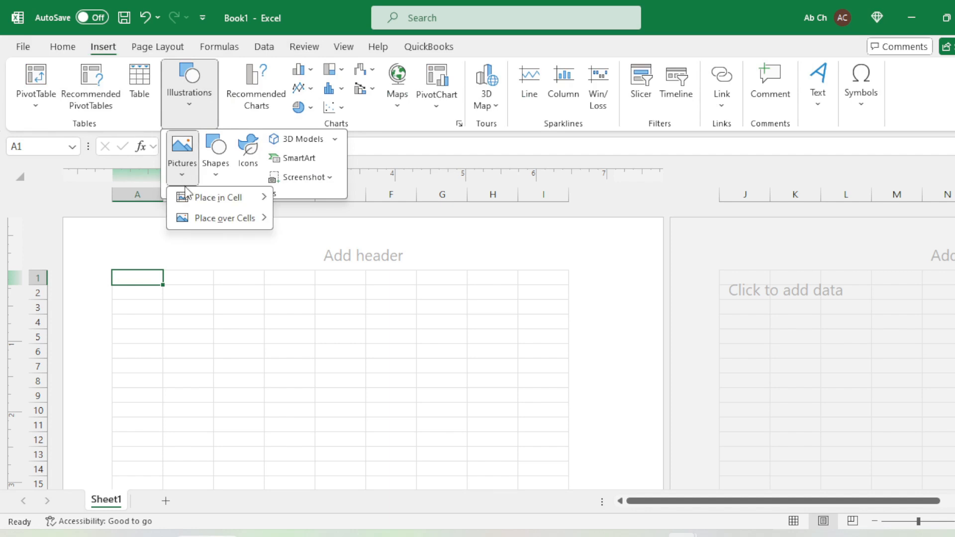
pyautogui.moveTo(198, 219)
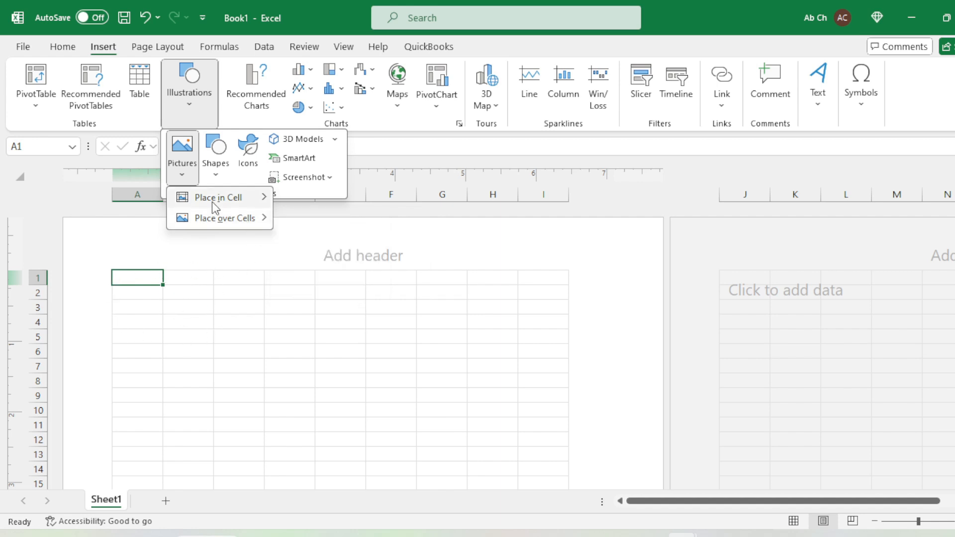
pyautogui.moveTo(212, 202)
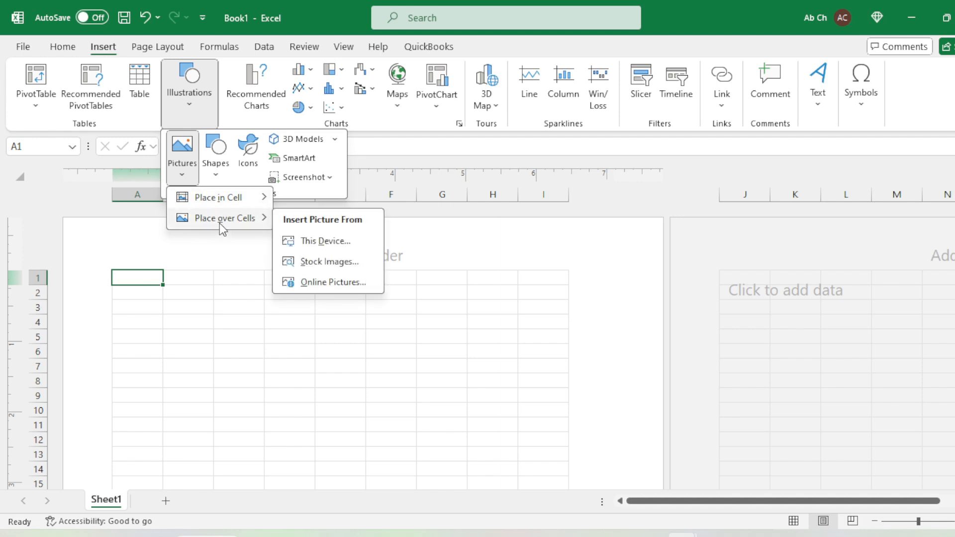
pyautogui.click(299, 243)
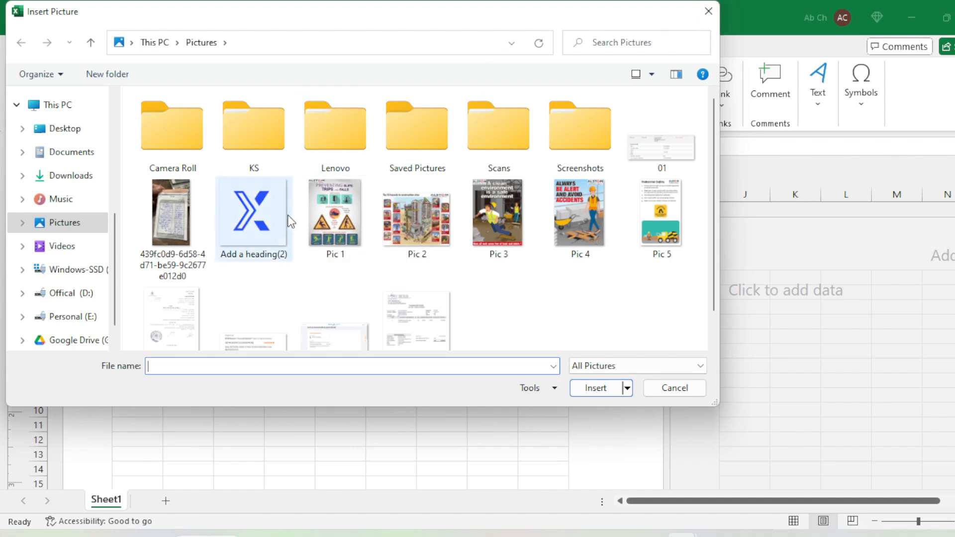
pyautogui.click(258, 225)
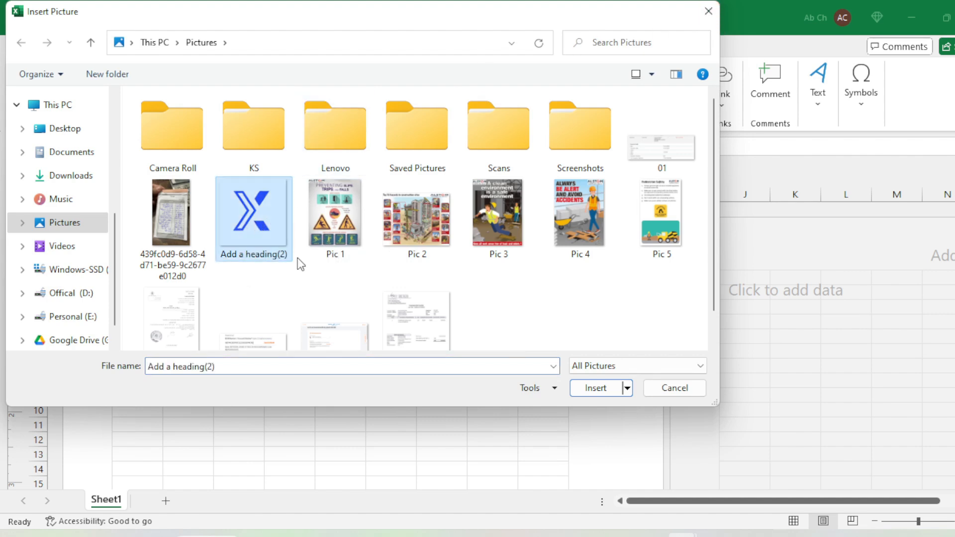
pyautogui.click(599, 387)
# Shrink the logo to about 1.07 inches square and move it to the top-left
pyautogui.scroll(-1, 392, 373)
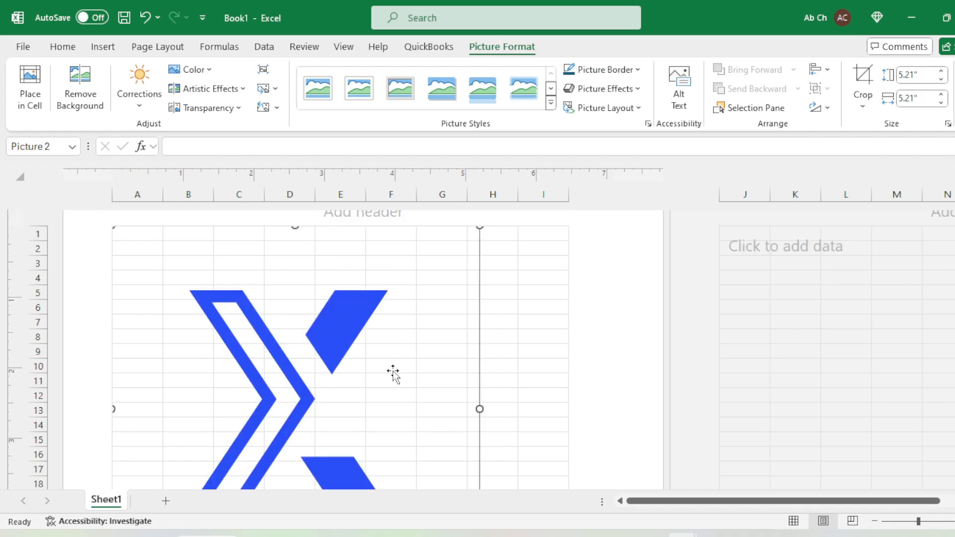
pyautogui.moveTo(478, 229); pyautogui.dragTo(353, 396)
pyautogui.click(430, 319)
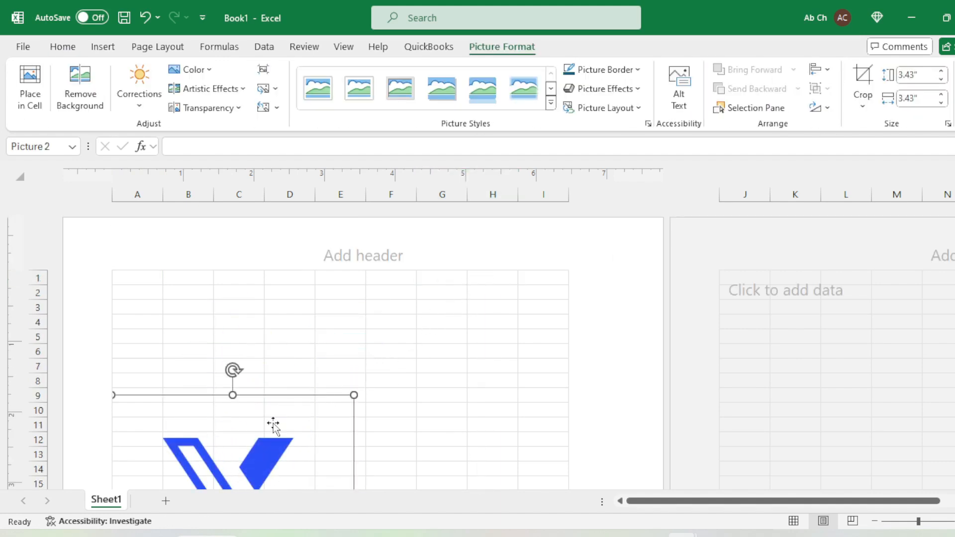
pyautogui.moveTo(262, 434); pyautogui.dragTo(285, 310)
pyautogui.moveTo(379, 271); pyautogui.dragTo(293, 353)
pyautogui.moveTo(234, 401); pyautogui.dragTo(201, 329)
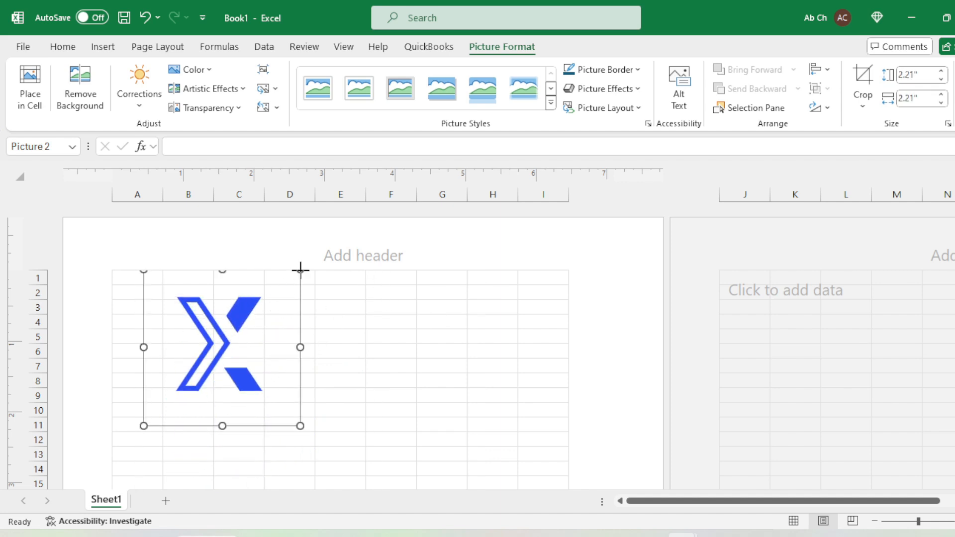
pyautogui.moveTo(300, 271); pyautogui.dragTo(191, 291)
pyautogui.moveTo(189, 348); pyautogui.dragTo(201, 360)
pyautogui.click(256, 325)
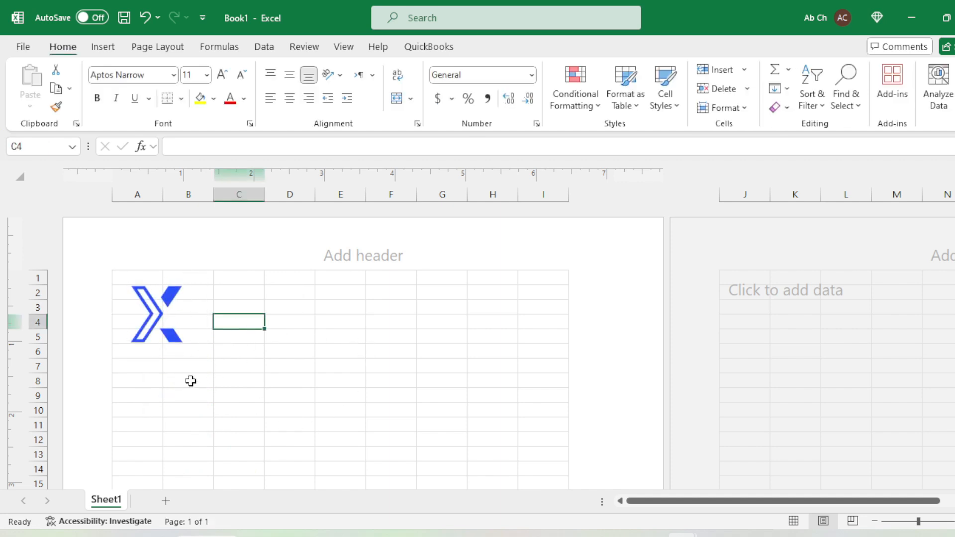
pyautogui.click(149, 360)
pyautogui.click(141, 379)
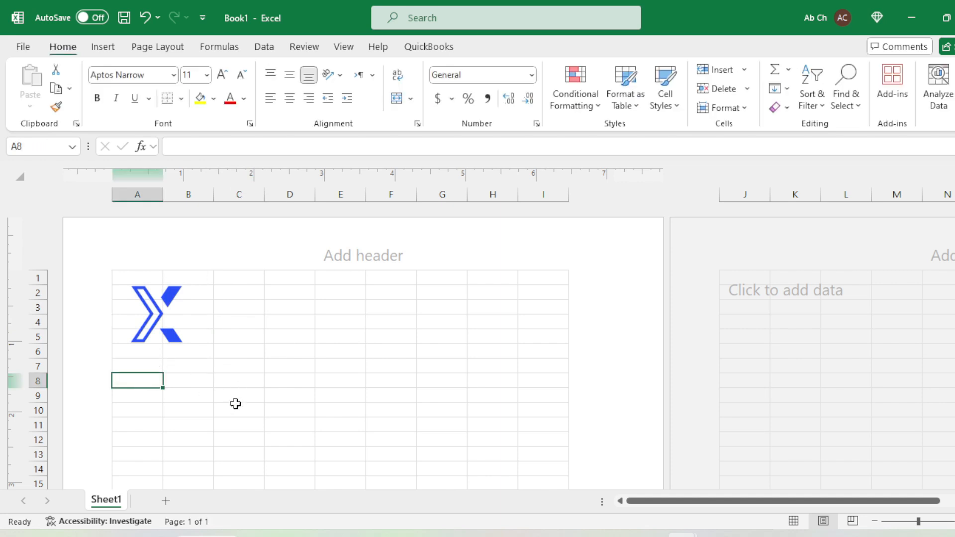
# Enter XquisiteBooks LLC, its street address, and the phone/fax line in A8:A10
pyautogui.write('Xquisi')
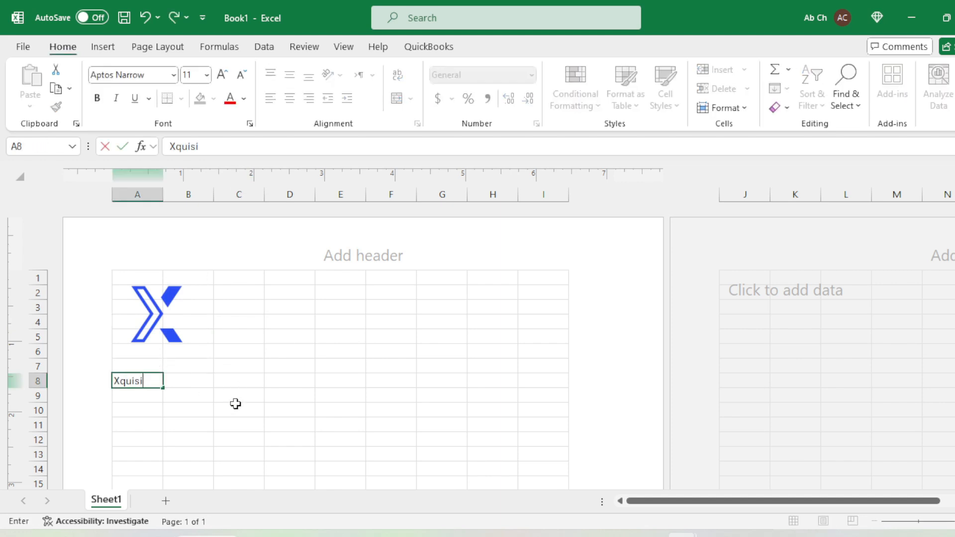
pyautogui.write('teBooks LLC')
pyautogui.press('Return')
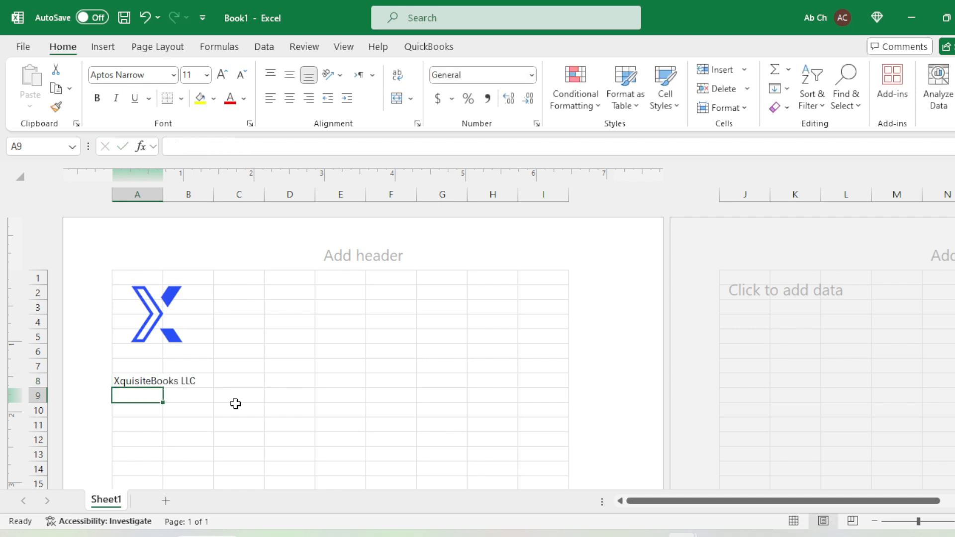
pyautogui.write('2')
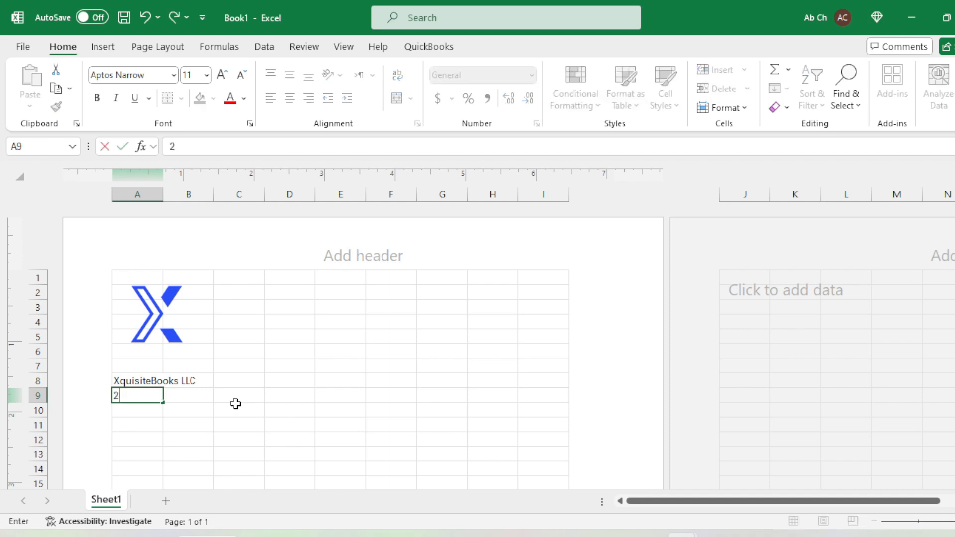
pyautogui.write('1-A, Fort R')
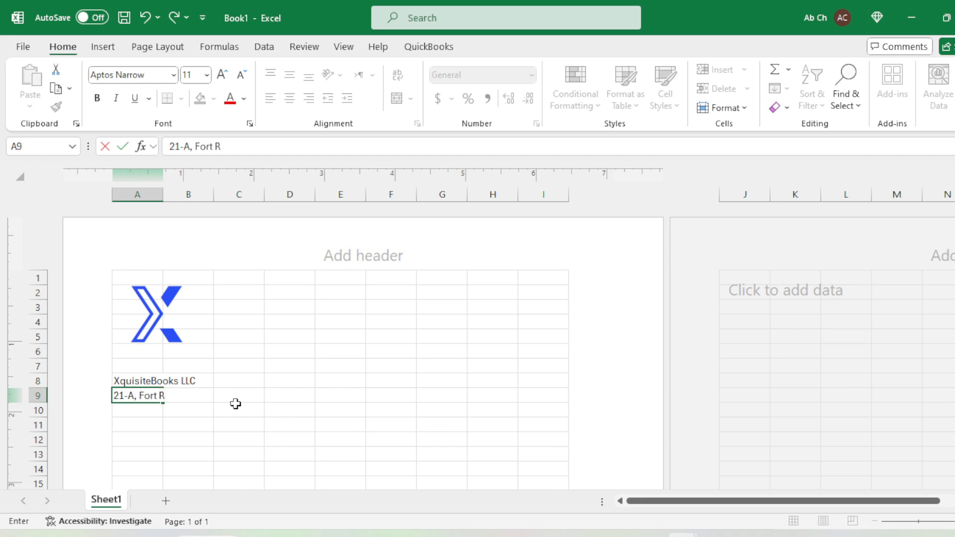
pyautogui.write('oad, Dellas,')
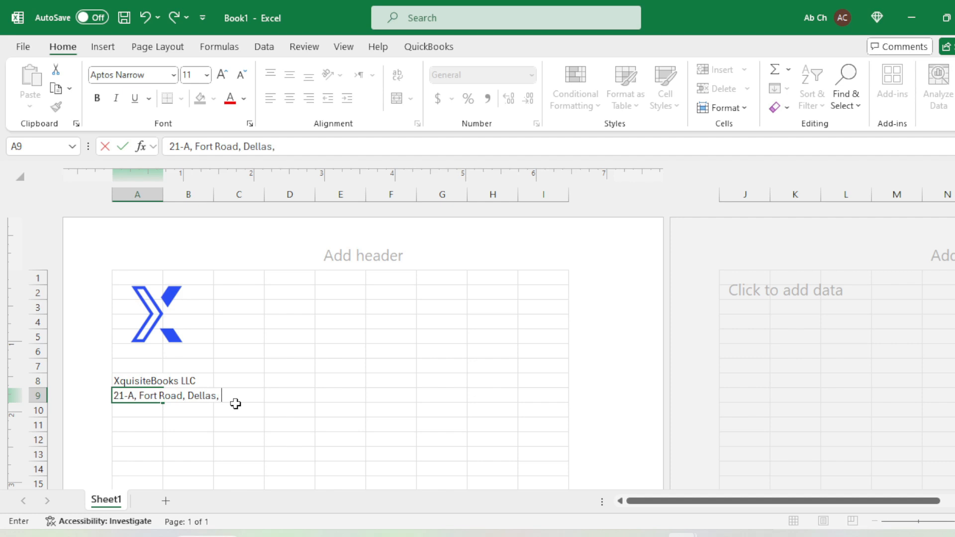
pyautogui.write(' D')
pyautogui.write('TX')
pyautogui.click(188, 409)
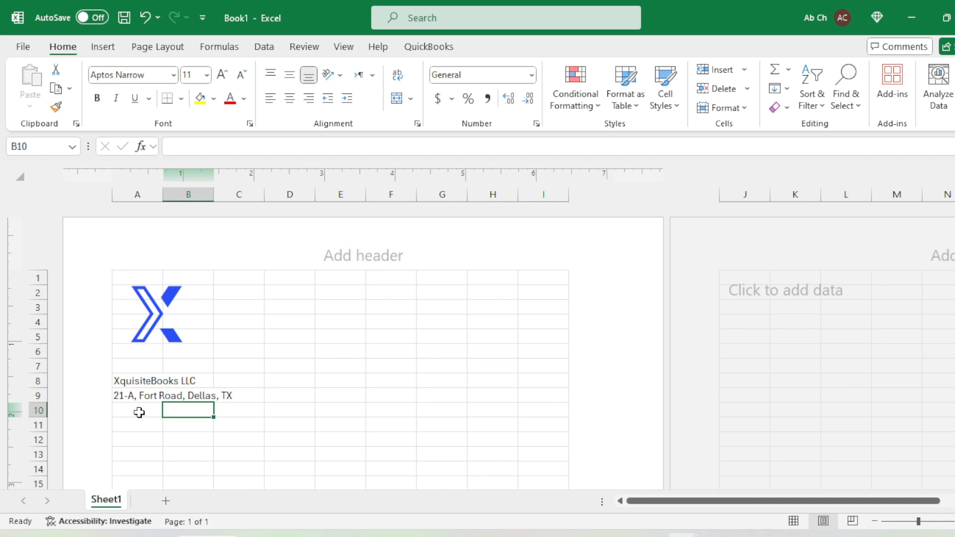
pyautogui.click(139, 413)
pyautogui.write('pHONE')
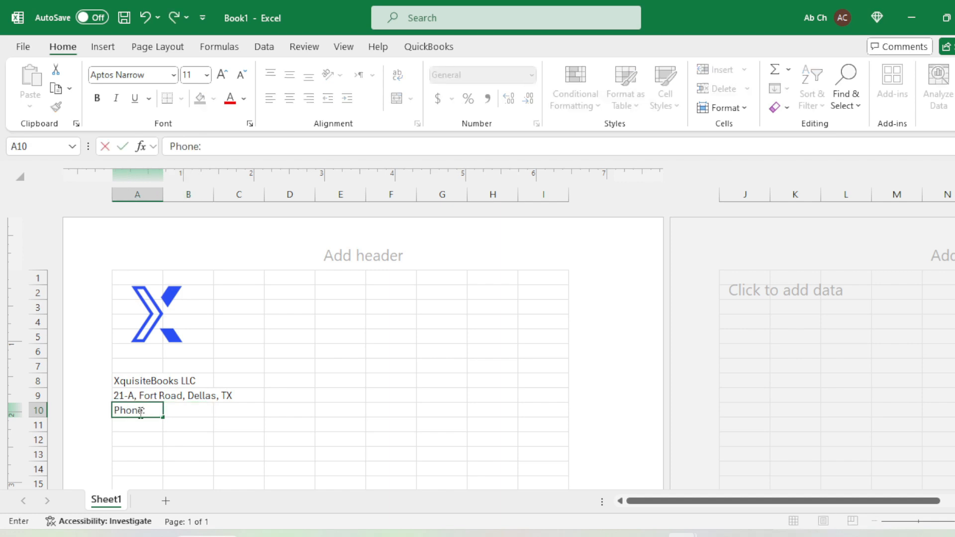
pyautogui.write('  015698755,')
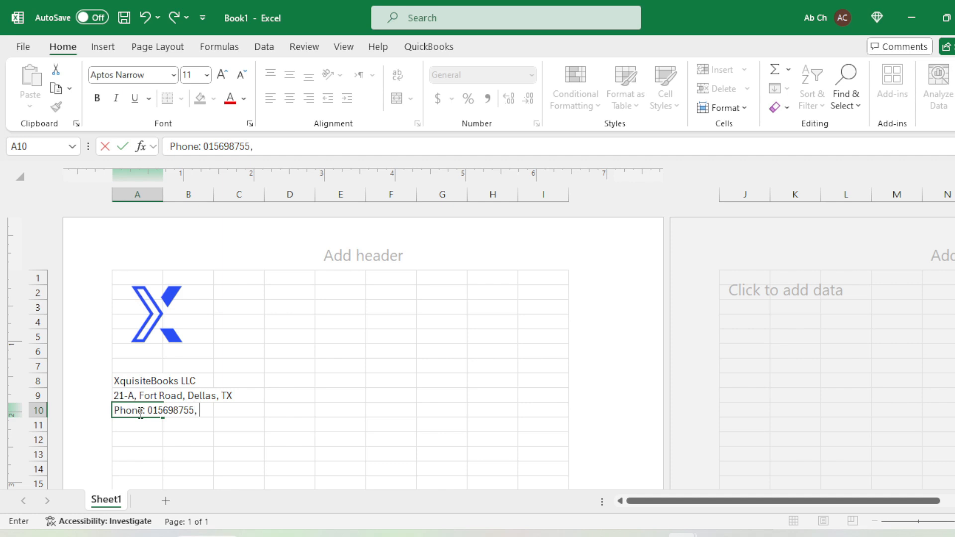
pyautogui.write('FX: 2569987')
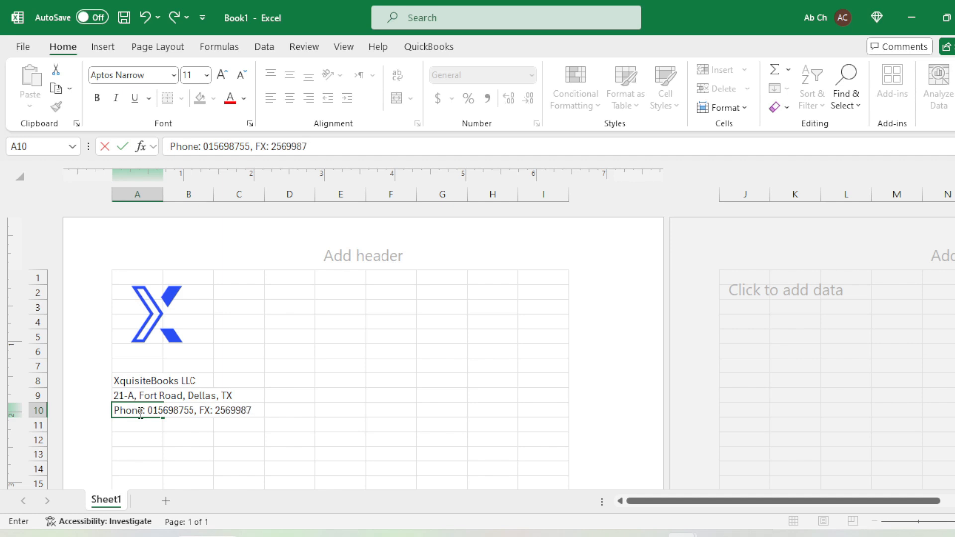
pyautogui.press('Return')
# Make the three company detail lines bold and two font sizes larger
pyautogui.press('Up')
pyautogui.press('Up')
pyautogui.press('Up')
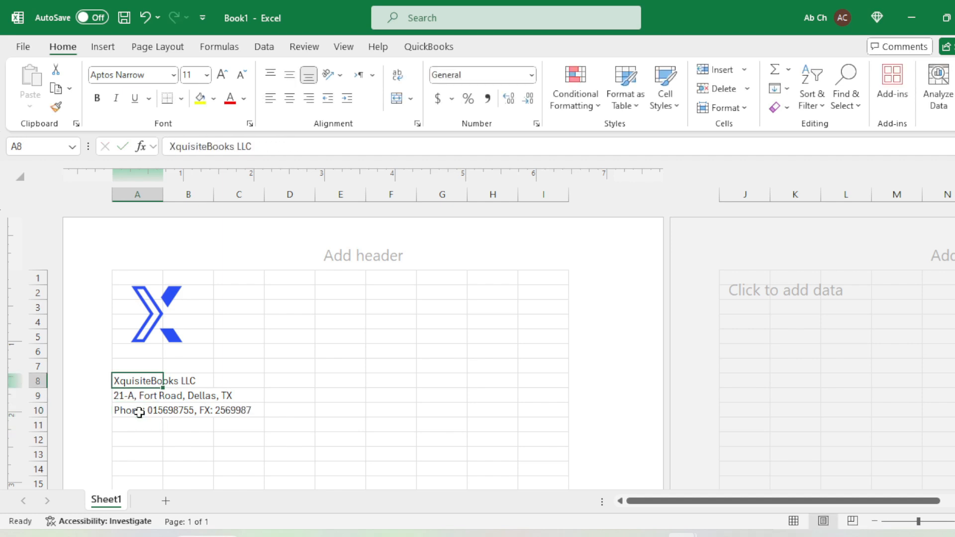
pyautogui.hotkey('shift', 'Down')
pyautogui.hotkey('shift', 'Down')
pyautogui.hotkey('ctrl', 'b')
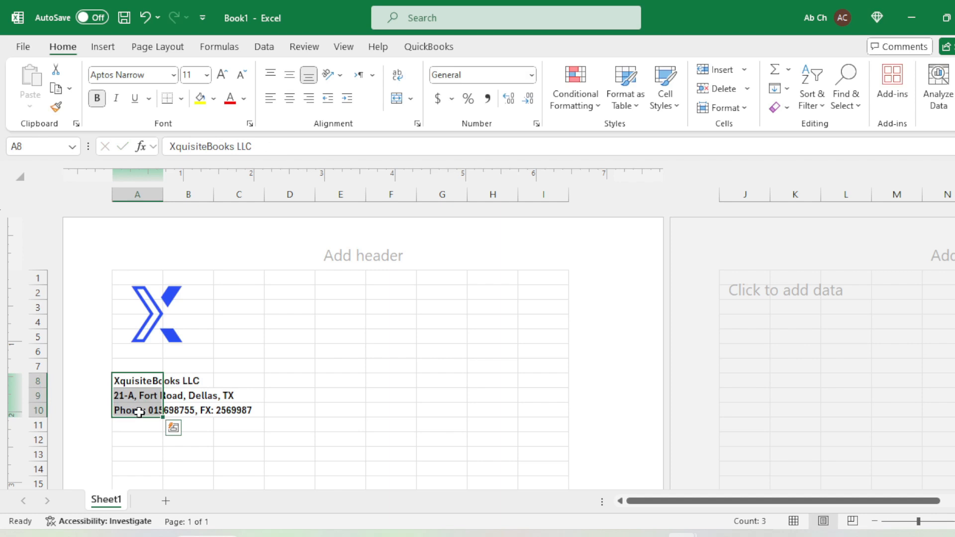
pyautogui.click(223, 77)
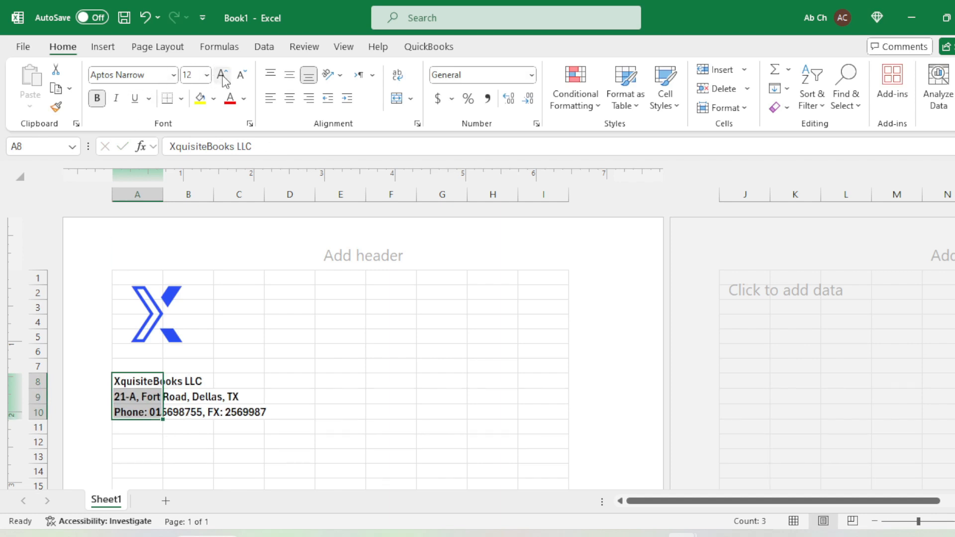
pyautogui.click(224, 78)
pyautogui.click(425, 366)
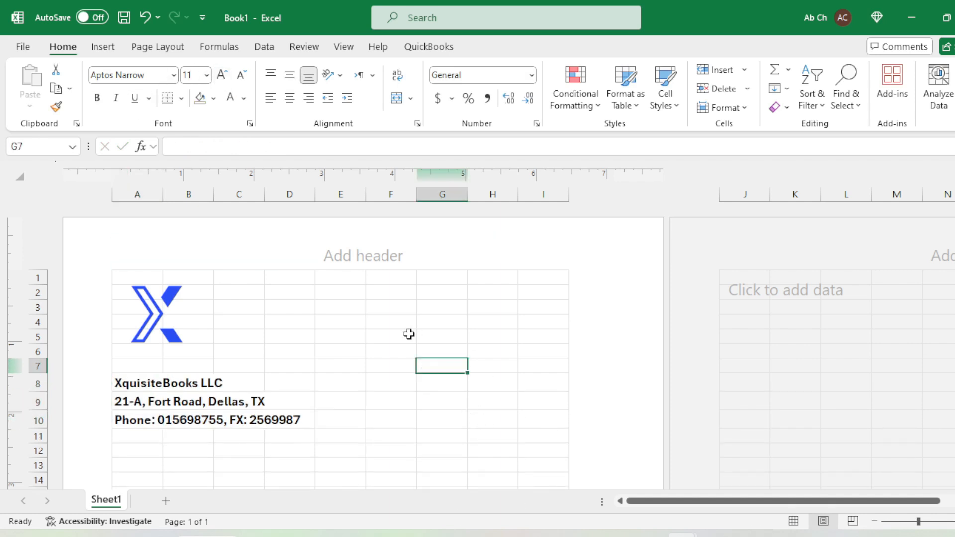
# Merge and centre F8:I10 and fill it blue
pyautogui.click(407, 384)
pyautogui.moveTo(407, 384); pyautogui.dragTo(560, 418)
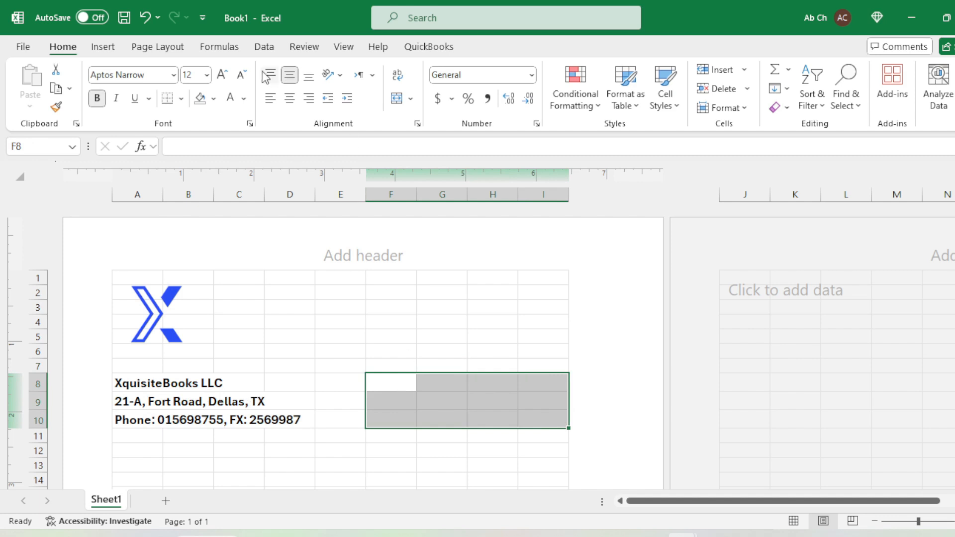
pyautogui.click(393, 99)
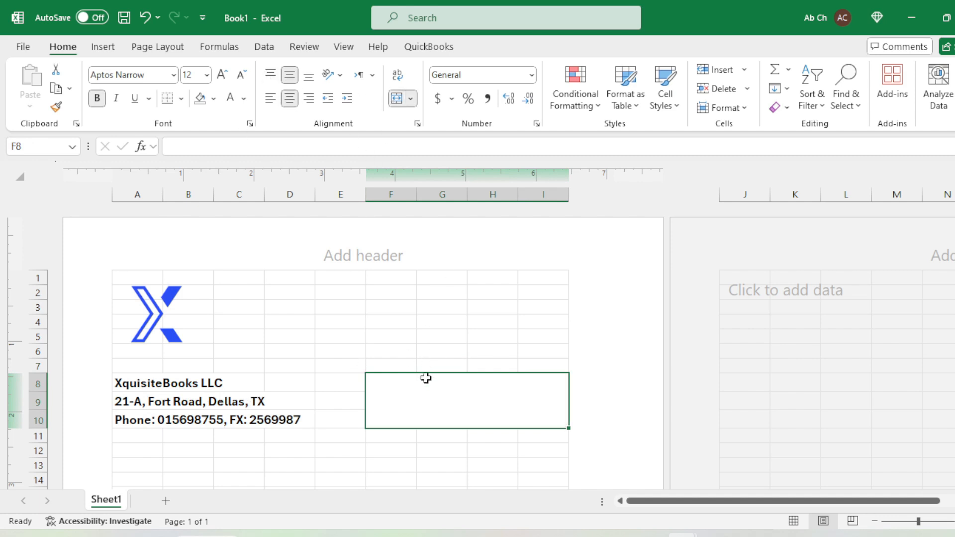
pyautogui.click(213, 99)
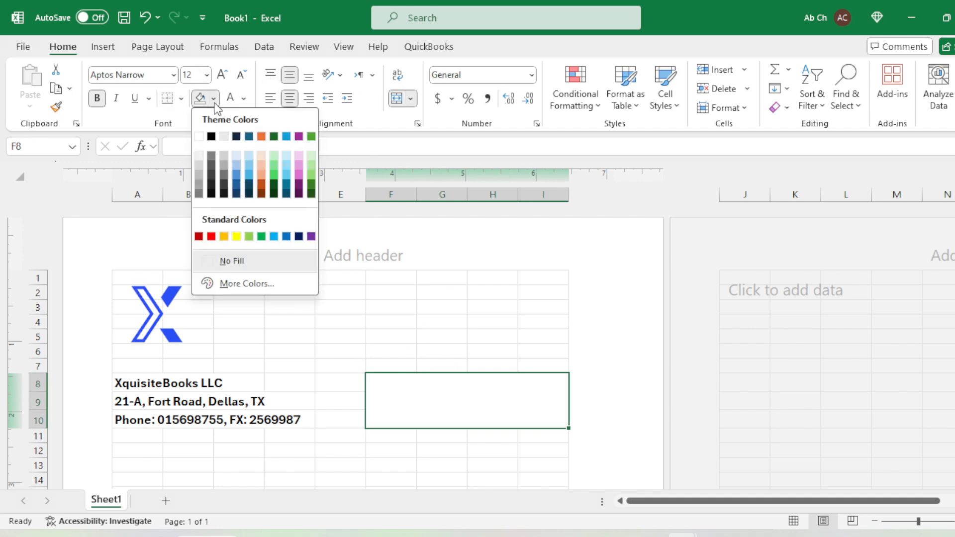
pyautogui.click(286, 237)
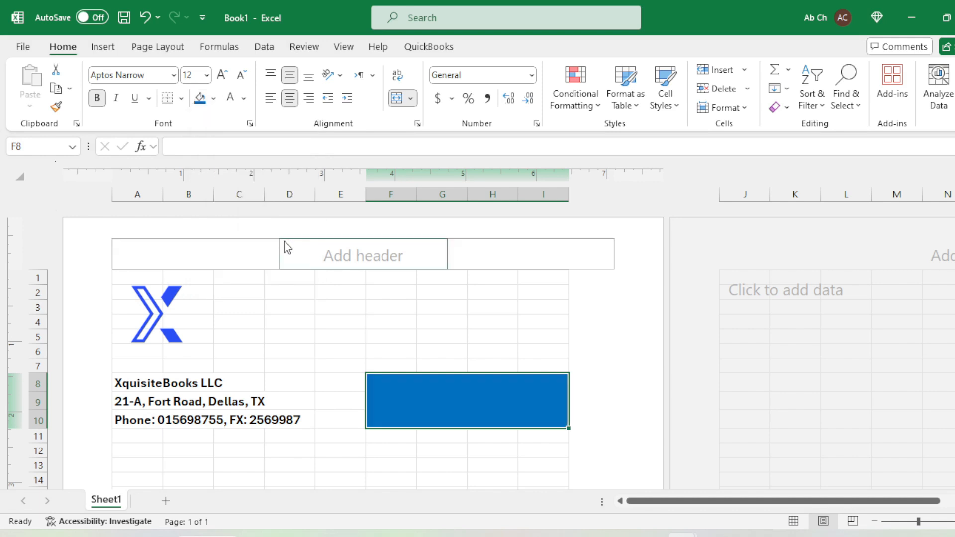
# Title the merged block SALES INVOCIE and set its text to 14 pt
pyautogui.doubleClick(458, 408)
pyautogui.write('SAL')
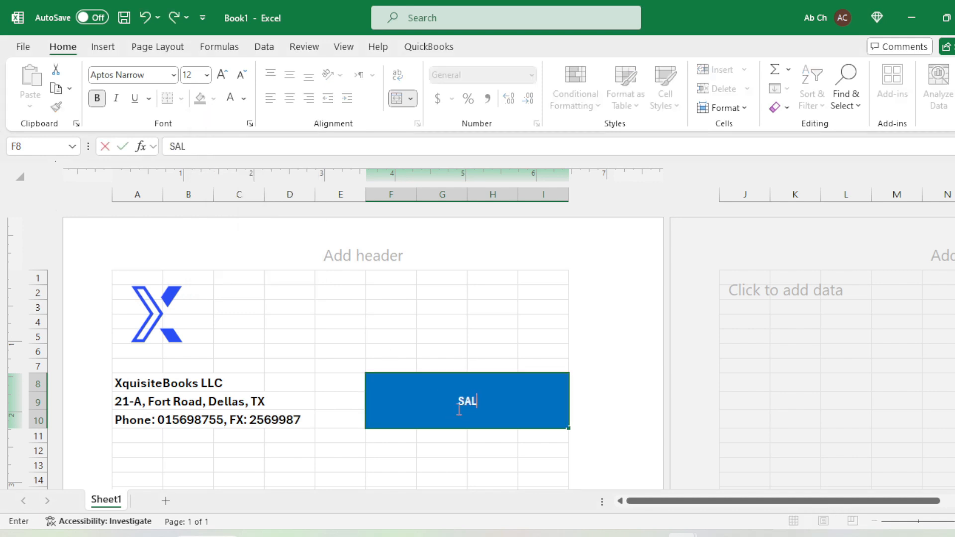
pyautogui.write('ES INVOCIE')
pyautogui.press('Return')
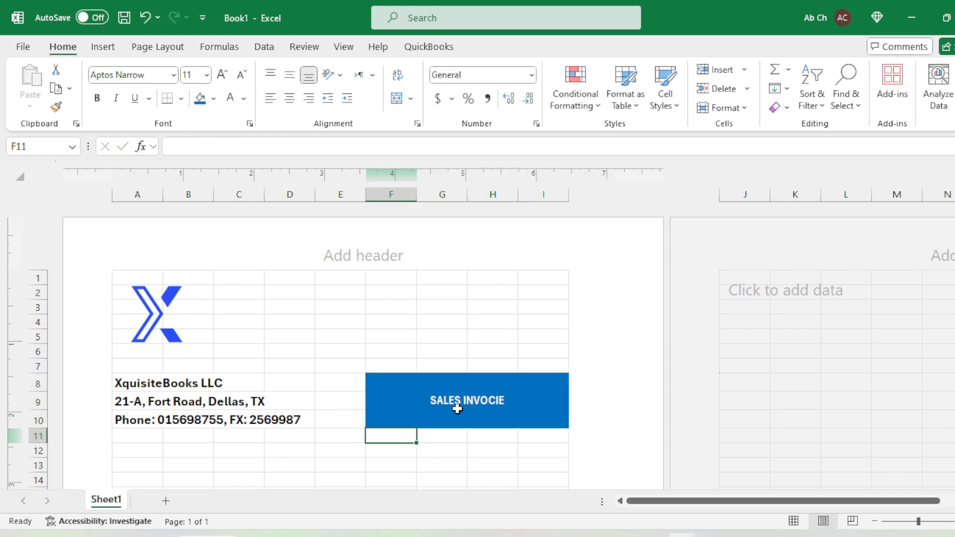
pyautogui.click(458, 404)
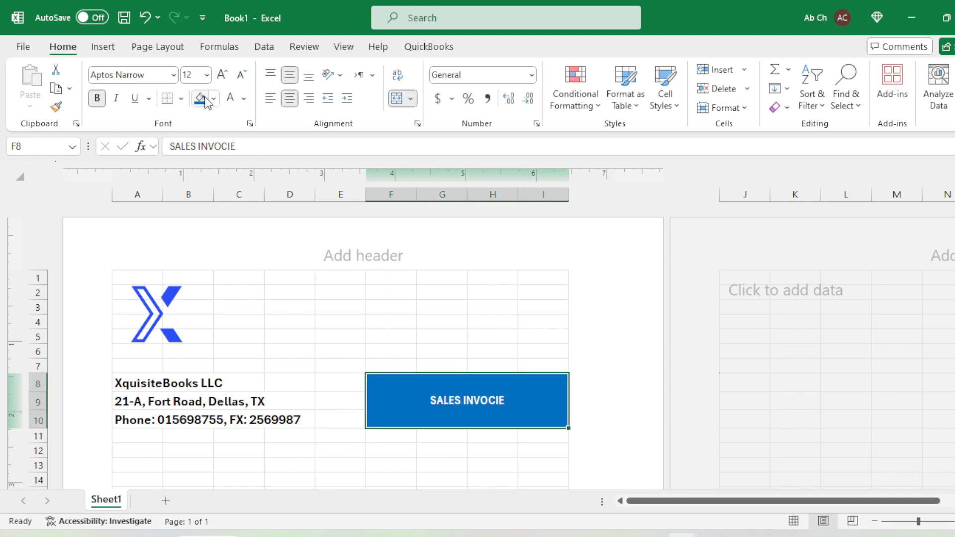
pyautogui.click(222, 76)
pyautogui.click(221, 75)
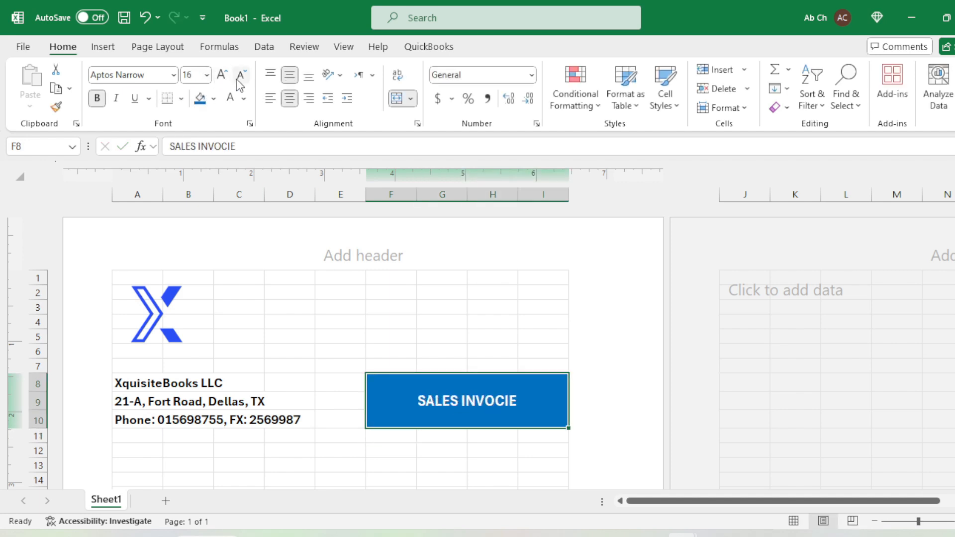
pyautogui.click(239, 76)
pyautogui.click(437, 318)
pyautogui.click(499, 393)
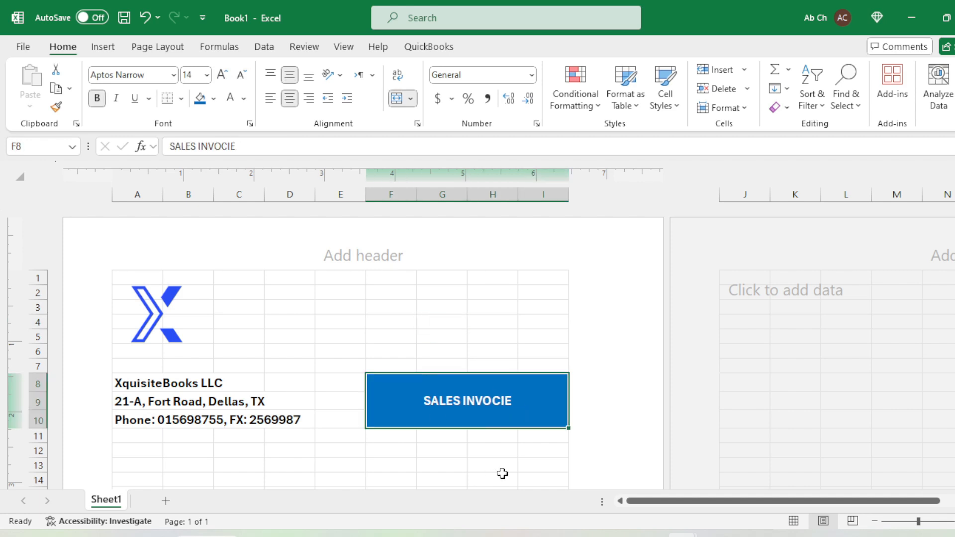
pyautogui.scroll(-1, 503, 474)
pyautogui.click(376, 431)
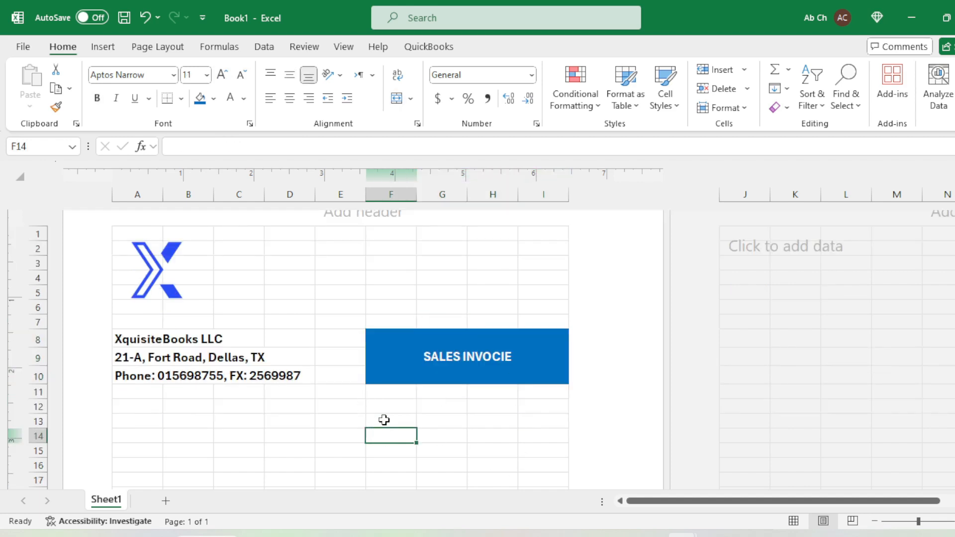
# Enter Customer Name:, Customer Address: and Customer TRN: in A12:A14, correcting typing slips
pyautogui.click(138, 408)
pyautogui.write('c')
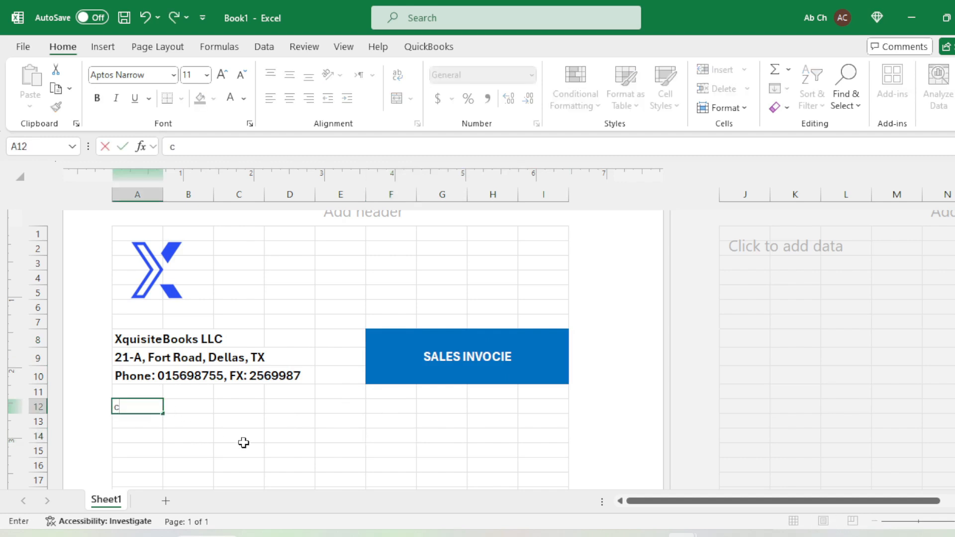
pyautogui.write('ustomer Name:4')
pyautogui.press('Return')
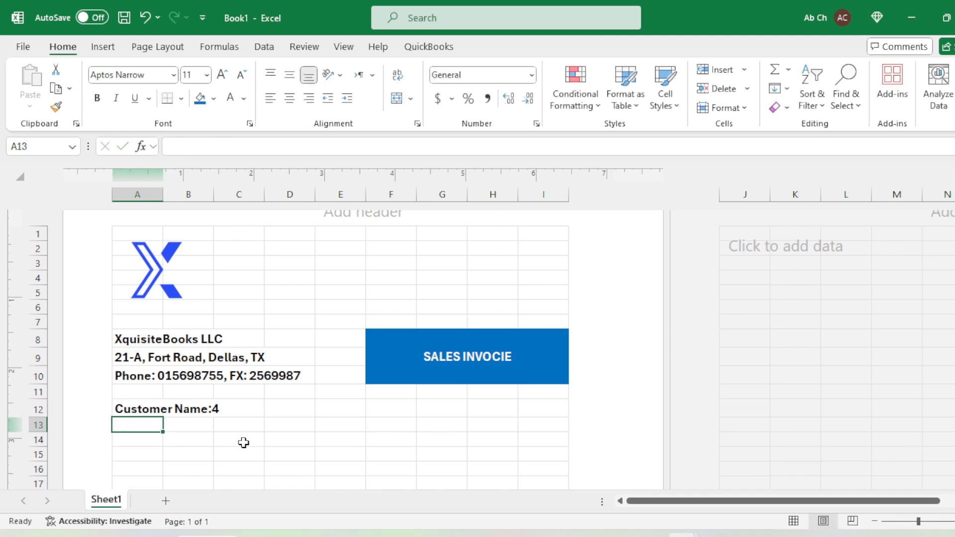
pyautogui.hotkey('ctrl', 'z')
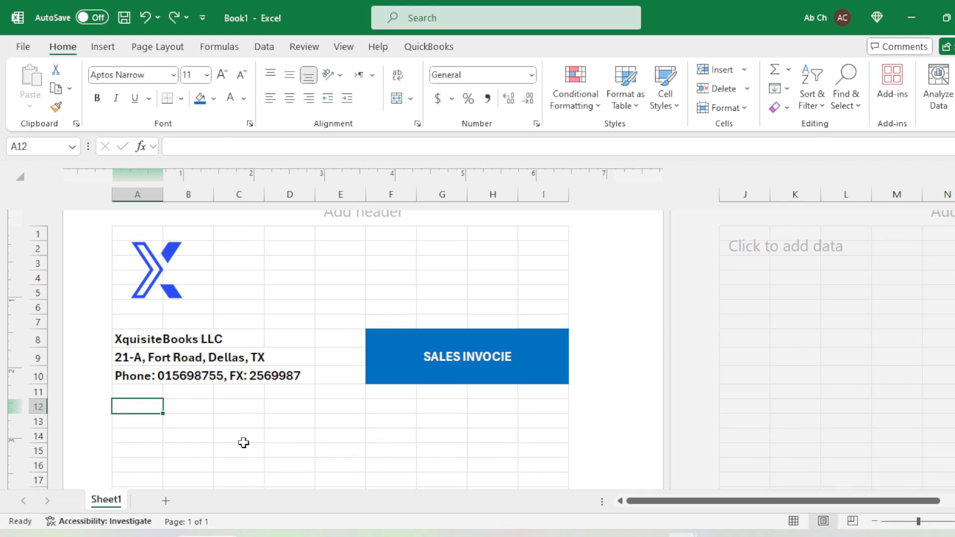
pyautogui.write('Customer Name:')
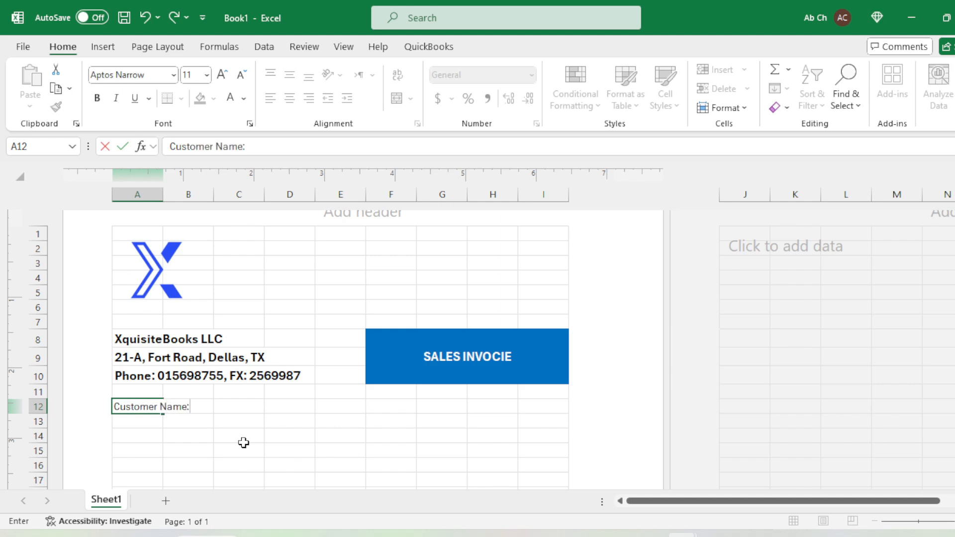
pyautogui.press('Return')
pyautogui.write('4')
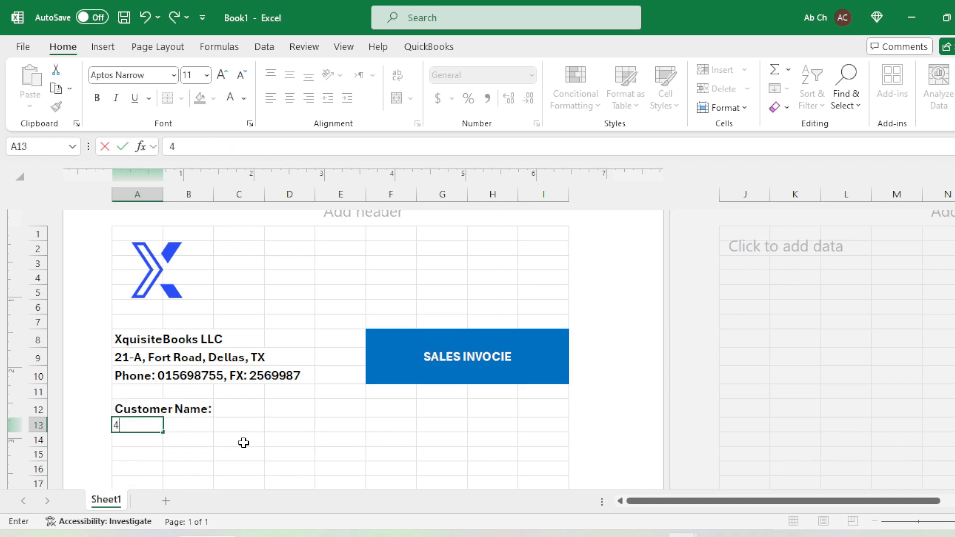
pyautogui.press('Escape')
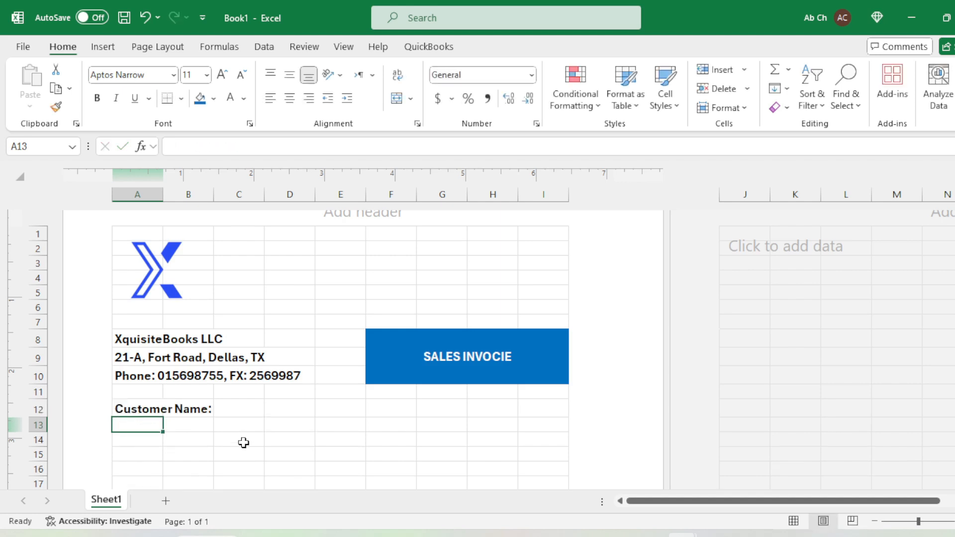
pyautogui.write('Cus')
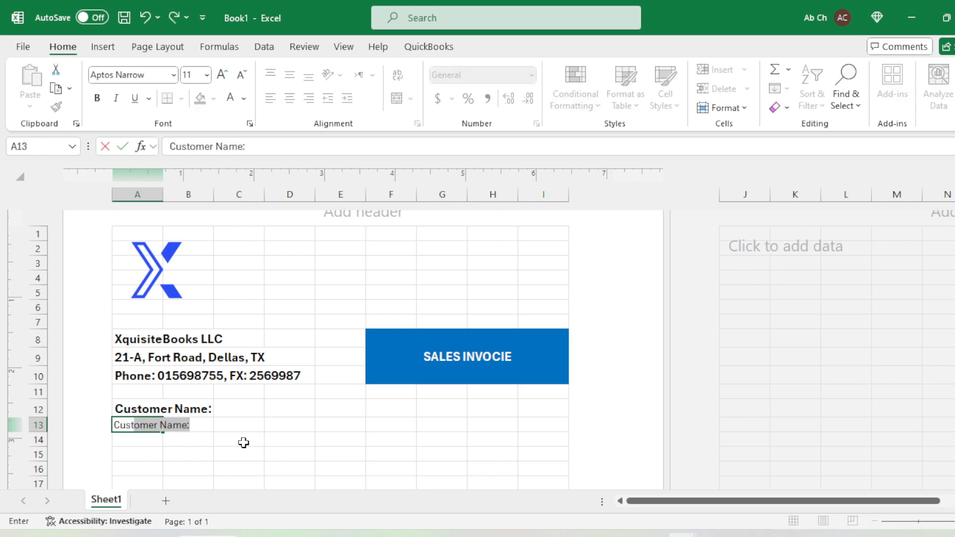
pyautogui.write('tomer Addre')
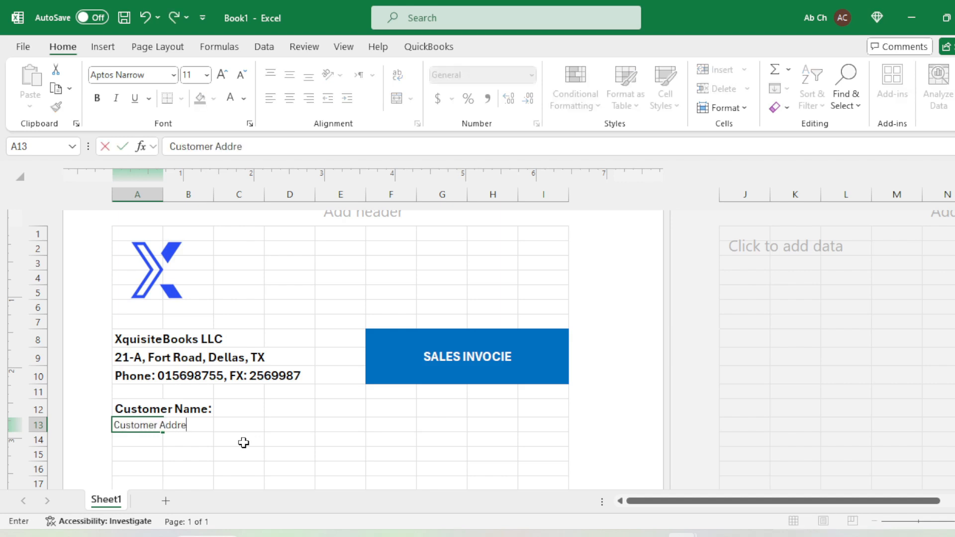
pyautogui.write('ss:')
pyautogui.press('Return')
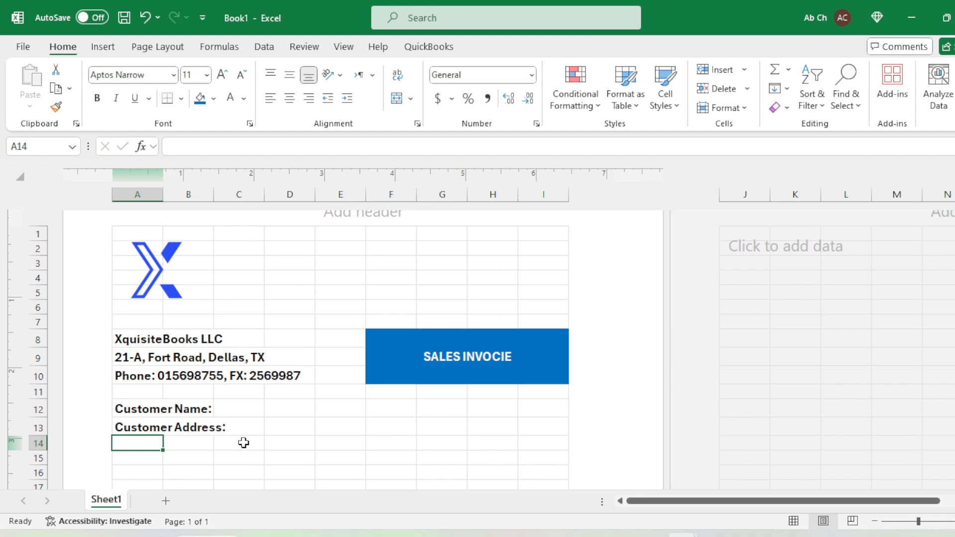
pyautogui.write('Customer')
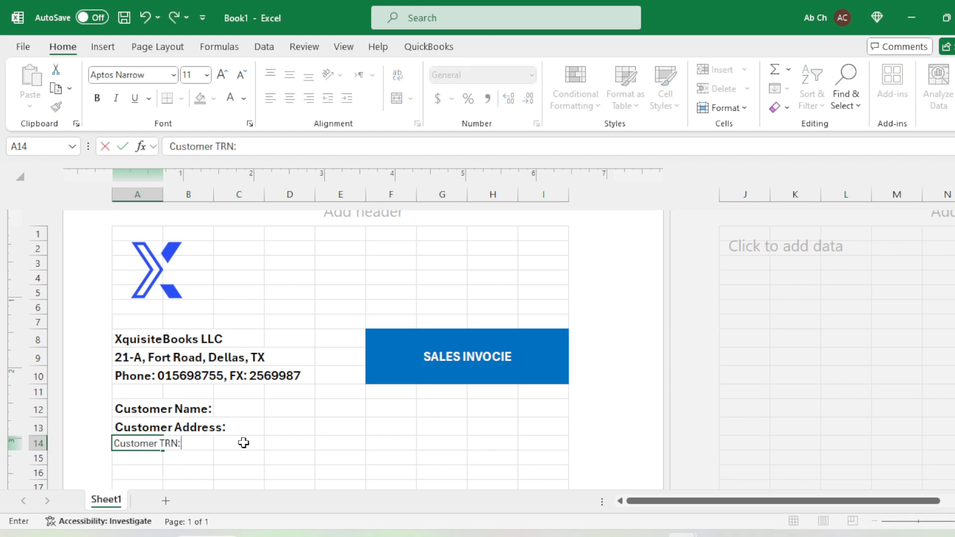
pyautogui.write(' TRN:')
pyautogui.press('Return')
# Format the three customer labels as 12 pt, non-bold Aptos Display
pyautogui.press('Up')
pyautogui.press('Up')
pyautogui.press('Up')
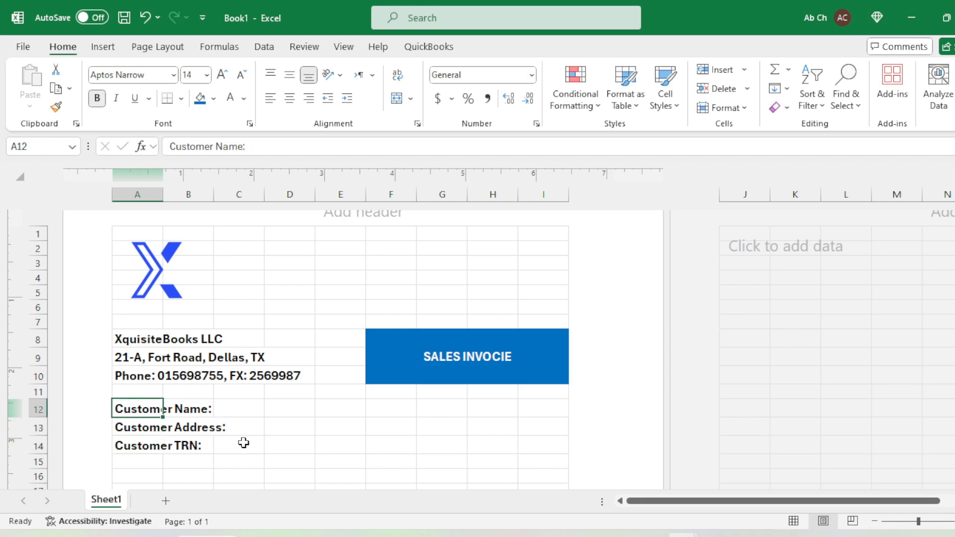
pyautogui.hotkey('shift', 'Down')
pyautogui.hotkey('shift', 'Down')
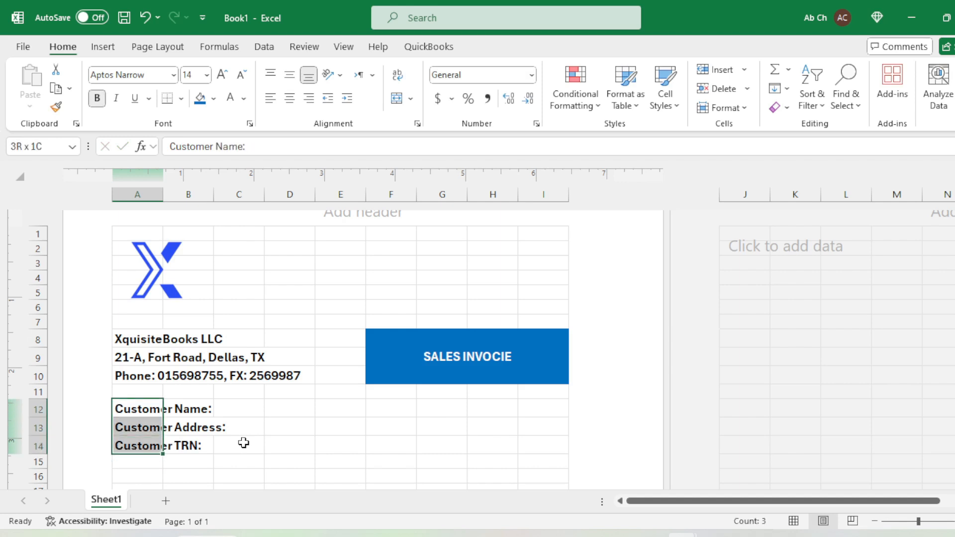
pyautogui.click(240, 76)
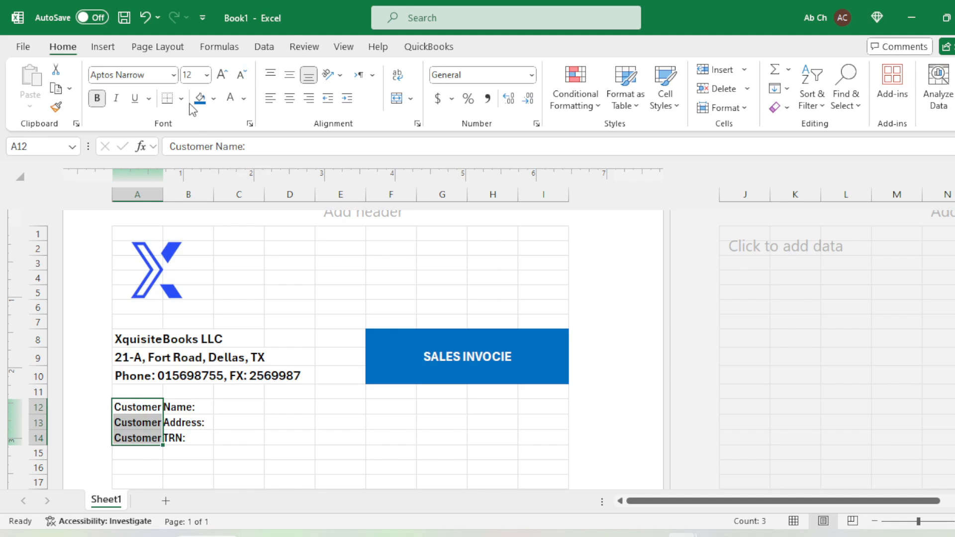
pyautogui.click(174, 75)
pyautogui.click(167, 116)
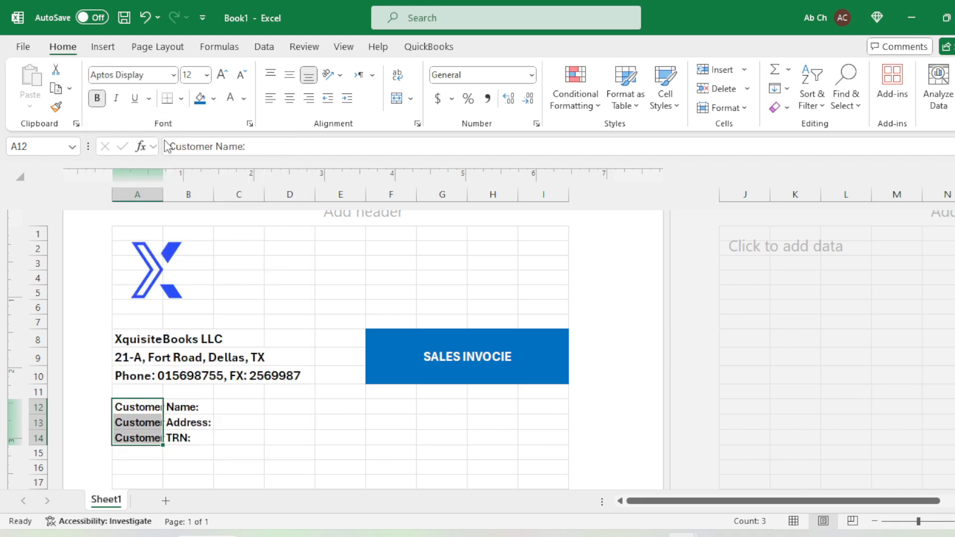
pyautogui.hotkey('ctrl', 'b')
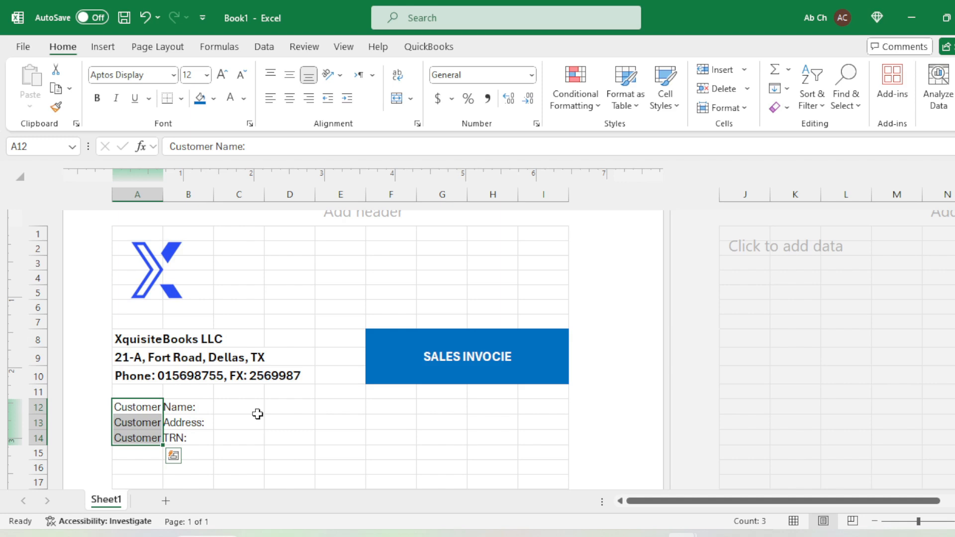
pyautogui.press('Right')
pyautogui.press('Right')
pyautogui.press('Right')
pyautogui.press('Right')
pyautogui.press('Right')
pyautogui.press('Left')
pyautogui.press('Left')
pyautogui.press('Left')
pyautogui.press('Left')
pyautogui.press('Left')
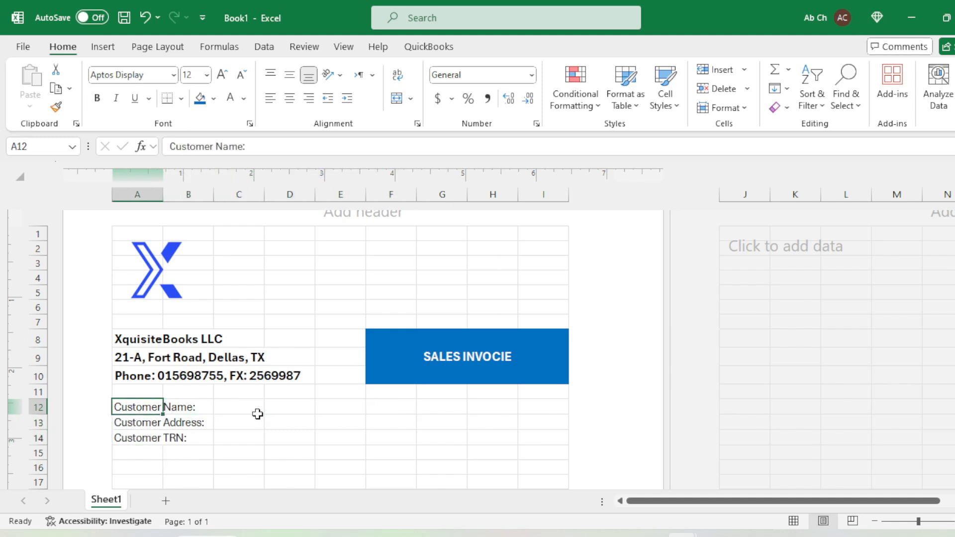
pyautogui.press('Down')
pyautogui.press('Down')
pyautogui.press('Up')
pyautogui.press('Up')
pyautogui.press('Right')
pyautogui.press('Right')
pyautogui.press('Right')
pyautogui.press('Right')
pyautogui.press('Right')
pyautogui.press('Right')
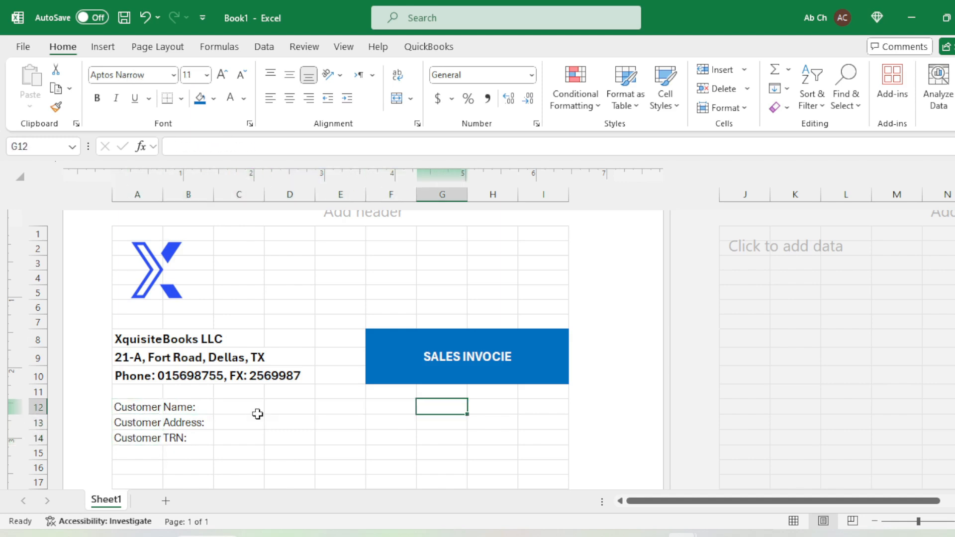
# Type Date: in H12, Invoic No.: in H13, and begin Quotation No. in H14
pyautogui.press('Right')
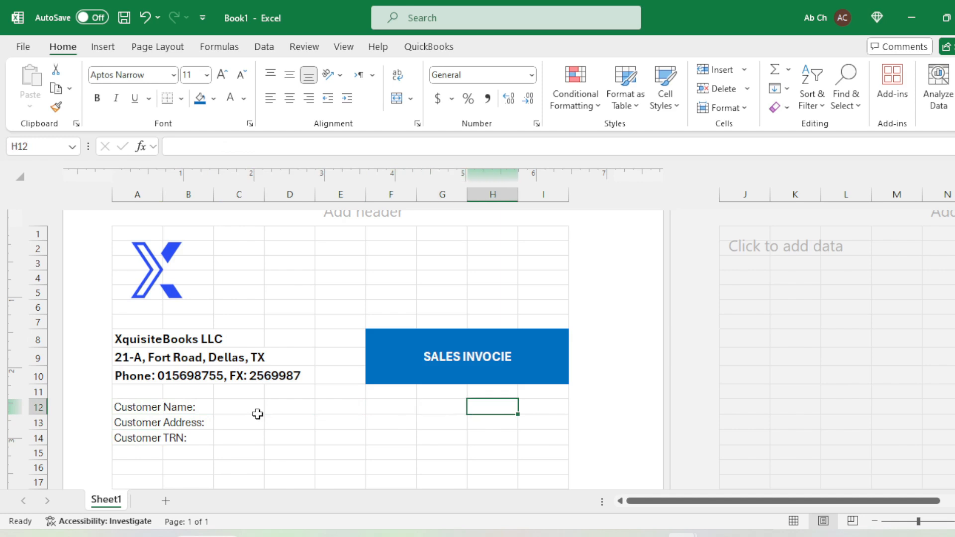
pyautogui.write('dATE')
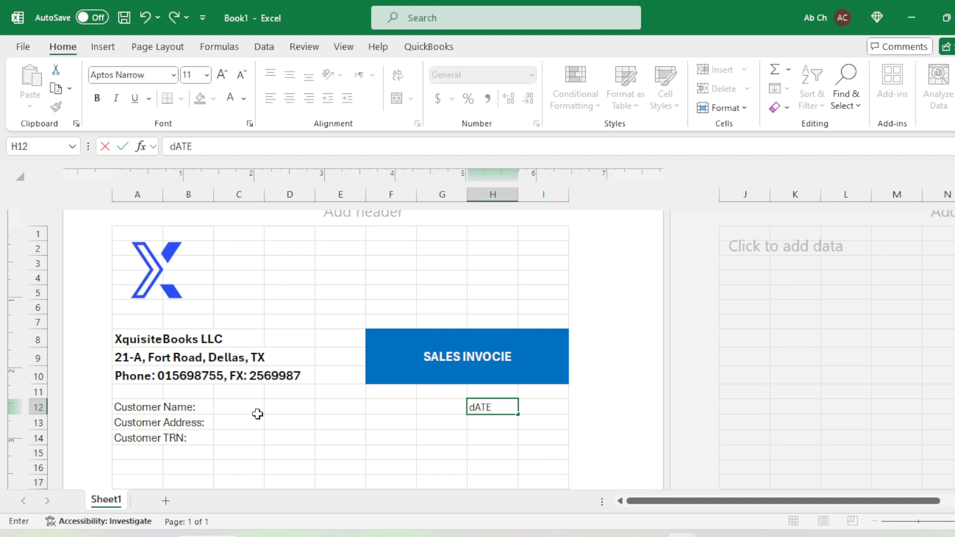
pyautogui.press('Return')
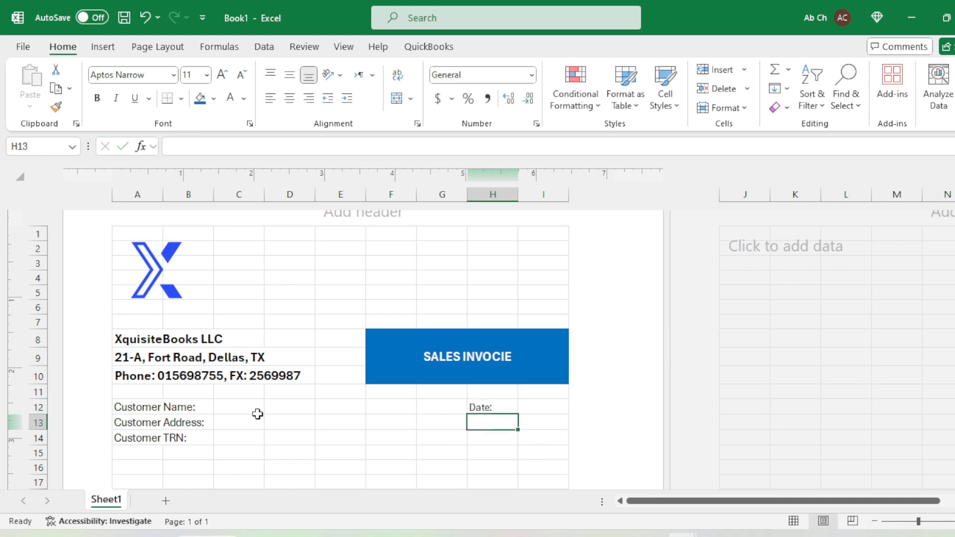
pyautogui.write('Invoic')
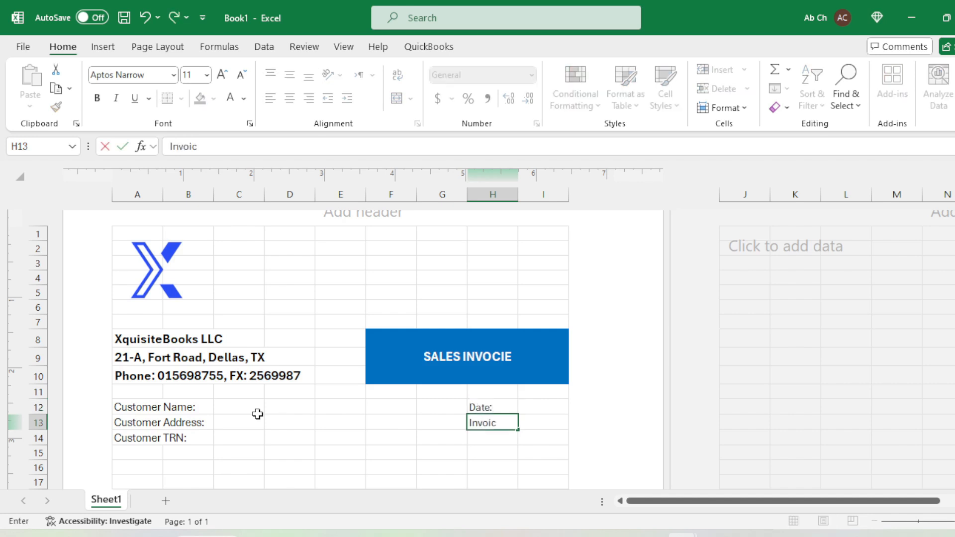
pyautogui.write(' No.:')
pyautogui.press('Return')
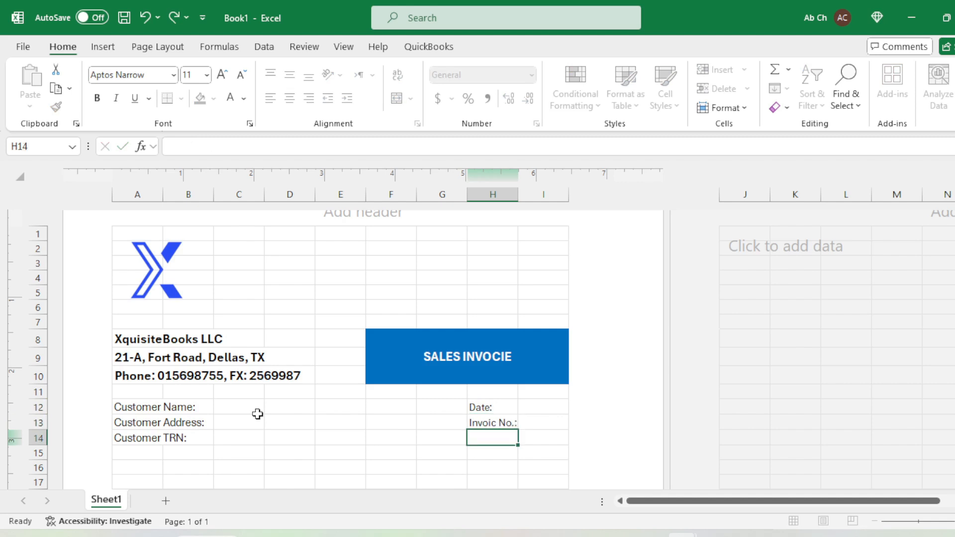
pyautogui.write('Quotation')
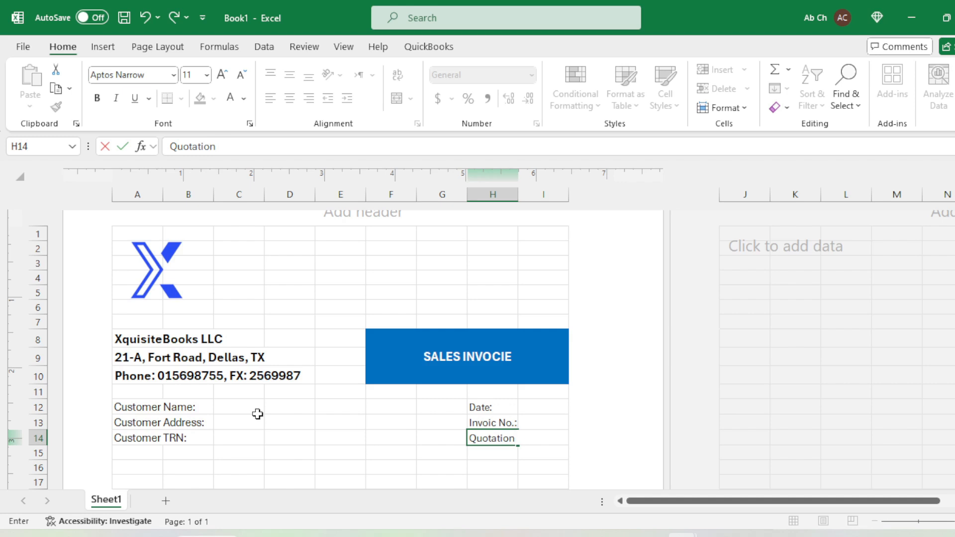
pyautogui.write(' No.:')
# Commit the Quotation No.: label, then undo a column H widening that pushed column I off the page
pyautogui.press('Return')
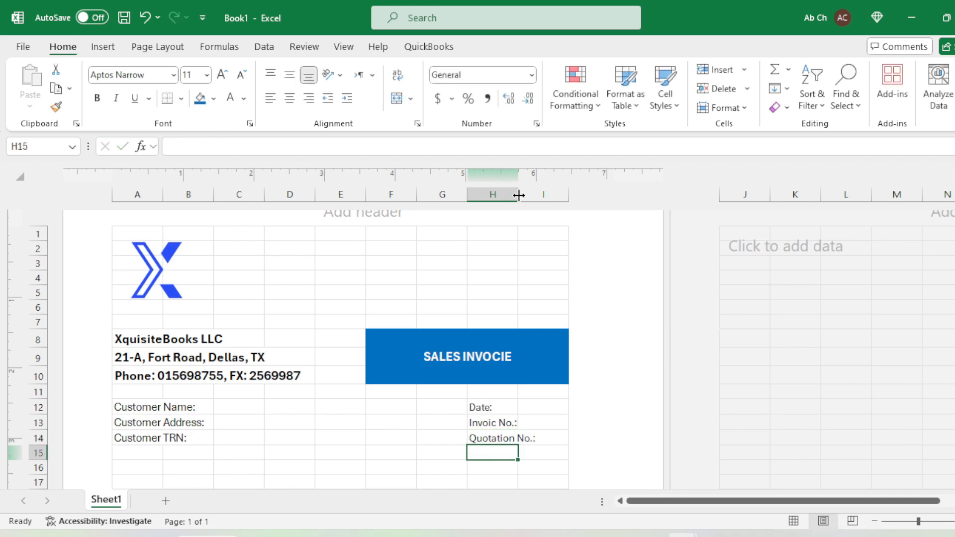
pyautogui.moveTo(517, 193); pyautogui.dragTo(637, 194)
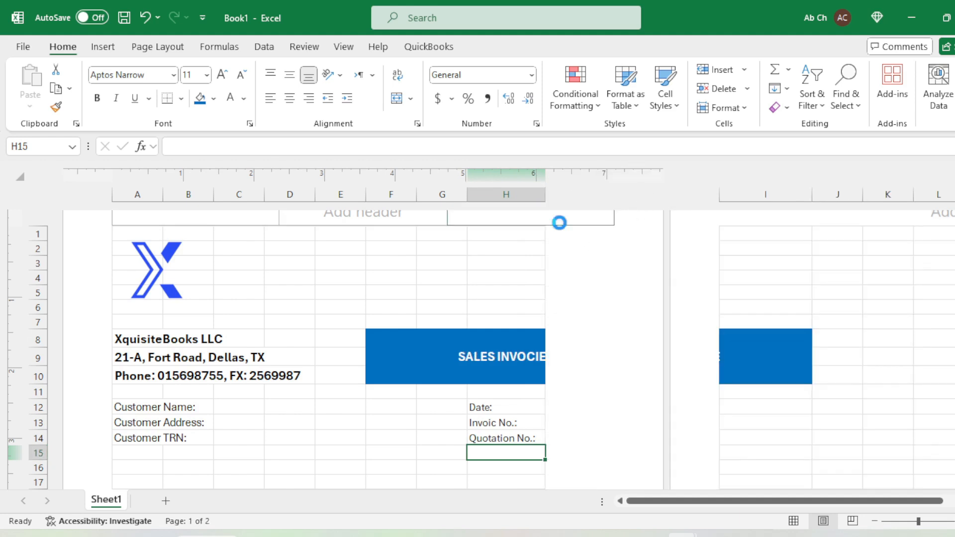
pyautogui.hotkey('ctrl', 'z')
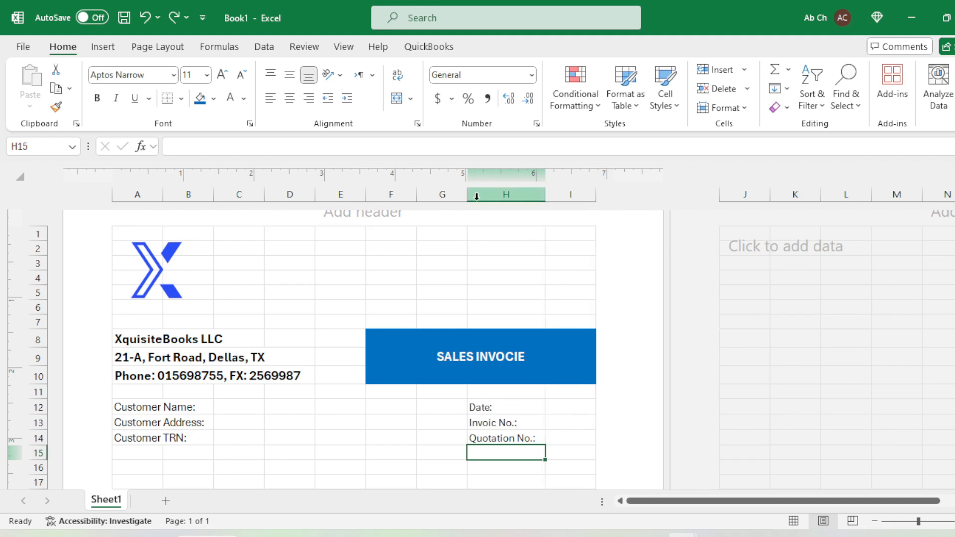
# Select row 16 across the invoice width, A16:I16
pyautogui.click(436, 408)
pyautogui.scroll(-1, 447, 412)
pyautogui.click(497, 408)
pyautogui.moveTo(501, 364); pyautogui.dragTo(501, 392)
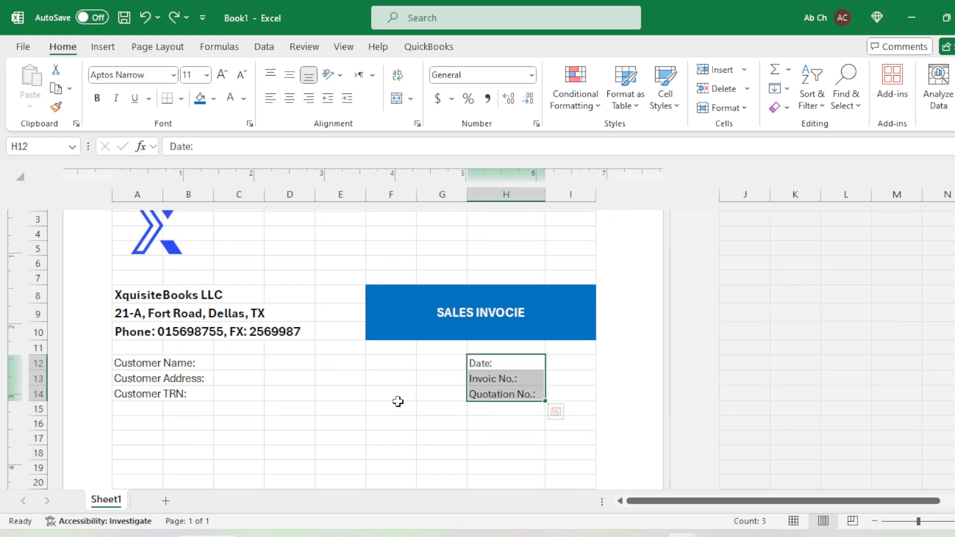
pyautogui.click(398, 402)
pyautogui.scroll(-1, 347, 450)
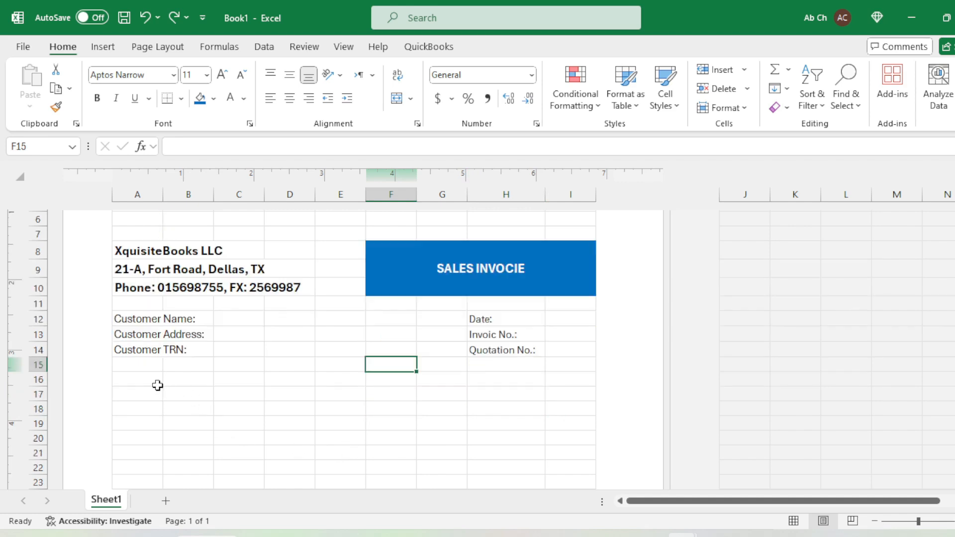
pyautogui.moveTo(151, 383); pyautogui.dragTo(596, 379)
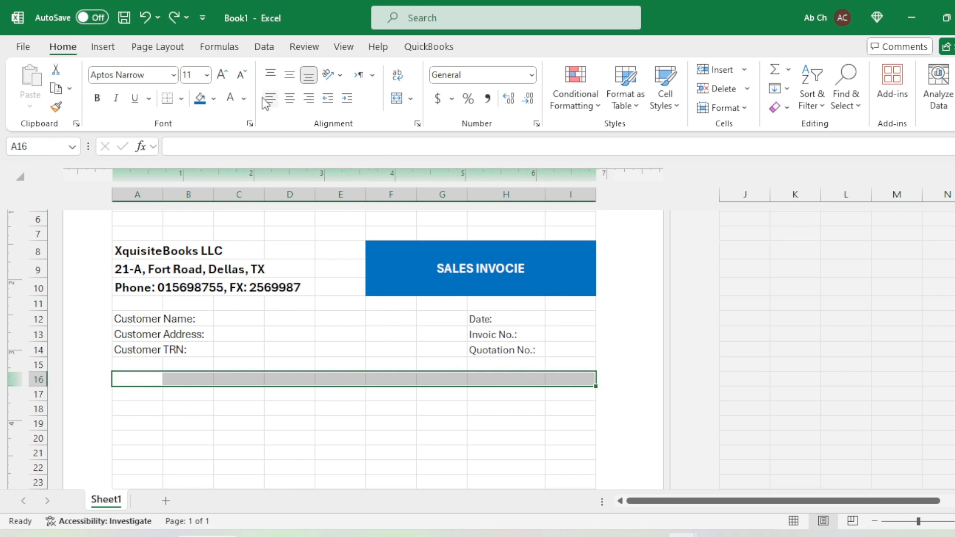
# Enter the headings Sr. No. in A16 and Description in B16
pyautogui.click(135, 379)
pyautogui.write('Da')
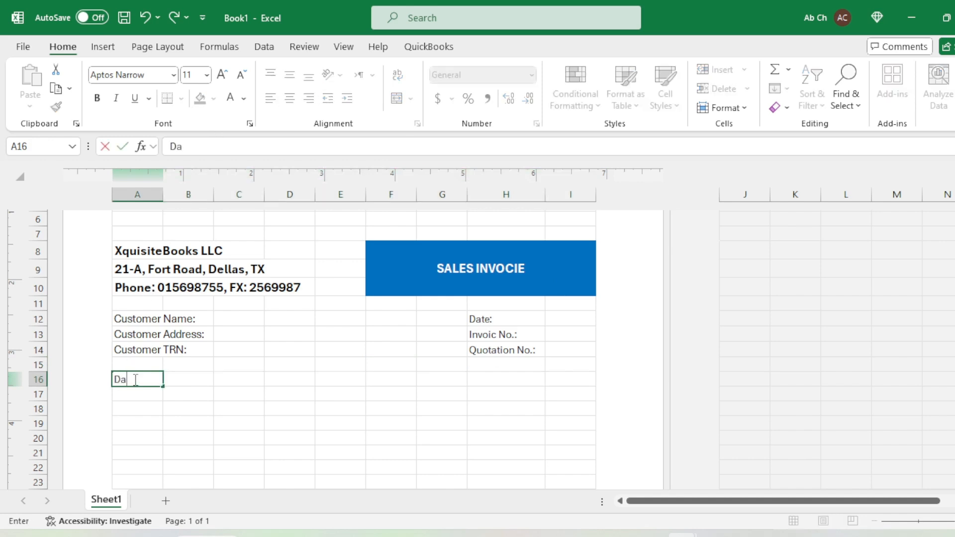
pyautogui.press('BackSpace')
pyautogui.press('BackSpace')
pyautogui.press('BackSpace')
pyautogui.write('Sr. No.')
pyautogui.press('Tab')
pyautogui.write('Desc')
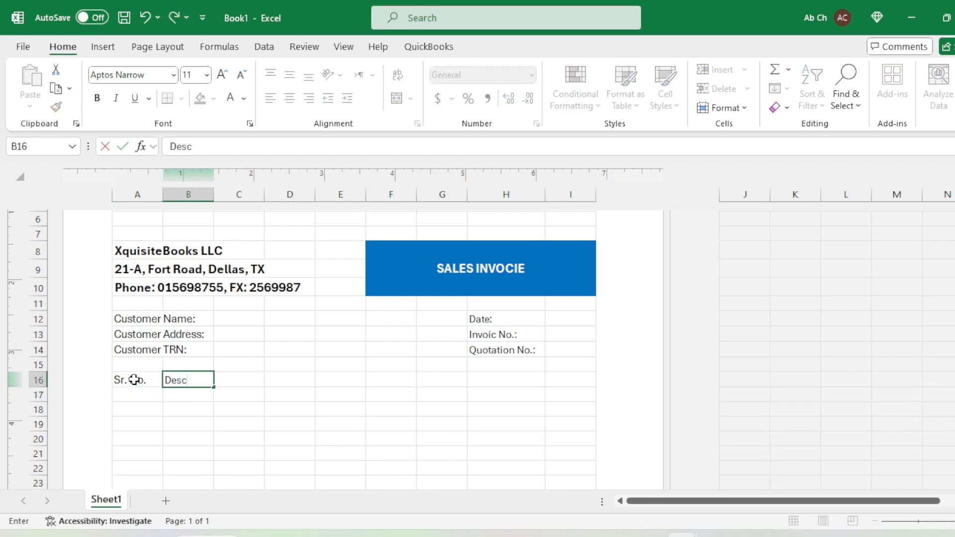
pyautogui.write('ription')
pyautogui.press('Right')
pyautogui.press('Right')
pyautogui.press('Right')
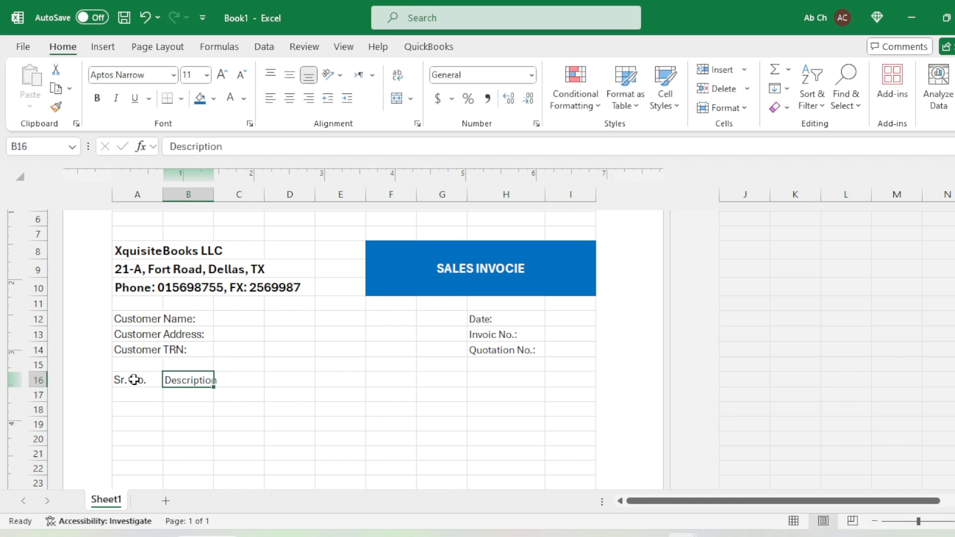
pyautogui.press('Right')
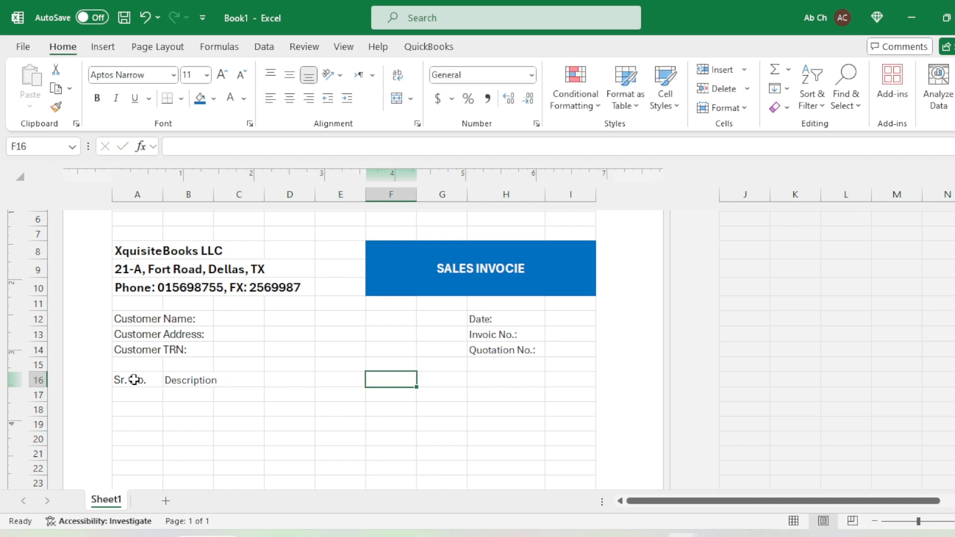
pyautogui.press('Right')
# Add Qty in G16, Unit Price in H16 and Total ($) in I16, then select A16:I16
pyautogui.write('Qt')
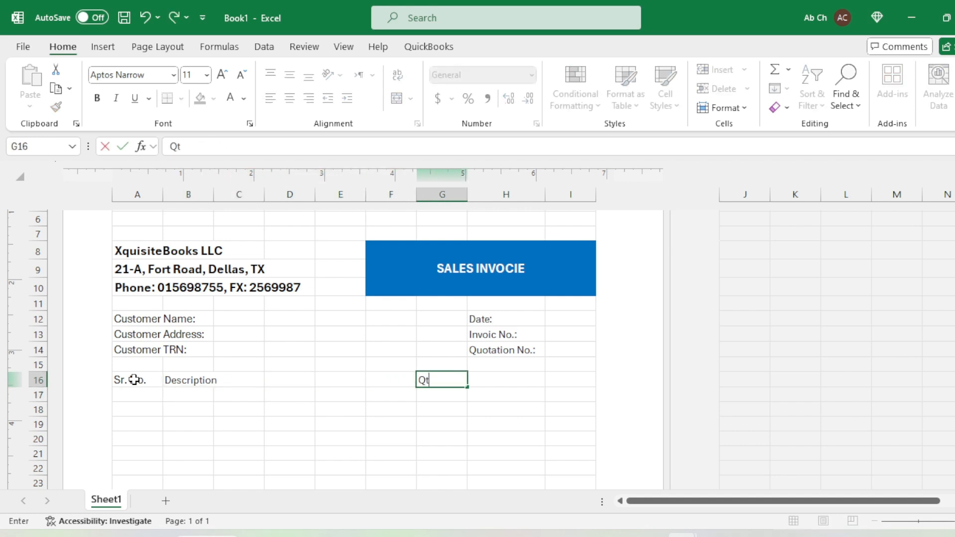
pyautogui.write('y')
pyautogui.press('Return')
pyautogui.press('Up')
pyautogui.press('Right')
pyautogui.write('Un')
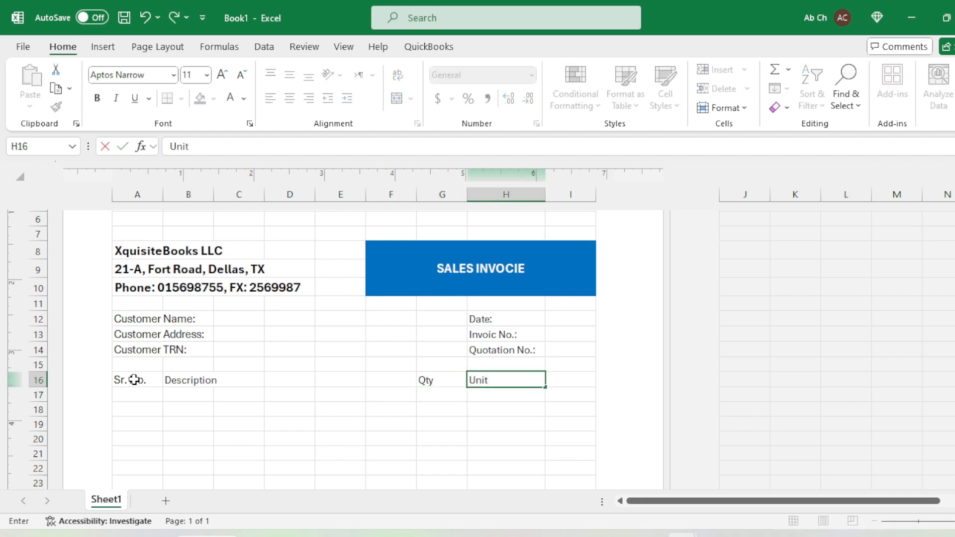
pyautogui.write('it Price')
pyautogui.press('Tab')
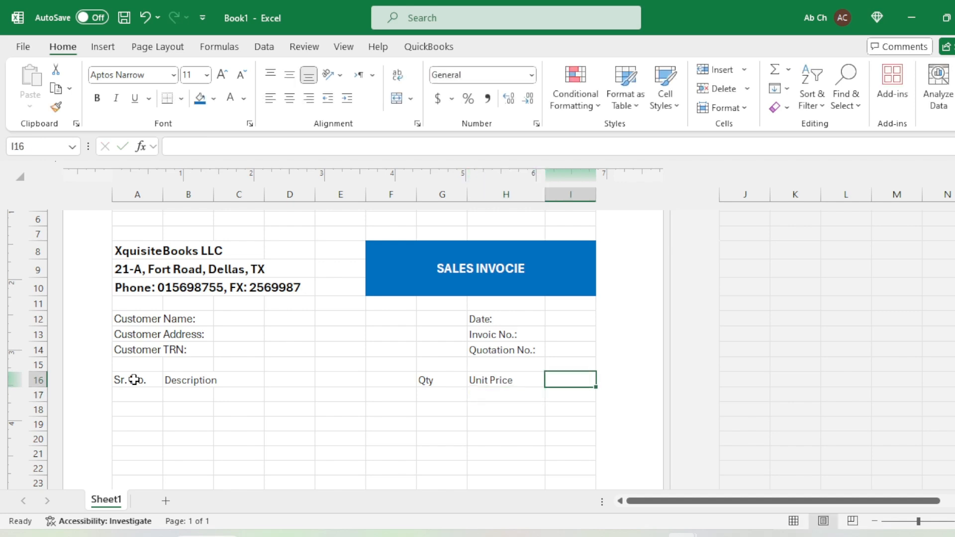
pyautogui.write('T')
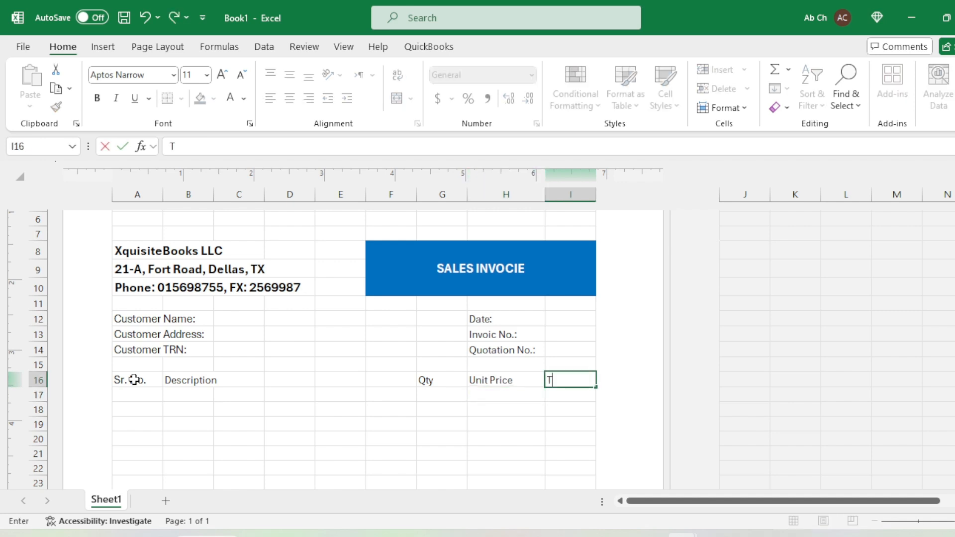
pyautogui.write('otyal')
pyautogui.press('BackSpace')
pyautogui.press('BackSpace')
pyautogui.press('BackSpace')
pyautogui.write('al')
pyautogui.press('Return')
pyautogui.press('Up')
pyautogui.hotkey('shift', 'Left')
pyautogui.hotkey('shift', 'Left')
pyautogui.hotkey('shift', 'Left')
pyautogui.hotkey('shift', 'Left')
pyautogui.hotkey('shift', 'Left')
pyautogui.hotkey('shift', 'Left')
pyautogui.hotkey('shift', 'Left')
pyautogui.hotkey('shift', 'Left')
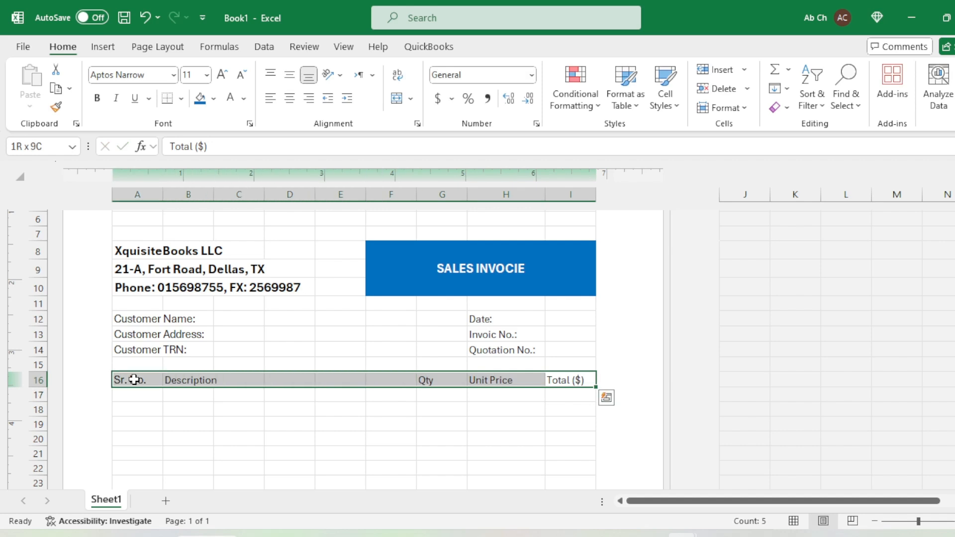
# Make A16:I16 bold Aptos Display size 12 with white text on dark blue fill
pyautogui.click(97, 97)
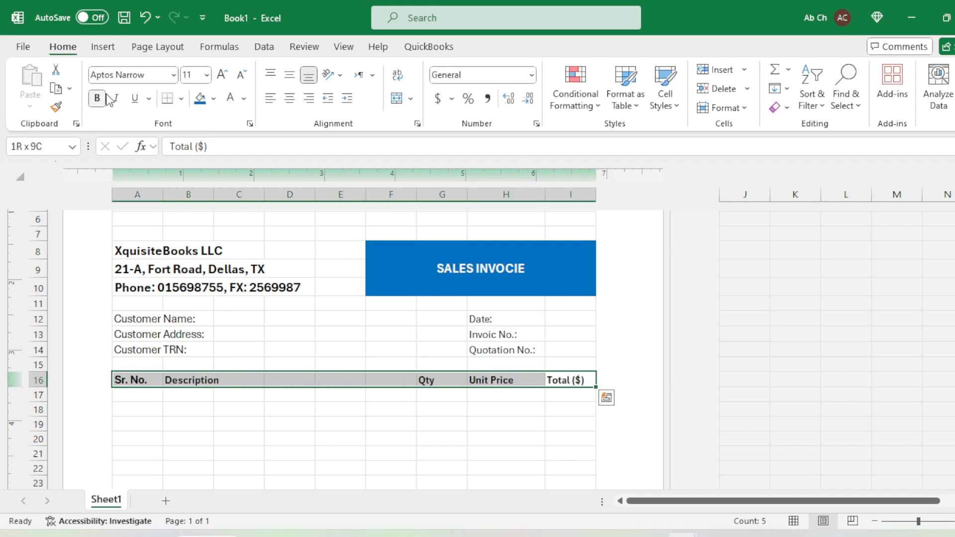
pyautogui.click(161, 76)
pyautogui.click(173, 75)
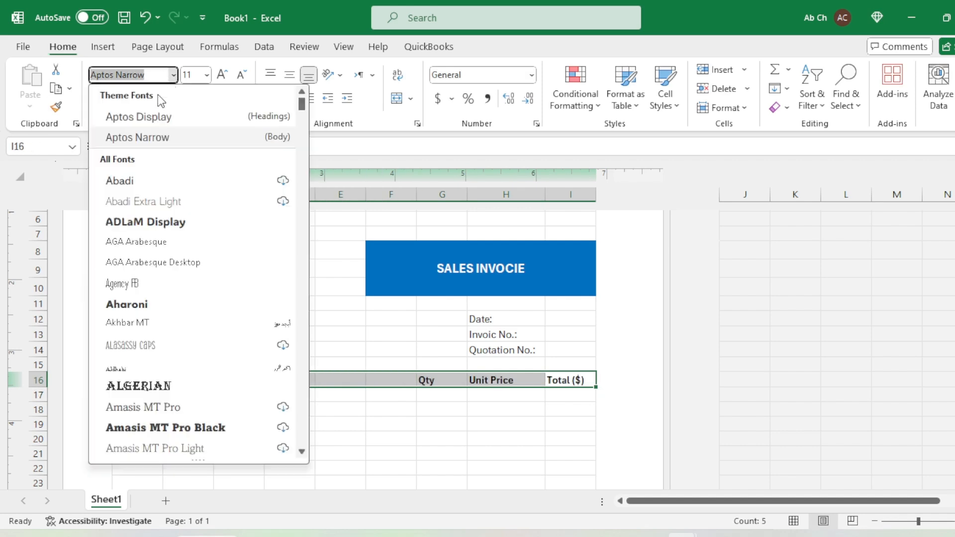
pyautogui.click(155, 120)
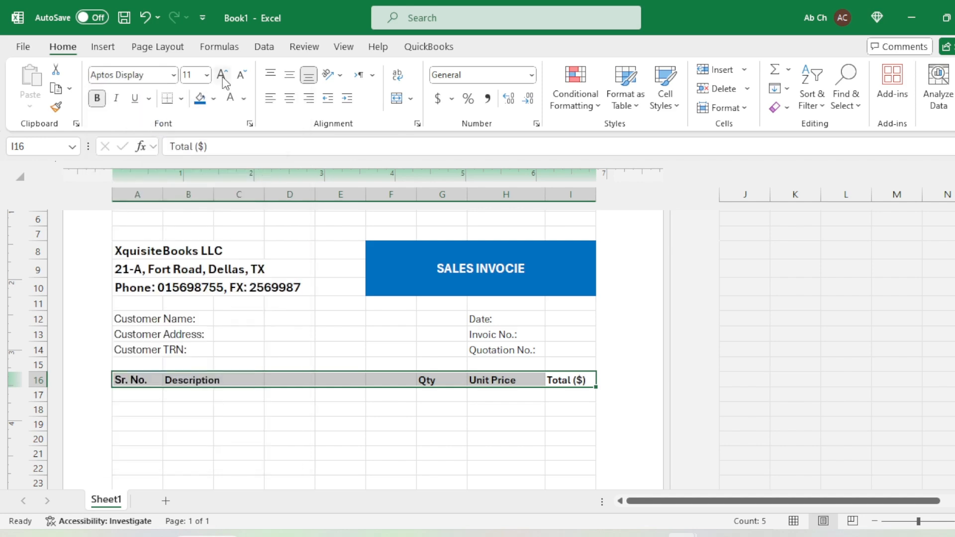
pyautogui.click(223, 75)
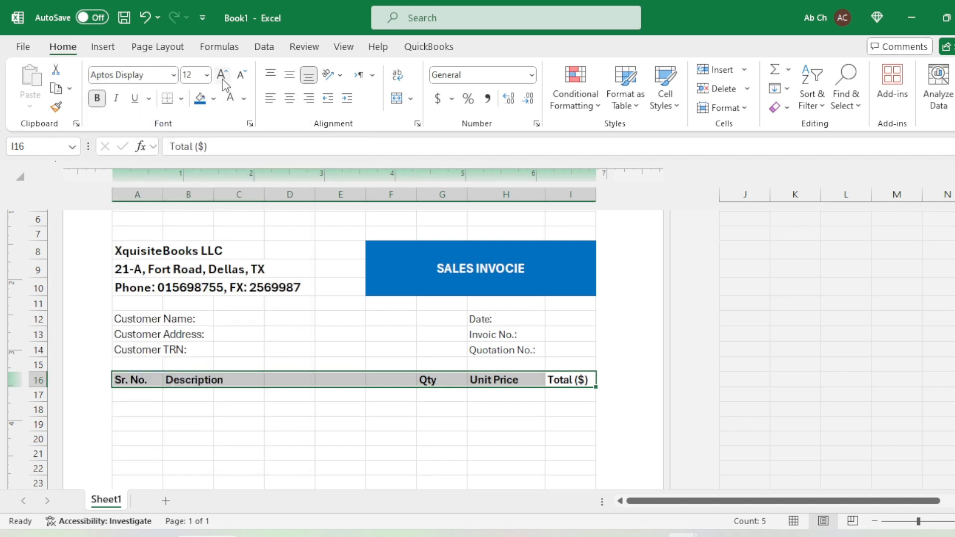
pyautogui.click(201, 99)
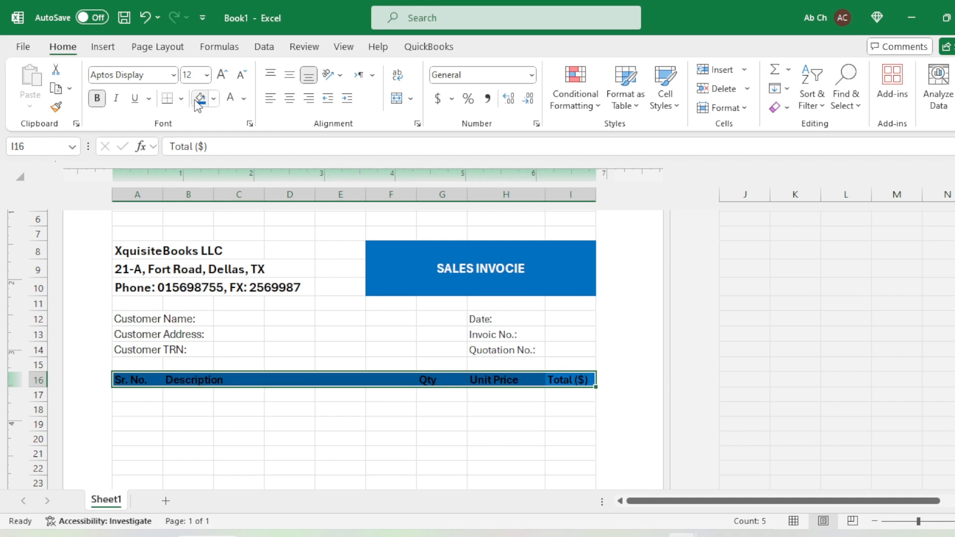
pyautogui.click(231, 99)
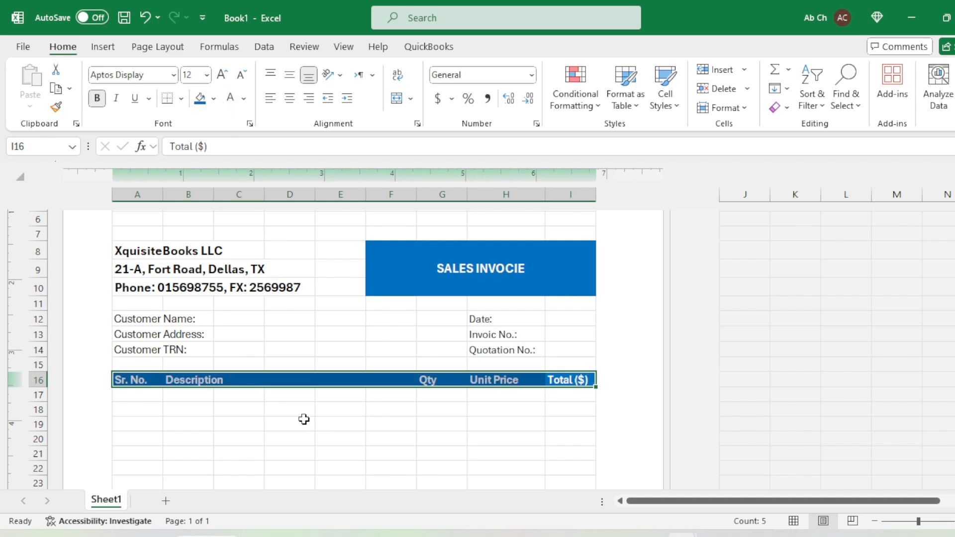
# Select the SALES INVOCIE title block, then the first item row's description cells
pyautogui.click(446, 282)
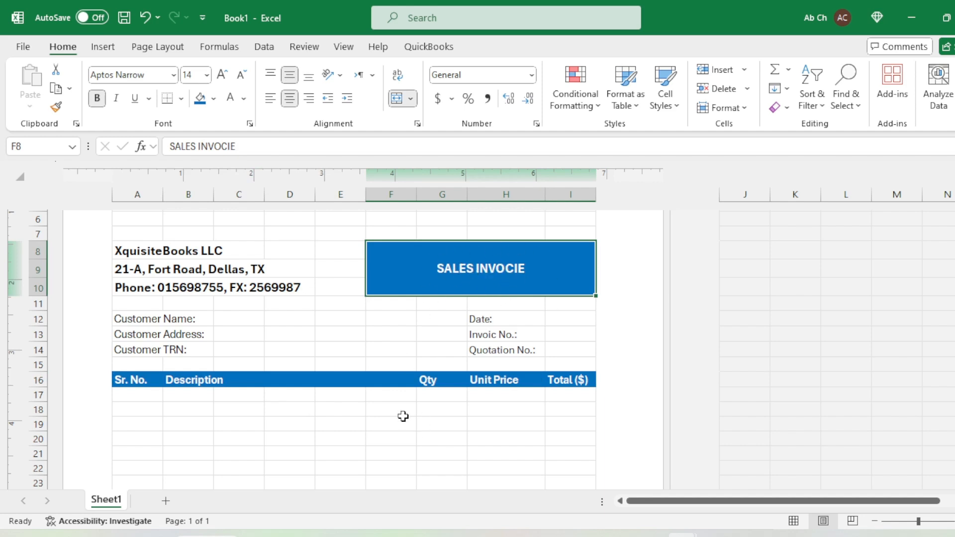
pyautogui.scroll(-1, 340, 382)
pyautogui.scroll(-1, 340, 382)
pyautogui.moveTo(187, 307); pyautogui.dragTo(376, 307)
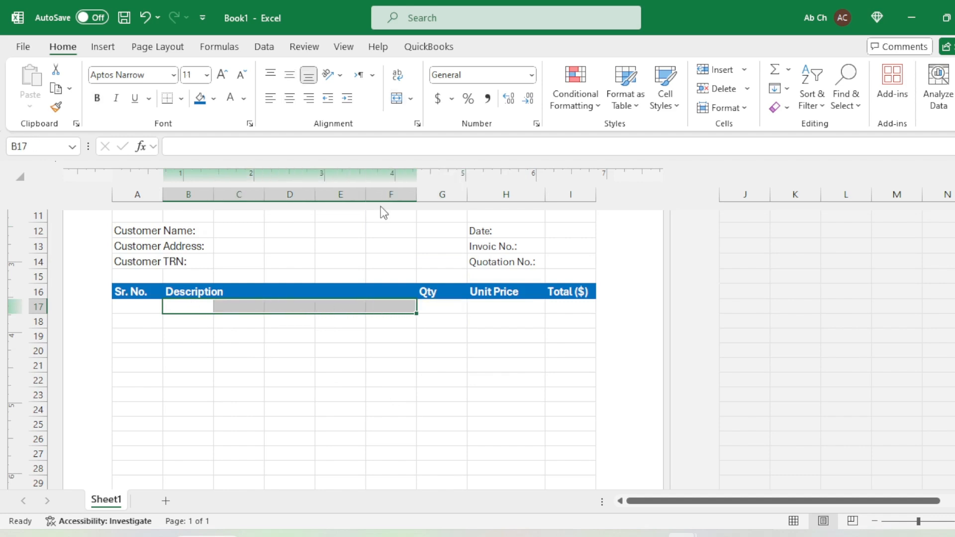
# Merge B17:F17 into one description cell and copy that merged format to the rows below
pyautogui.click(396, 98)
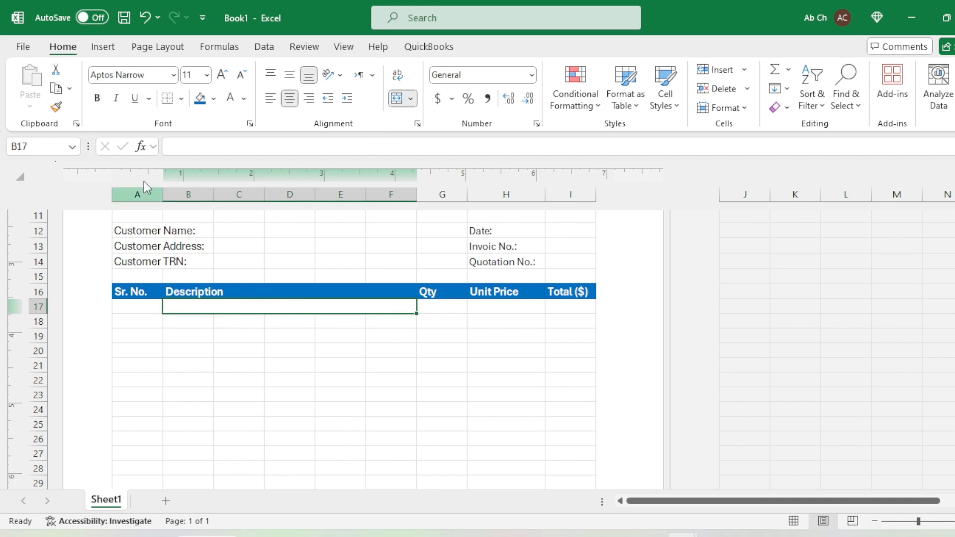
pyautogui.click(56, 107)
pyautogui.moveTo(192, 324)
pyautogui.mouseDown()
pyautogui.moveTo(379, 370)
pyautogui.moveTo(386, 457)
pyautogui.mouseUp()
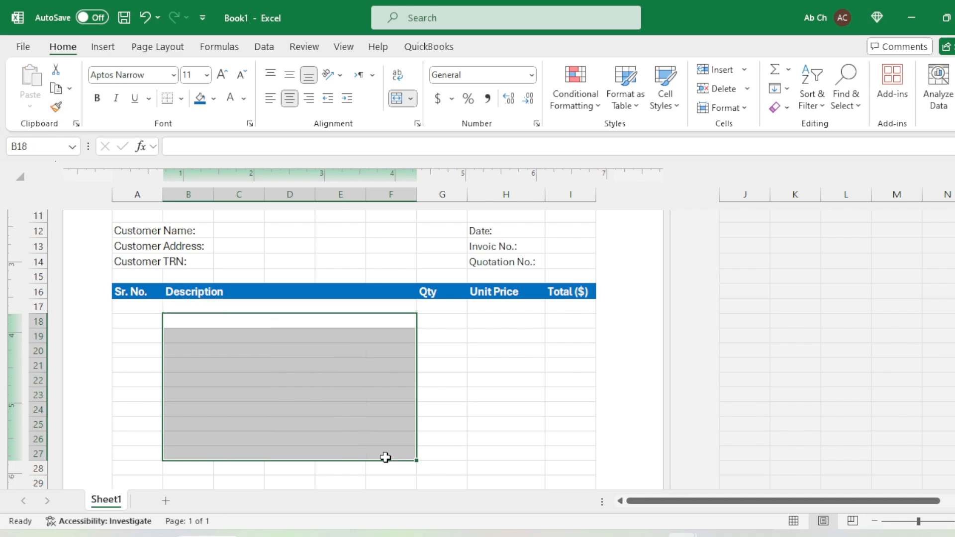
# Enter serial numbers 1, 2 and 3 in A17:A19, fixing a mistyped 4
pyautogui.click(139, 307)
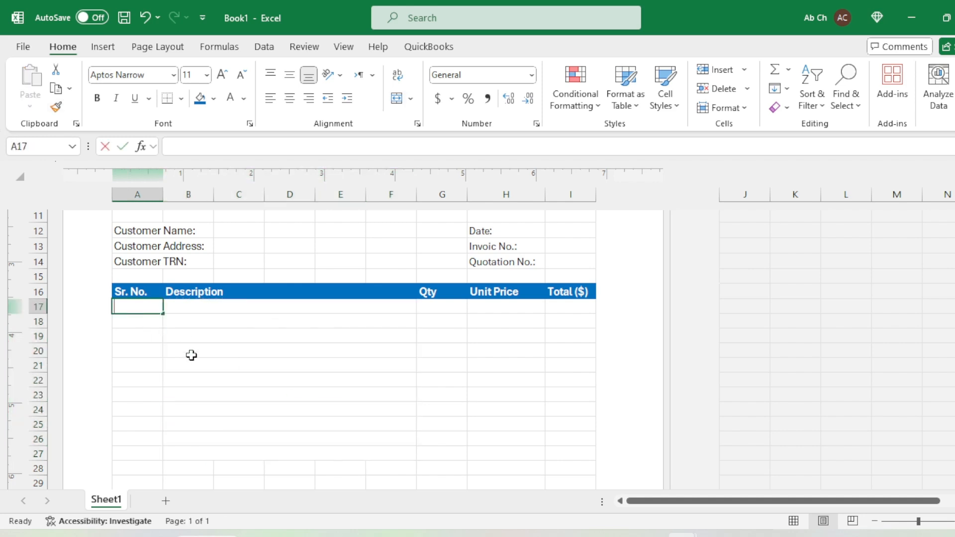
pyautogui.write('1')
pyautogui.press('Return')
pyautogui.write('2')
pyautogui.press('Return')
pyautogui.write('4')
pyautogui.press('Return')
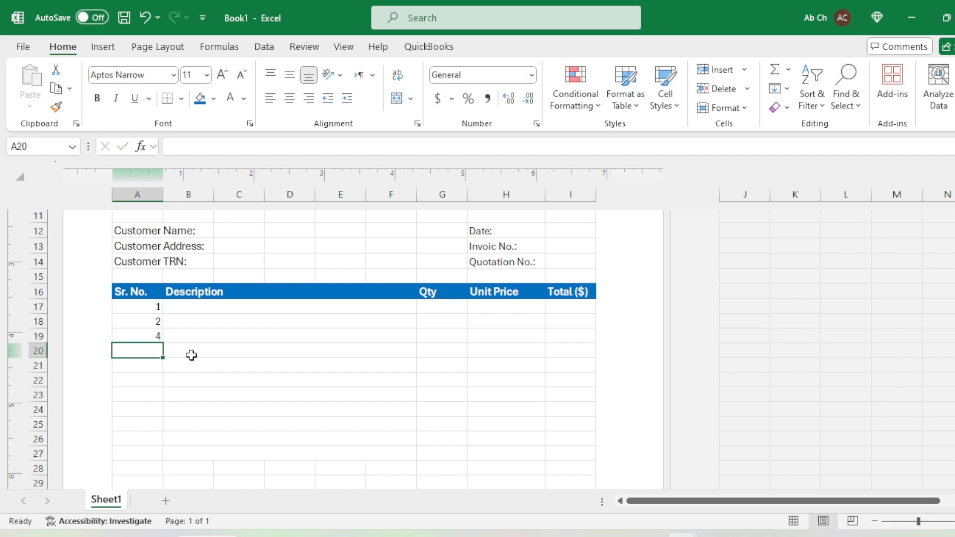
pyautogui.press('Up')
pyautogui.write('3')
pyautogui.press('Return')
pyautogui.press('Up')
pyautogui.press('Up')
pyautogui.press('Up')
pyautogui.hotkey('shift', 'Down')
pyautogui.hotkey('shift', 'Down')
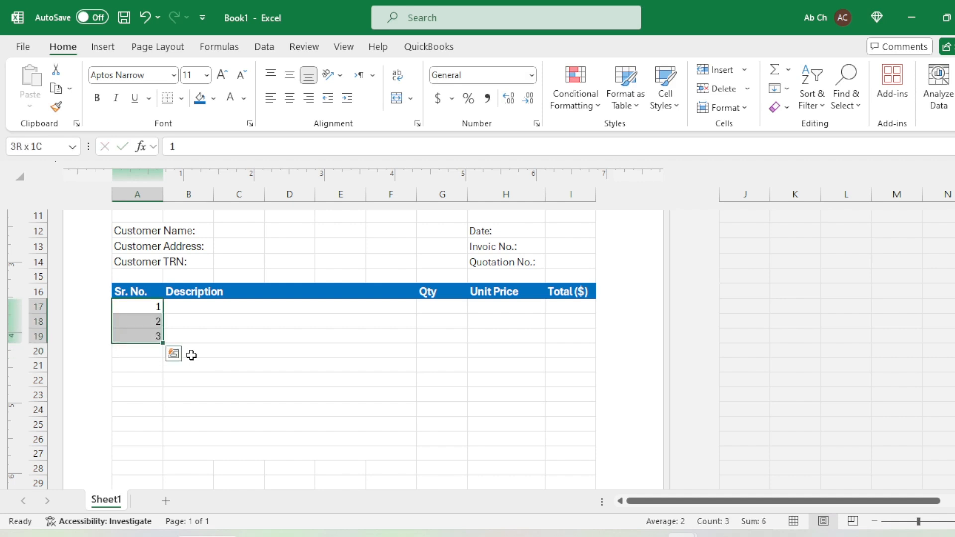
# Extend the serial number series down column A with the fill handle
pyautogui.moveTo(161, 348); pyautogui.dragTo(160, 383)
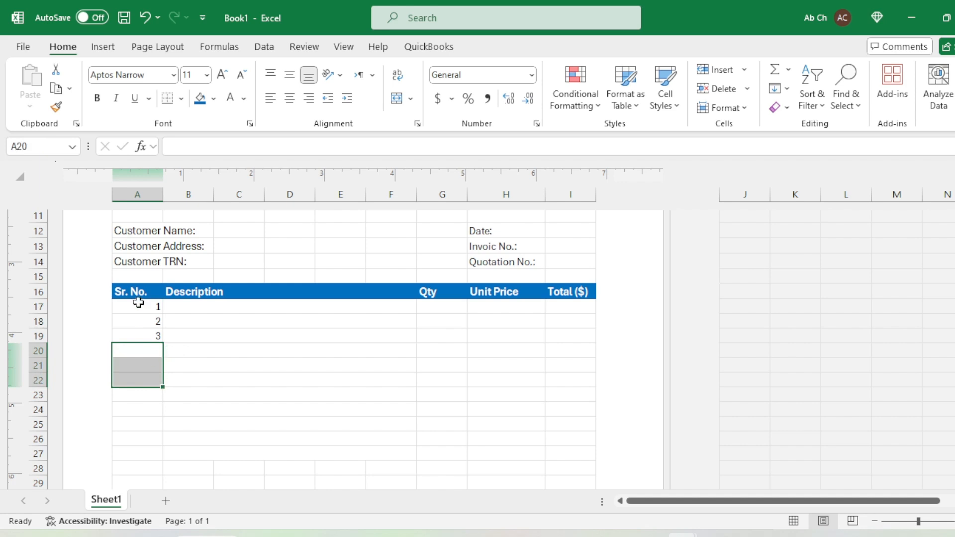
pyautogui.moveTo(138, 302); pyautogui.dragTo(166, 455)
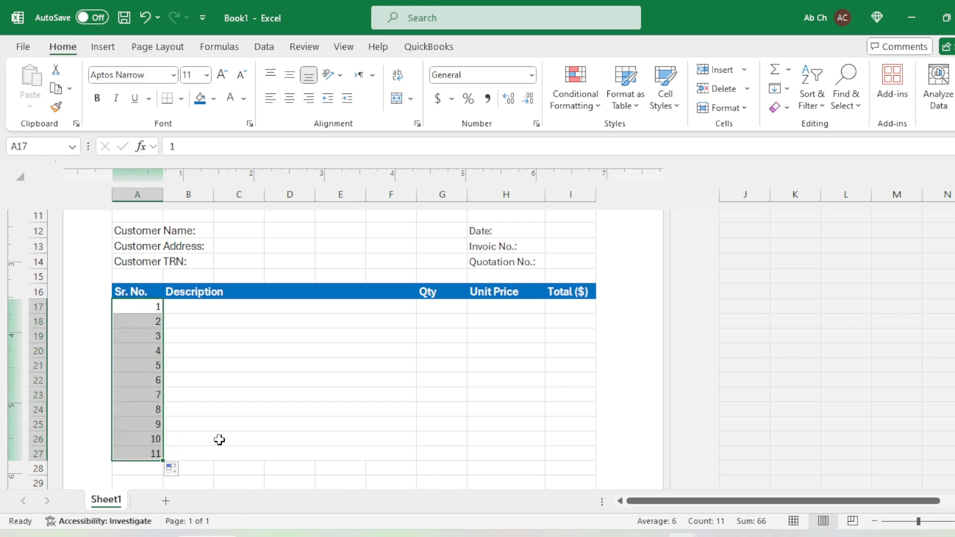
pyautogui.click(220, 439)
# Centre only the serial numbers, removing centring from the rest of column A
pyautogui.click(159, 194)
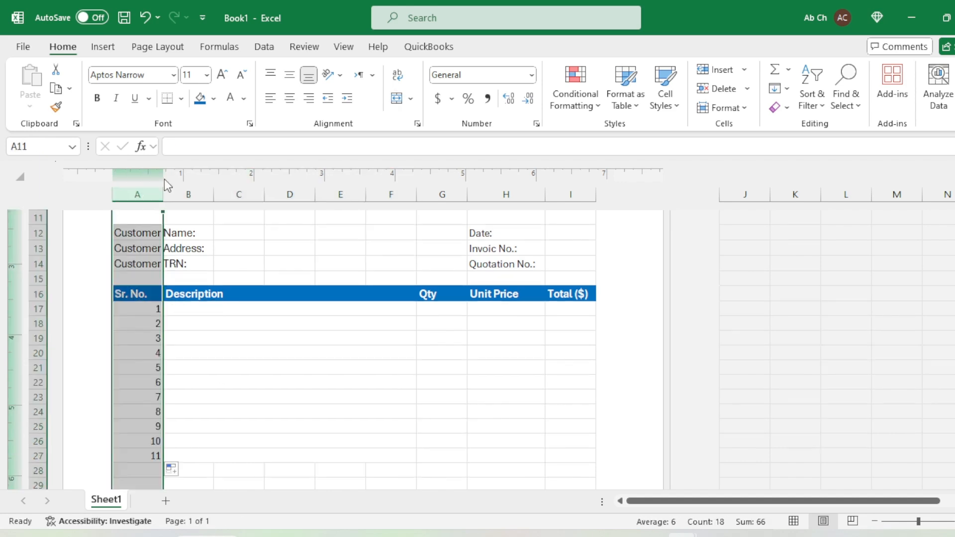
pyautogui.click(288, 97)
pyautogui.scroll(5, 283, 343)
pyautogui.scroll(-5, 283, 327)
pyautogui.click(283, 324)
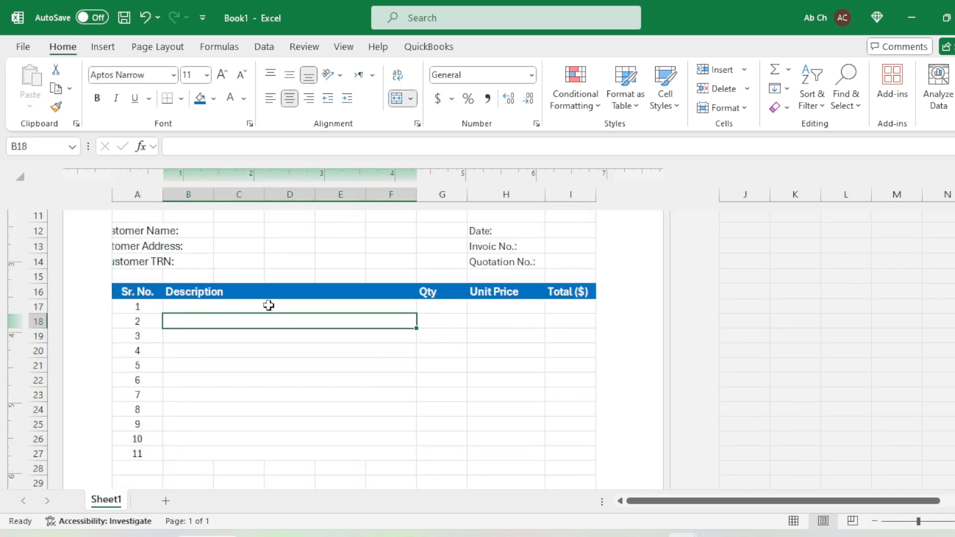
pyautogui.click(130, 194)
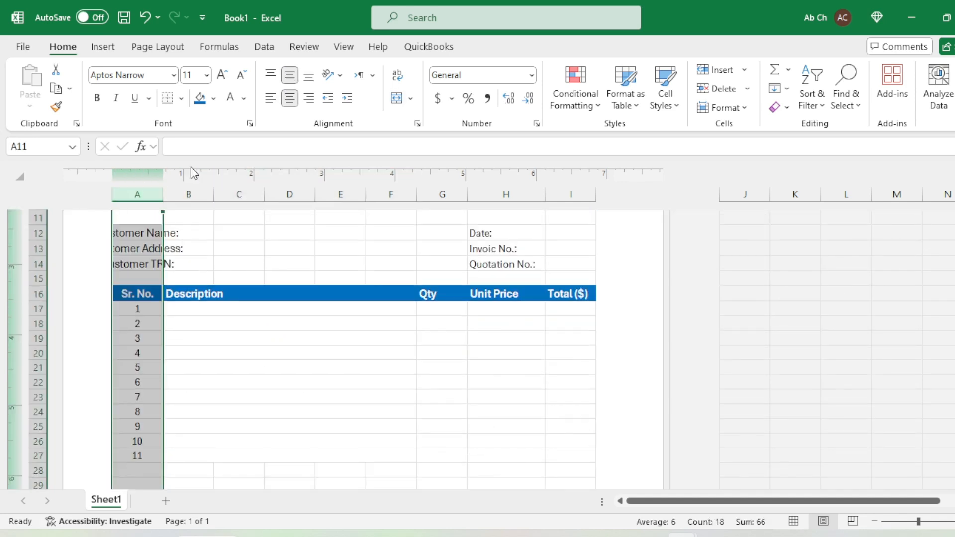
pyautogui.click(289, 97)
pyautogui.moveTo(141, 311); pyautogui.dragTo(150, 453)
pyautogui.click(295, 100)
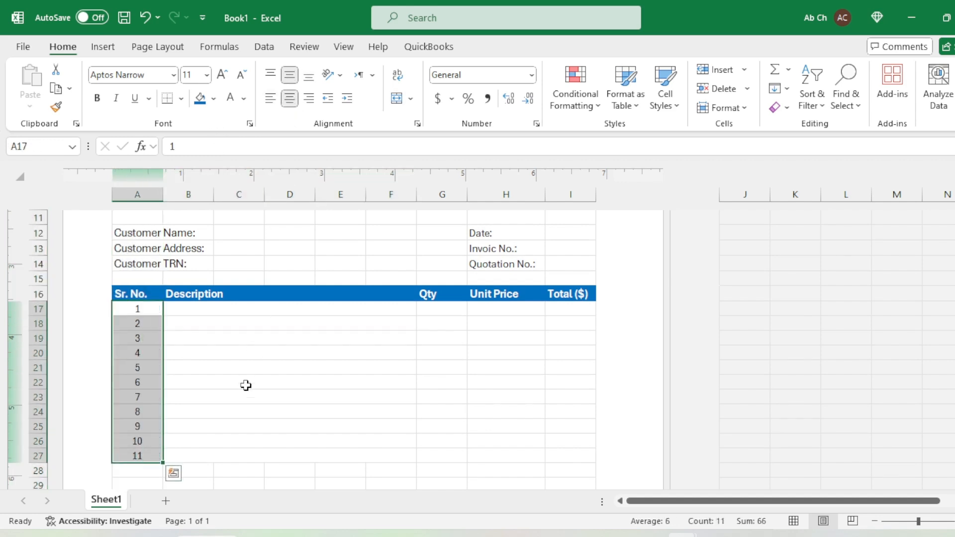
pyautogui.click(248, 394)
# Adjust column widths so the item table ends with Total ($) in column H
pyautogui.click(440, 309)
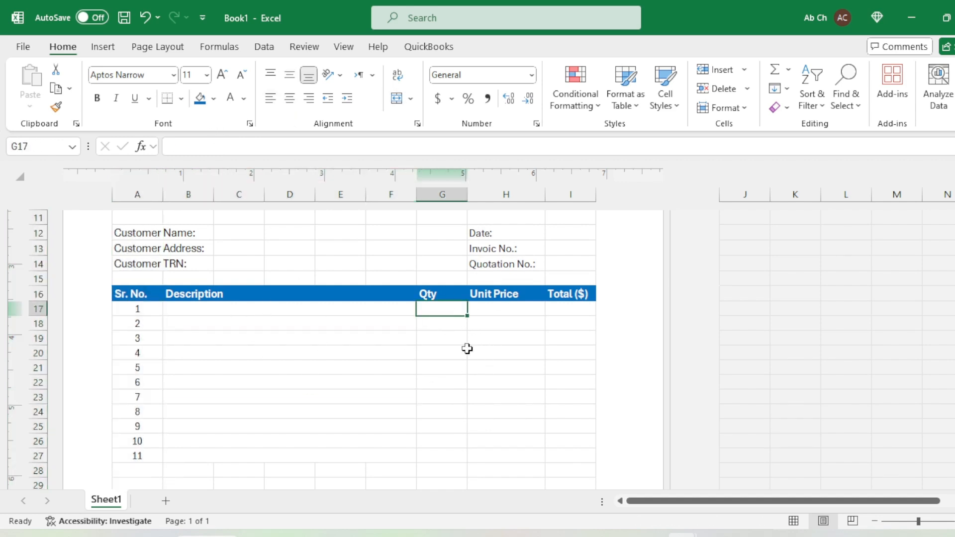
pyautogui.scroll(4, 467, 345)
pyautogui.scroll(-3, 386, 307)
pyautogui.scroll(-4, 387, 312)
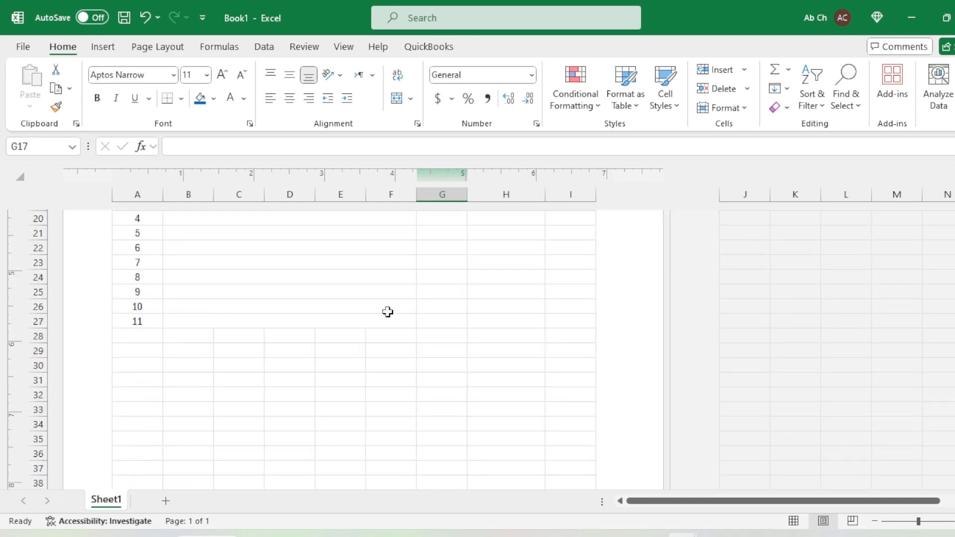
pyautogui.click(288, 396)
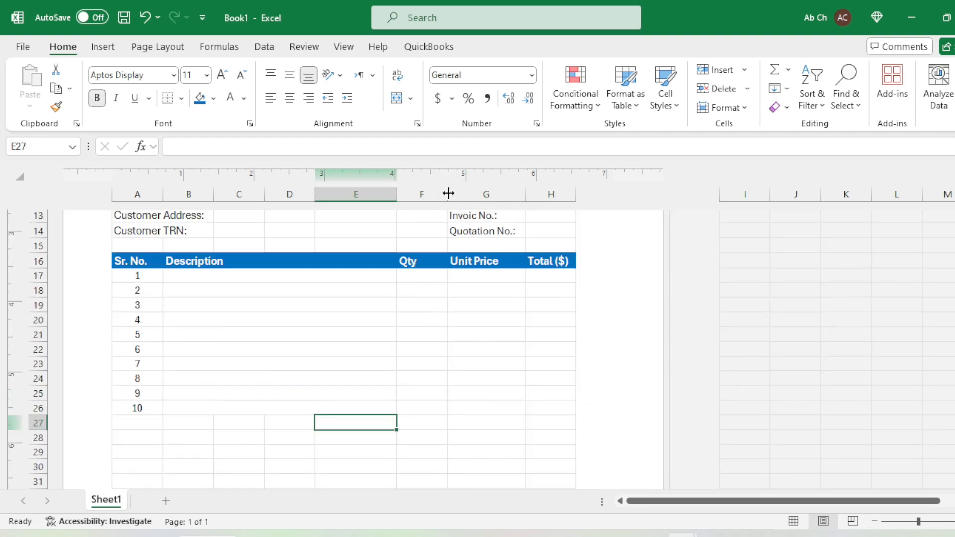
pyautogui.moveTo(447, 194); pyautogui.dragTo(484, 194)
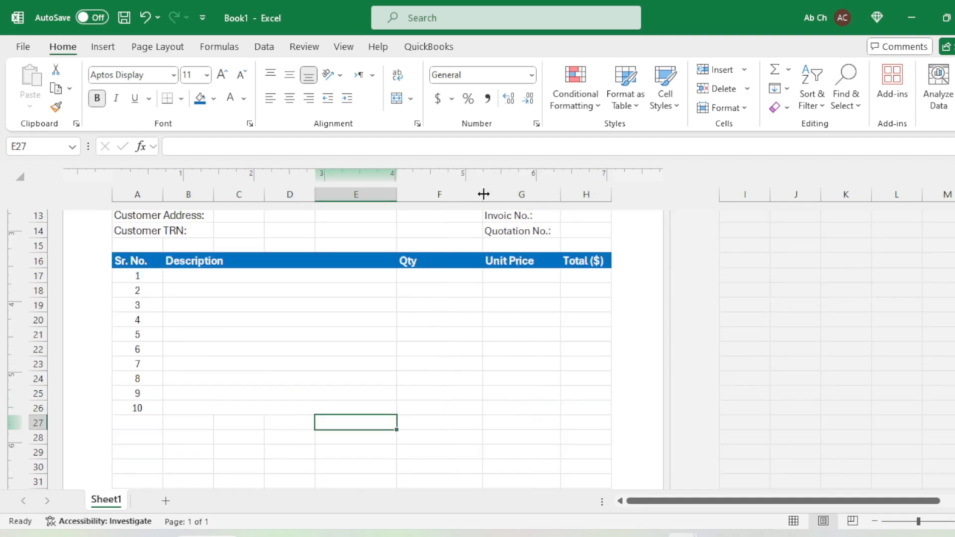
# Enter the Net Total label in F27, correcting the 'Net Totals' typo
pyautogui.click(426, 408)
pyautogui.press('Down')
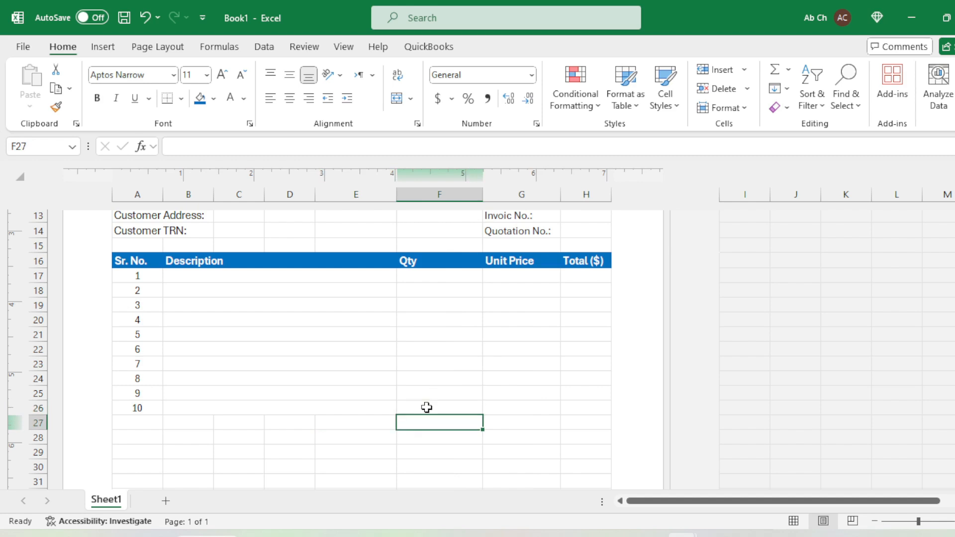
pyautogui.write('Net')
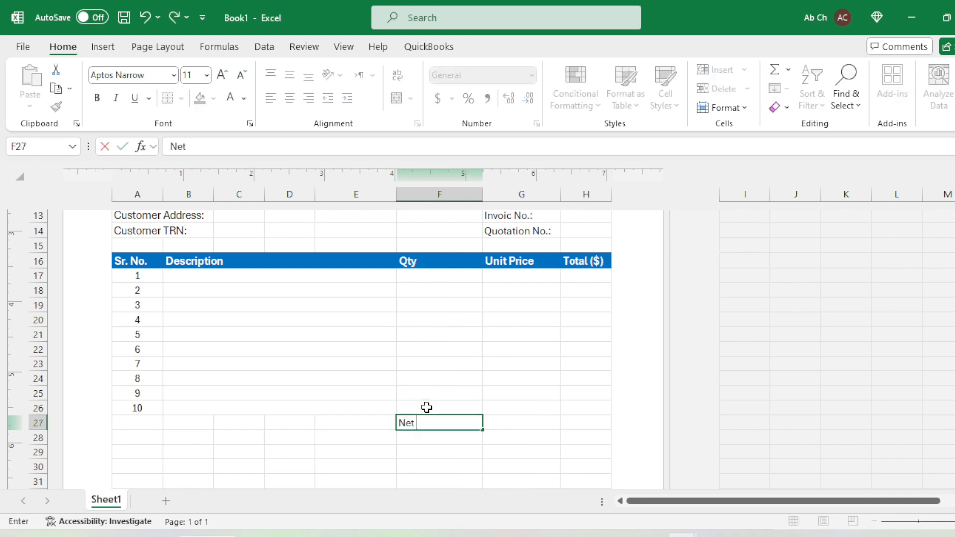
pyautogui.write(' Totals')
pyautogui.press('Return')
pyautogui.press('Up')
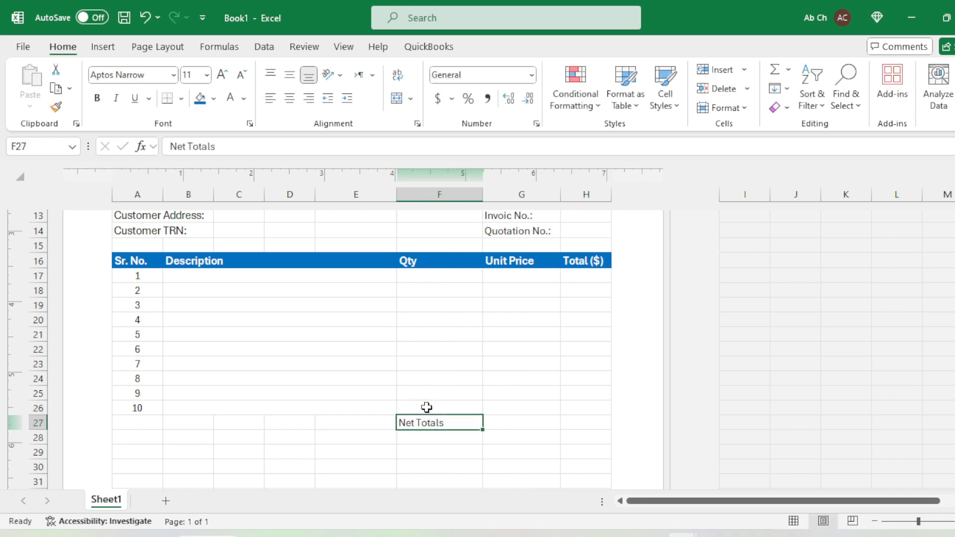
pyautogui.press('F2')
pyautogui.press('BackSpace')
pyautogui.press('Return')
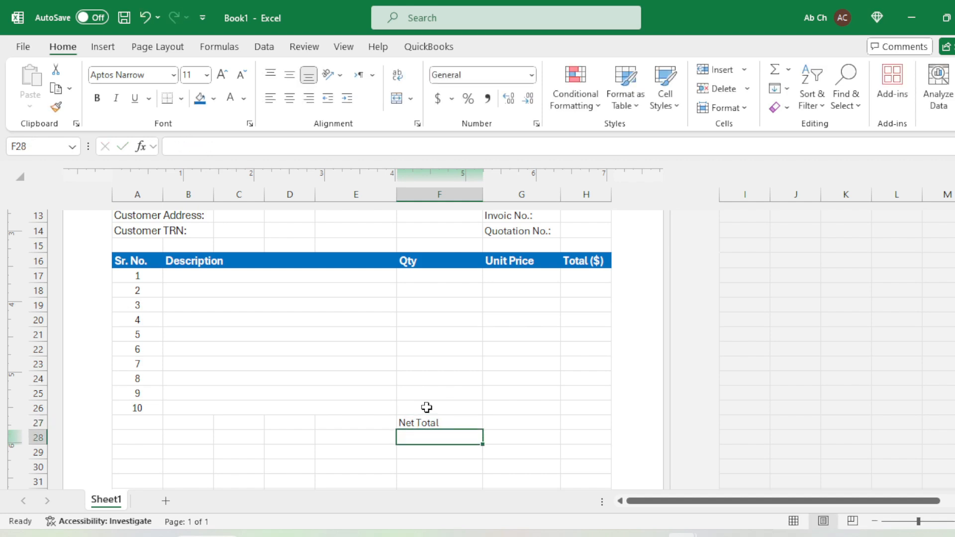
# Add the Discount and Sales Tax(14%) labels in F28 and F29
pyautogui.write('Discount')
pyautogui.press('Return')
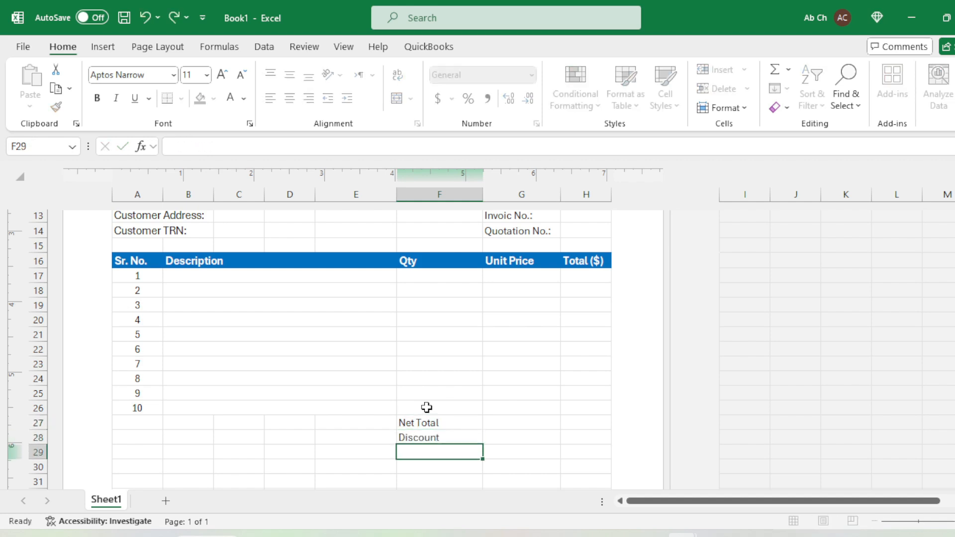
pyautogui.press('Up')
pyautogui.press('Down')
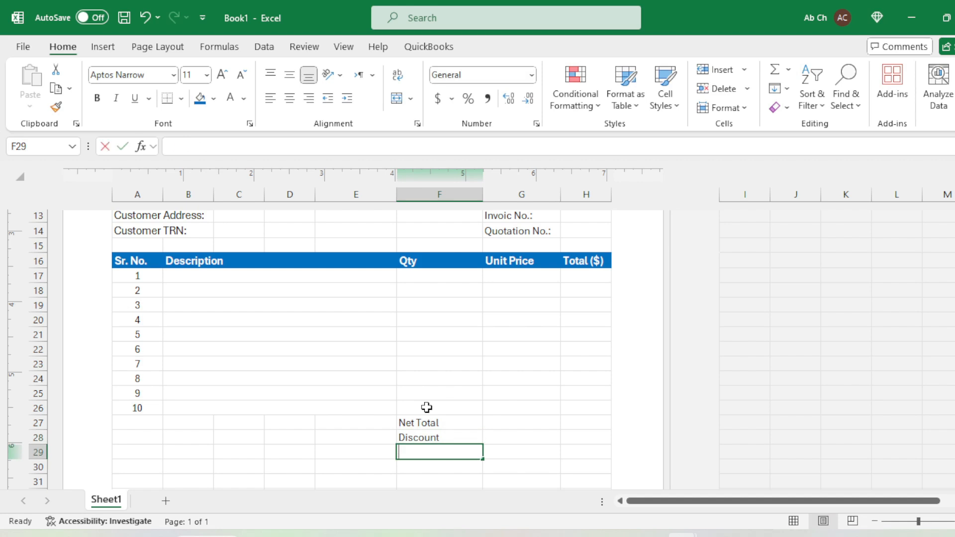
pyautogui.write('Sales Tax')
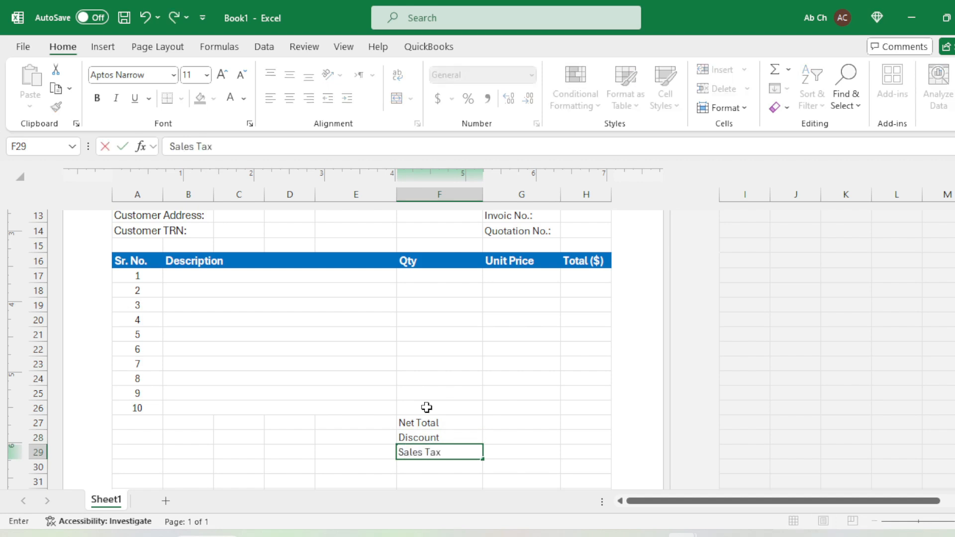
pyautogui.write('(5')
pyautogui.write('14')
pyautogui.write('%')
pyautogui.press('Up')
pyautogui.press('Down')
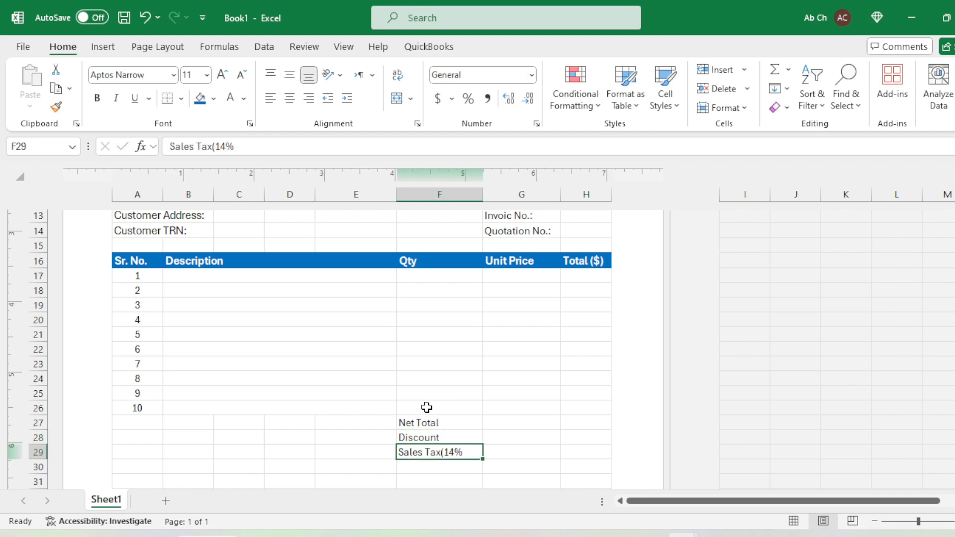
pyautogui.press('F2')
pyautogui.write(')')
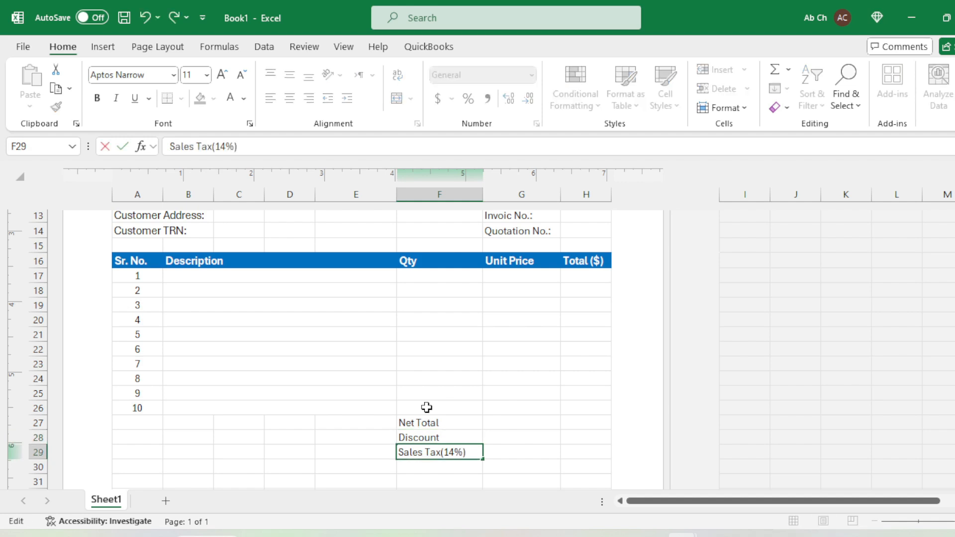
pyautogui.press('Return')
pyautogui.press('Up')
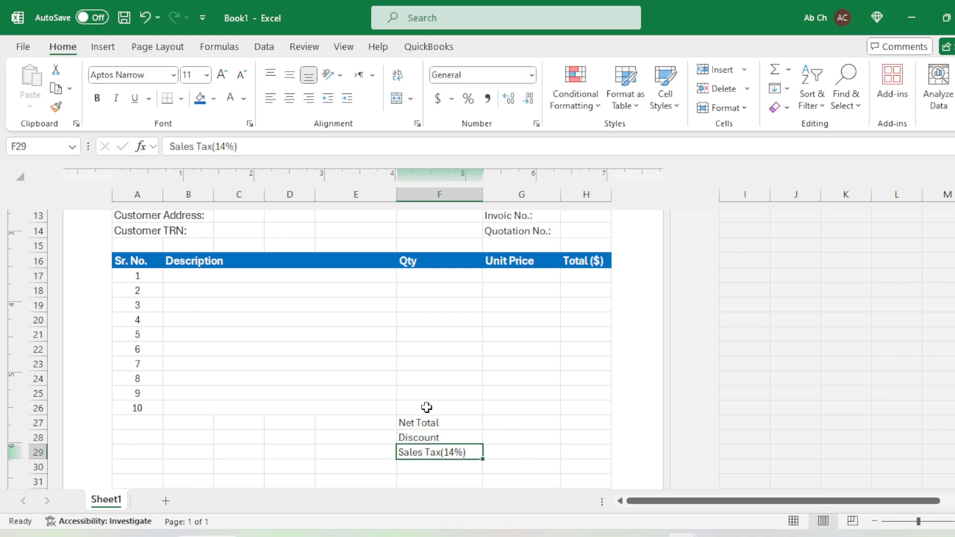
pyautogui.press('Down')
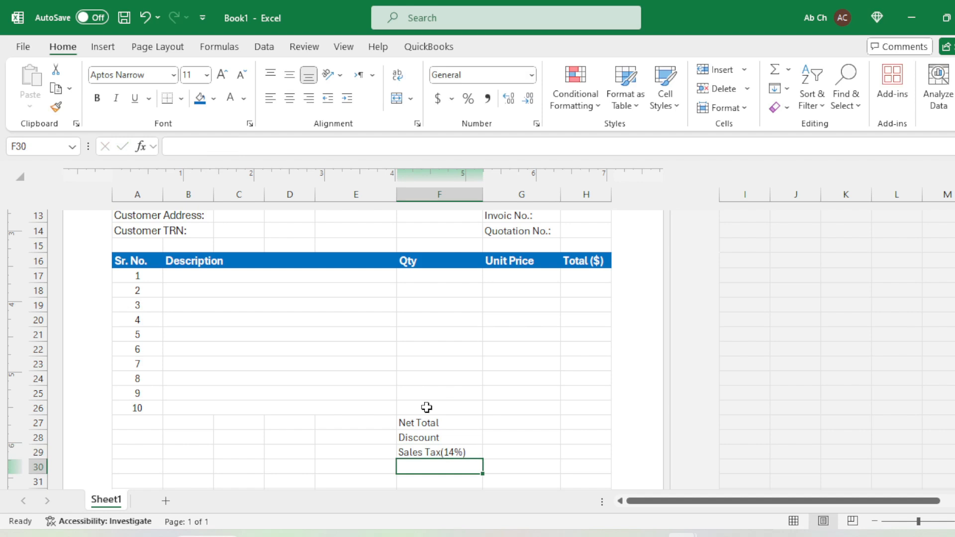
# Add the Total Amount label and make all four summary labels bold Aptos Display
pyautogui.write('Total')
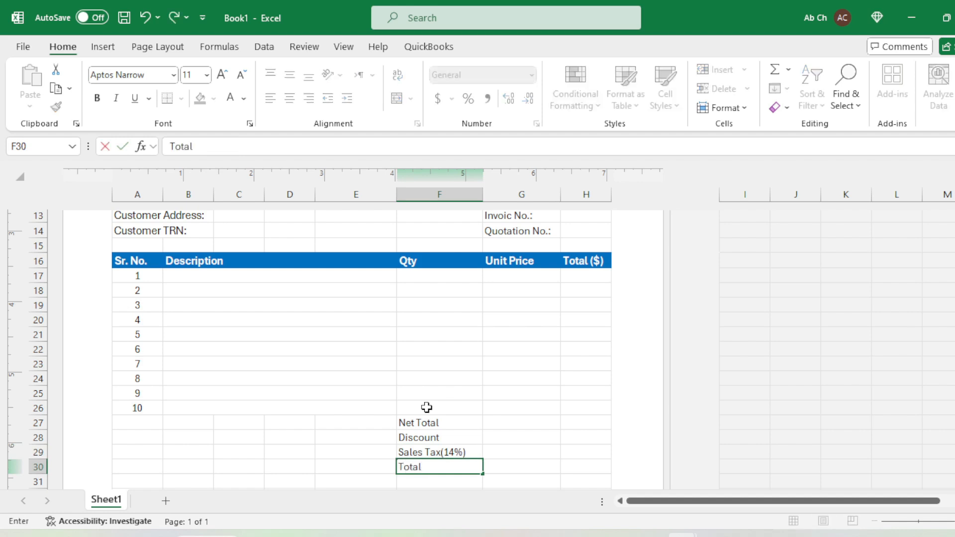
pyautogui.write(' Amount')
pyautogui.press('Return')
pyautogui.press('Up')
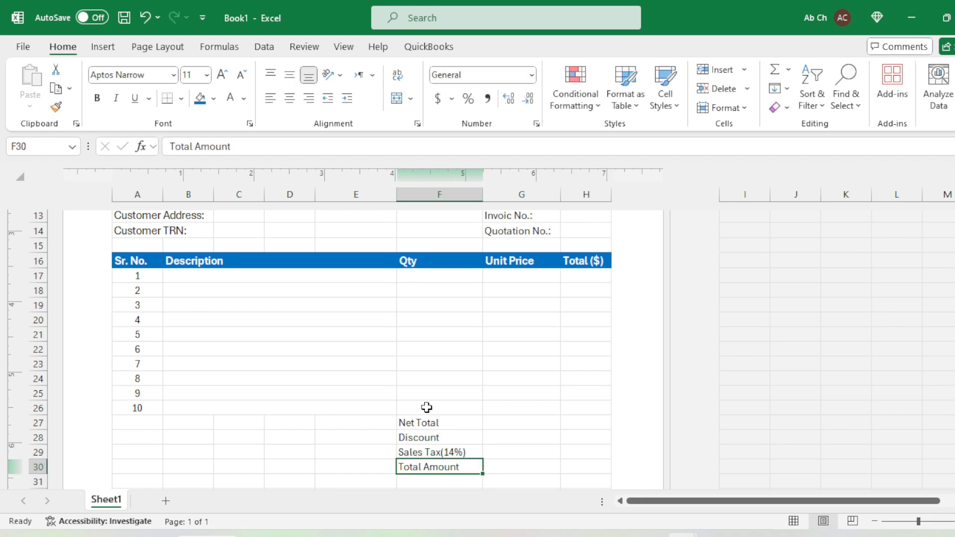
pyautogui.hotkey('shift', 'Up')
pyautogui.hotkey('shift', 'Up')
pyautogui.hotkey('shift', 'Up')
pyautogui.hotkey('ctrl', 'b')
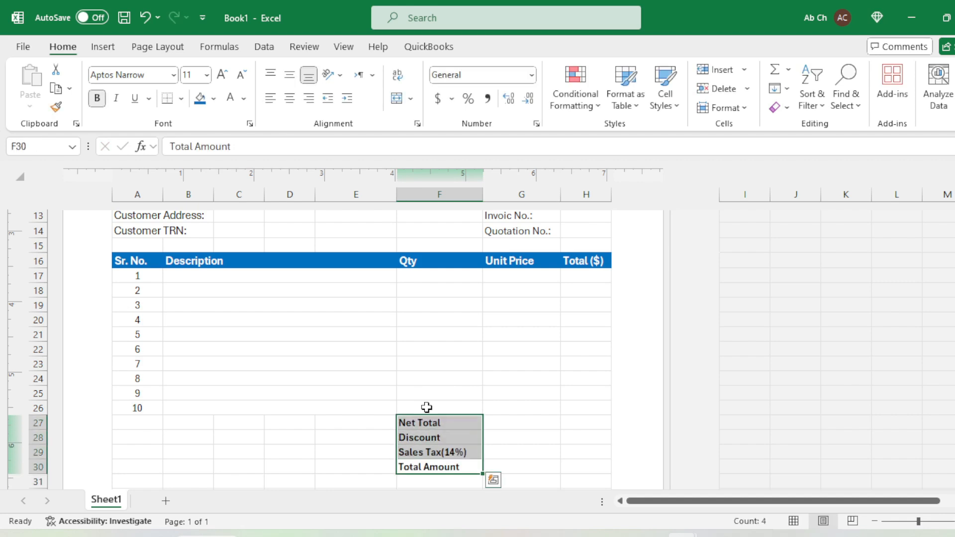
pyautogui.click(173, 75)
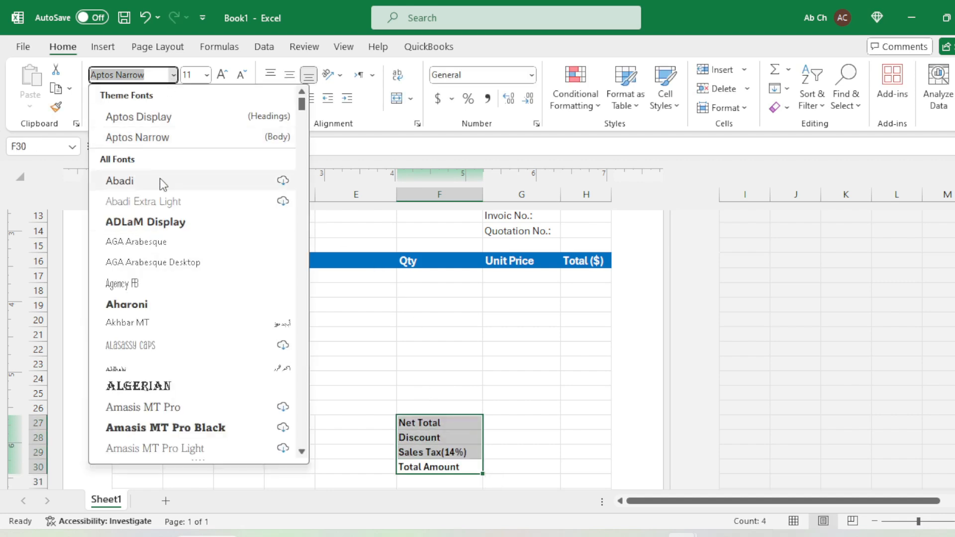
pyautogui.click(159, 124)
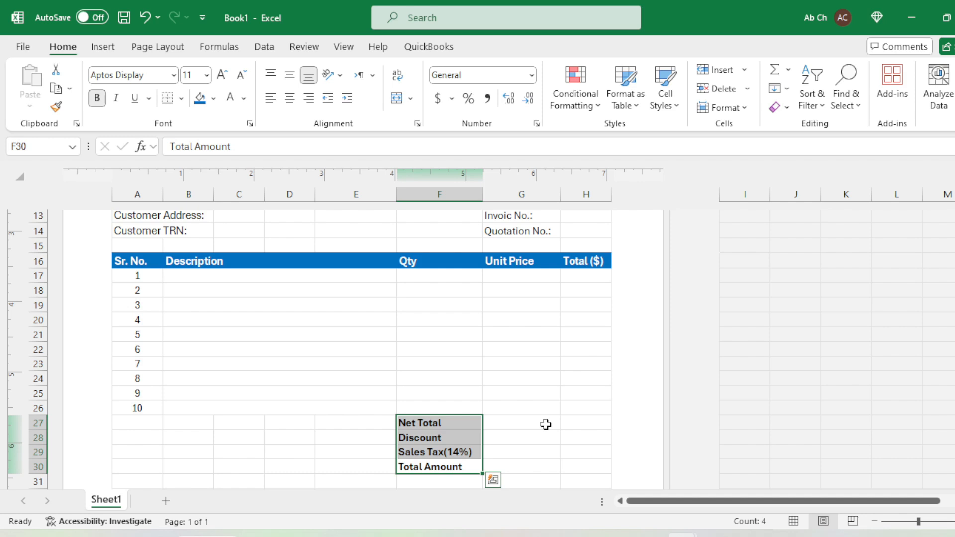
# Move the four summary labels one column right into G27:G30
pyautogui.click(580, 423)
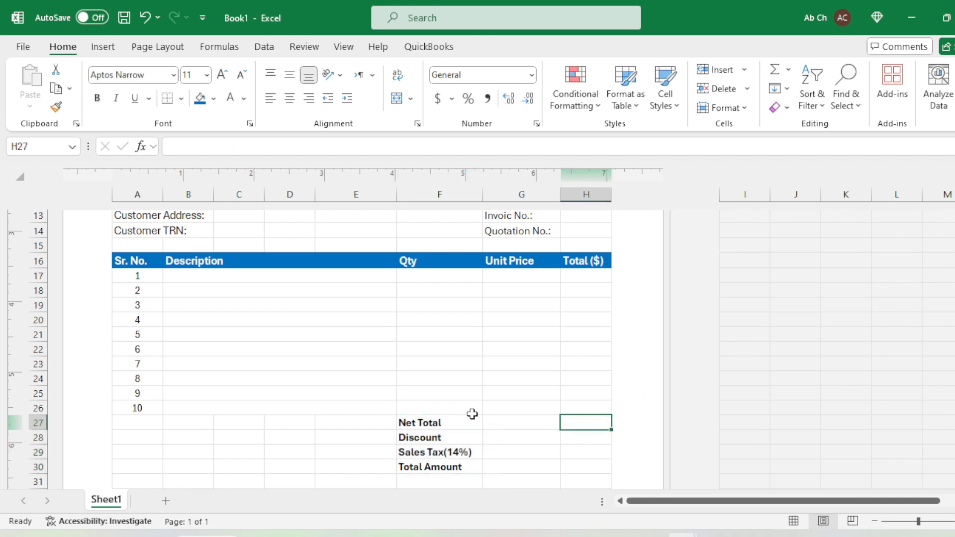
pyautogui.moveTo(463, 421); pyautogui.dragTo(462, 465)
pyautogui.hotkey('ctrl', 'x')
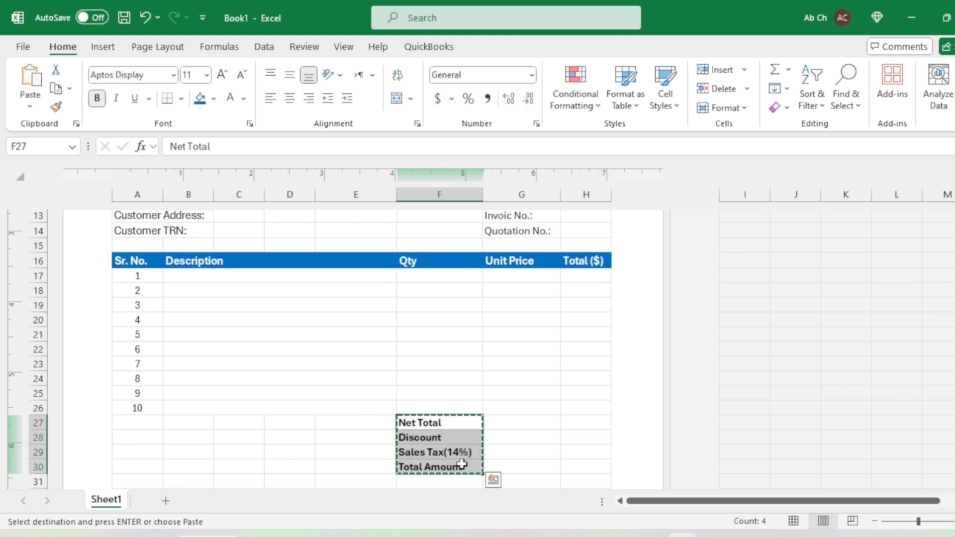
pyautogui.press('Right')
pyautogui.hotkey('ctrl', 'v')
pyautogui.press('Right')
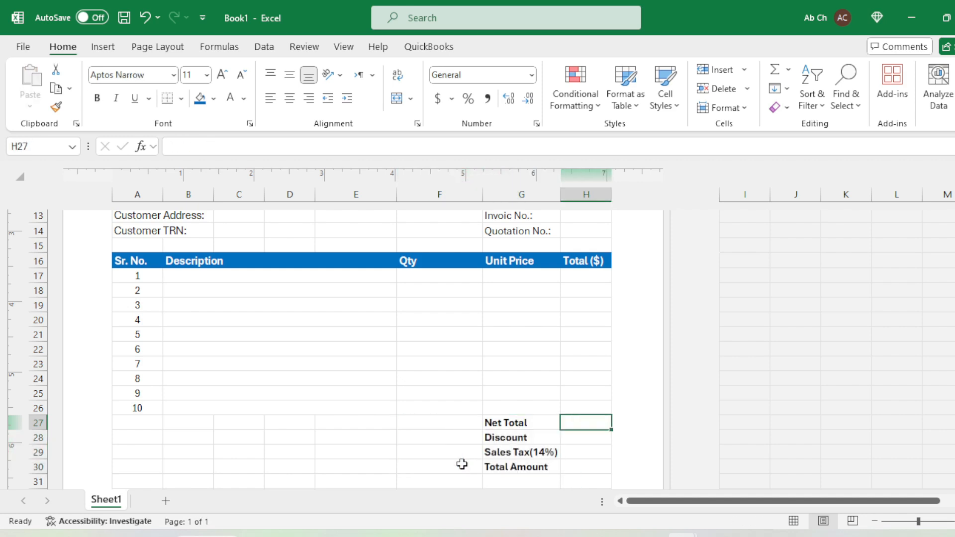
# Narrow the Qty column and widen the Total ($) column to fit
pyautogui.moveTo(612, 194); pyautogui.dragTo(634, 196)
pyautogui.hotkey('ctrl', 'z')
pyautogui.moveTo(483, 194); pyautogui.dragTo(465, 194)
pyautogui.moveTo(594, 189); pyautogui.dragTo(609, 194)
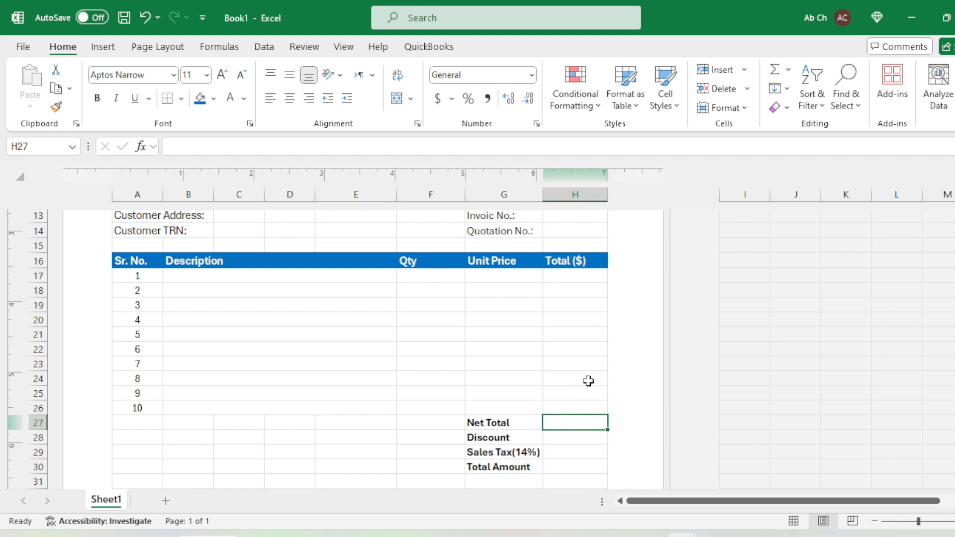
# Enter =SUM(H17:H26) as the Net Total in H27
pyautogui.write('=sum(')
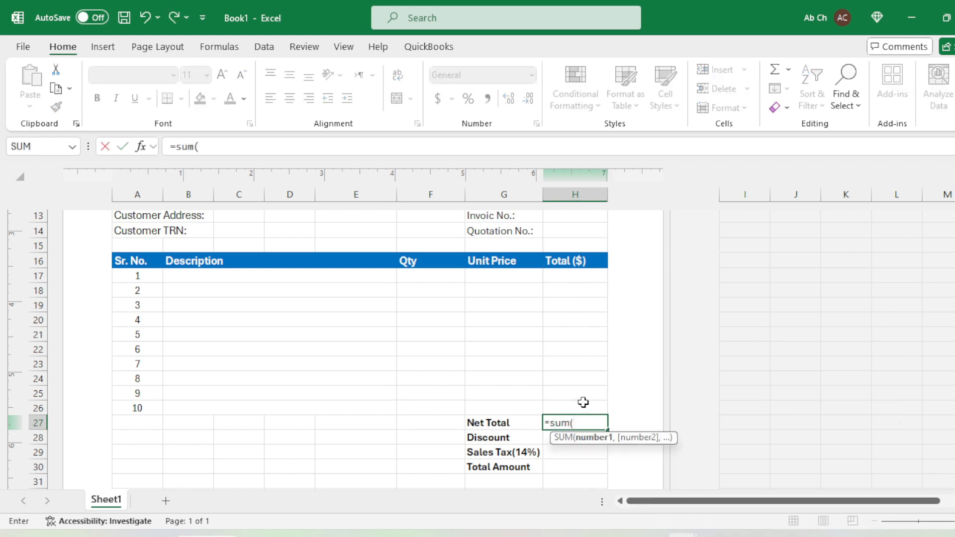
pyautogui.moveTo(575, 276); pyautogui.dragTo(576, 407)
pyautogui.write(')')
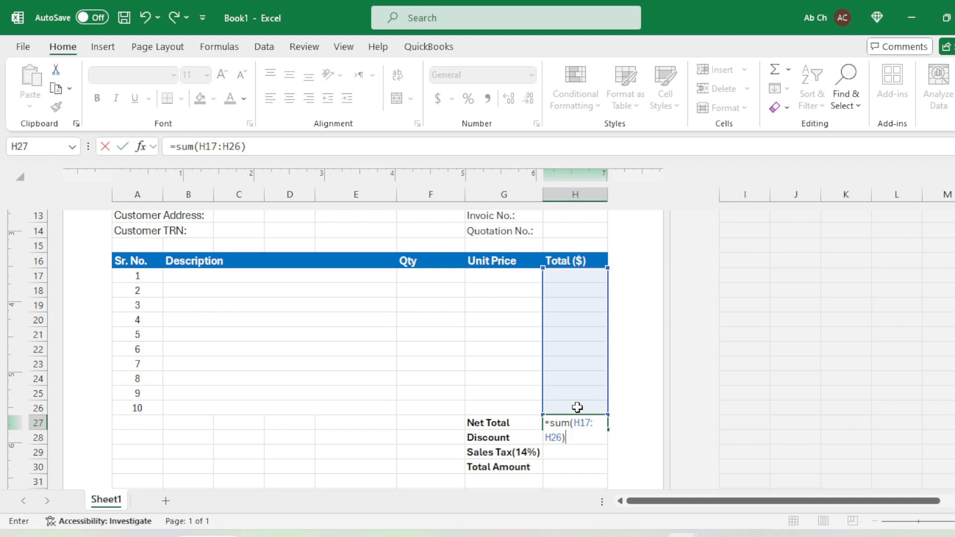
pyautogui.press('Return')
pyautogui.press('Up')
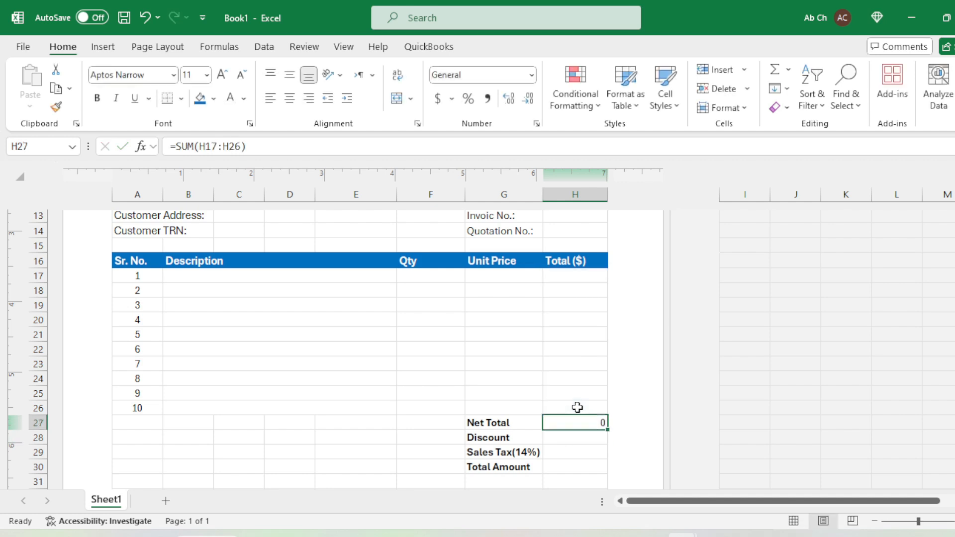
pyautogui.press('Down')
pyautogui.press('Down')
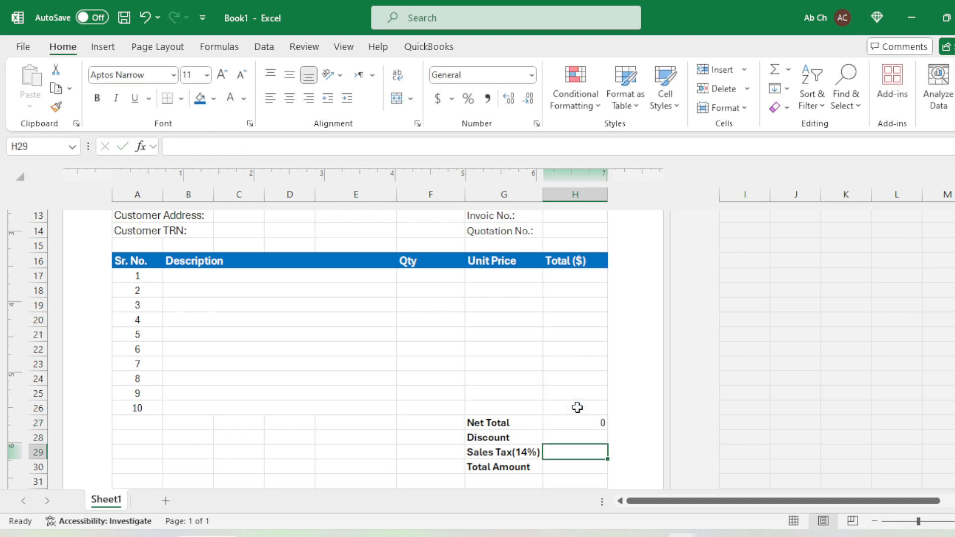
# Enter the Sales Tax formula =(H27-H28)*.14 in H29
pyautogui.write('=')
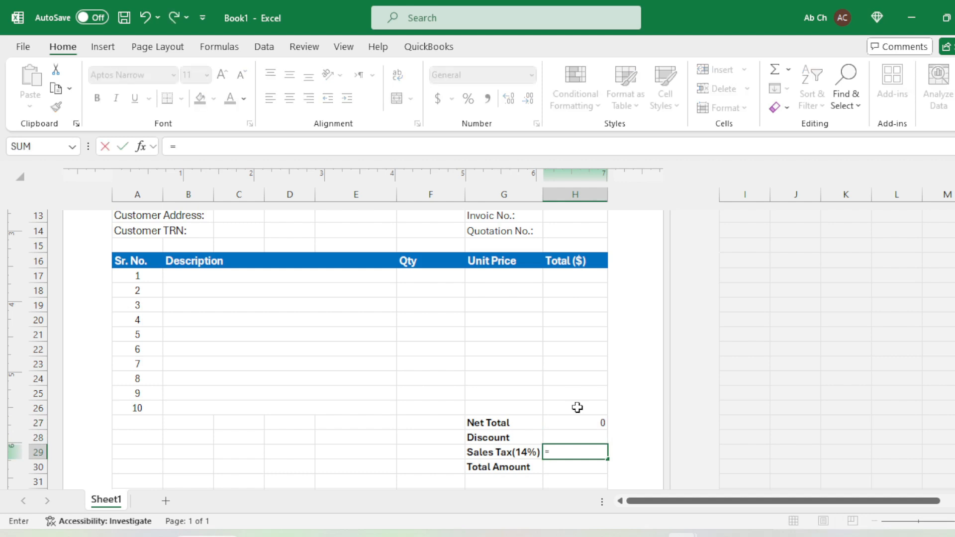
pyautogui.write('(')
pyautogui.click(559, 423)
pyautogui.write('-')
pyautogui.scroll(1, 581, 446)
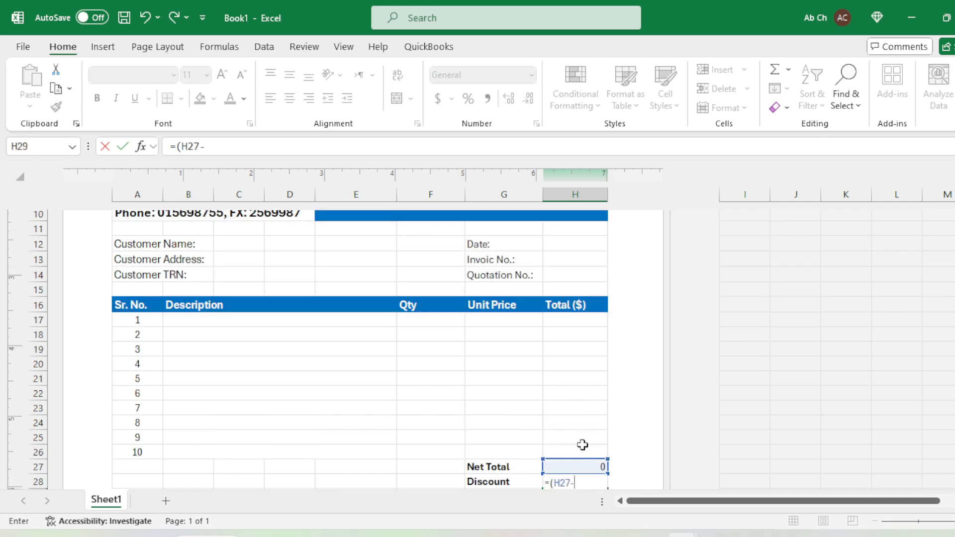
pyautogui.scroll(-1, 584, 401)
pyautogui.click(577, 439)
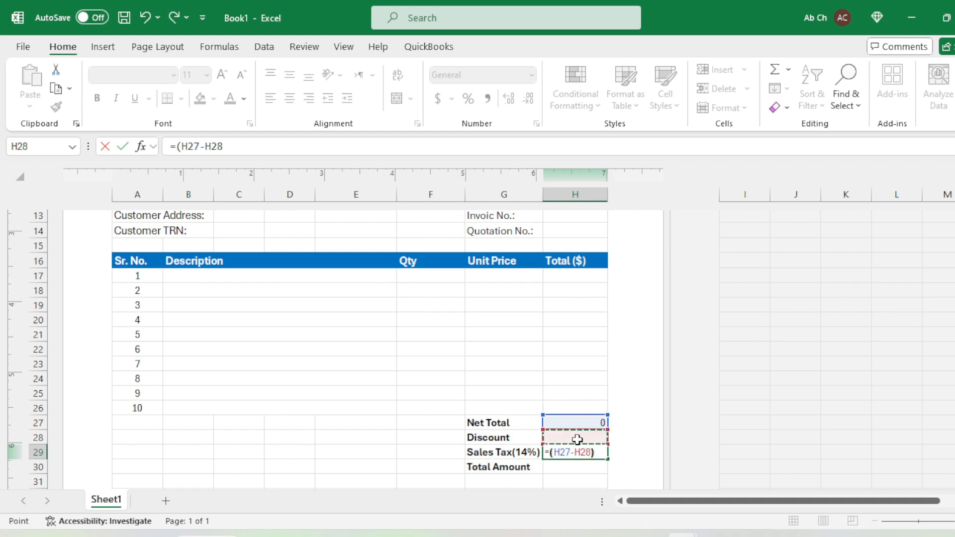
pyautogui.write(')*.14')
pyautogui.press('Return')
pyautogui.press('Up')
pyautogui.press('Down')
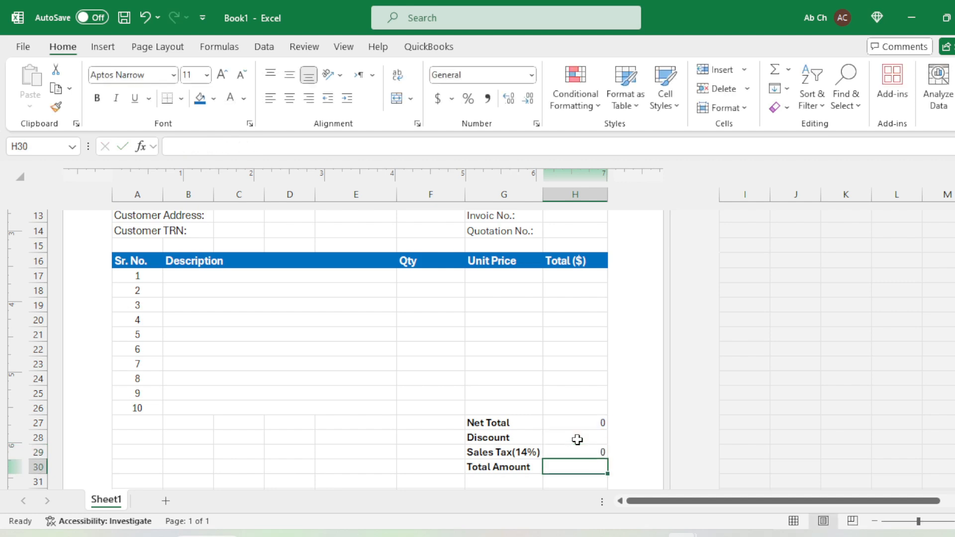
# Enter the Total Amount formula =H27-H28+H29 in H30
pyautogui.write('=H27+')
pyautogui.click(577, 439)
pyautogui.press('BackSpace')
pyautogui.press('BackSpace')
pyautogui.press('BackSpace')
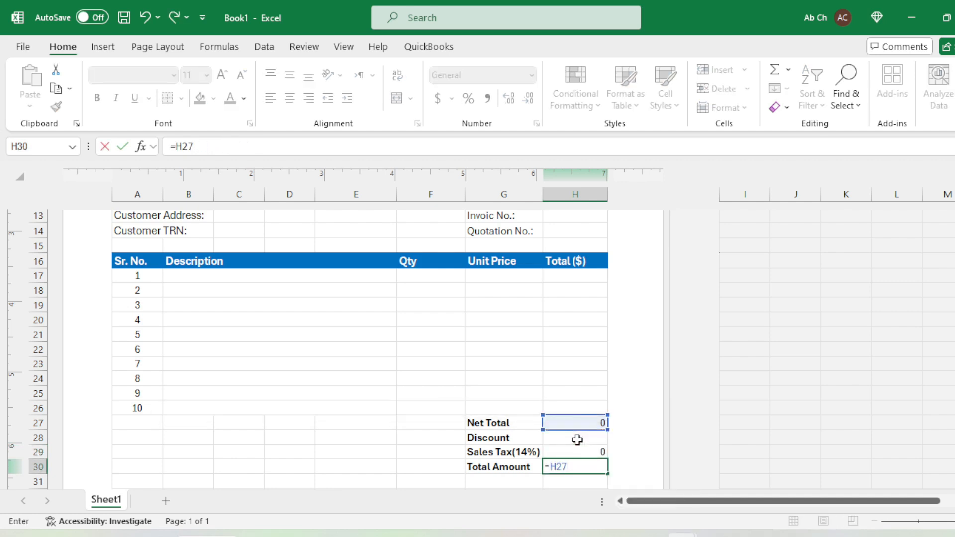
pyautogui.click(577, 439)
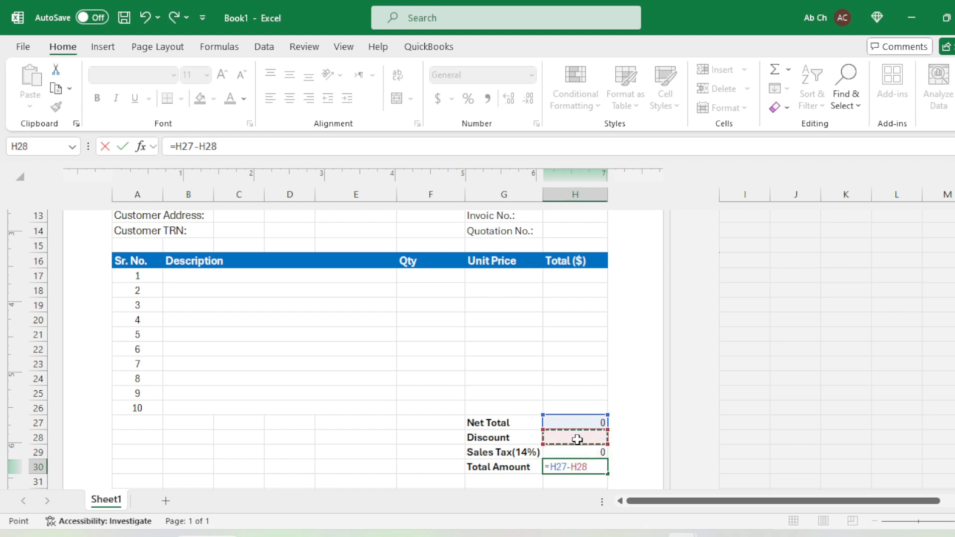
pyautogui.write('+')
pyautogui.press('Up')
pyautogui.press('Return')
pyautogui.press('Up')
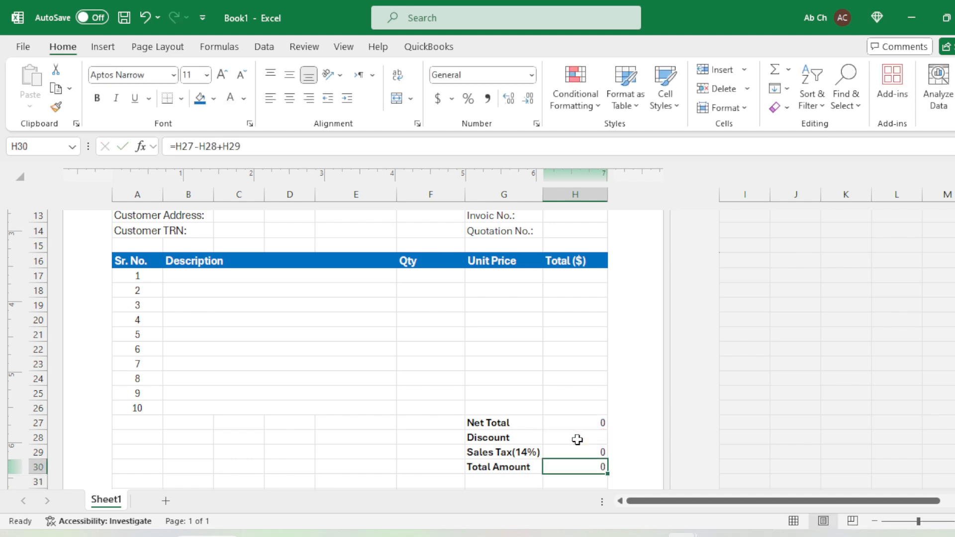
# Format column H as Currency with 0 decimal places and symbol None
pyautogui.rightClick(578, 195)
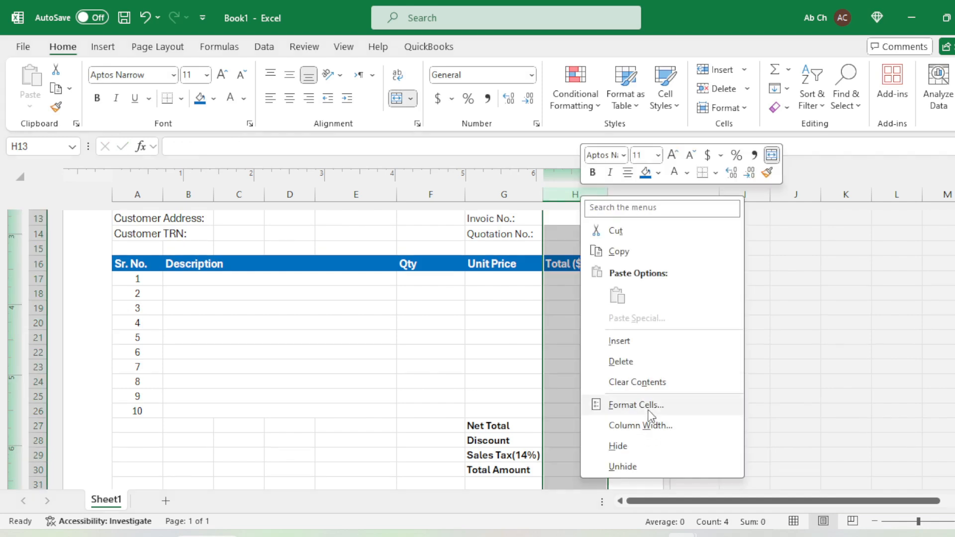
pyautogui.click(651, 407)
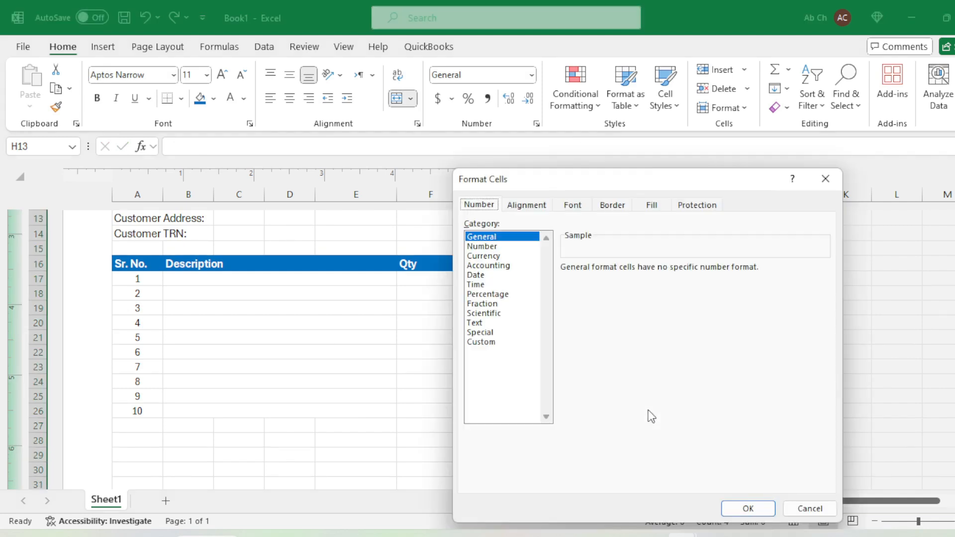
pyautogui.click(491, 256)
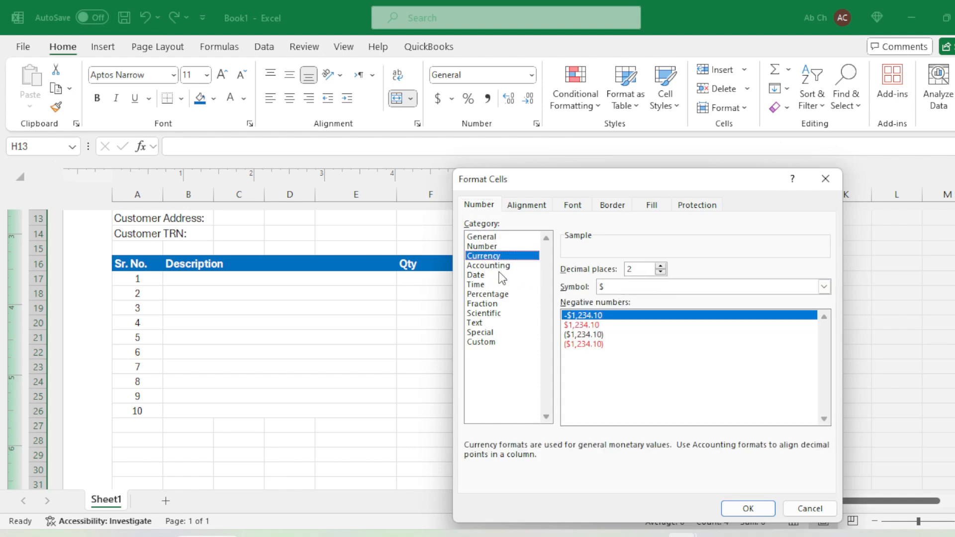
pyautogui.click(480, 247)
pyautogui.write('0')
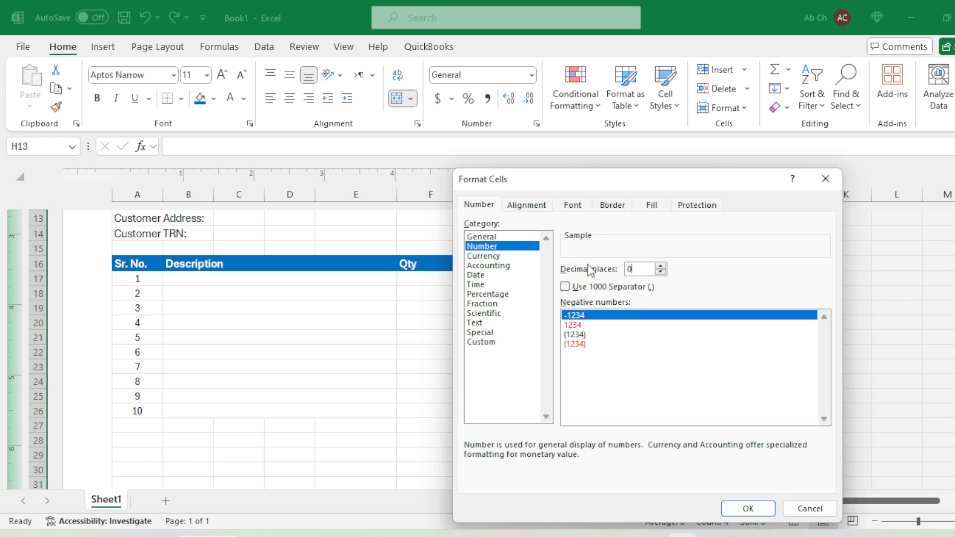
pyautogui.click(485, 255)
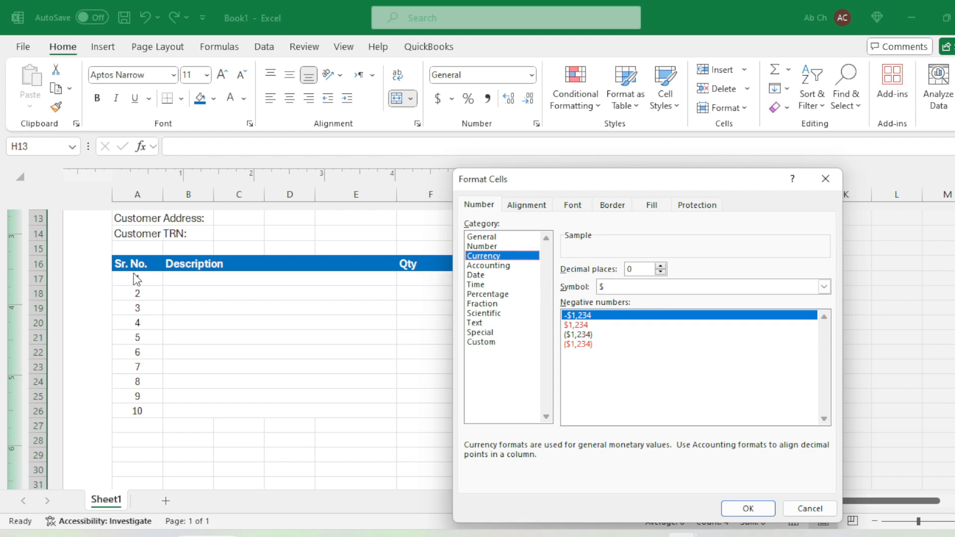
pyautogui.click(616, 286)
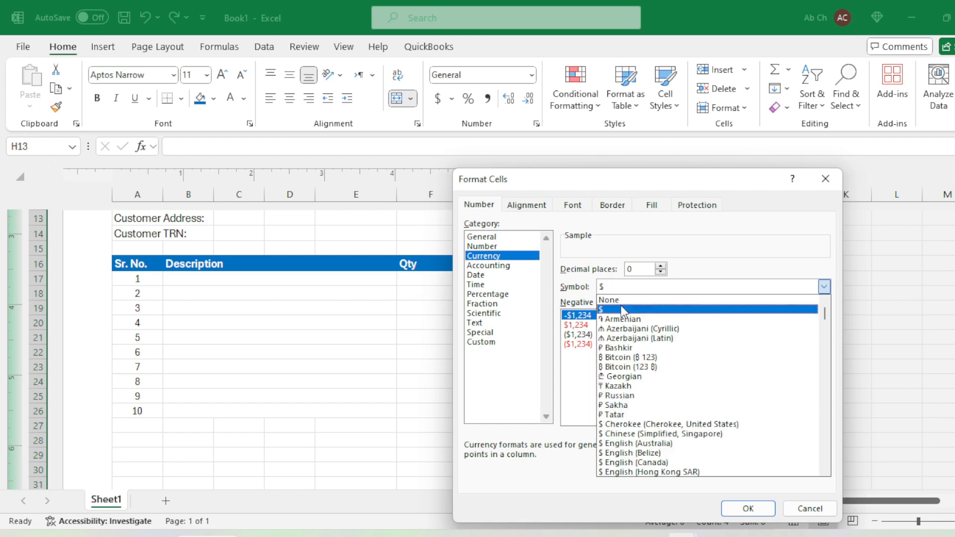
pyautogui.click(621, 305)
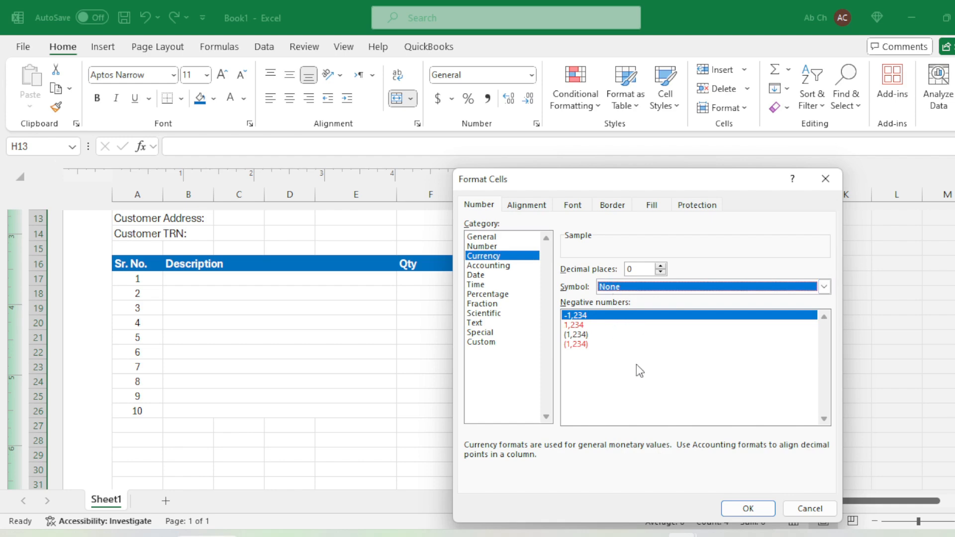
pyautogui.click(748, 507)
pyautogui.click(572, 323)
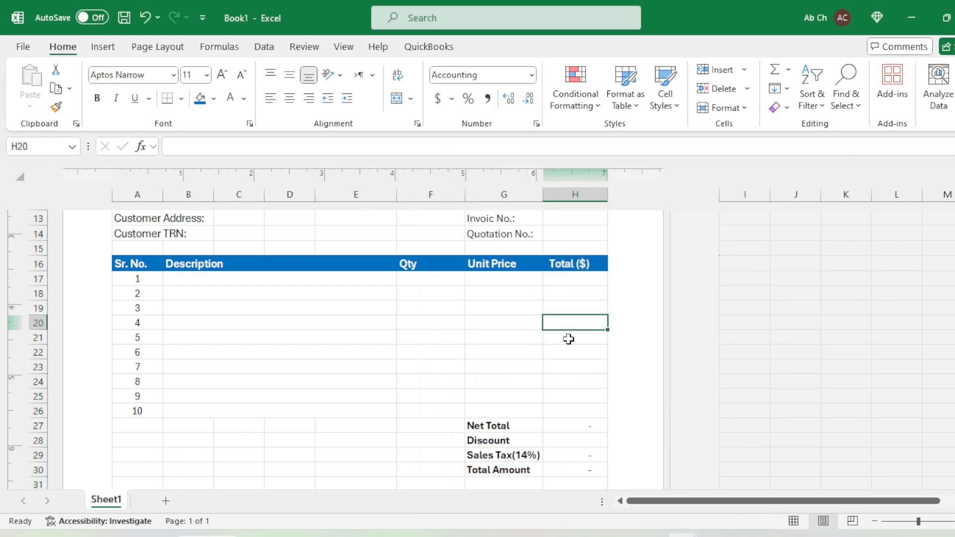
# Add a bottom border under the Net Total and Discount rows
pyautogui.scroll(-2, 576, 343)
pyautogui.click(579, 368)
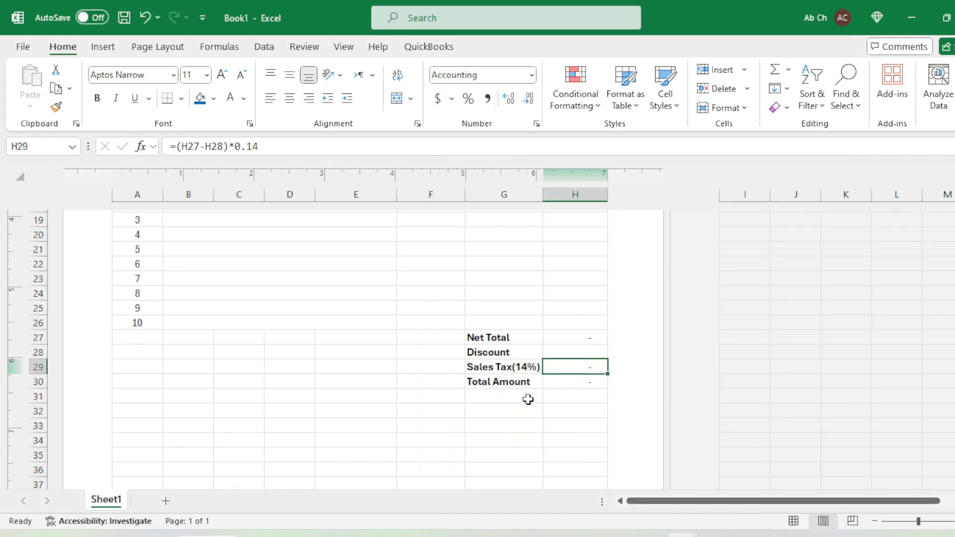
pyautogui.scroll(3, 527, 400)
pyautogui.scroll(-2, 527, 402)
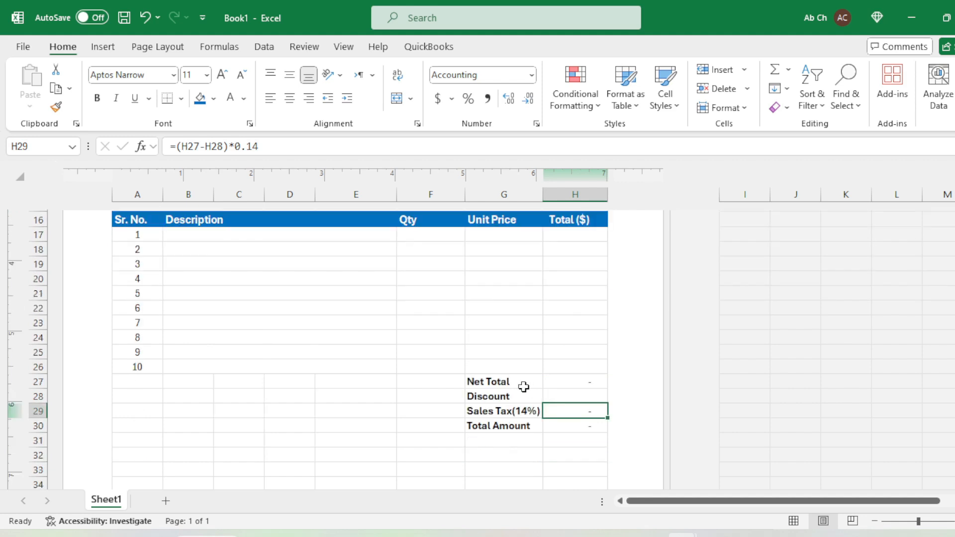
pyautogui.moveTo(503, 387); pyautogui.dragTo(575, 396)
pyautogui.moveTo(508, 384); pyautogui.dragTo(589, 390)
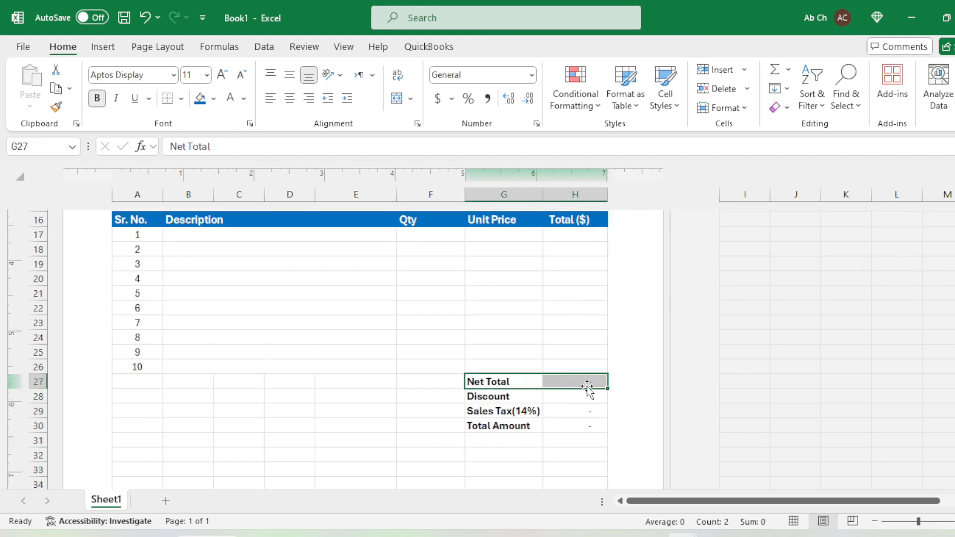
pyautogui.moveTo(507, 396); pyautogui.dragTo(577, 397)
pyautogui.click(167, 102)
# Give the Total Amount row (G30:H30) a Bottom Double Border
pyautogui.moveTo(487, 410); pyautogui.dragTo(587, 426)
pyautogui.click(181, 98)
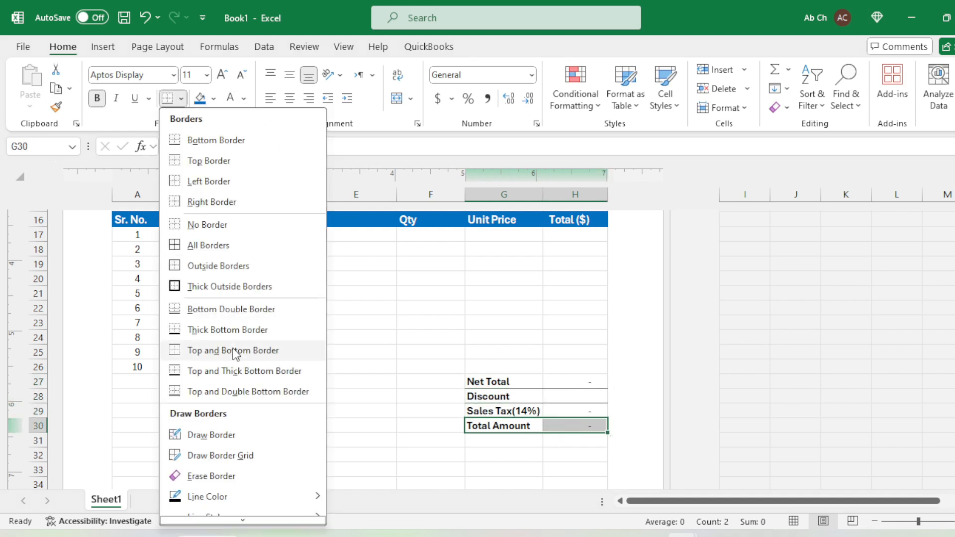
pyautogui.click(227, 312)
pyautogui.click(462, 459)
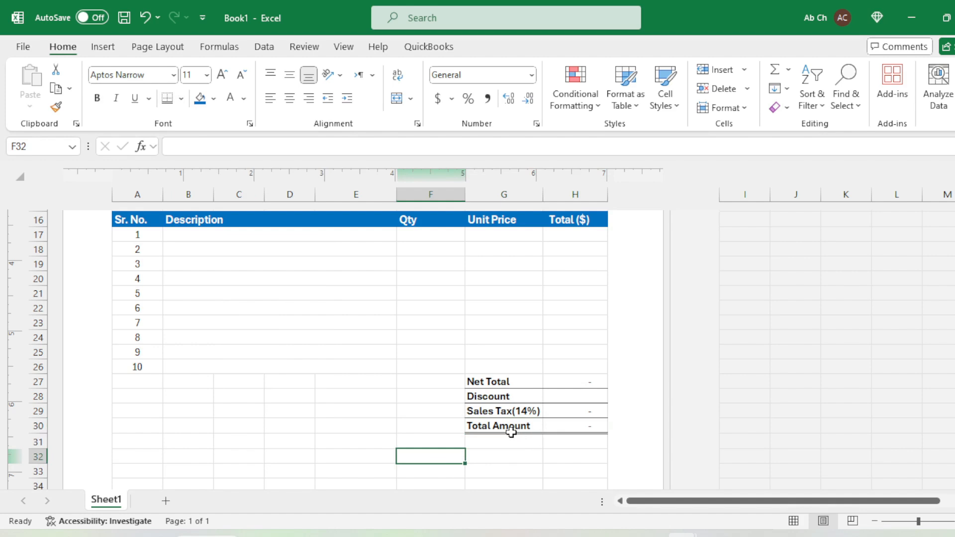
pyautogui.click(458, 442)
pyautogui.scroll(-3, 267, 364)
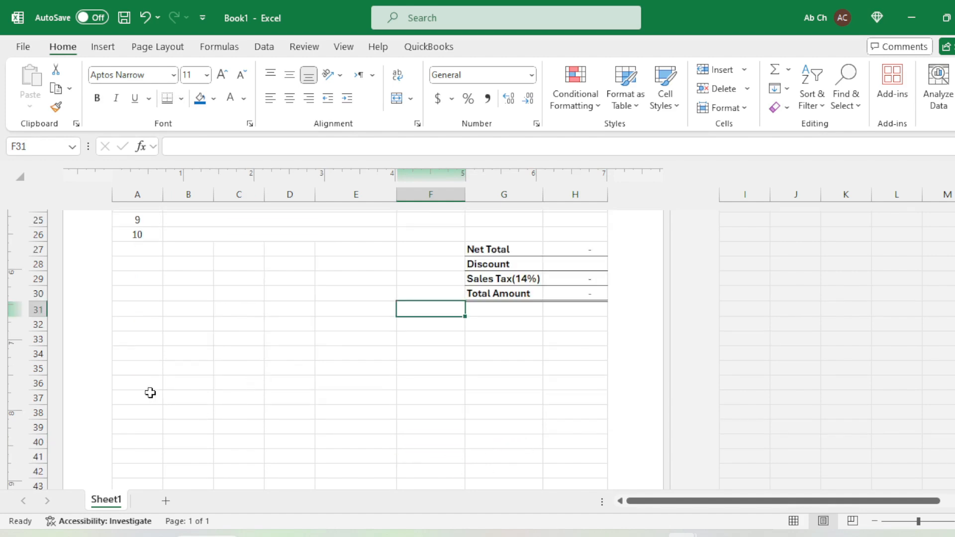
# Enter a bold 'Note' label in cell A35
pyautogui.click(148, 366)
pyautogui.write('Note:')
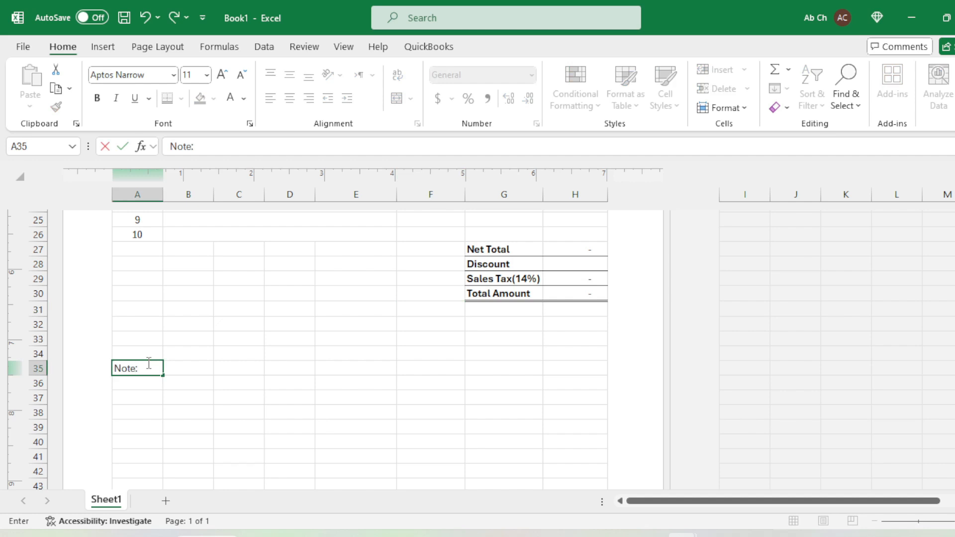
pyautogui.hotkey('ctrl', 'Return')
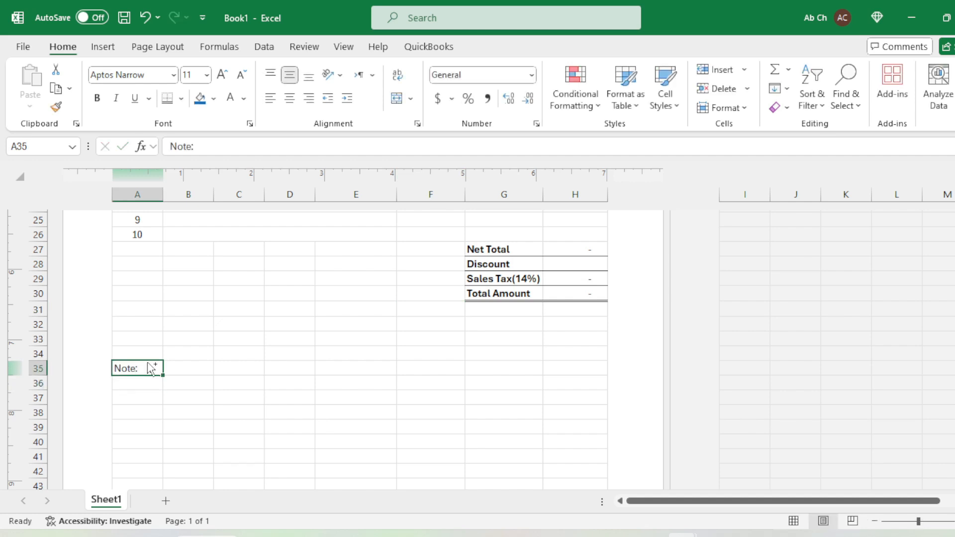
pyautogui.hotkey('ctrl', 'b')
# Merge A36:F39 into a single left-aligned note box below the label
pyautogui.press('Down')
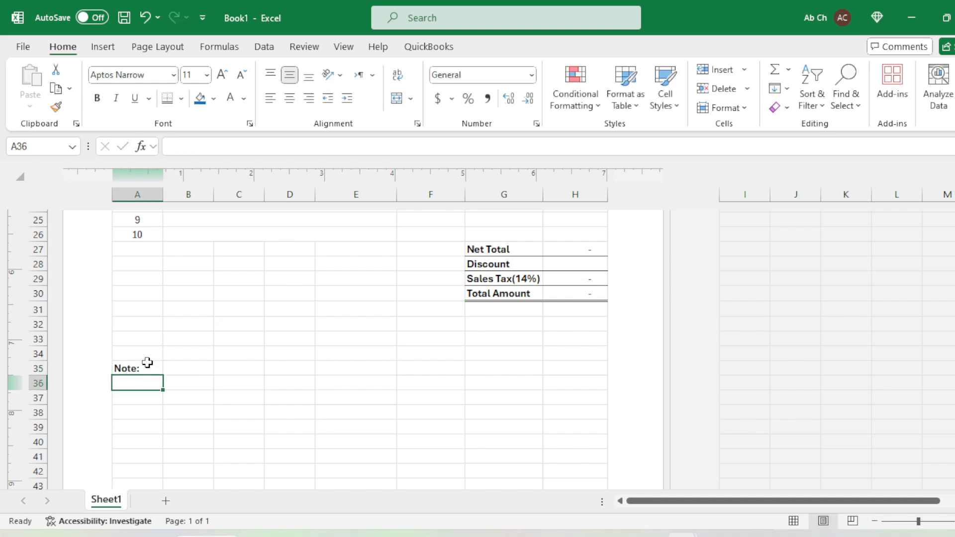
pyautogui.hotkey('shift', 'Right')
pyautogui.hotkey('shift', 'Right')
pyautogui.hotkey('shift', 'Right')
pyautogui.hotkey('shift', 'Right')
pyautogui.hotkey('shift', 'Right')
pyautogui.hotkey('shift', 'Down')
pyautogui.hotkey('shift', 'Down')
pyautogui.hotkey('shift', 'Down')
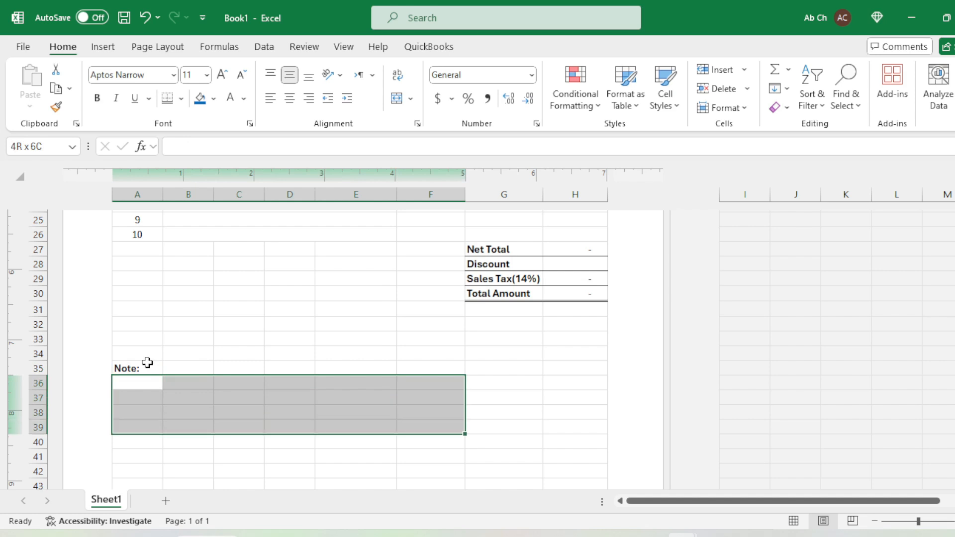
pyautogui.click(396, 97)
pyautogui.click(271, 99)
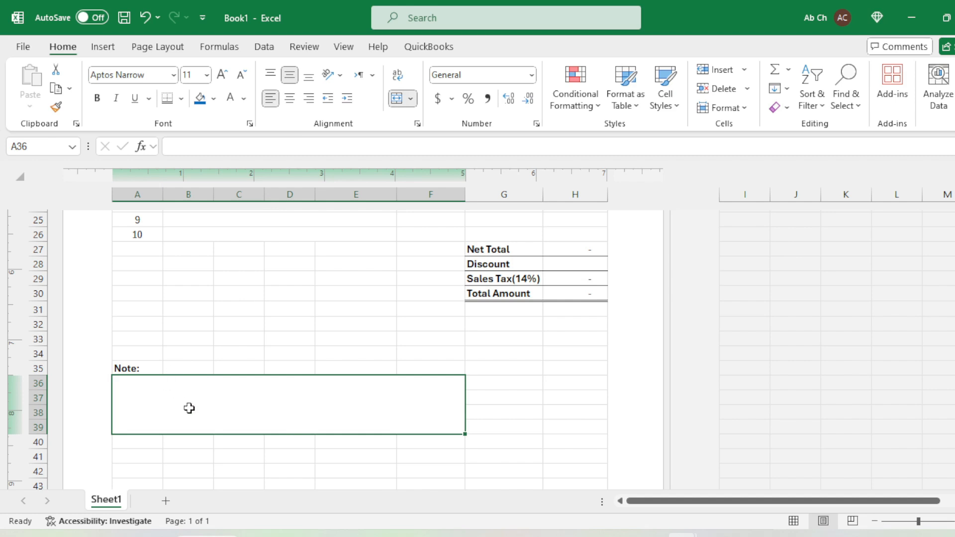
pyautogui.scroll(3, 301, 368)
pyautogui.scroll(2, 302, 368)
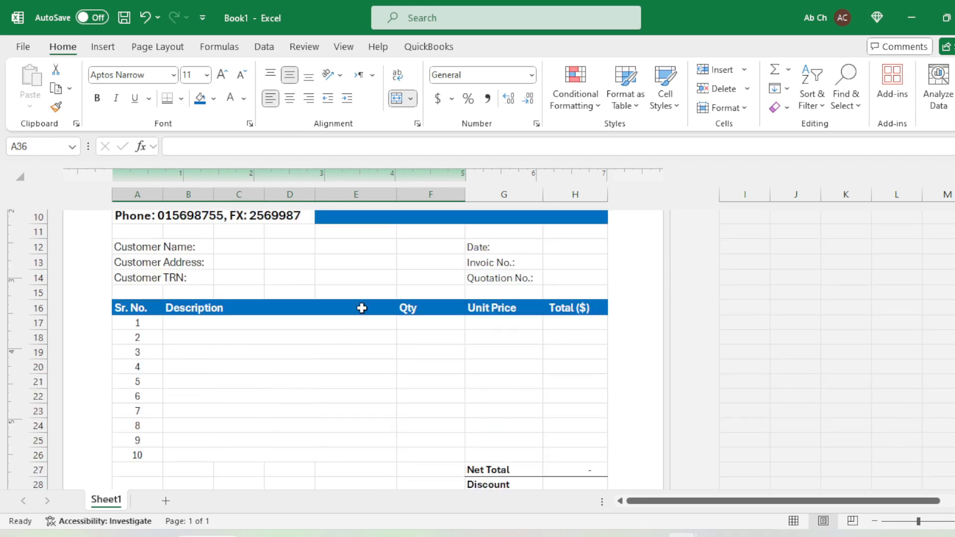
pyautogui.scroll(-4, 332, 365)
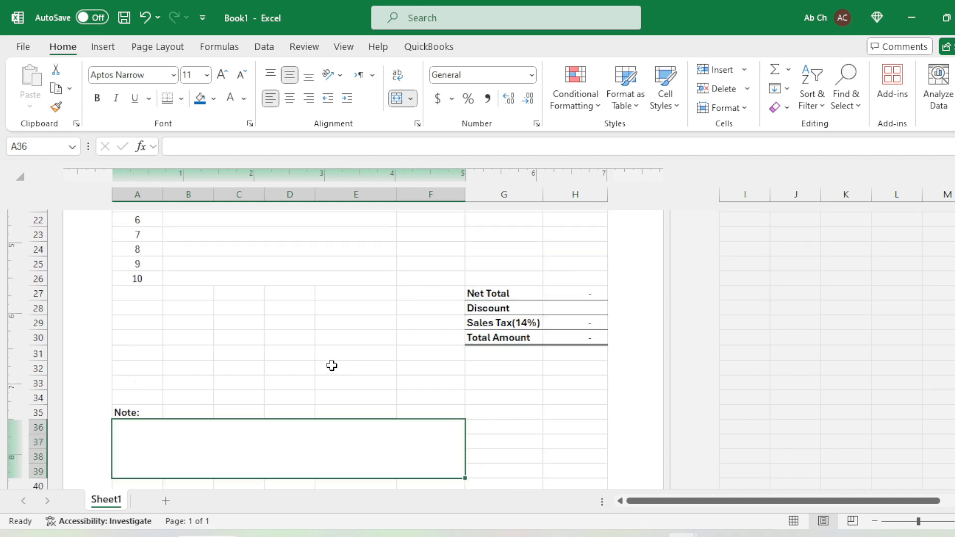
pyautogui.scroll(-3, 336, 358)
# Type 'Prepared By' in A43 and 'Approved By' in G43
pyautogui.click(251, 370)
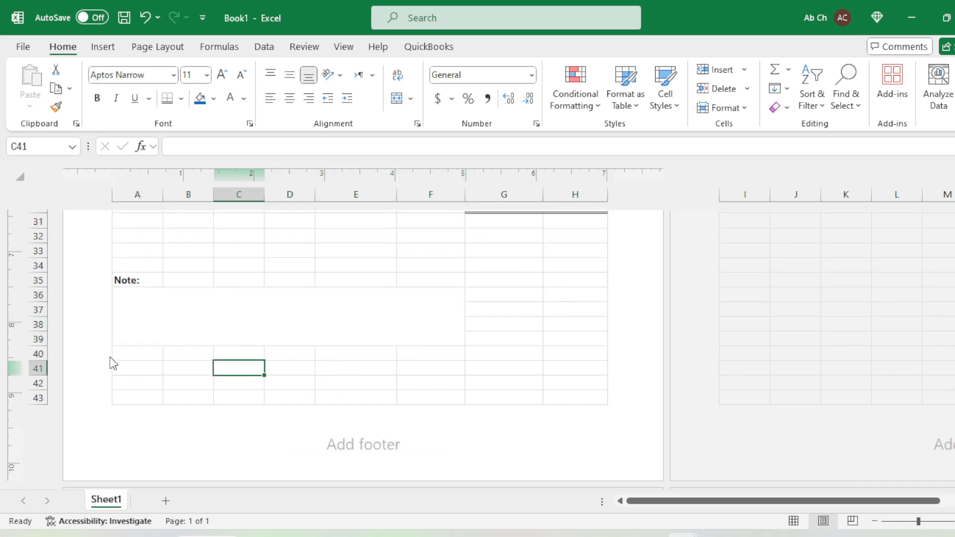
pyautogui.click(132, 380)
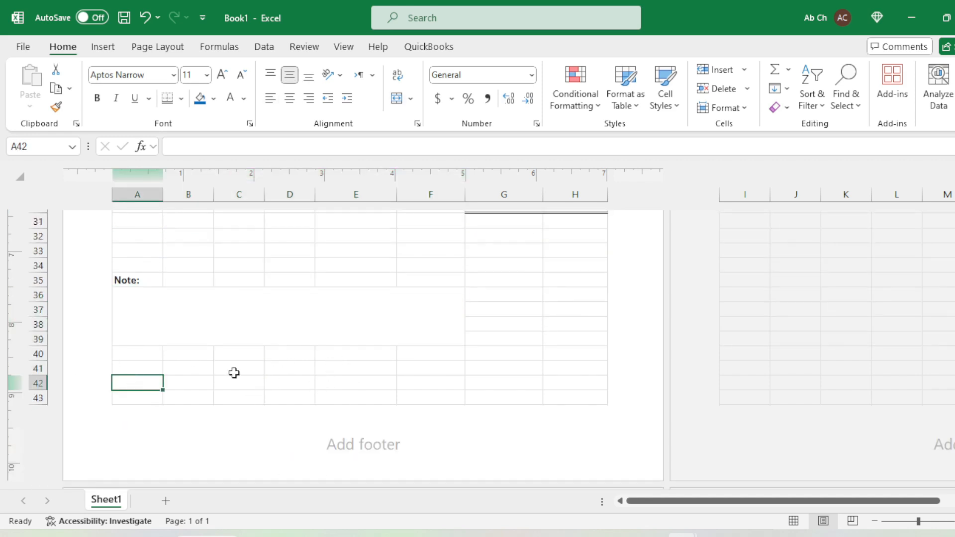
pyautogui.click(145, 397)
pyautogui.write('P')
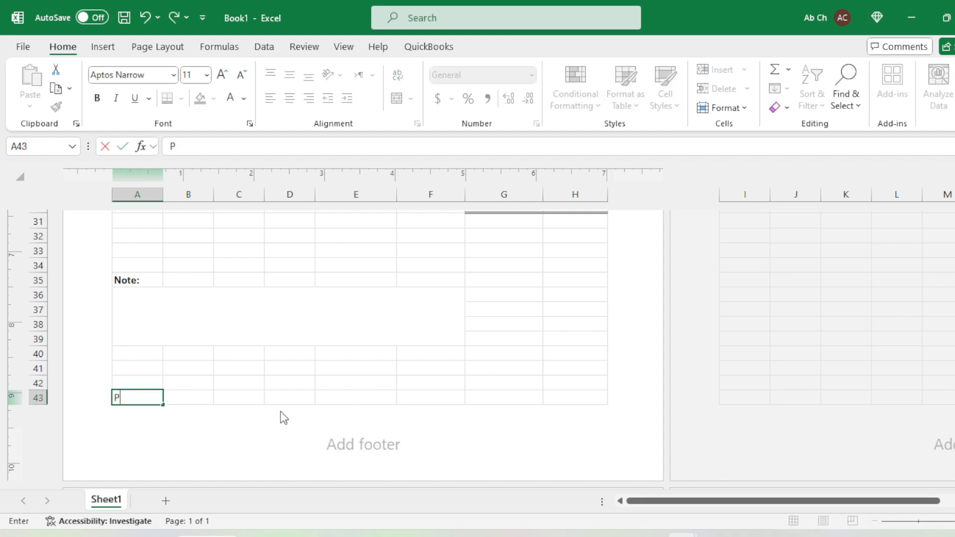
pyautogui.write('repared By:')
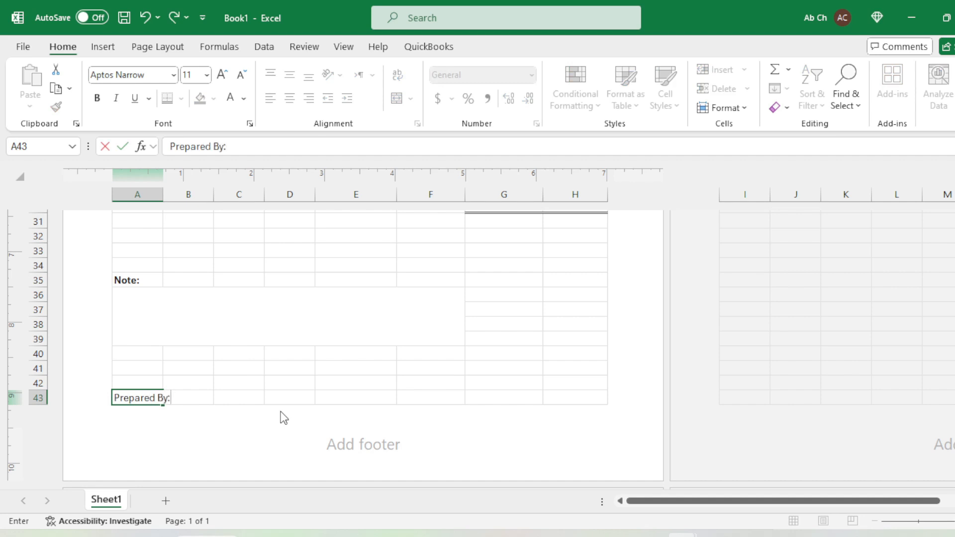
pyautogui.press('Return')
pyautogui.press('Up')
pyautogui.press('Up')
pyautogui.press('Down')
pyautogui.press('Right')
pyautogui.press('Right')
pyautogui.press('Right')
pyautogui.press('Right')
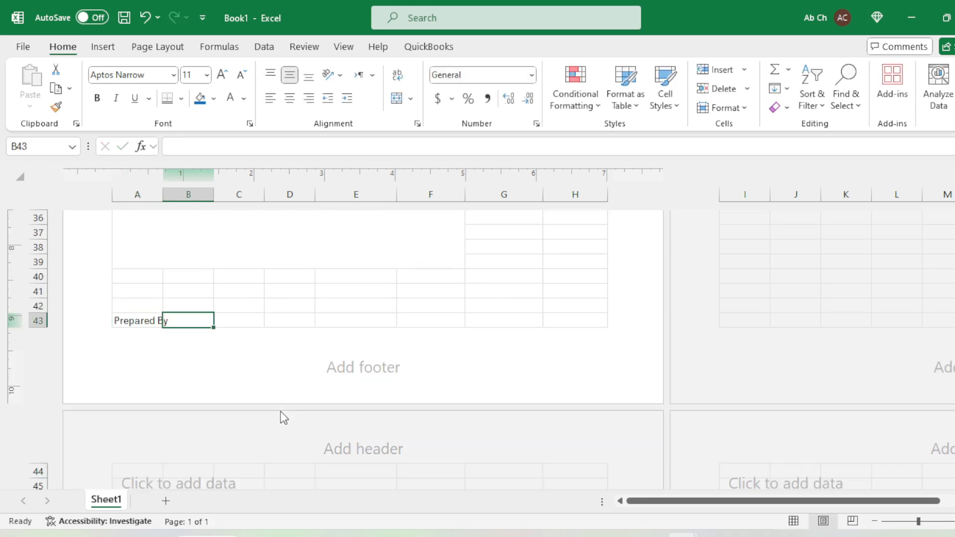
pyautogui.press('Right')
pyautogui.press('Right')
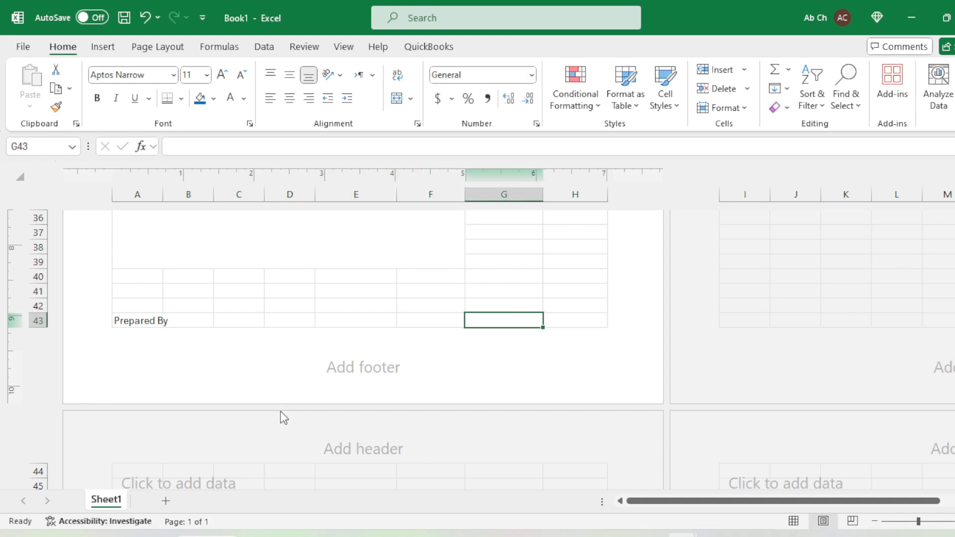
pyautogui.write('Approved By')
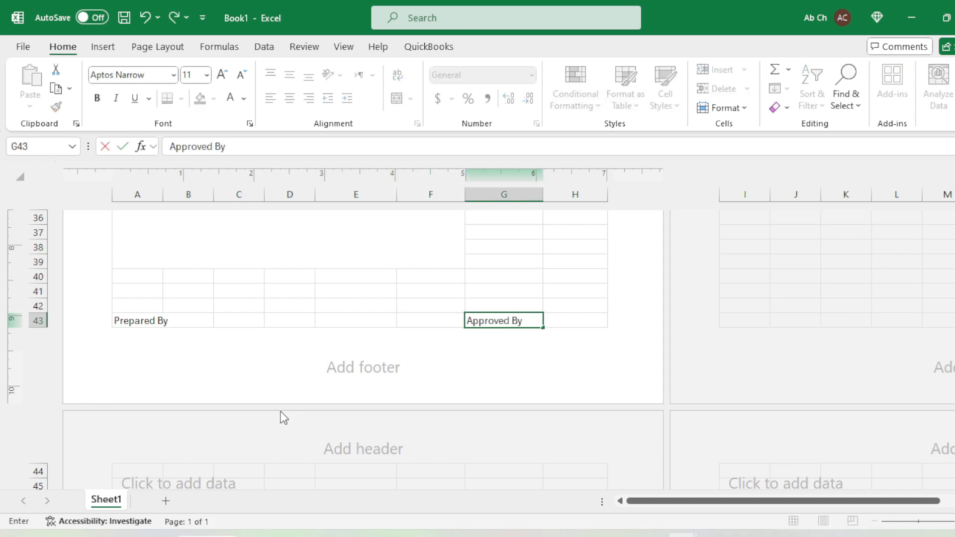
pyautogui.press('Return')
pyautogui.press('Up')
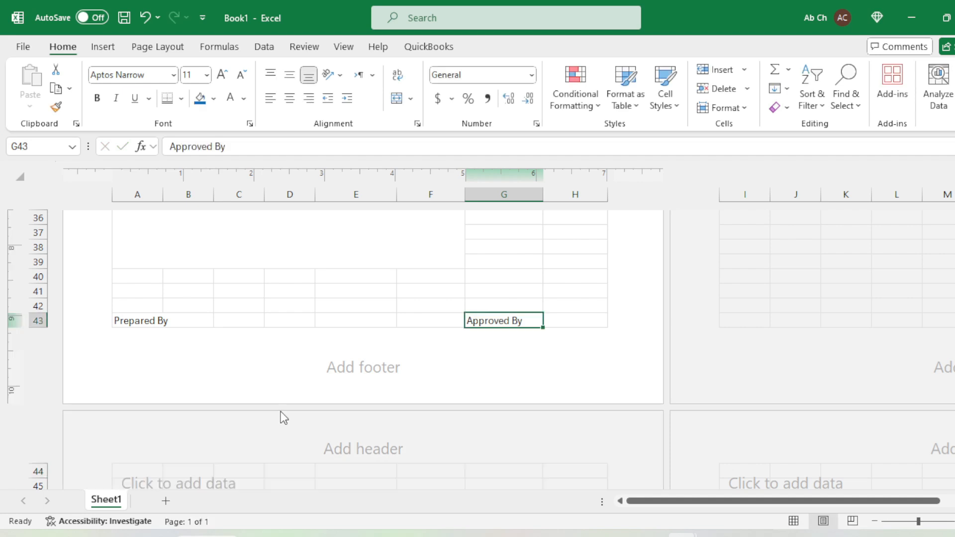
# Merge and centre A43:B43 and G43:H43, each with a top border signature line
pyautogui.moveTo(185, 314); pyautogui.dragTo(224, 315)
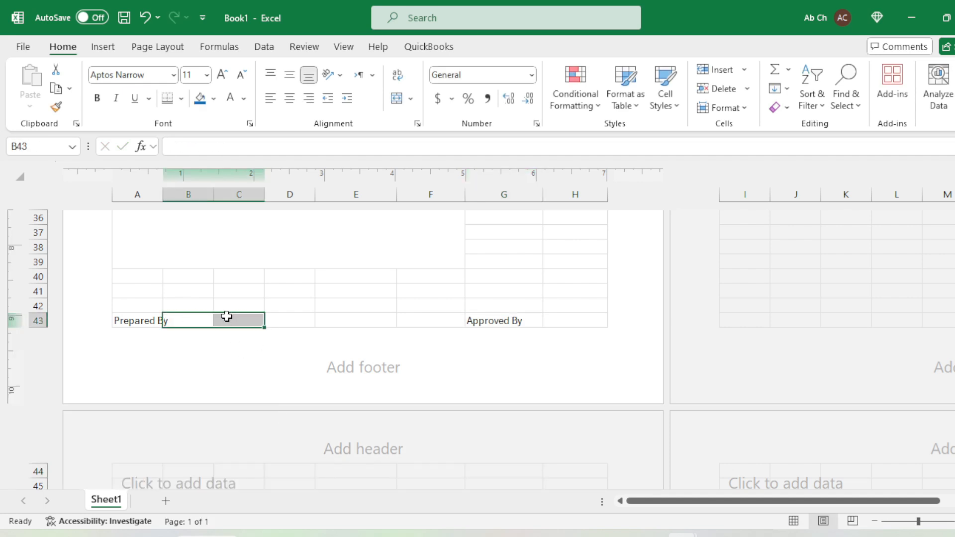
pyautogui.moveTo(149, 319); pyautogui.dragTo(189, 318)
pyautogui.click(396, 98)
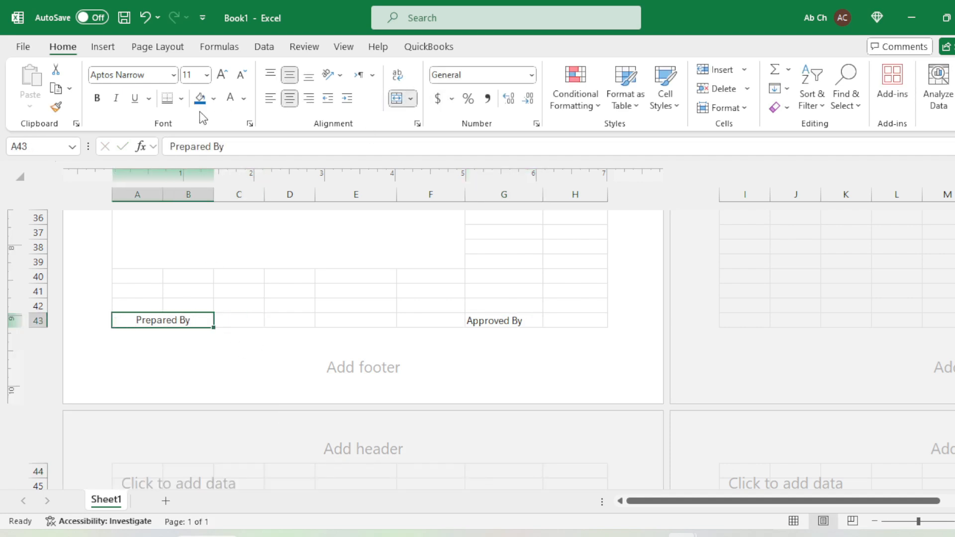
pyautogui.click(181, 98)
pyautogui.click(217, 161)
pyautogui.moveTo(497, 316); pyautogui.dragTo(571, 318)
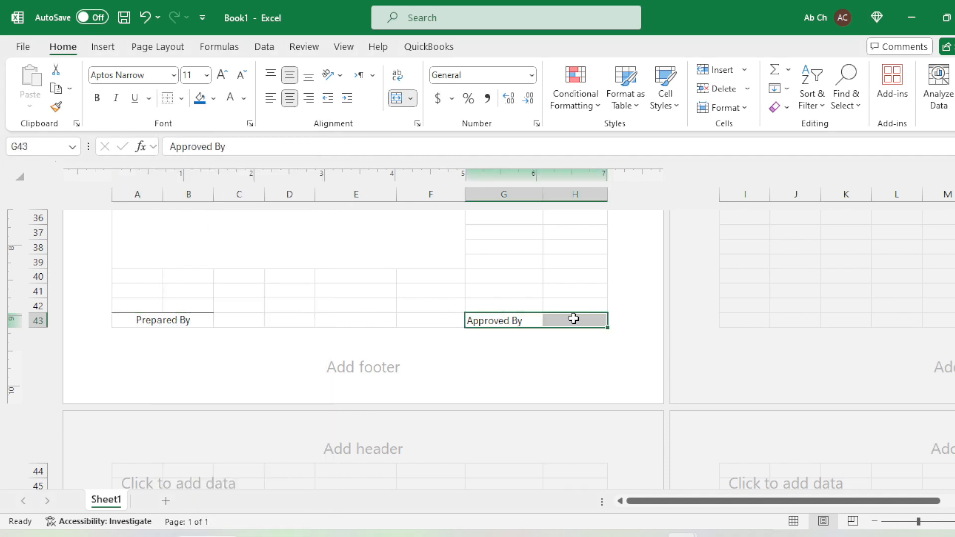
pyautogui.click(397, 97)
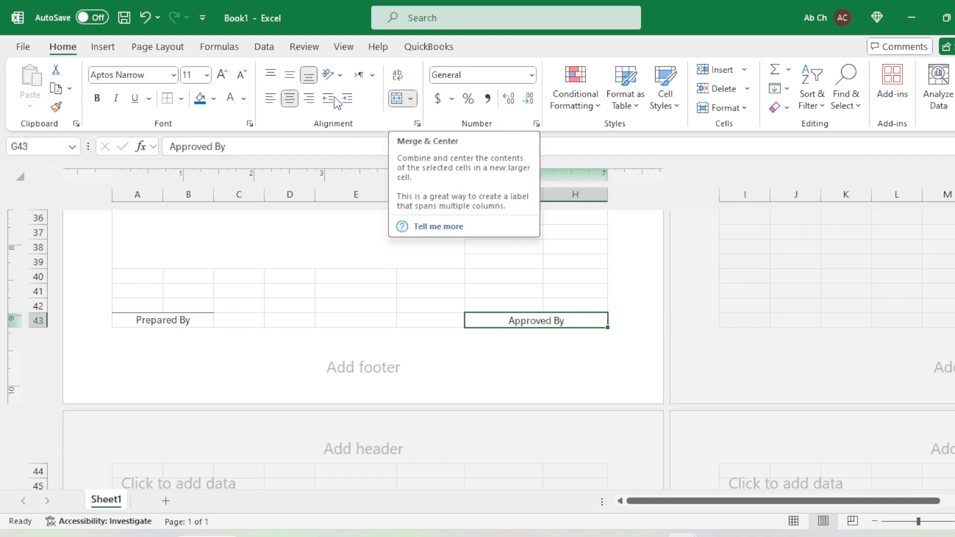
pyautogui.click(167, 98)
pyautogui.click(356, 305)
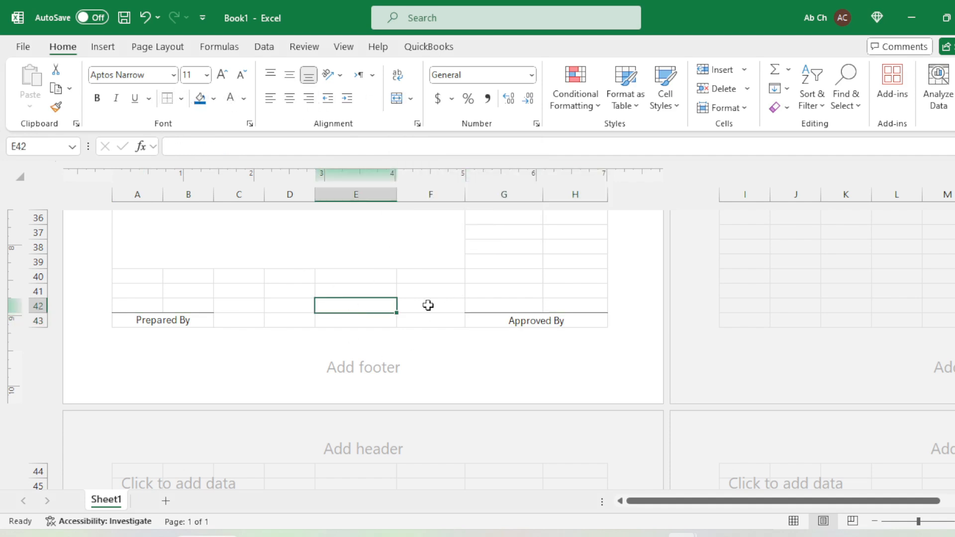
pyautogui.scroll(2, 428, 308)
# Look over the finished invoice, then insert a new blank Sheet2 with Shift+F11
pyautogui.click(503, 335)
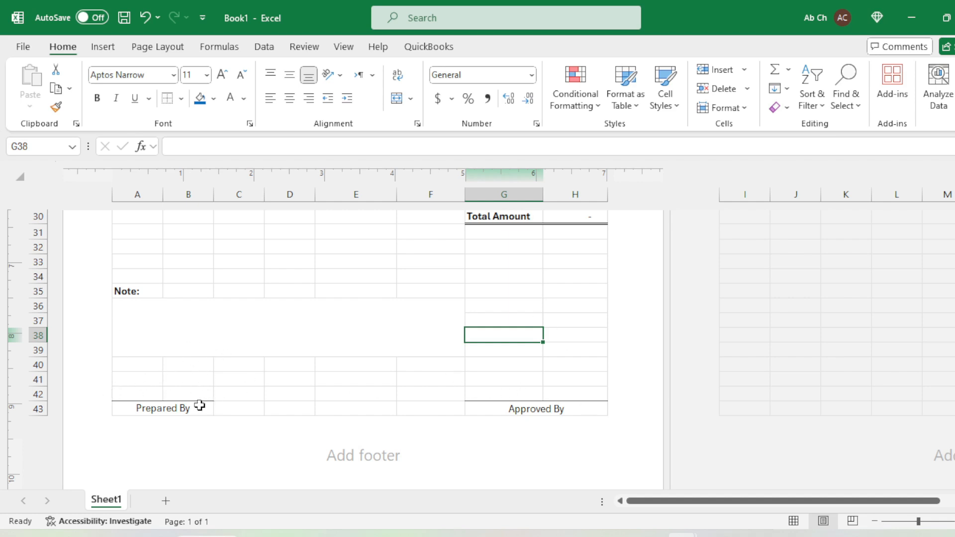
pyautogui.click(150, 408)
pyautogui.keyDown('ctrl'); pyautogui.click(546, 408); pyautogui.keyUp('ctrl')
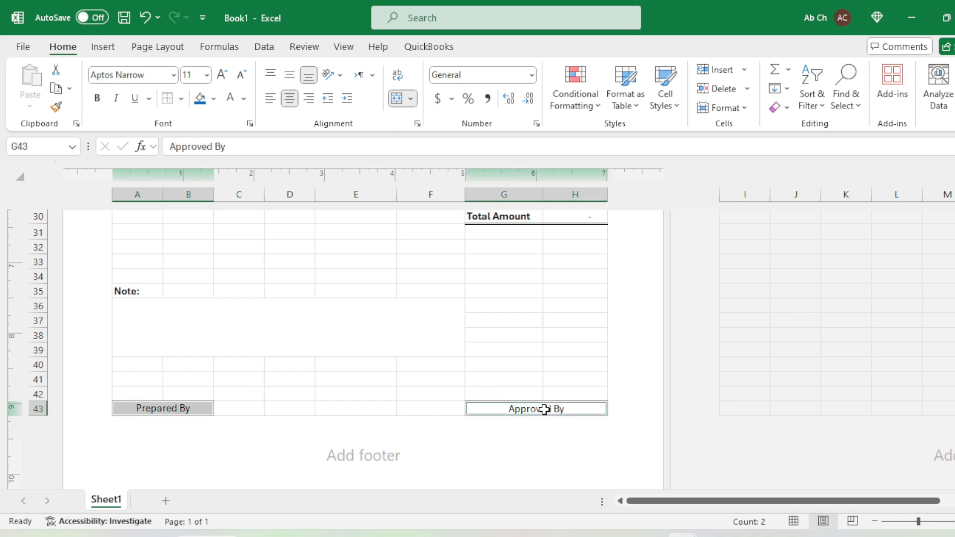
pyautogui.click(553, 393)
pyautogui.scroll(6, 500, 371)
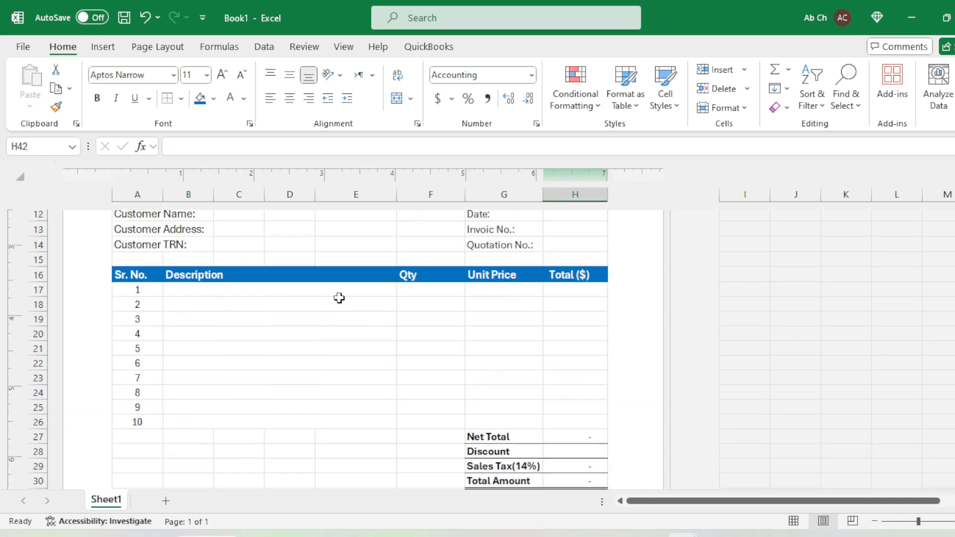
pyautogui.scroll(2, 329, 313)
pyautogui.scroll(2, 276, 361)
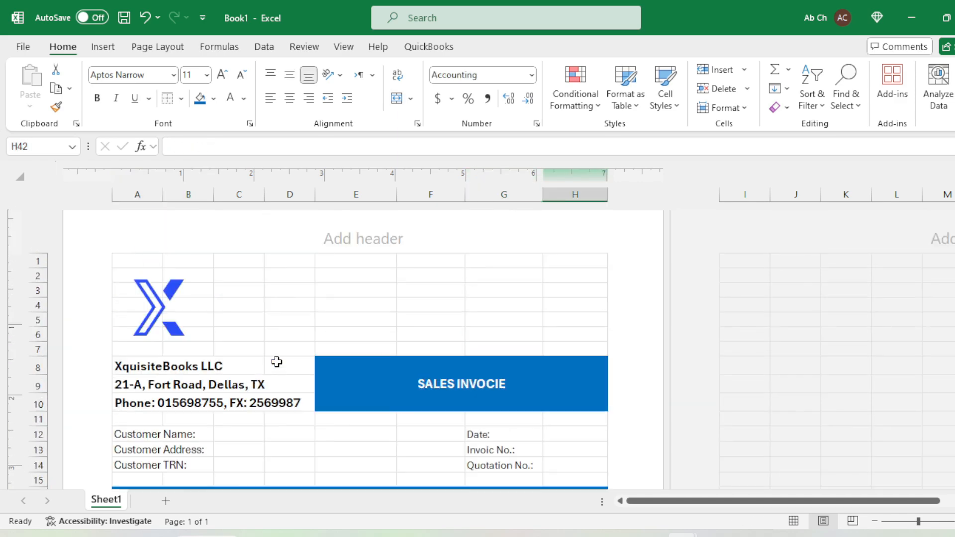
pyautogui.hotkey('shift', 'F11')
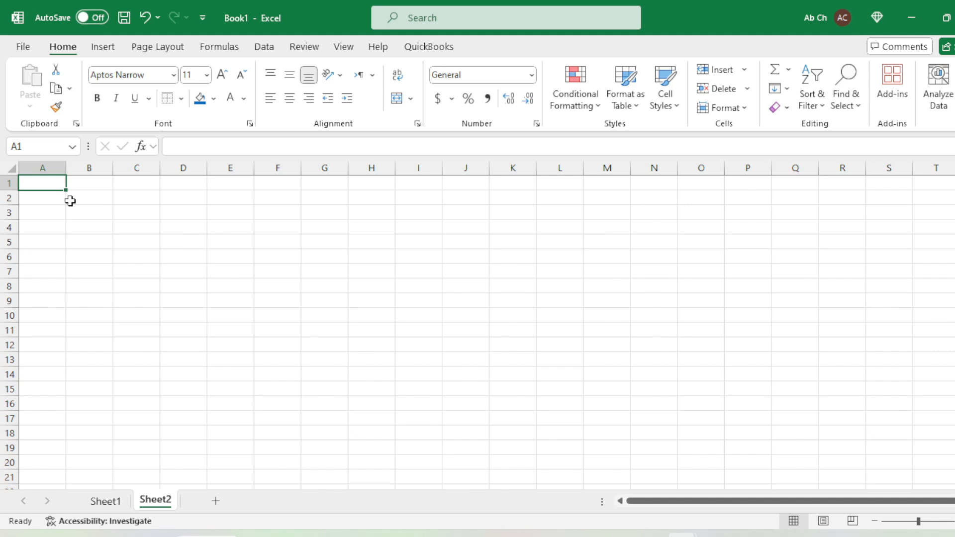
# Enter the 'Description' header in A1 and widen column A
pyautogui.write('P')
pyautogui.press('BackSpace')
pyautogui.write('D')
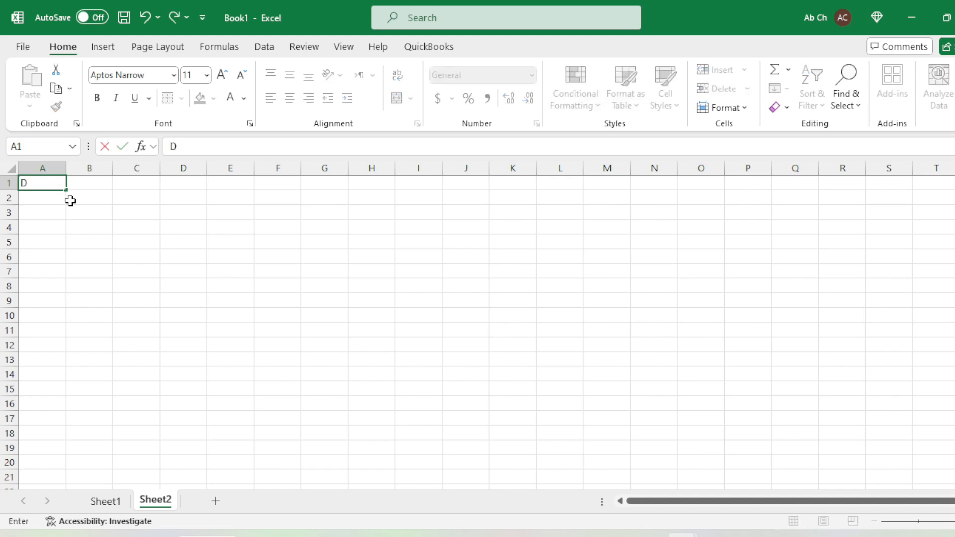
pyautogui.write('escription')
pyautogui.press('Return')
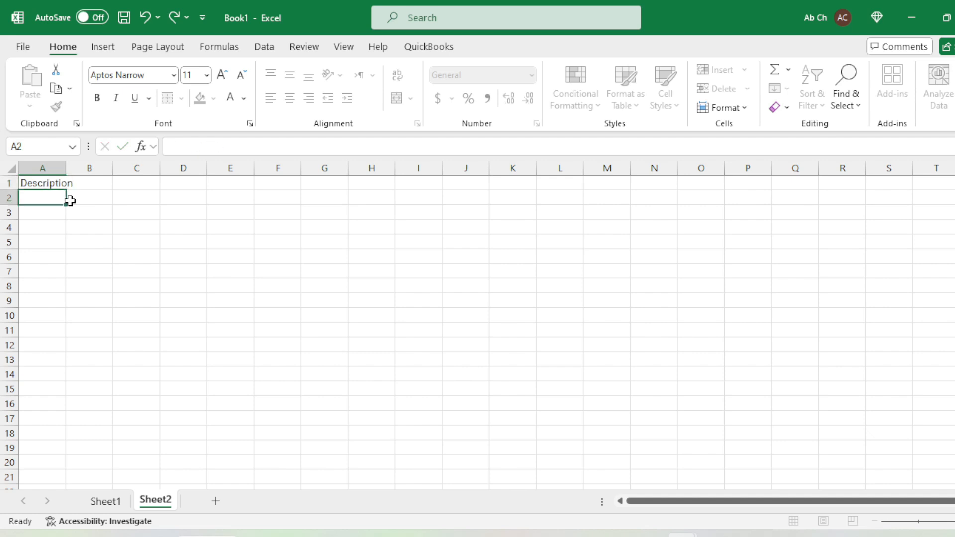
pyautogui.press('Up')
pyautogui.press('Right')
pyautogui.moveTo(66, 171); pyautogui.dragTo(90, 171)
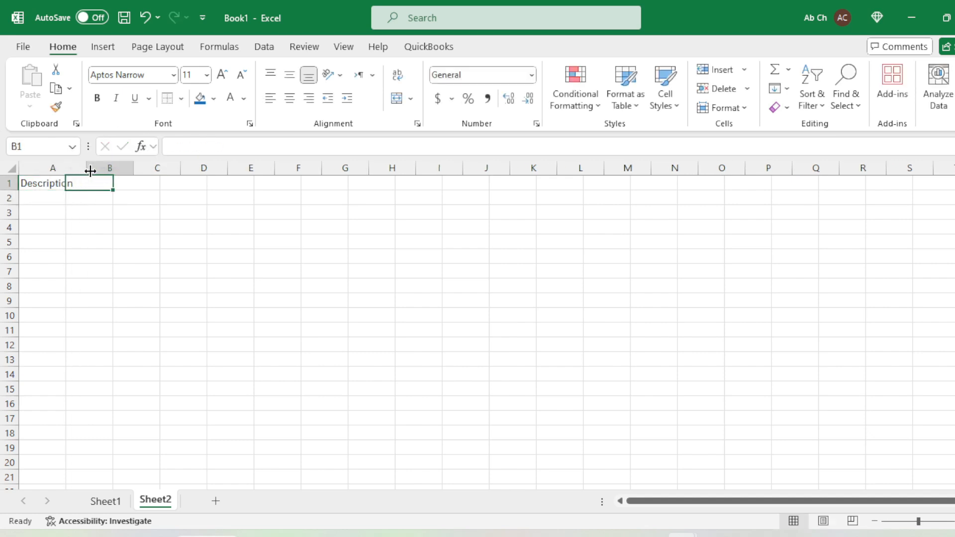
# Add 'Cost', 'Markup' and 'Selling Price' headers in B1:D1 and autofit column D
pyautogui.write('Cost')
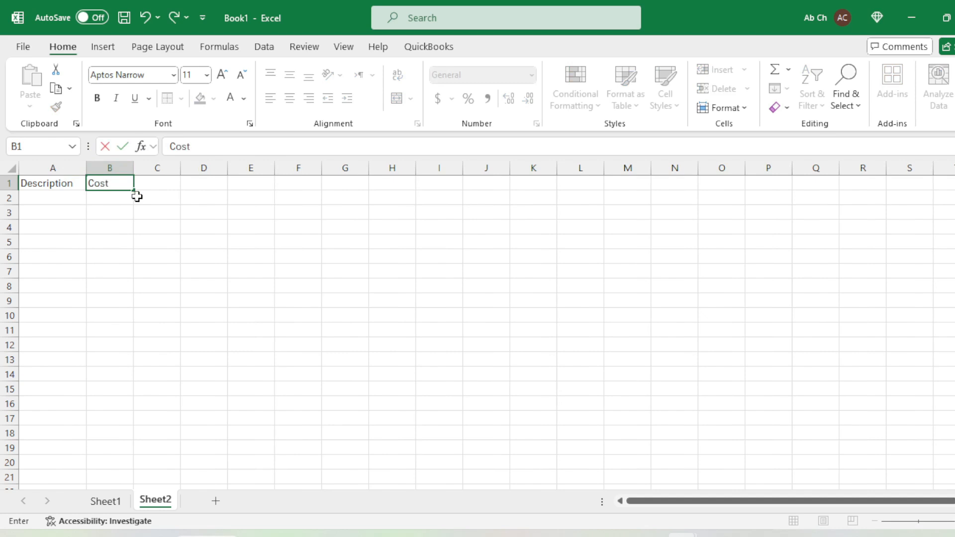
pyautogui.press('Tab')
pyautogui.write('Mar')
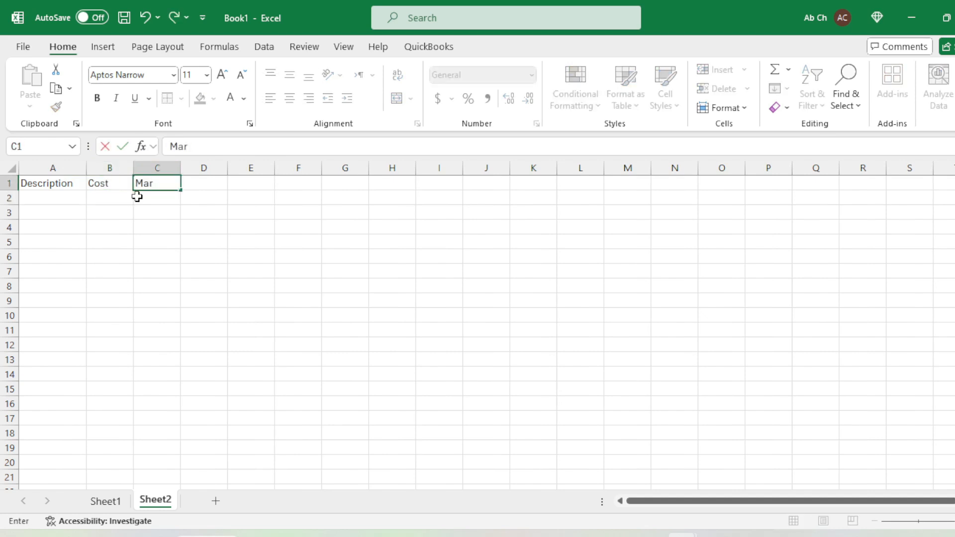
pyautogui.write('kup')
pyautogui.press('Return')
pyautogui.press('Up')
pyautogui.press('Right')
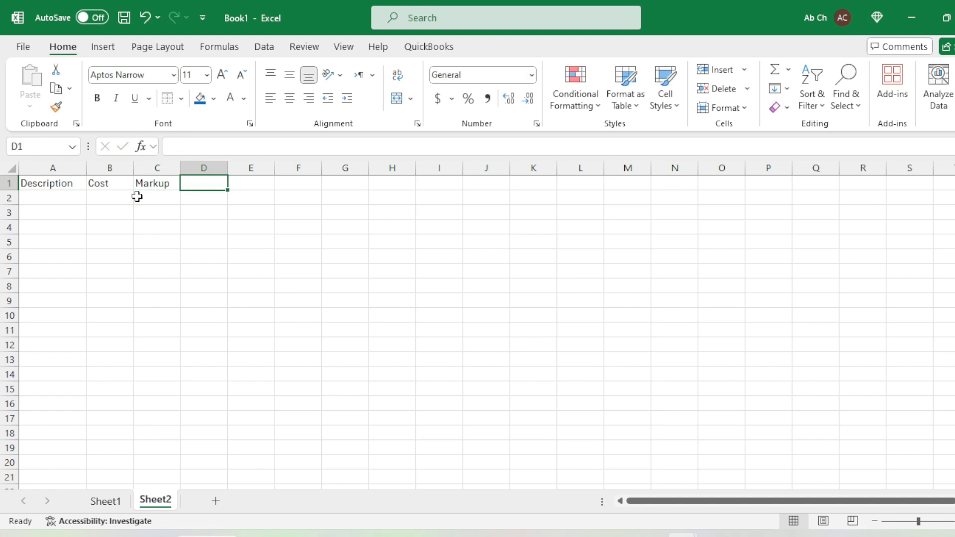
pyautogui.write('Selling')
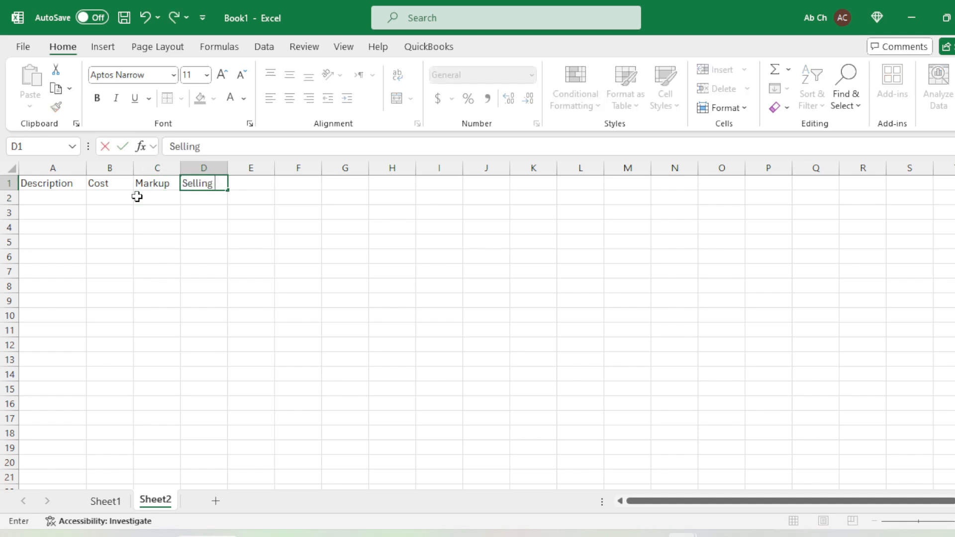
pyautogui.write(' S')
pyautogui.press('BackSpace')
pyautogui.write('Price')
pyautogui.press('Return')
pyautogui.press('Up')
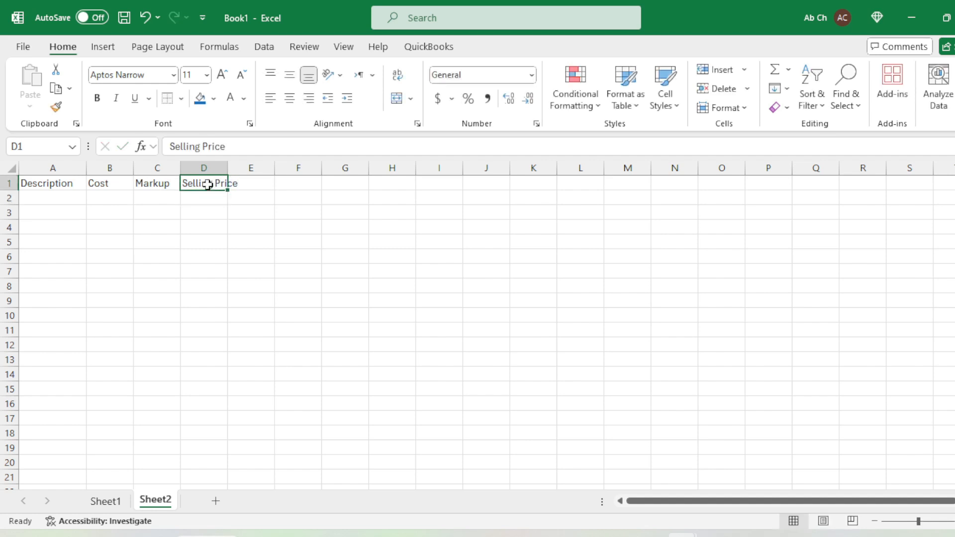
pyautogui.doubleClick(227, 167)
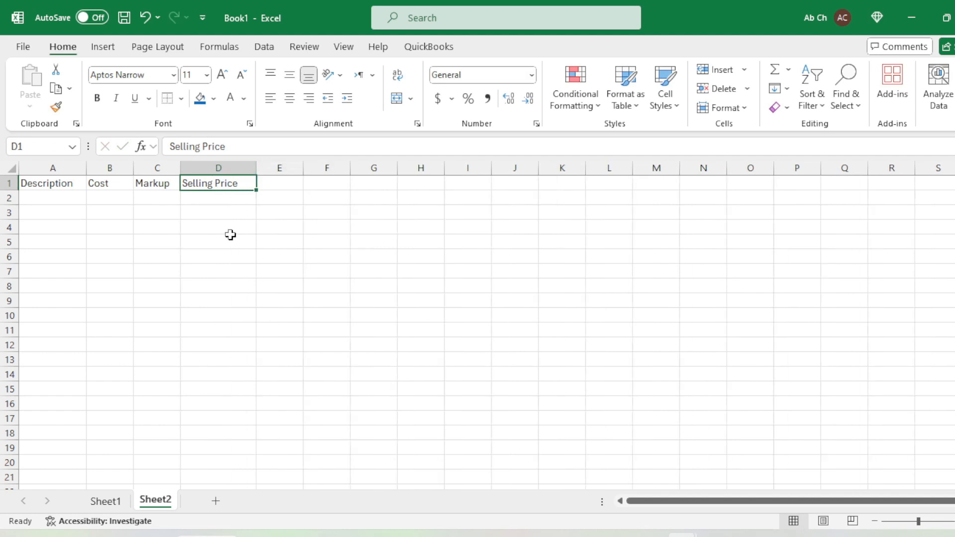
# Enter 'Mouse RGB 777' and 'Keyboard RGB 666' in A2:A3 and autofit column A
pyautogui.click(62, 196)
pyautogui.write('Mouse')
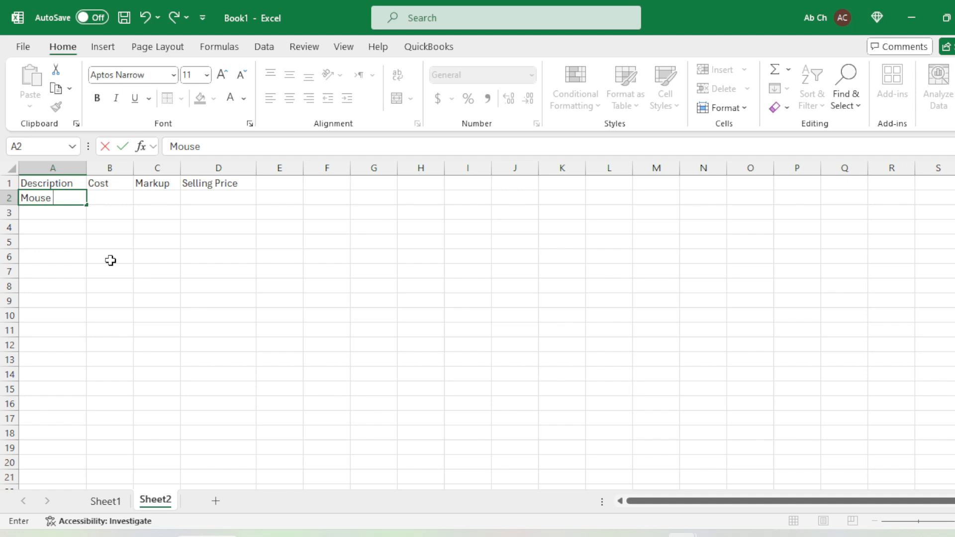
pyautogui.write('RGB')
pyautogui.write('444')
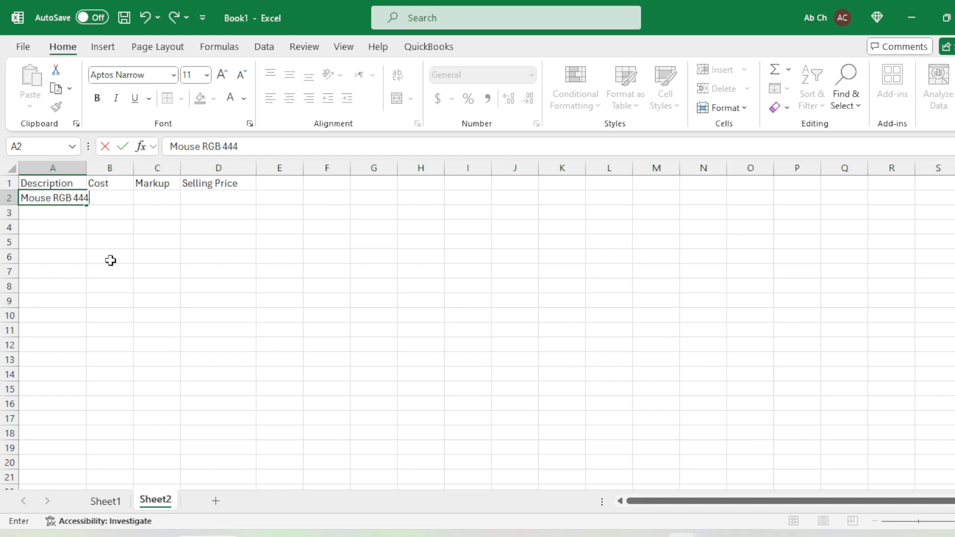
pyautogui.press('BackSpace')
pyautogui.press('BackSpace')
pyautogui.press('BackSpace')
pyautogui.write('777')
pyautogui.press('Return')
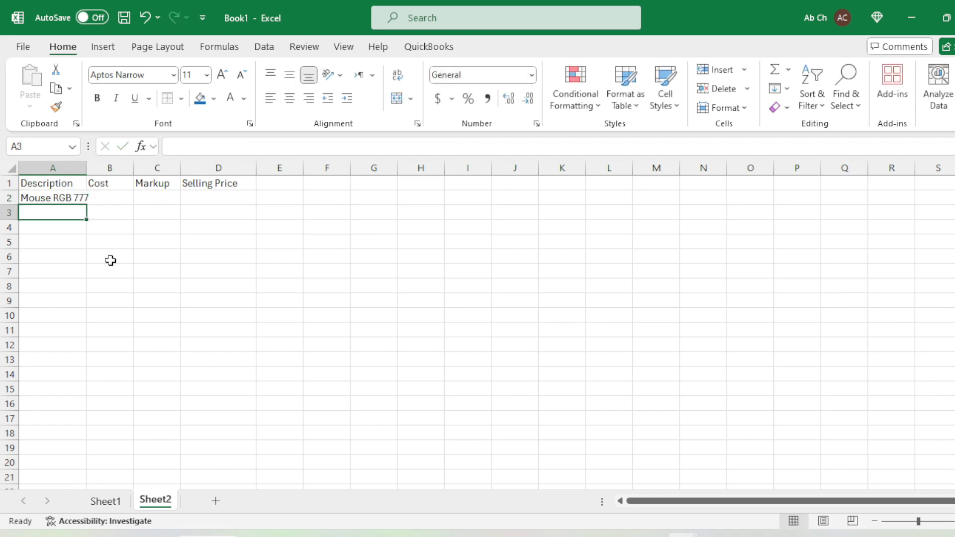
pyautogui.write('kEYBO')
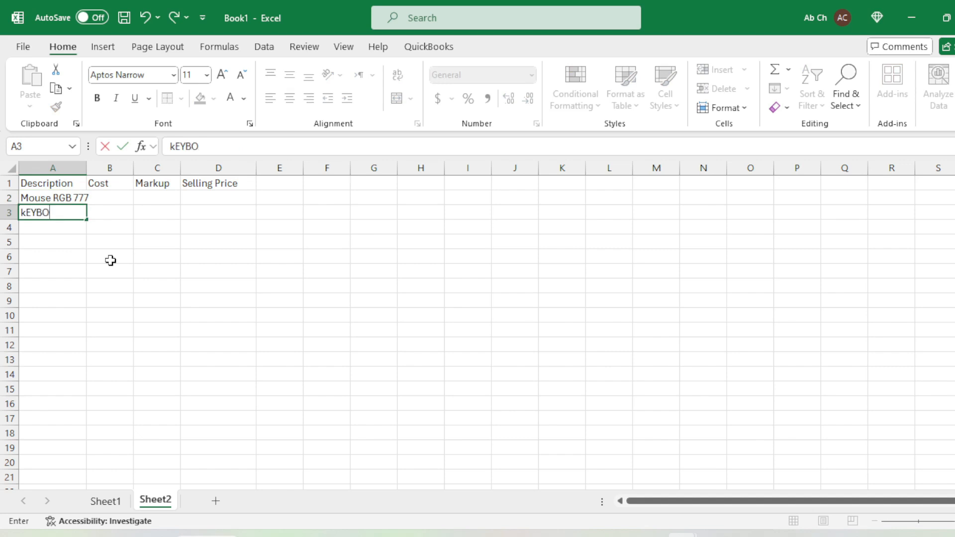
pyautogui.write('ARD R')
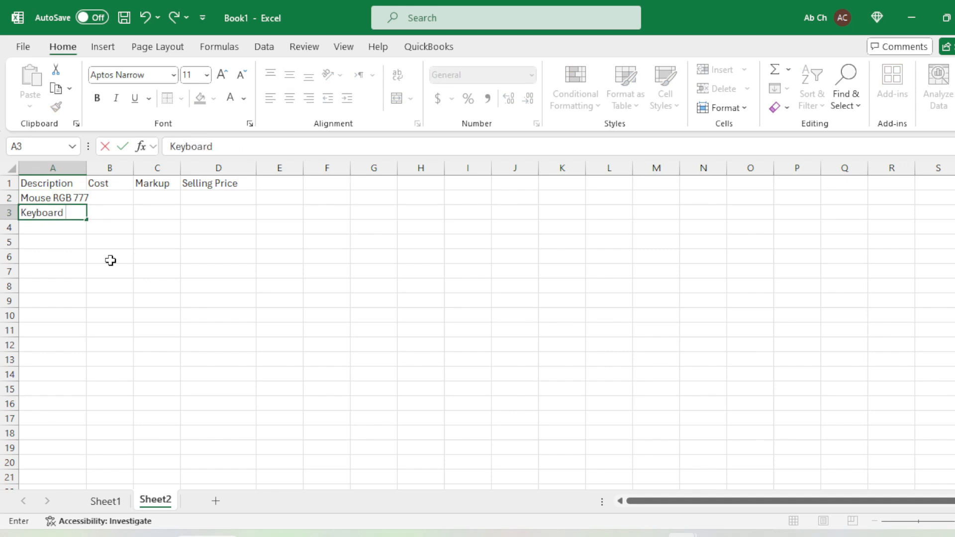
pyautogui.write('GB 666')
pyautogui.press('Return')
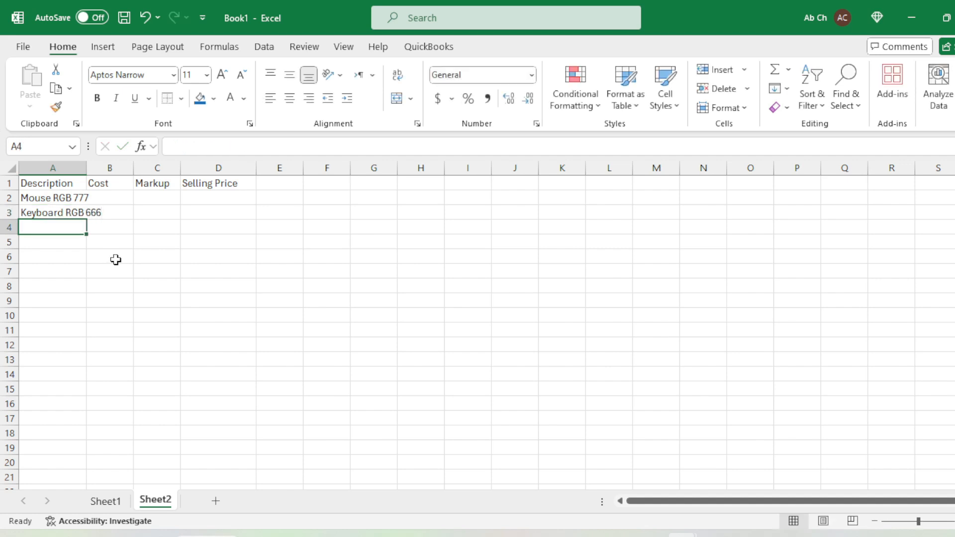
pyautogui.doubleClick(85, 166)
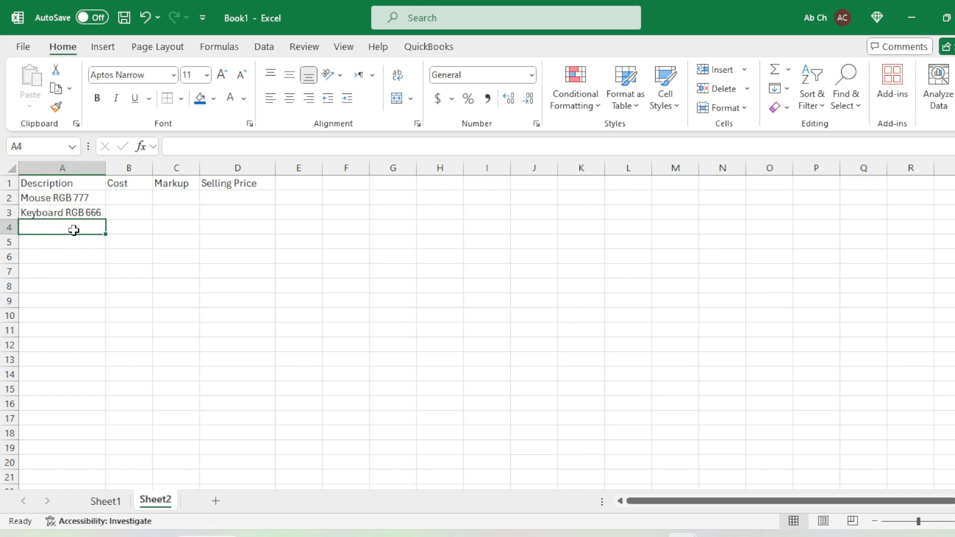
# Add 'Printer HP 444' and 'Motherboard 555' to the product list
pyautogui.write('Pri')
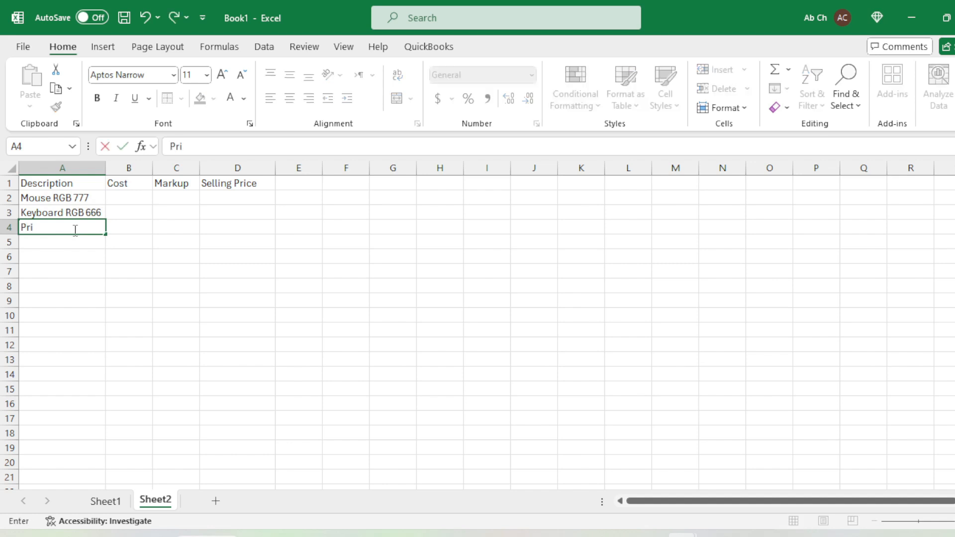
pyautogui.write('nter HP 444')
pyautogui.press('Return')
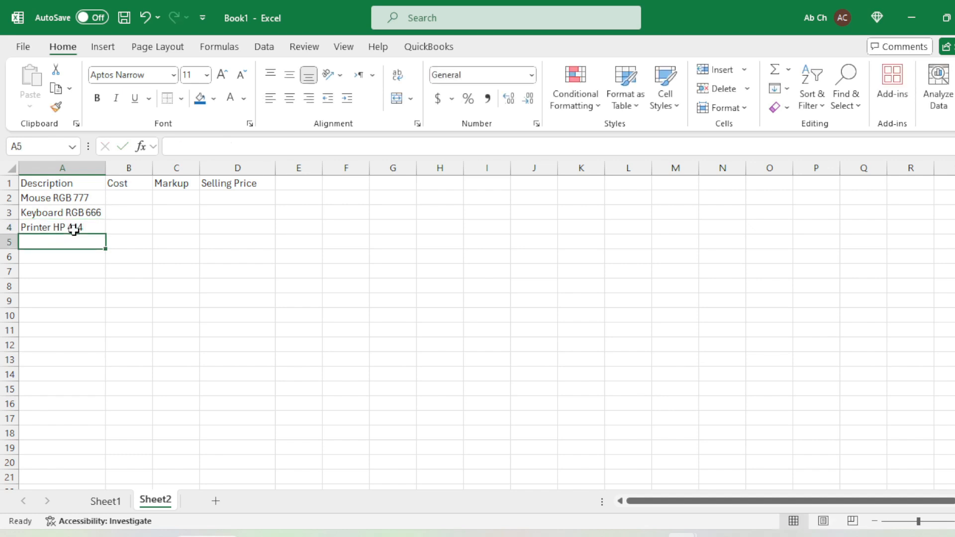
pyautogui.write('M')
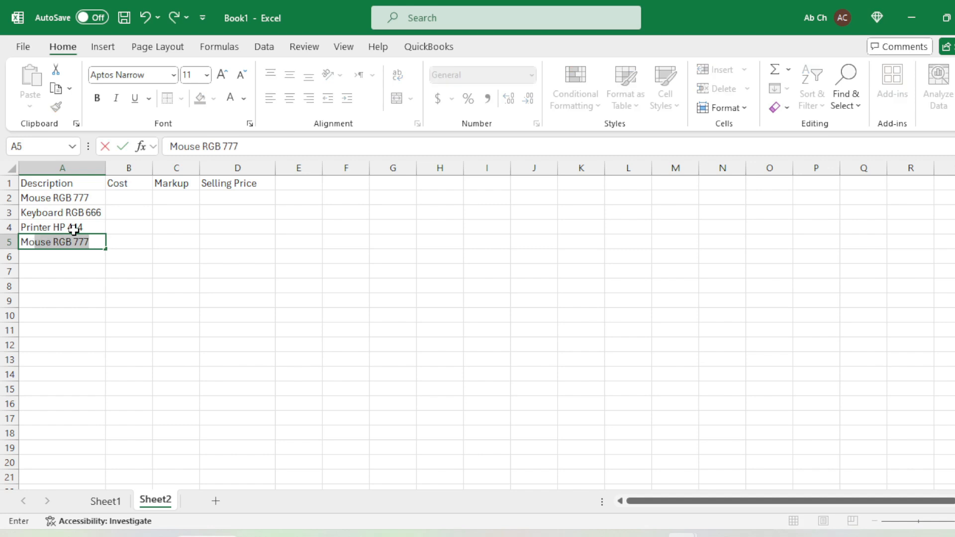
pyautogui.write('otherboard ')
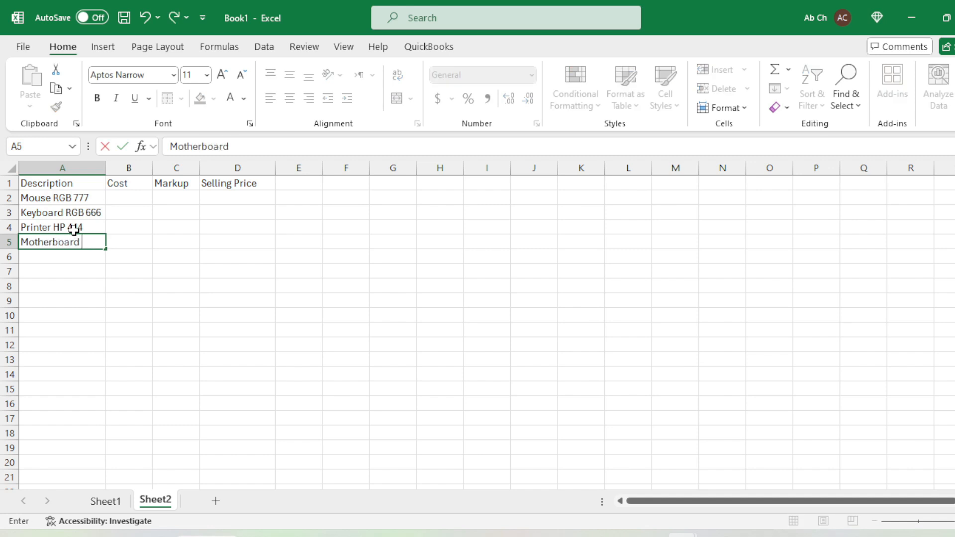
pyautogui.write('555')
pyautogui.press('Return')
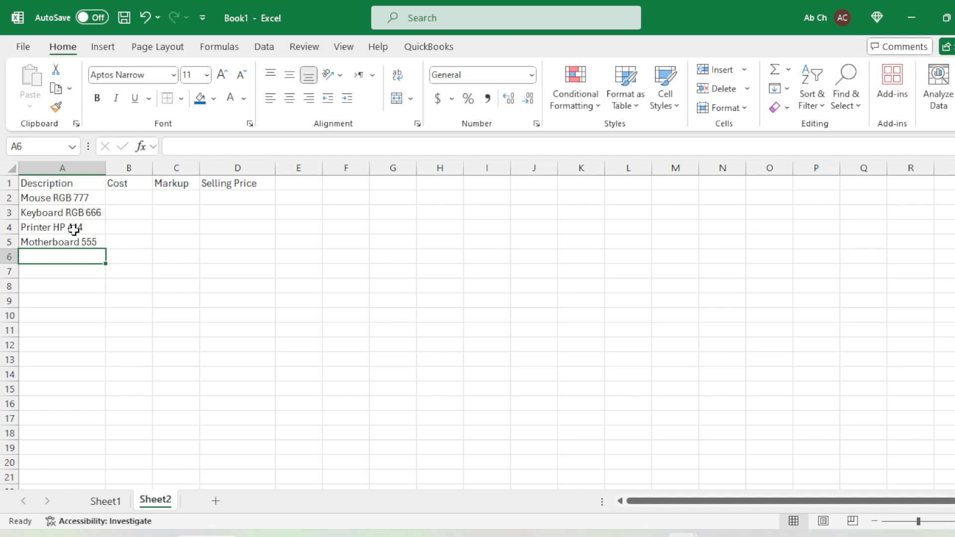
pyautogui.press('Up')
pyautogui.press('Up')
pyautogui.press('Up')
pyautogui.press('Up')
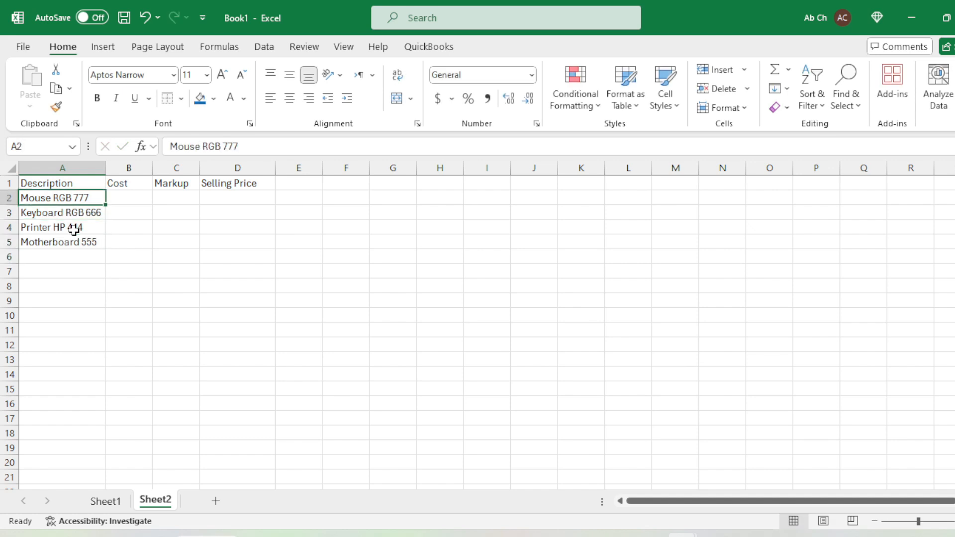
pyautogui.press('Down')
pyautogui.press('Down')
pyautogui.press('Down')
pyautogui.press('Down')
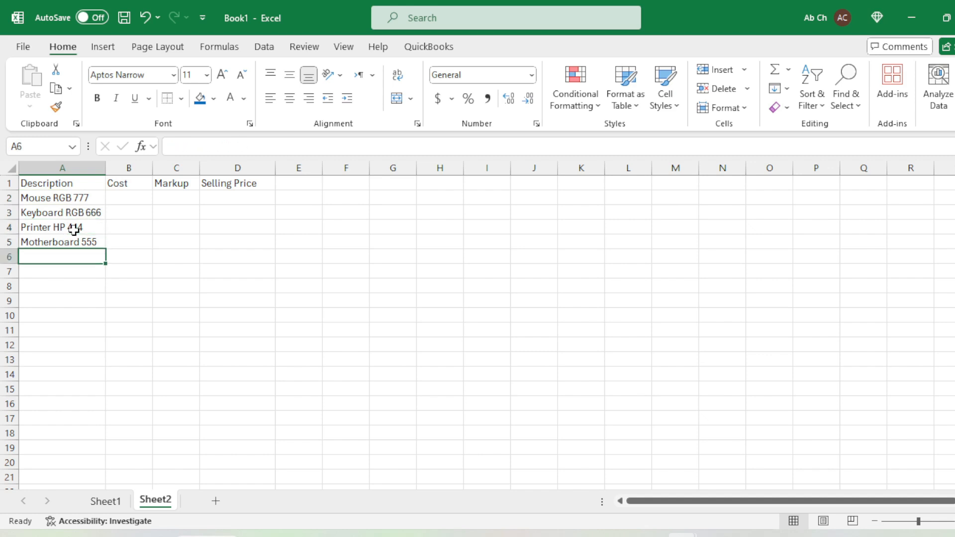
# Type 'LED Samsung 555' as the fifth product description
pyautogui.write('LED')
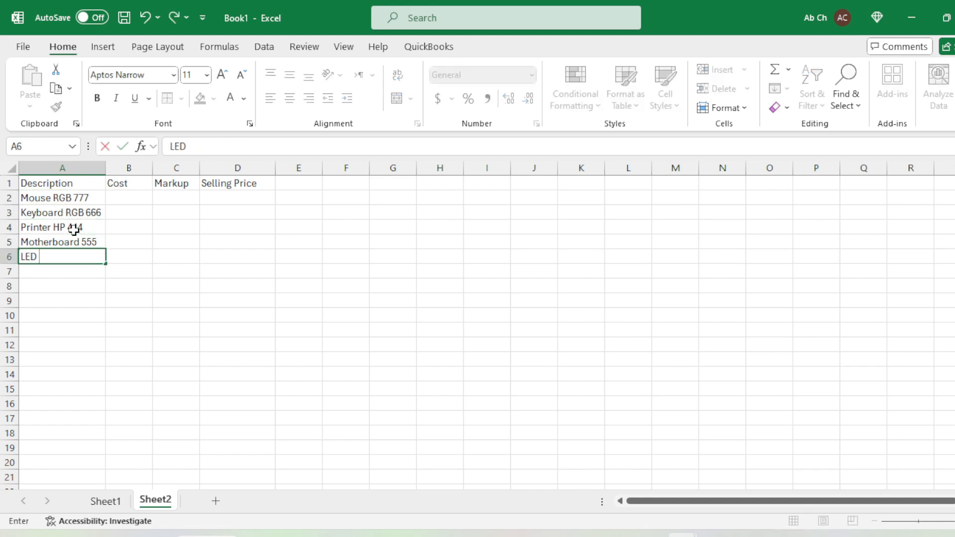
pyautogui.write(' SAMSUGH')
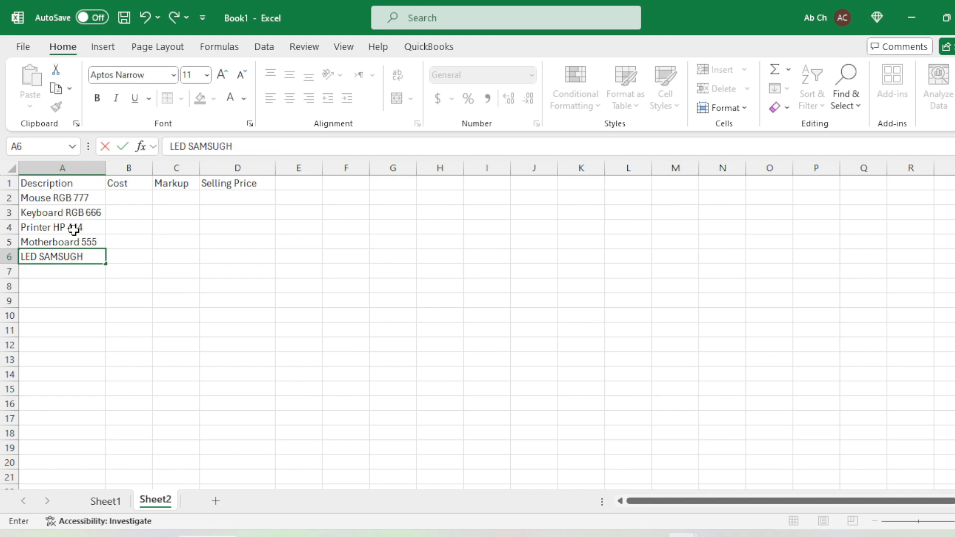
pyautogui.press('BackSpace')
pyautogui.press('BackSpace')
pyautogui.write('NG')
pyautogui.press('BackSpace')
pyautogui.press('BackSpace')
pyautogui.press('BackSpace')
pyautogui.press('BackSpace')
pyautogui.press('BackSpace')
pyautogui.press('BackSpace')
pyautogui.write('A')
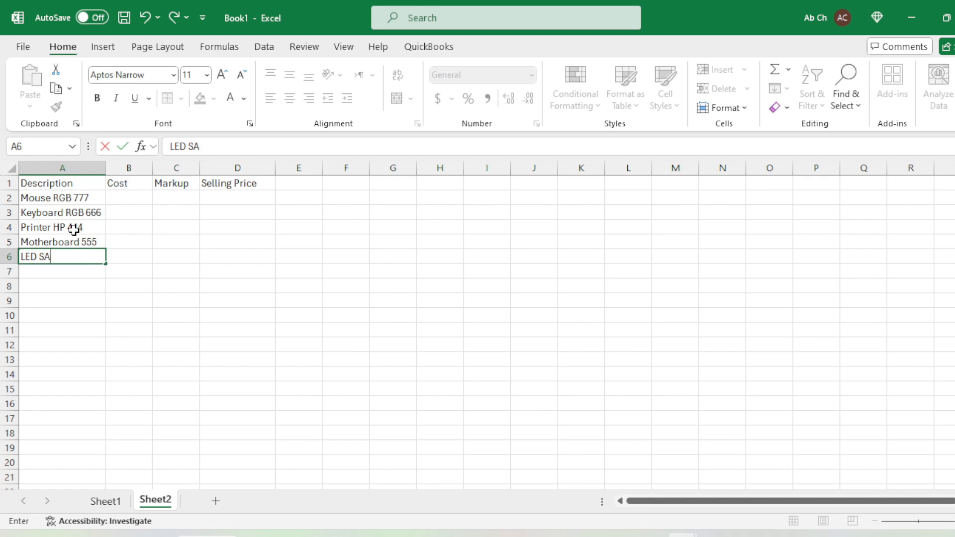
pyautogui.press('BackSpace')
pyautogui.write('amsung ')
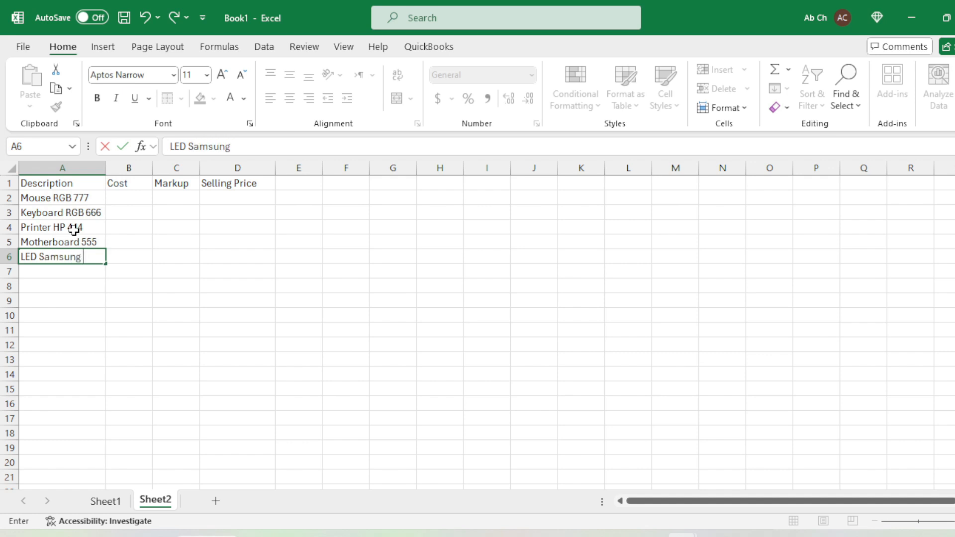
pyautogui.write('555')
pyautogui.press('Return')
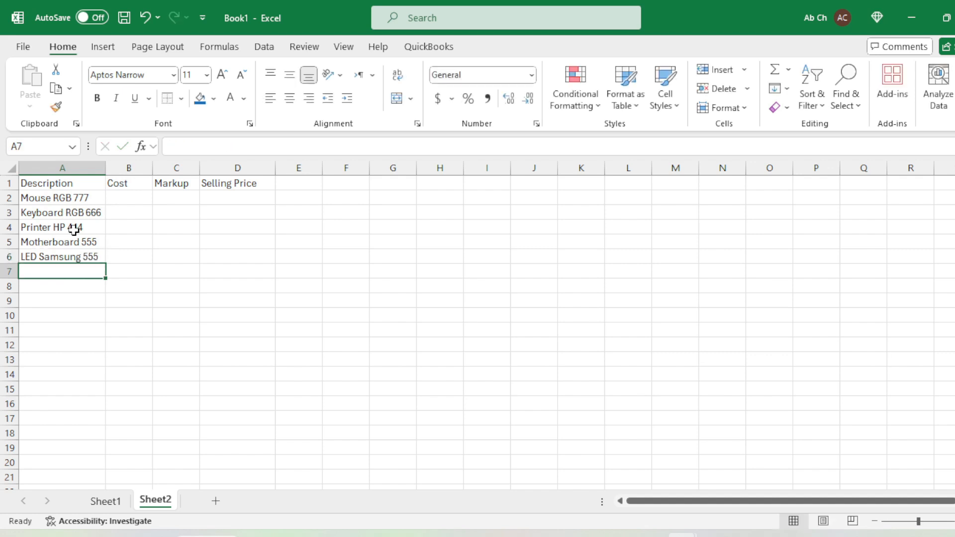
# Edit the last product to read 'LED Samsung 50"'
pyautogui.press('Up')
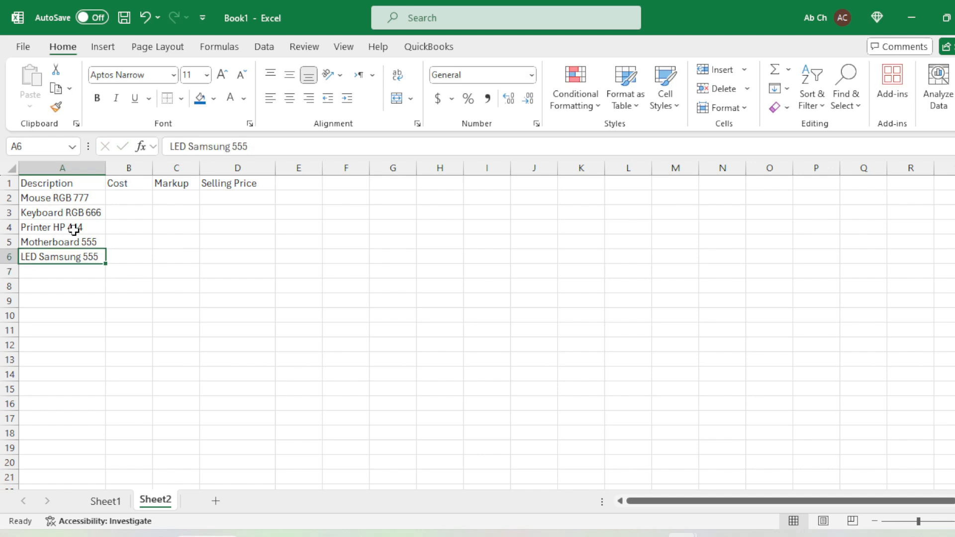
pyautogui.press('F2')
pyautogui.press('BackSpace')
pyautogui.press('BackSpace')
pyautogui.press('BackSpace')
pyautogui.write('50')
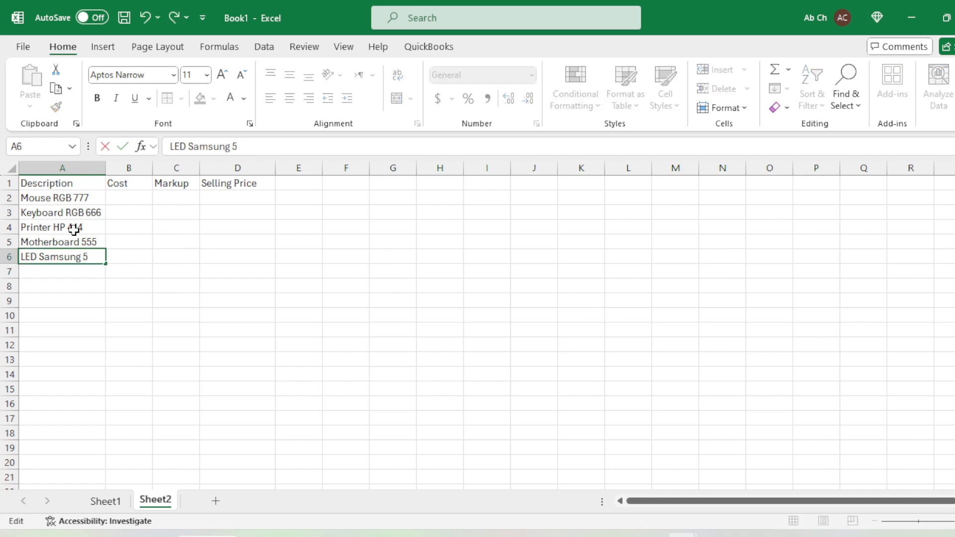
pyautogui.write('"')
pyautogui.press('Return')
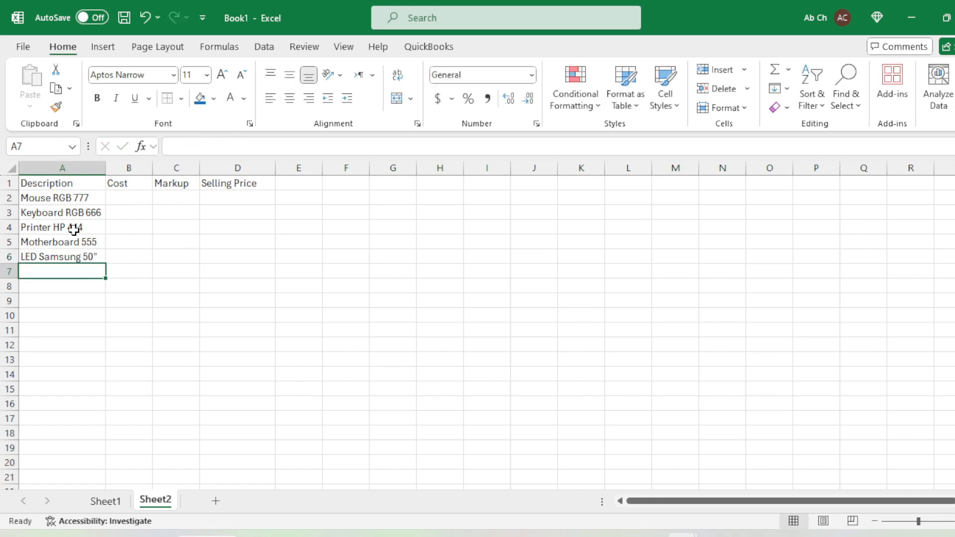
pyautogui.press('Up')
pyautogui.press('Right')
# Widen columns B, C and D and bold the row 1 headers
pyautogui.moveTo(146, 171); pyautogui.dragTo(258, 168)
pyautogui.moveTo(332, 165); pyautogui.dragTo(340, 166)
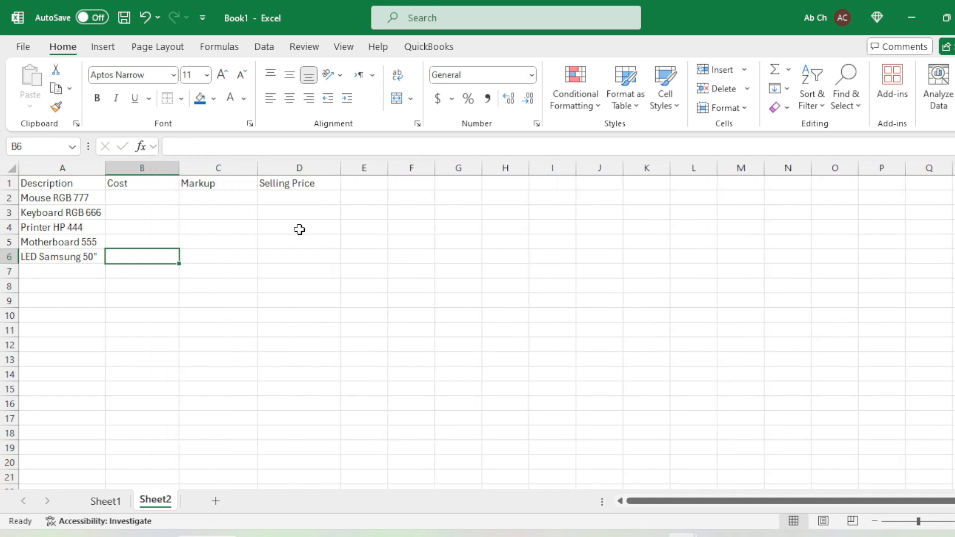
pyautogui.click(4, 183)
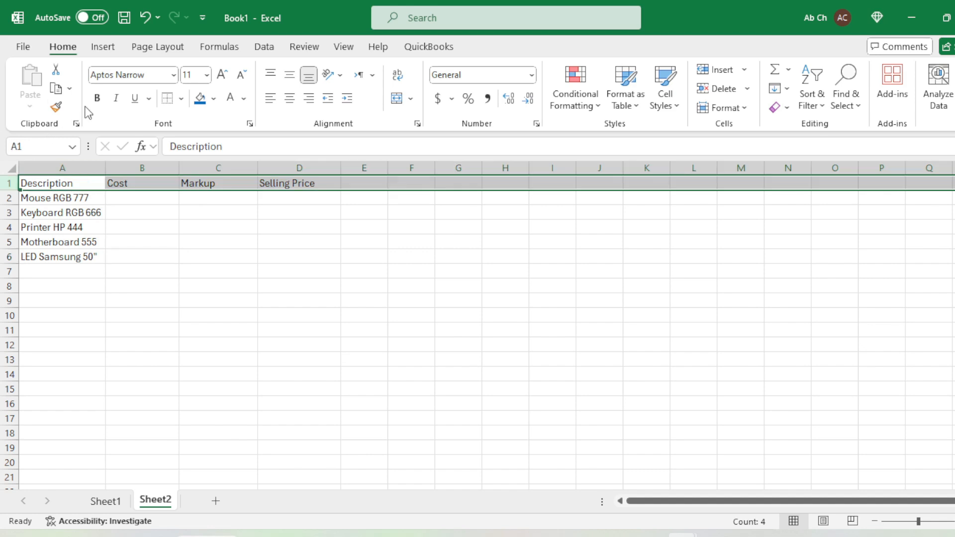
pyautogui.hotkey('ctrl', 'b')
pyautogui.click(202, 298)
pyautogui.click(143, 195)
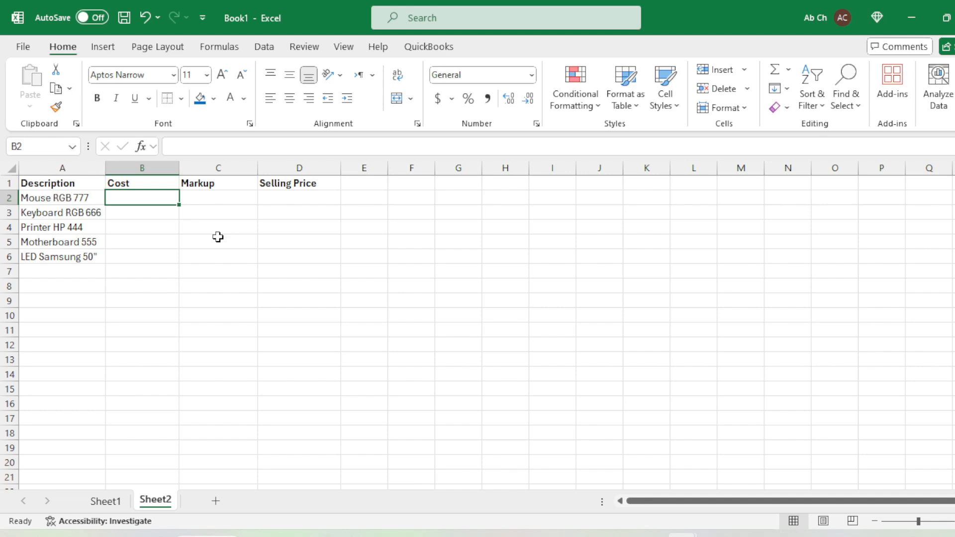
# Enter the mouse's cost of 70 and its 40% markup formula =+B2*.4 in C2
pyautogui.write('70')
pyautogui.press('Return')
pyautogui.press('Up')
pyautogui.press('Right')
pyautogui.write('+')
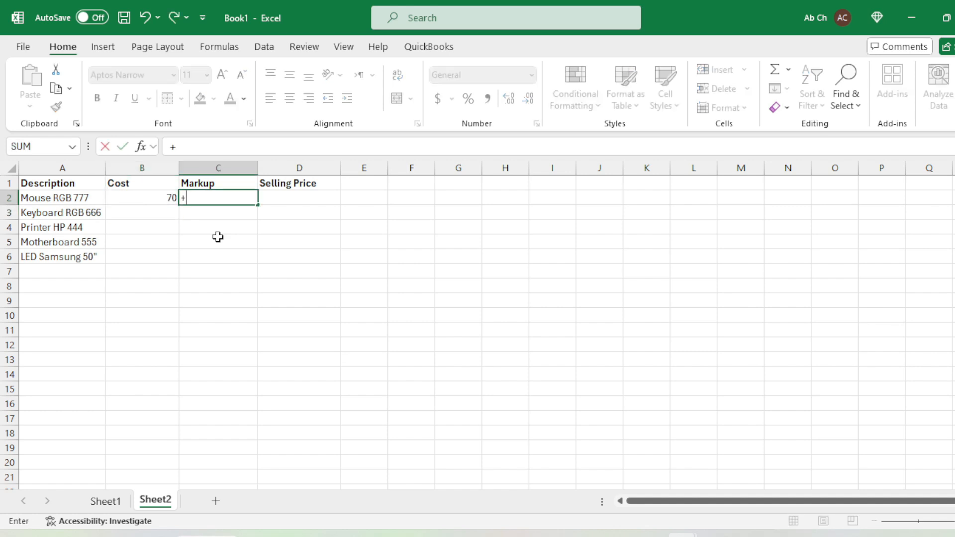
pyautogui.press('Left')
pyautogui.write('*.4')
pyautogui.press('Return')
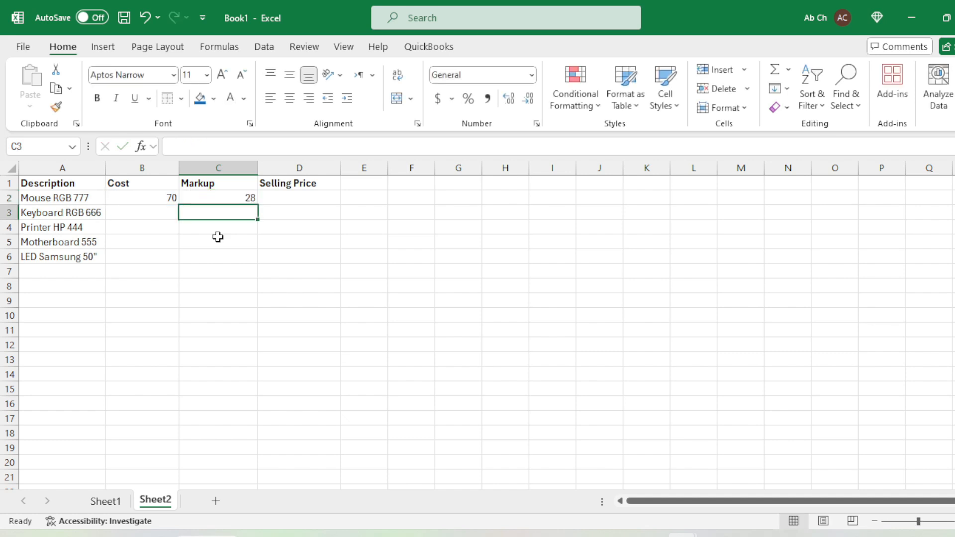
# Enter the selling-price formula =+B2+C2 in D2, giving 98
pyautogui.press('Up')
pyautogui.press('Right')
pyautogui.write('+')
pyautogui.press('Left')
pyautogui.press('Left')
pyautogui.write('+')
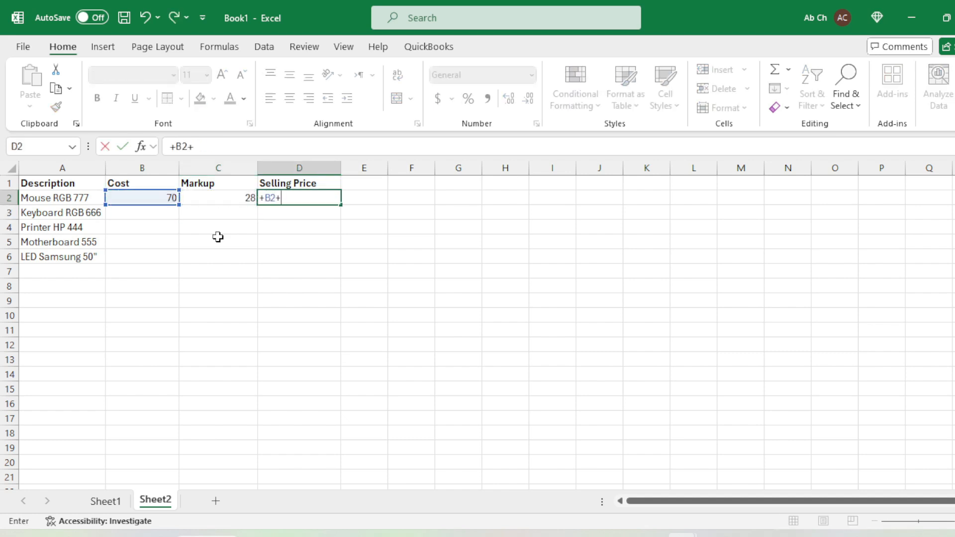
pyautogui.press('Left')
pyautogui.press('Return')
pyautogui.press('Up')
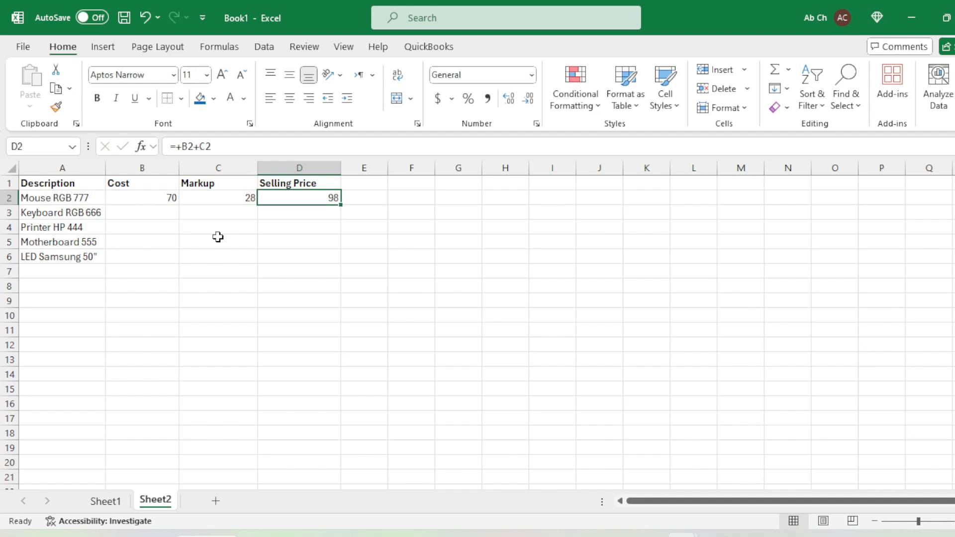
# Enter the remaining costs 120, 250, 560 and 900 in B3:B6
pyautogui.press('Down')
pyautogui.press('Left')
pyautogui.press('Left')
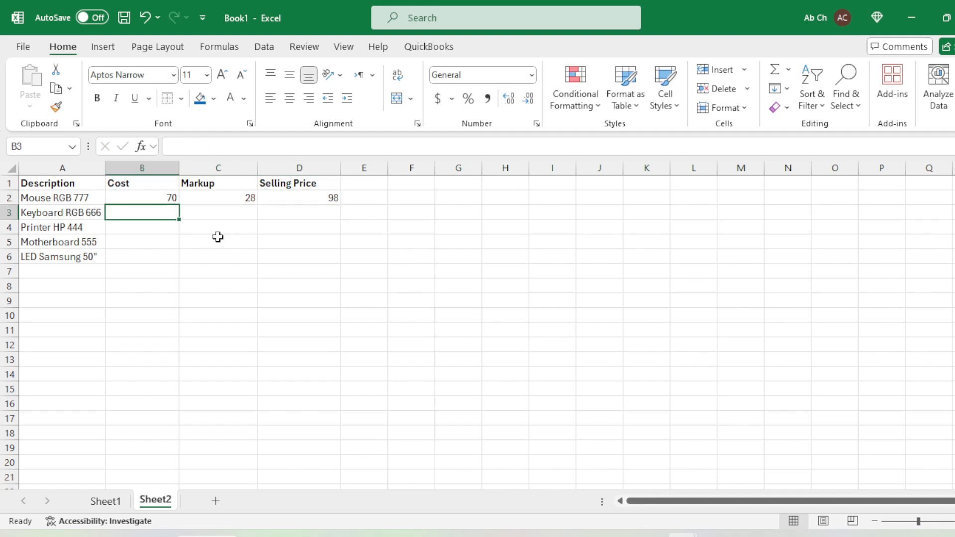
pyautogui.write('120')
pyautogui.press('Return')
pyautogui.press('Up')
pyautogui.press('Down')
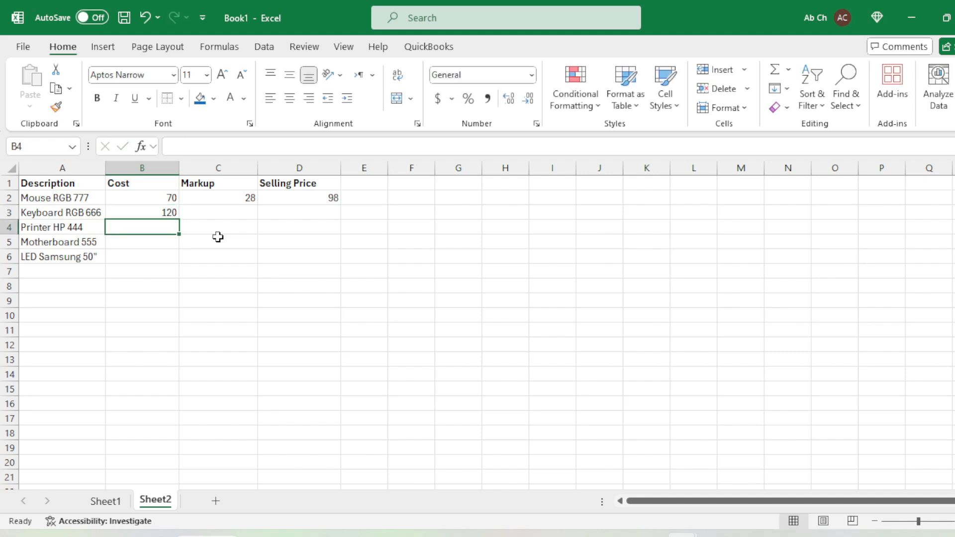
pyautogui.write('250')
pyautogui.press('Return')
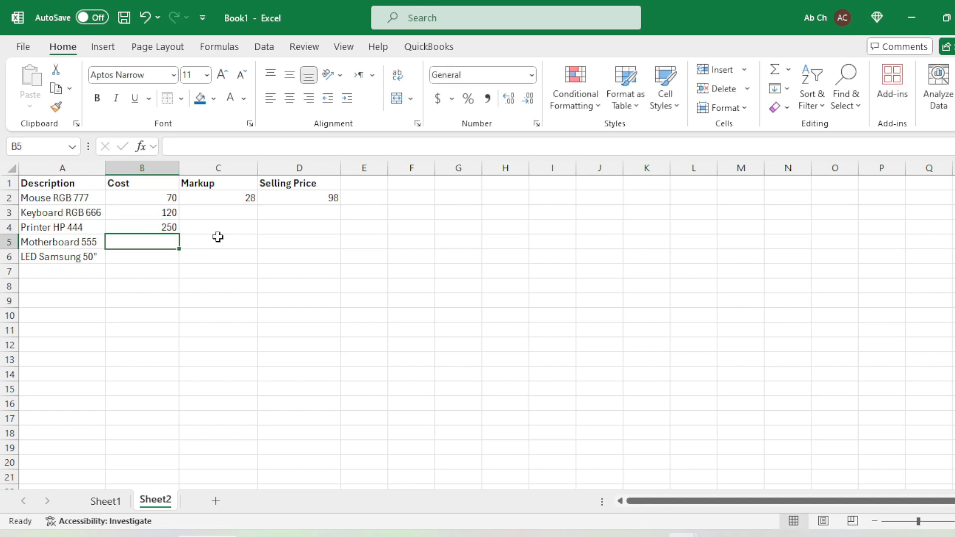
pyautogui.write('560')
pyautogui.press('Return')
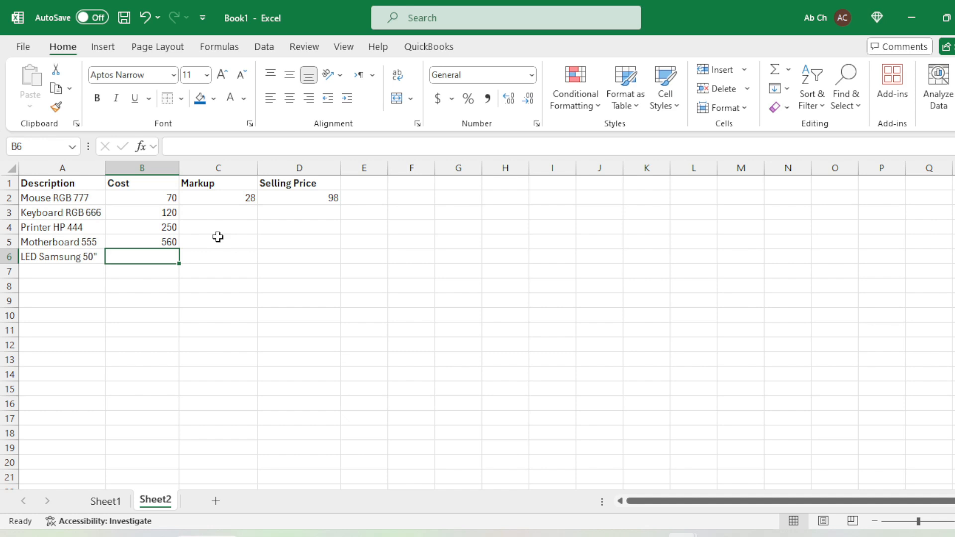
pyautogui.write('900')
pyautogui.press('Return')
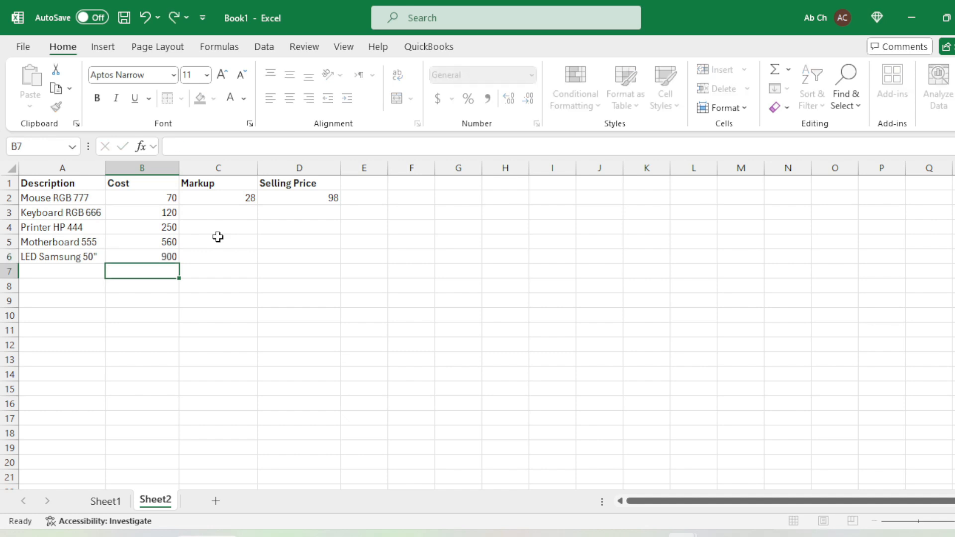
# Add the keyboard's markup formula =+B3*.4 in C3, giving 48
pyautogui.press('Up')
pyautogui.press('Right')
pyautogui.press('Up')
pyautogui.press('Up')
pyautogui.press('Up')
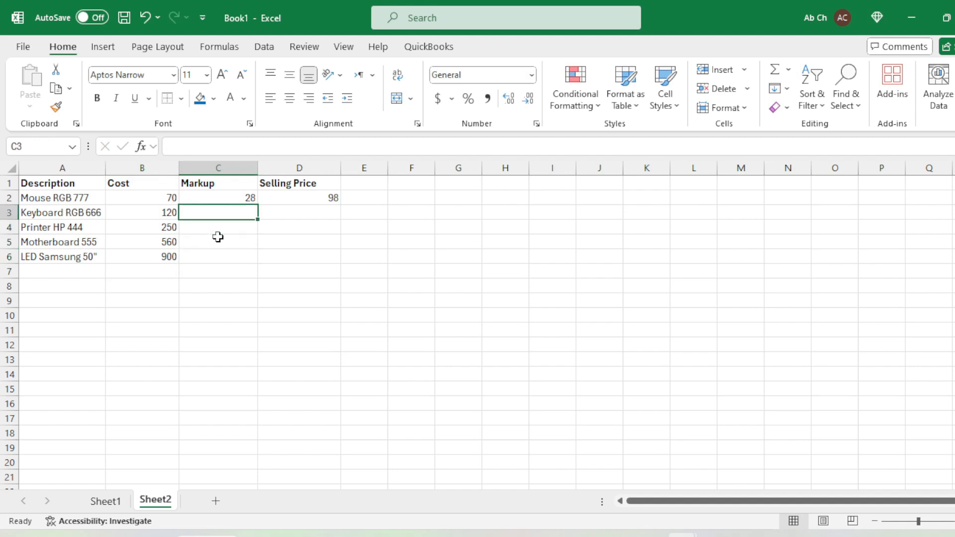
pyautogui.write('+')
pyautogui.press('Left')
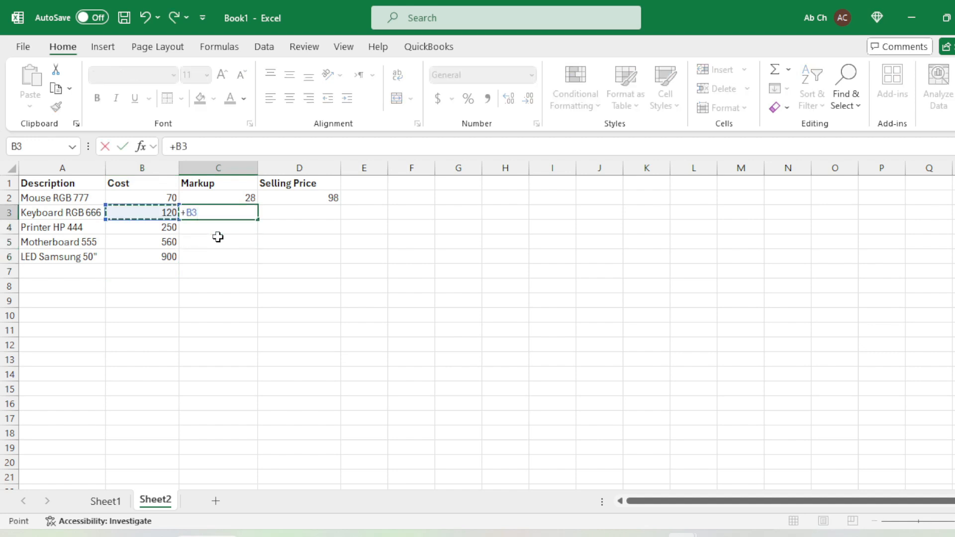
pyautogui.write('*.4')
pyautogui.press('Return')
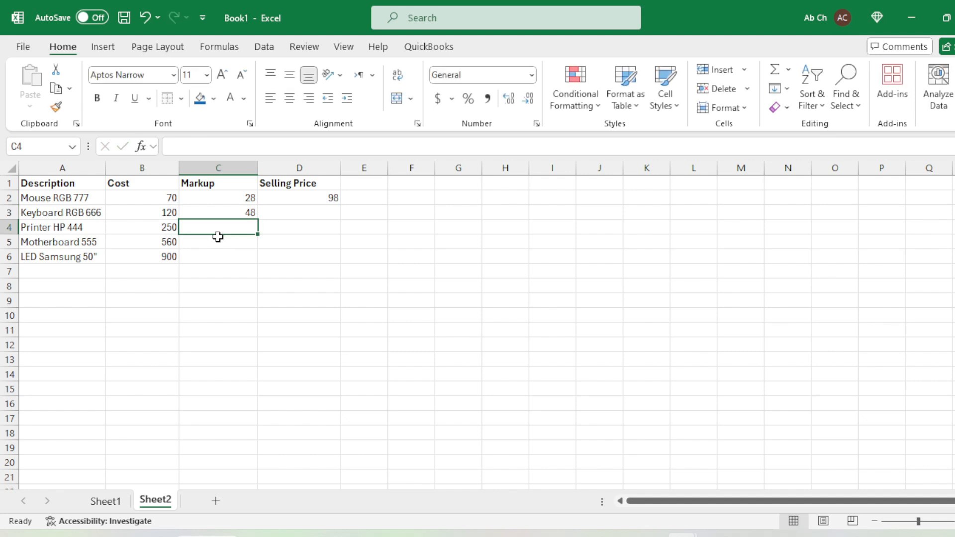
# Fill the markup and selling-price formulas down to row 6
pyautogui.click(250, 211)
pyautogui.moveTo(258, 219); pyautogui.dragTo(258, 256)
pyautogui.click(346, 243)
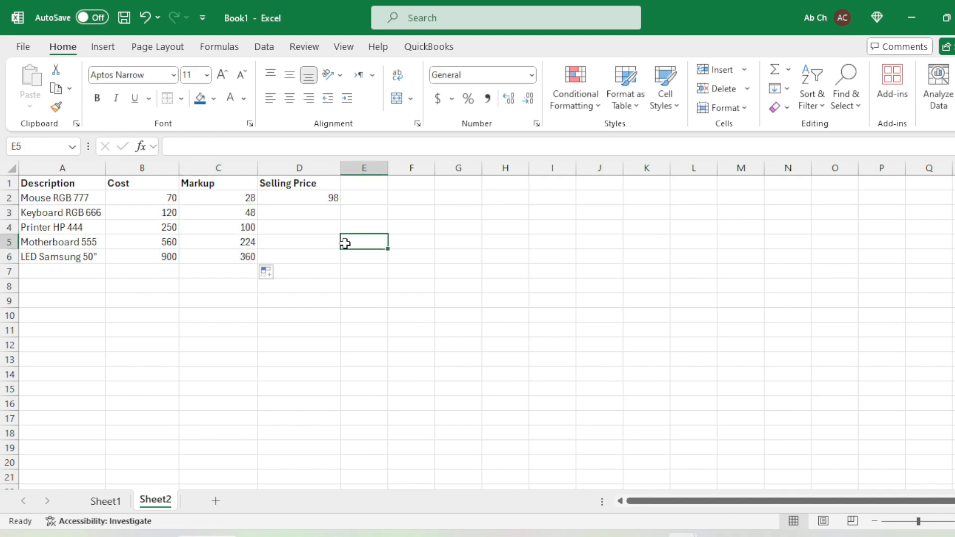
pyautogui.click(324, 212)
pyautogui.press('Up')
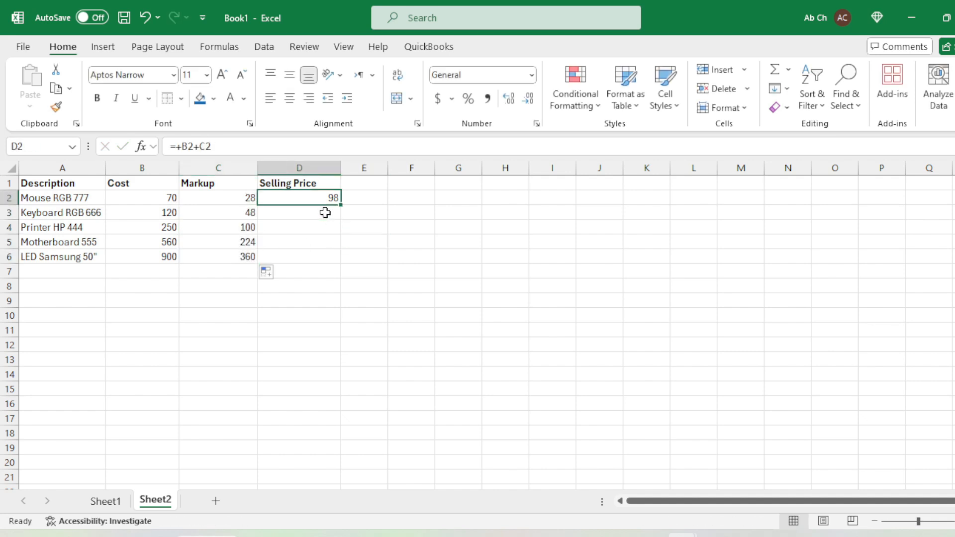
pyautogui.moveTo(342, 206); pyautogui.dragTo(340, 263)
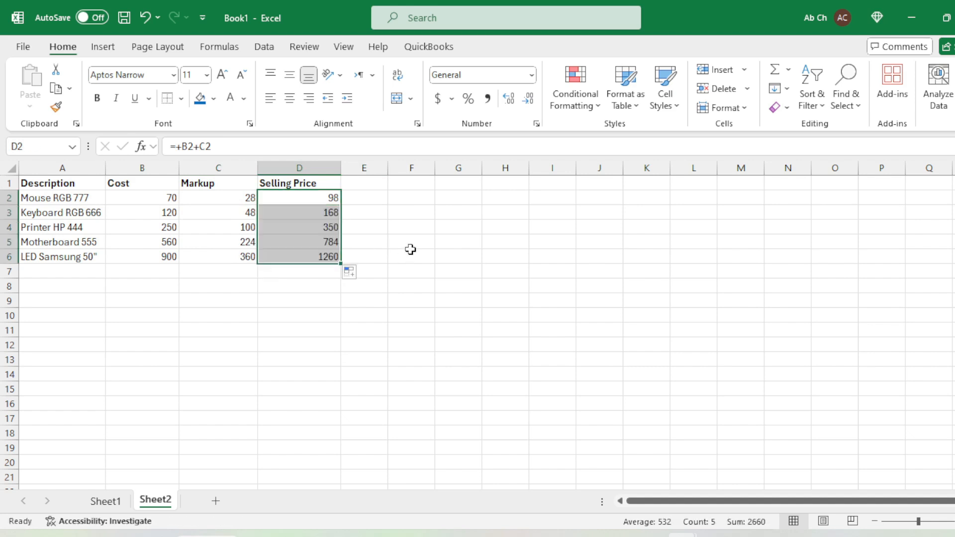
pyautogui.click(410, 256)
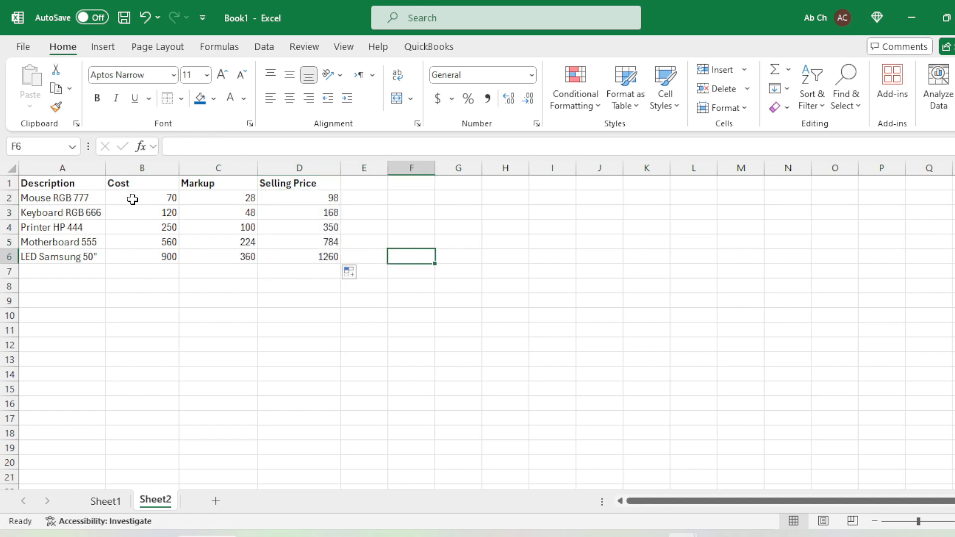
# Apply Comma Style to B2:D6 and increase the row 1 header font size
pyautogui.moveTo(133, 198); pyautogui.dragTo(322, 252)
pyautogui.click(494, 99)
pyautogui.click(457, 242)
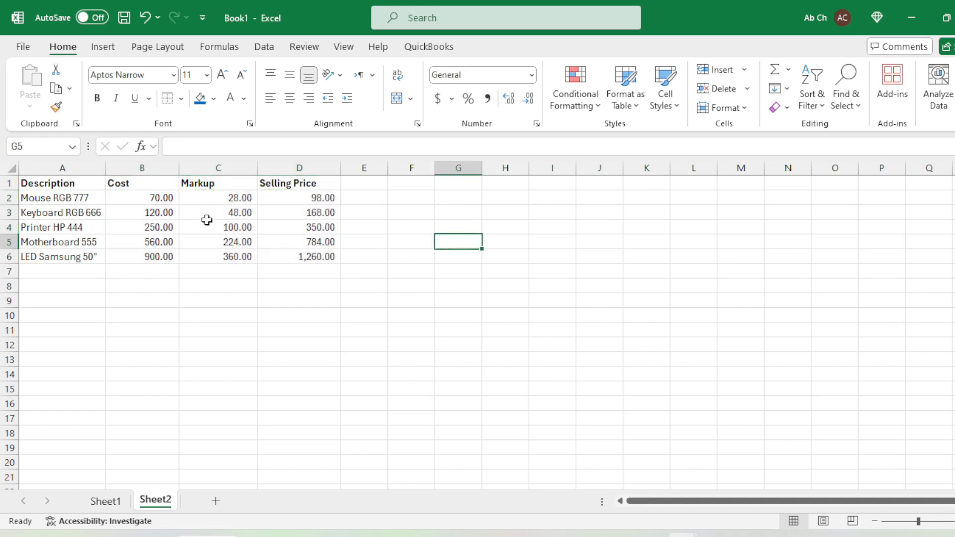
pyautogui.click(9, 183)
pyautogui.click(222, 75)
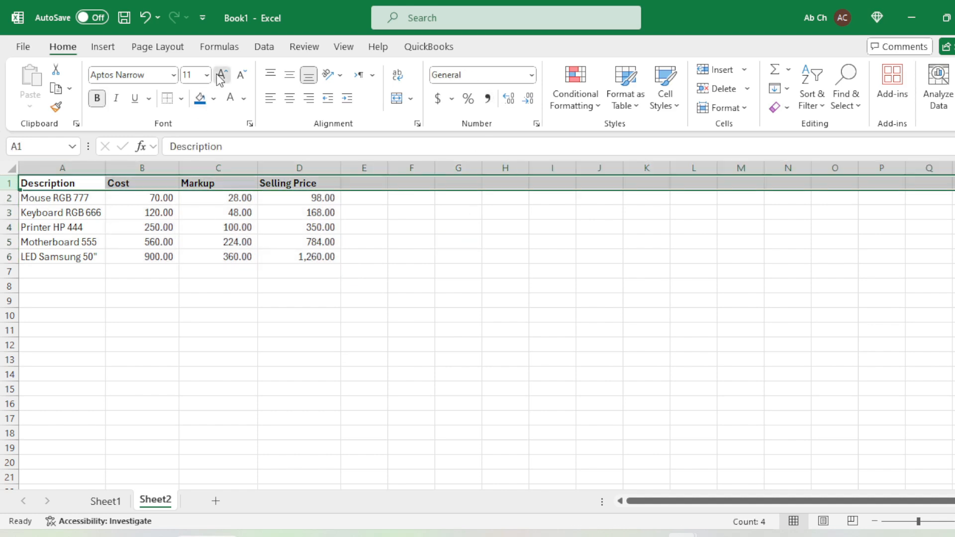
pyautogui.click(215, 301)
# Resize columns A through D to fit descriptions and prices, then return to Sheet1
pyautogui.moveTo(107, 168); pyautogui.dragTo(149, 169)
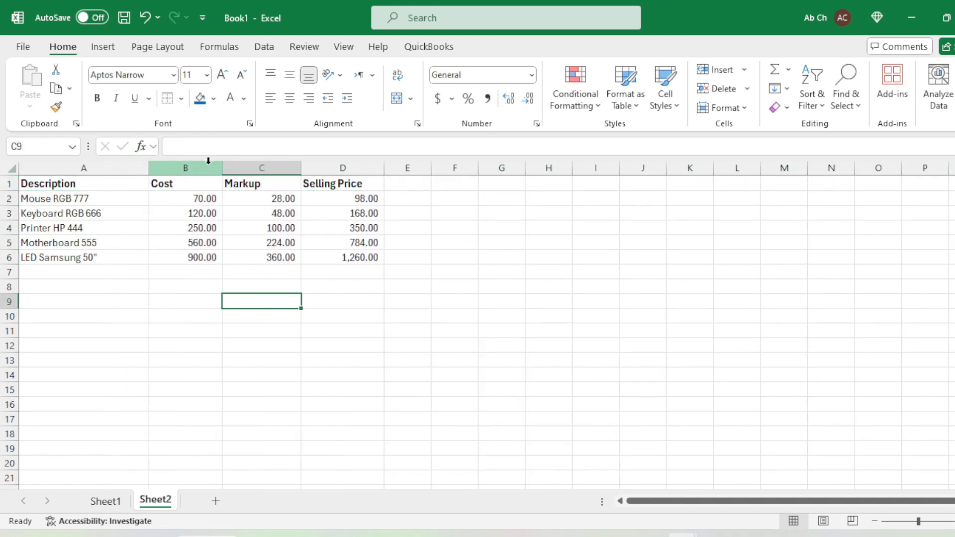
pyautogui.moveTo(223, 168); pyautogui.dragTo(250, 168)
pyautogui.click(260, 346)
pyautogui.moveTo(146, 164); pyautogui.dragTo(124, 168)
pyautogui.moveTo(225, 168); pyautogui.dragTo(205, 168)
pyautogui.moveTo(284, 168); pyautogui.dragTo(295, 168)
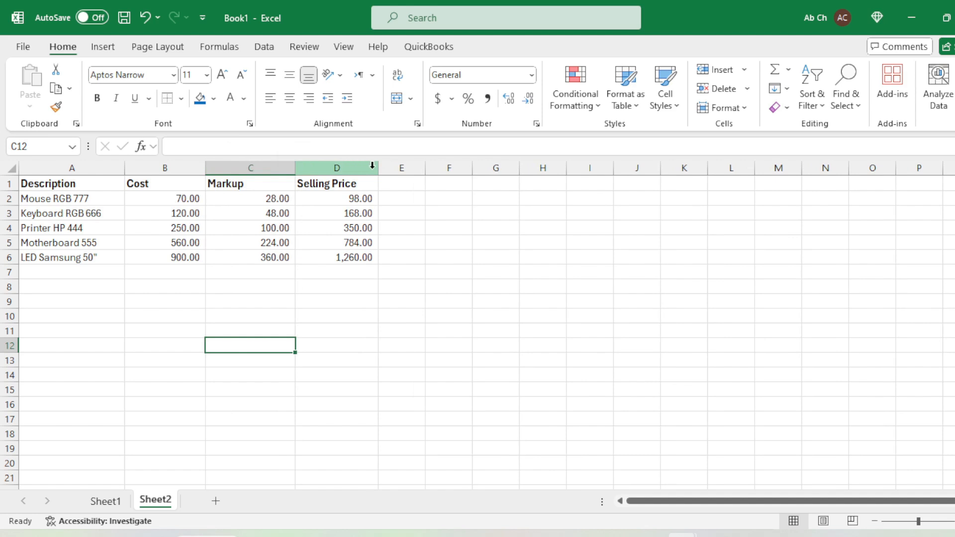
pyautogui.moveTo(378, 168); pyautogui.dragTo(387, 168)
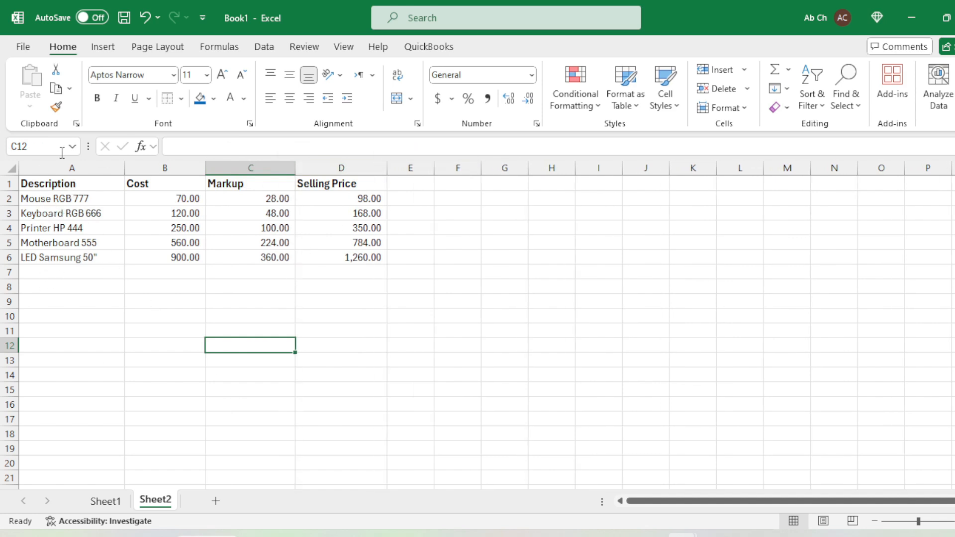
pyautogui.click(113, 502)
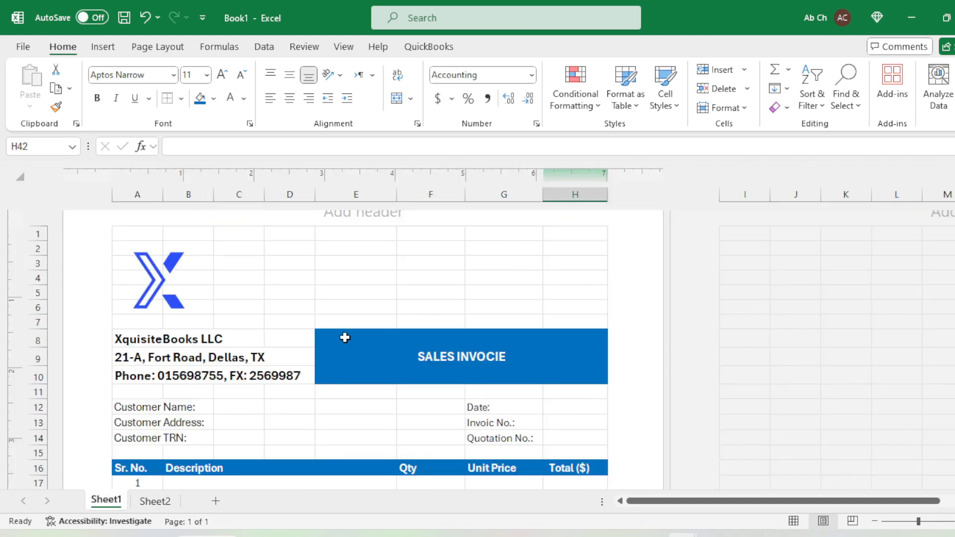
# Give B17 a Data Validation List sourced from Sheet2!$A$2:$A$12 product names
pyautogui.scroll(-3, 344, 337)
pyautogui.click(286, 319)
pyautogui.click(292, 304)
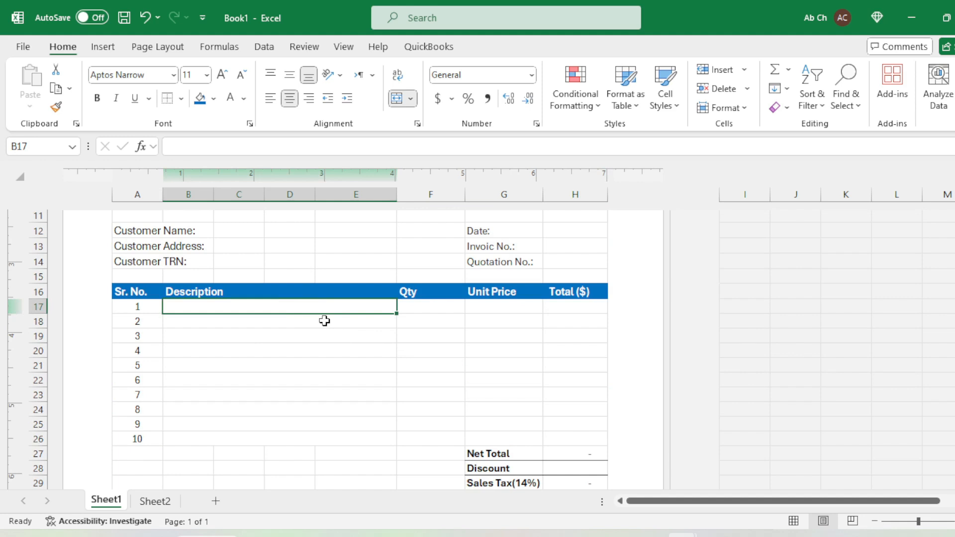
pyautogui.click(316, 356)
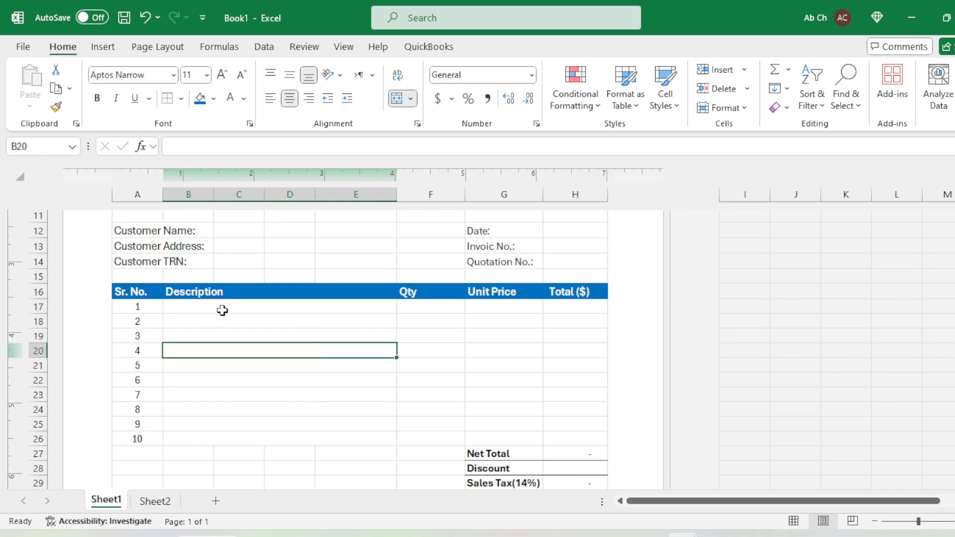
pyautogui.click(279, 308)
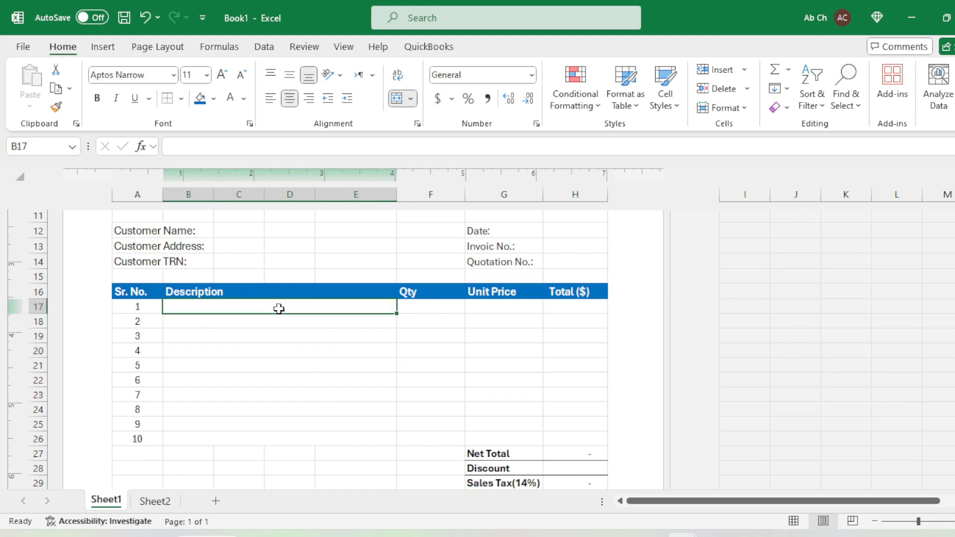
pyautogui.click(263, 48)
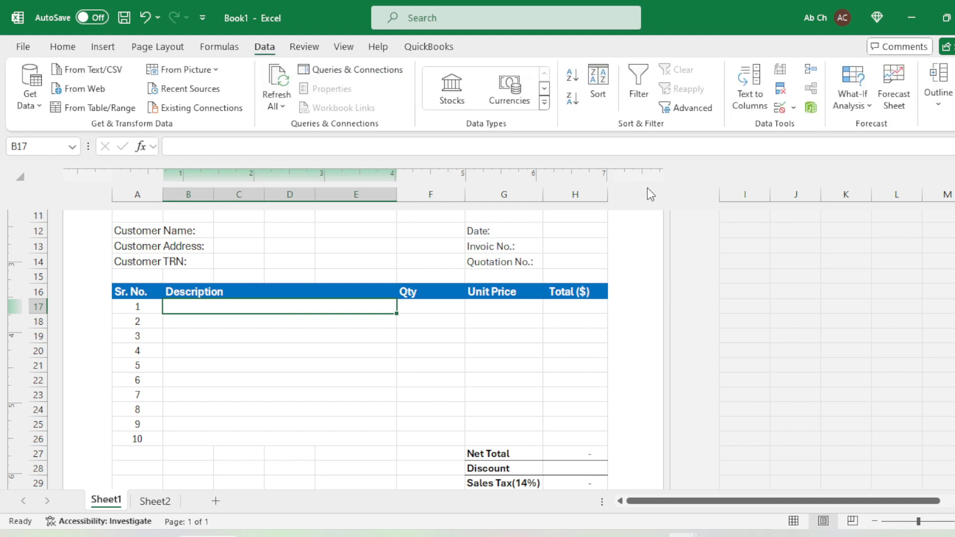
pyautogui.click(793, 109)
pyautogui.click(805, 126)
pyautogui.click(535, 190)
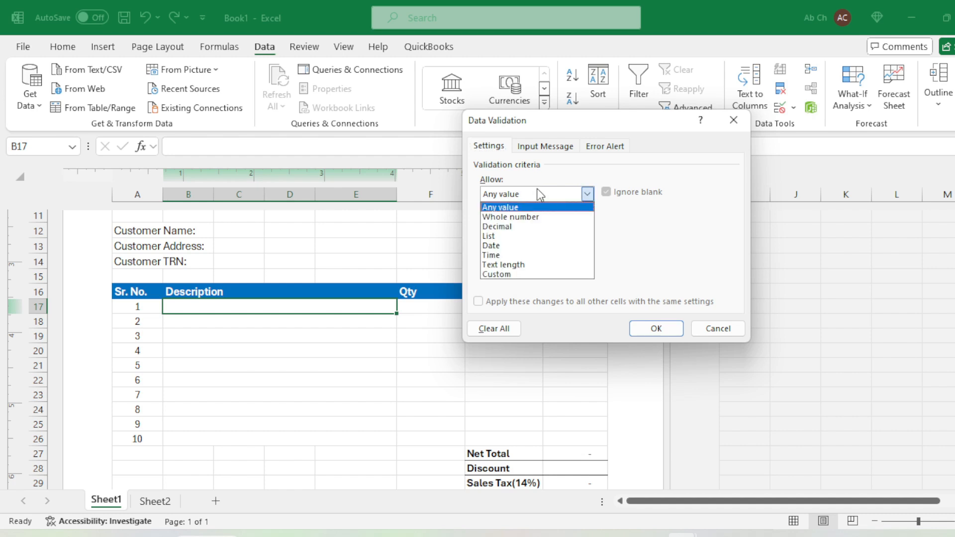
pyautogui.click(509, 236)
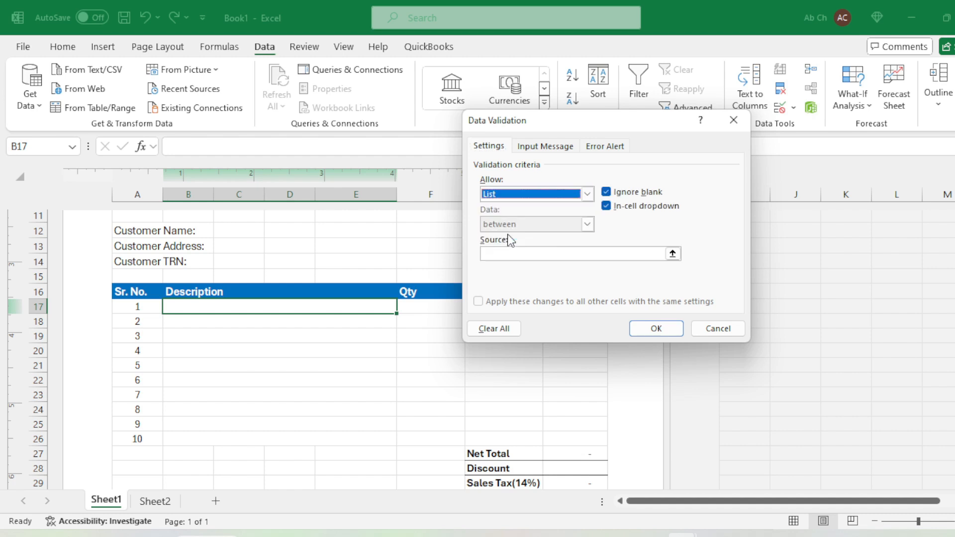
pyautogui.click(673, 254)
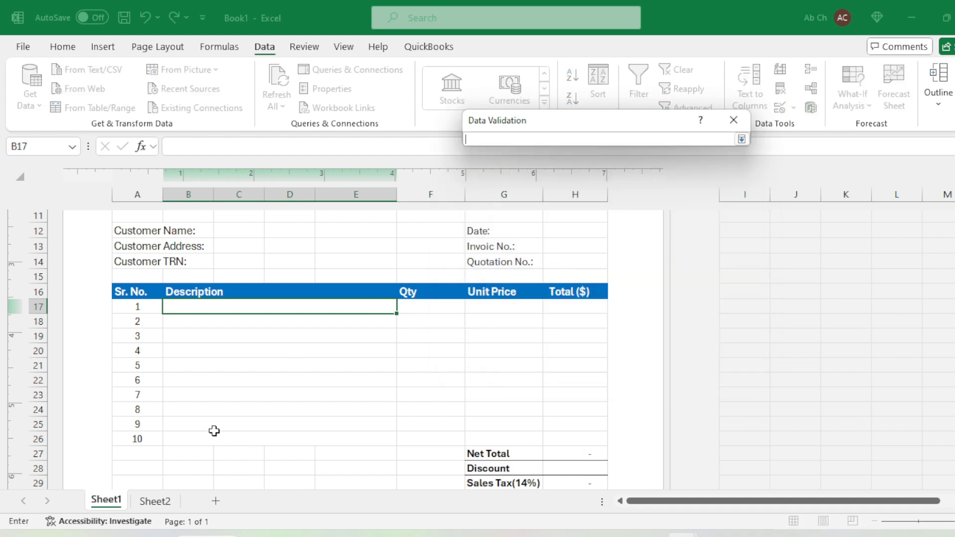
pyautogui.click(155, 501)
pyautogui.moveTo(89, 205); pyautogui.dragTo(109, 343)
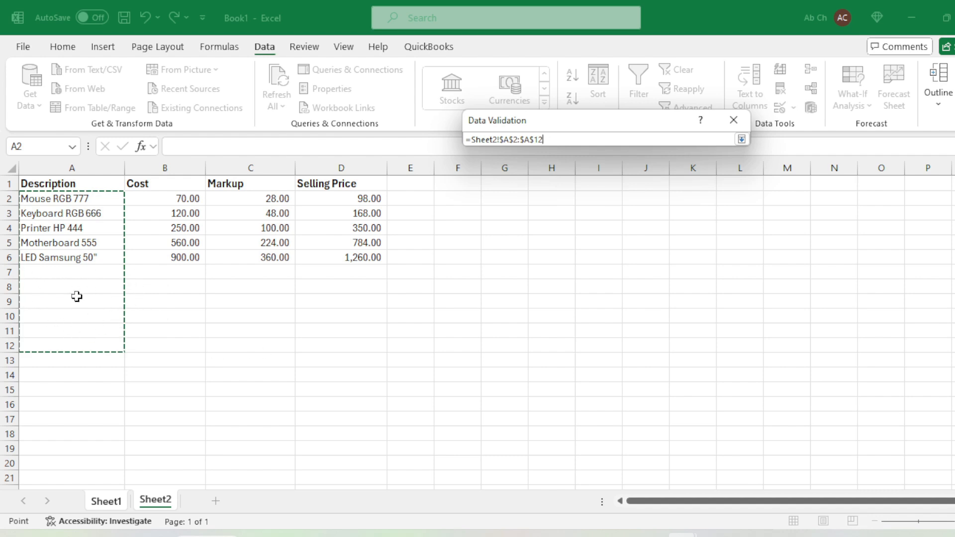
pyautogui.press('Return')
pyautogui.press('Return')
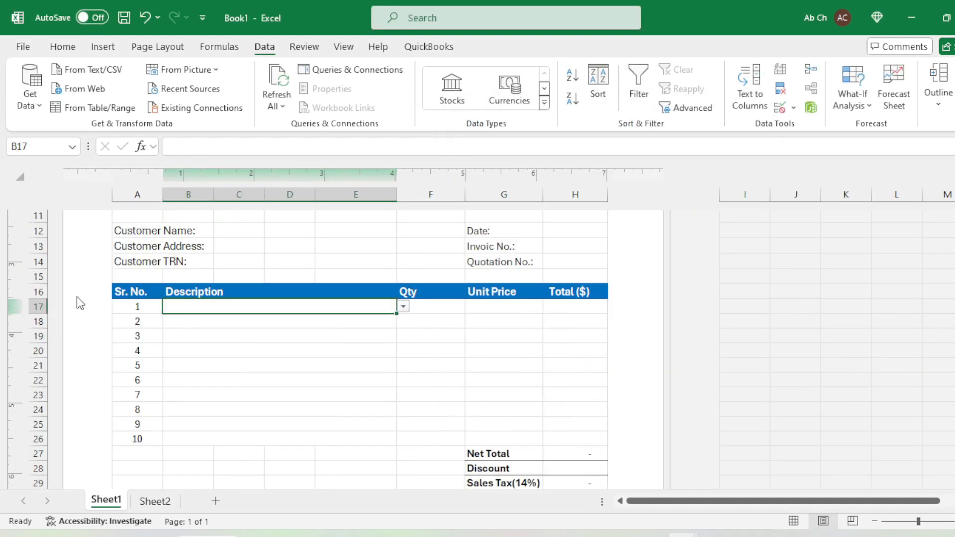
# Copy B17's product list validation and paste it into the item 2–10 description cells
pyautogui.click(403, 307)
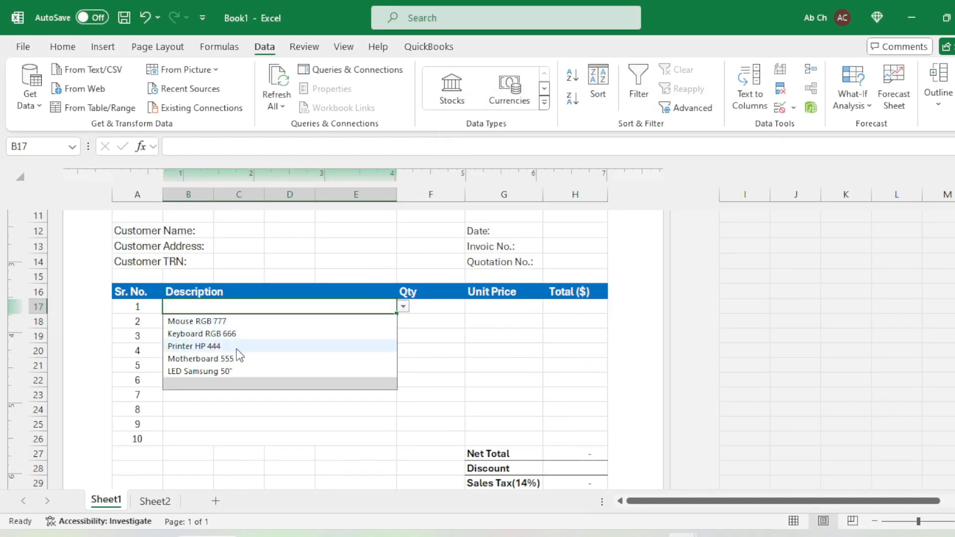
pyautogui.click(155, 501)
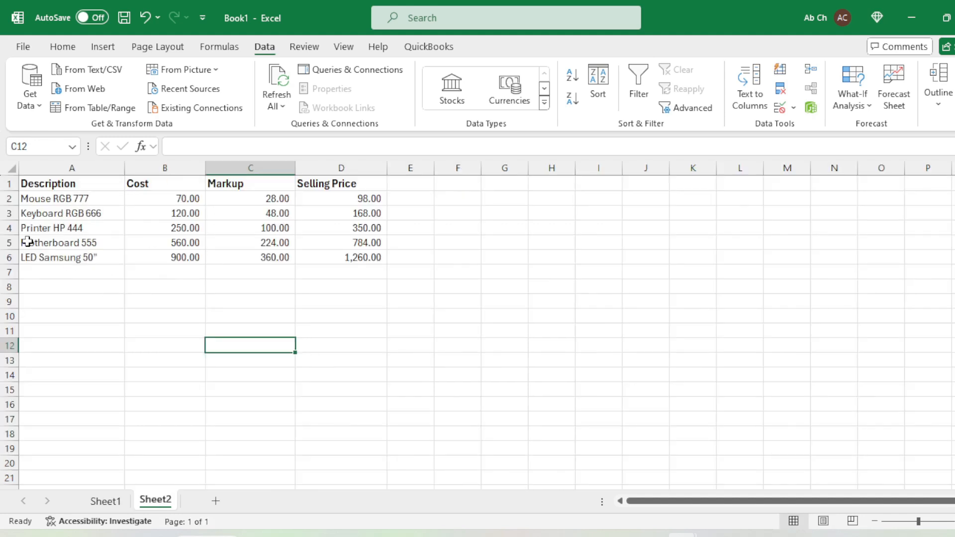
pyautogui.click(106, 501)
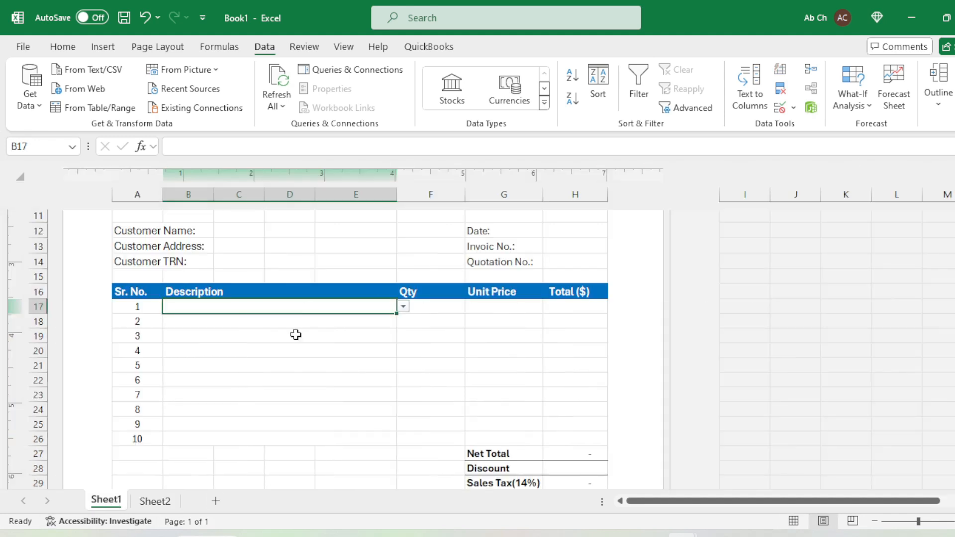
pyautogui.hotkey('ctrl', 'c')
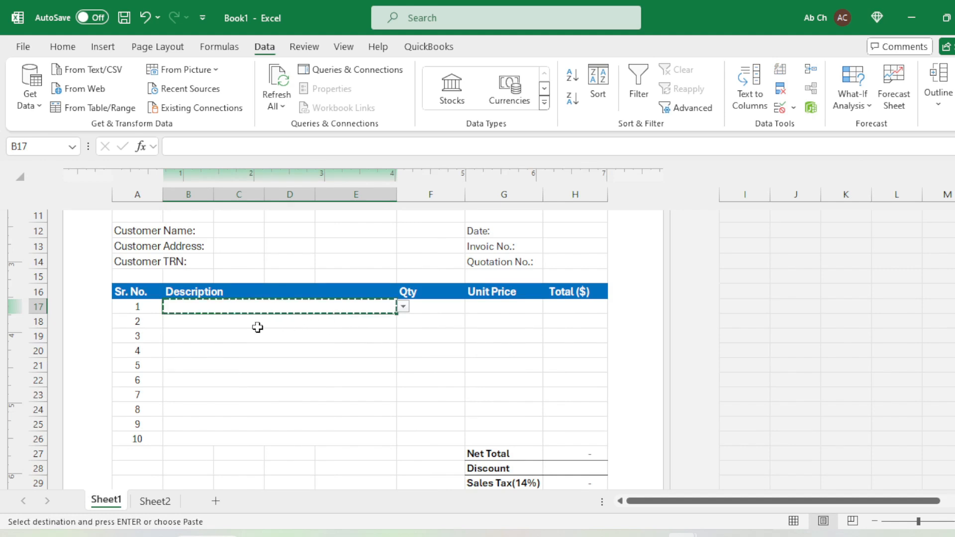
pyautogui.moveTo(257, 327); pyautogui.dragTo(245, 436)
pyautogui.hotkey('ctrl', 'v')
# Verify the pasted product dropdowns work in items 5, 8 and 6
pyautogui.click(298, 372)
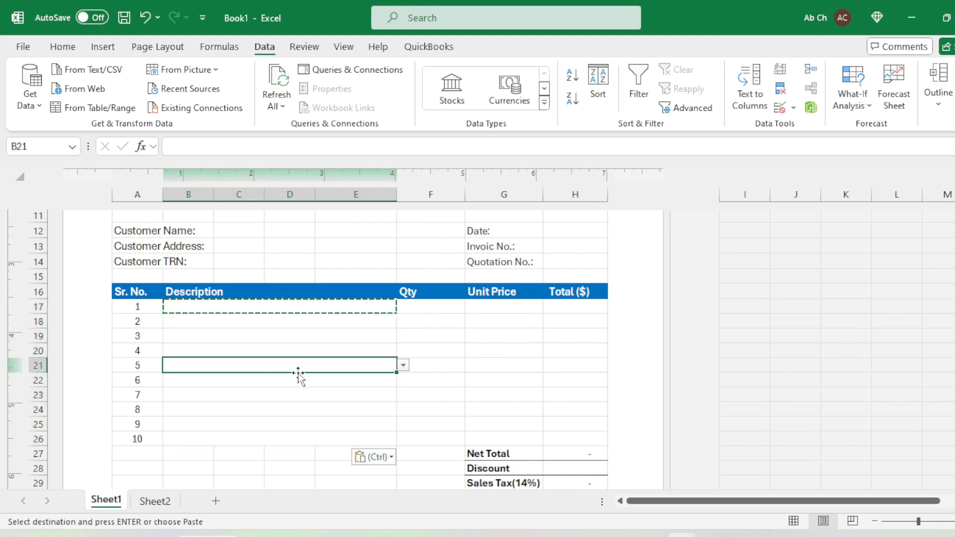
pyautogui.click(402, 366)
pyautogui.click(402, 367)
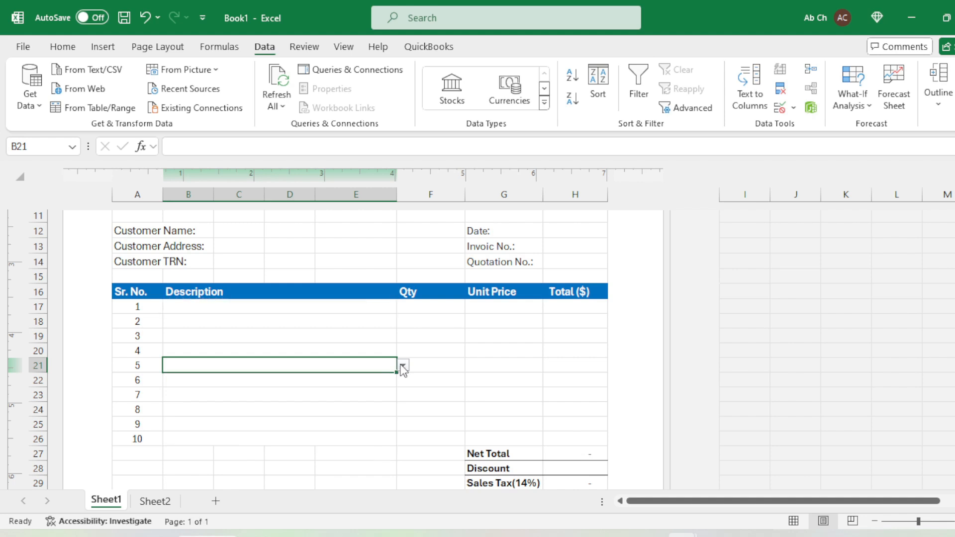
pyautogui.click(335, 411)
pyautogui.click(403, 409)
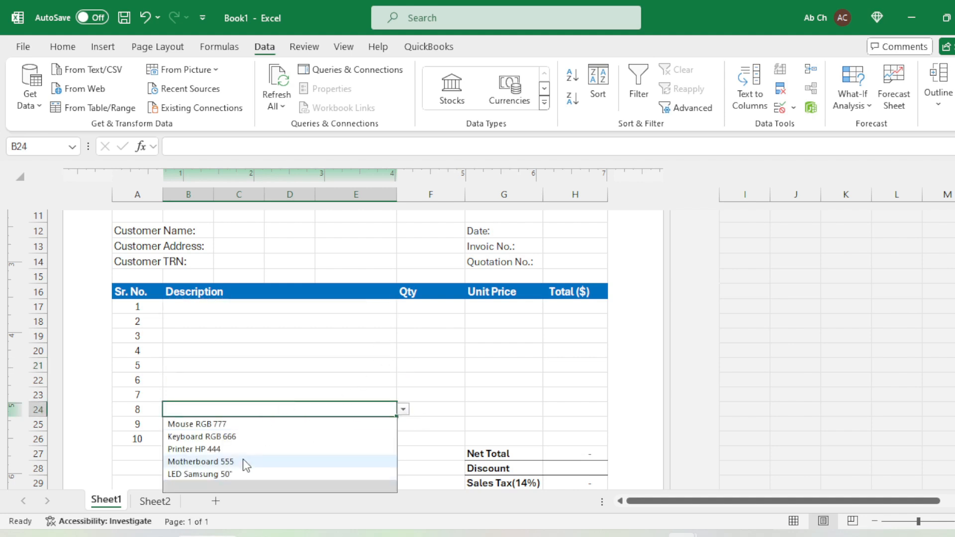
pyautogui.click(245, 378)
pyautogui.click(155, 501)
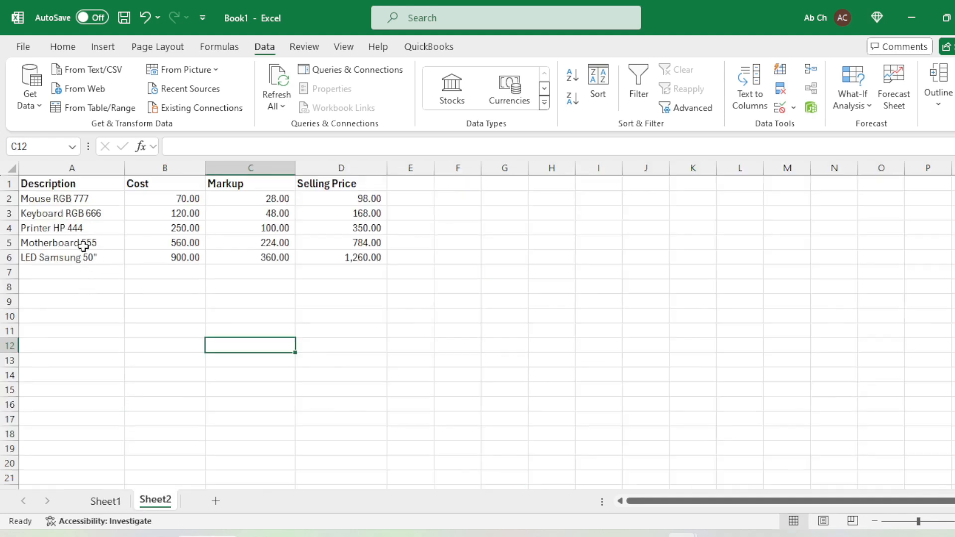
pyautogui.click(75, 271)
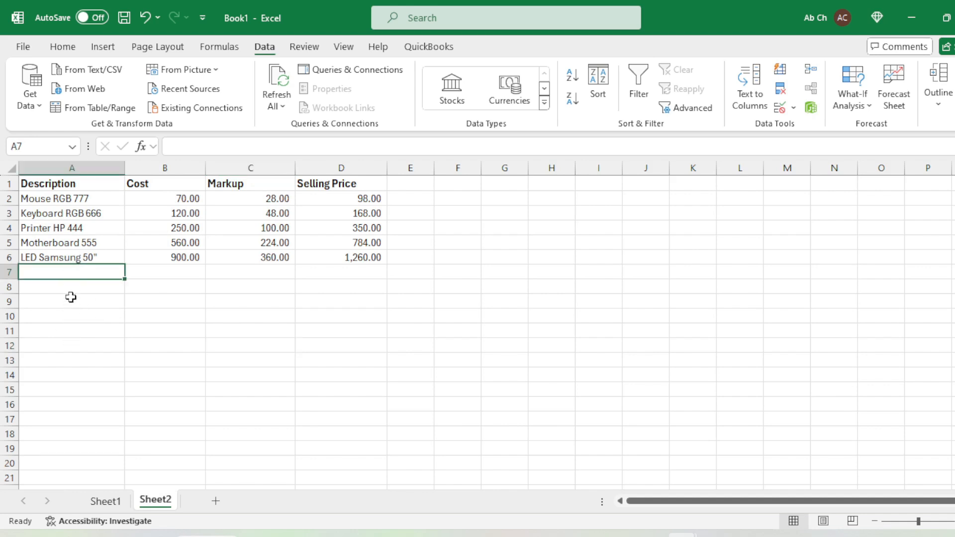
pyautogui.click(105, 501)
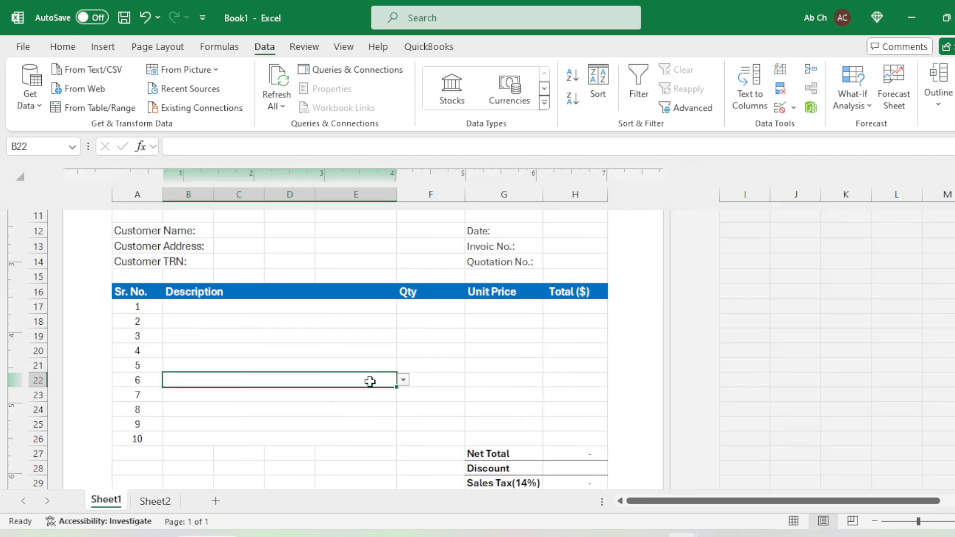
pyautogui.click(403, 379)
pyautogui.press('Escape')
pyautogui.click(309, 354)
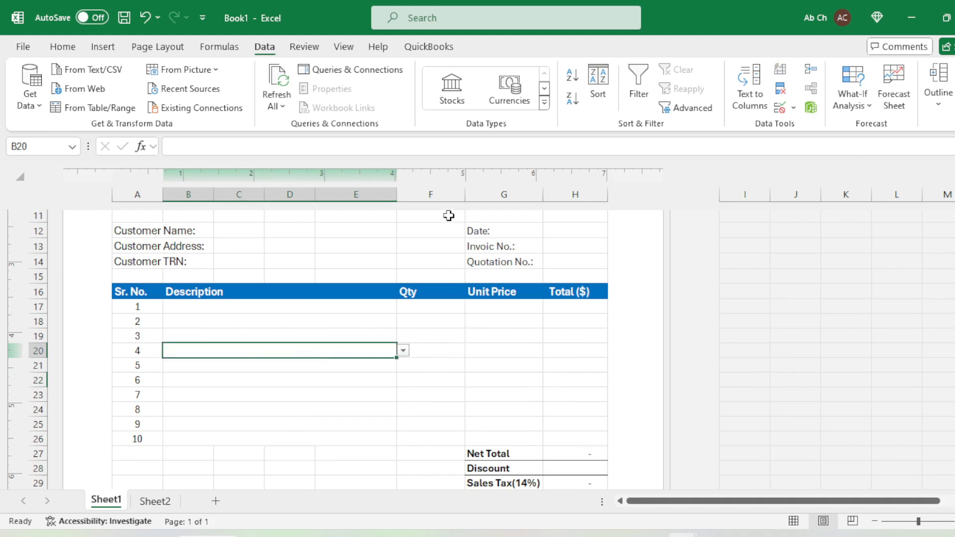
pyautogui.click(496, 309)
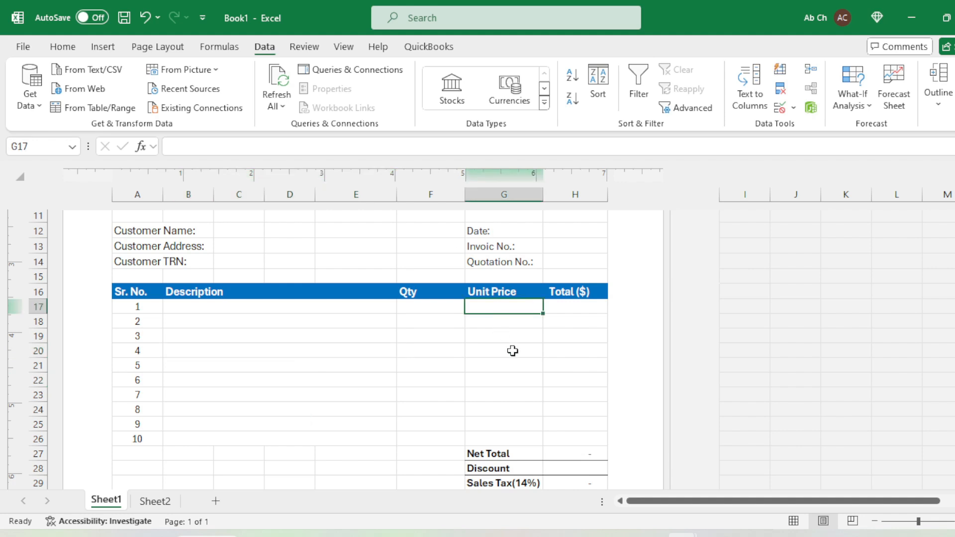
# Begin G17's formula, correcting the mistyped entries to =VLOOKUP(
pyautogui.write('=sum')
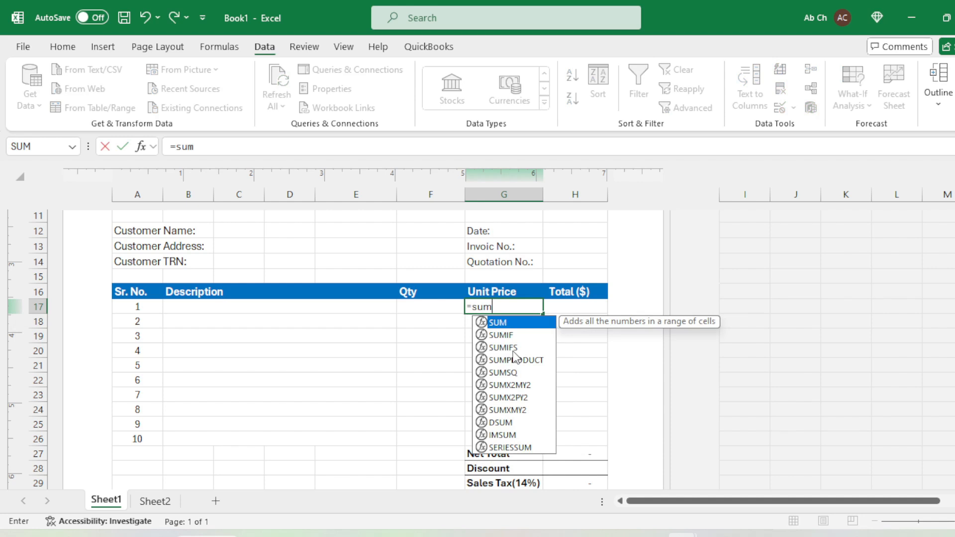
pyautogui.press('BackSpace')
pyautogui.press('BackSpace')
pyautogui.press('BackSpace')
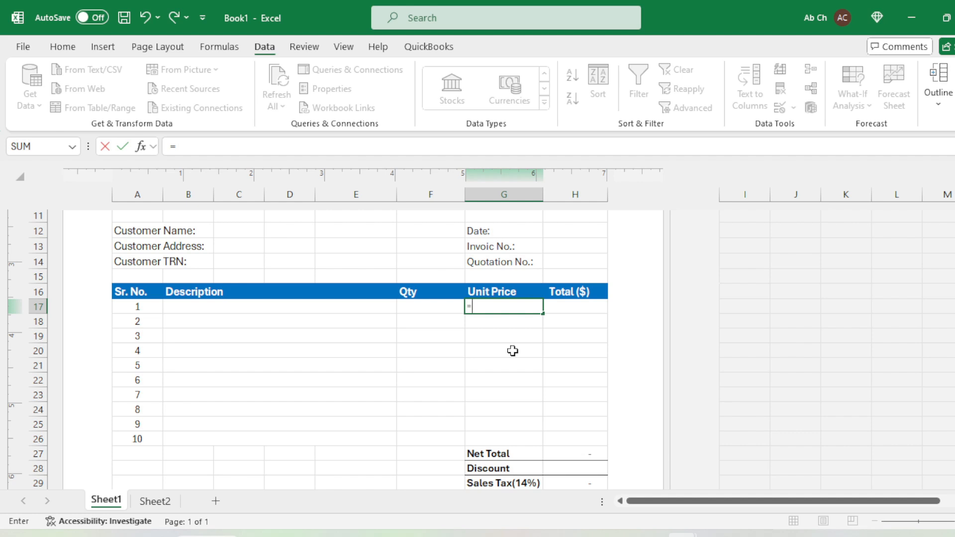
pyautogui.write('`')
pyautogui.click(333, 304)
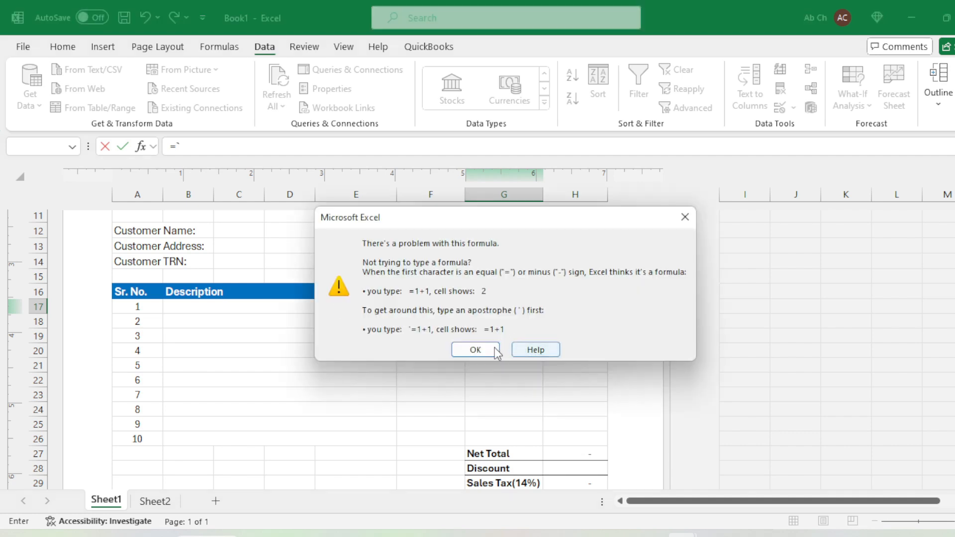
pyautogui.press('Return')
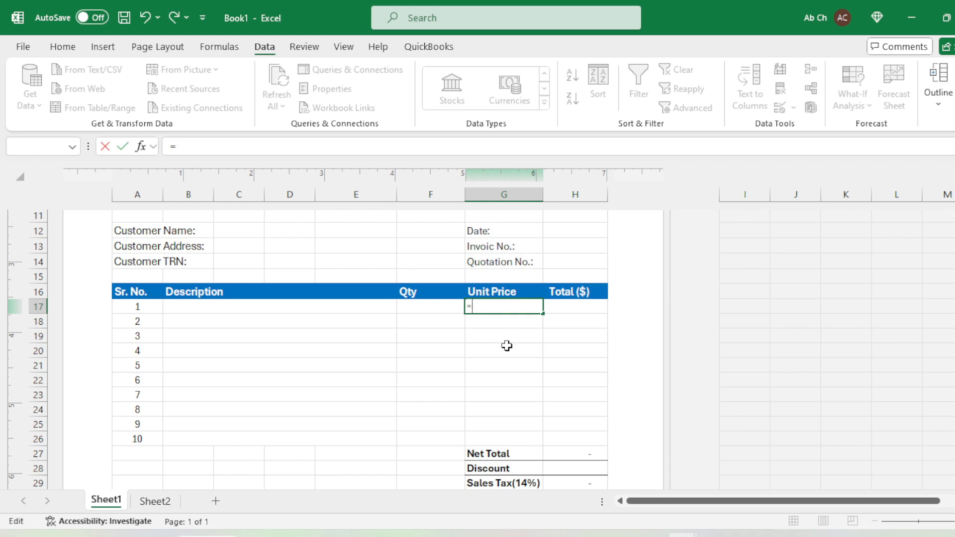
pyautogui.write('voll')
pyautogui.press('BackSpace')
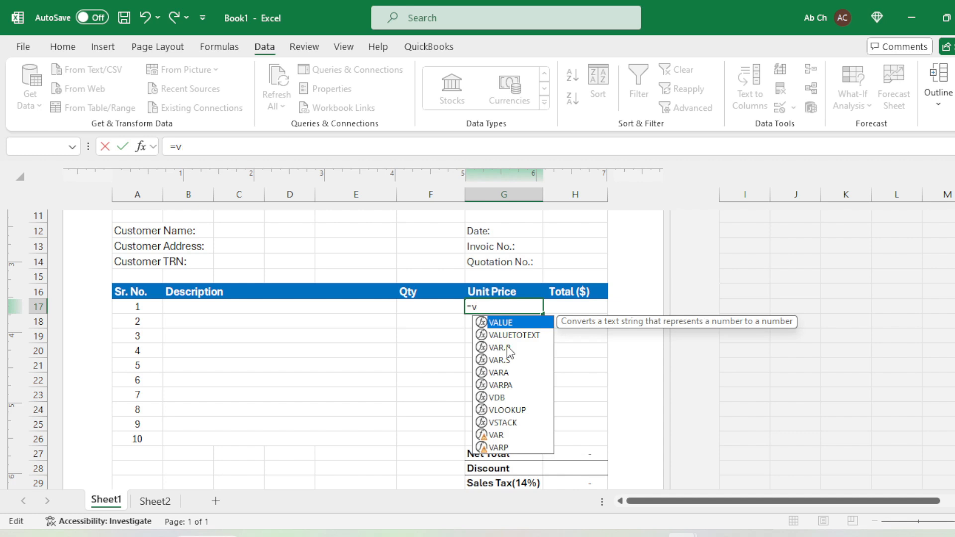
pyautogui.write('loo')
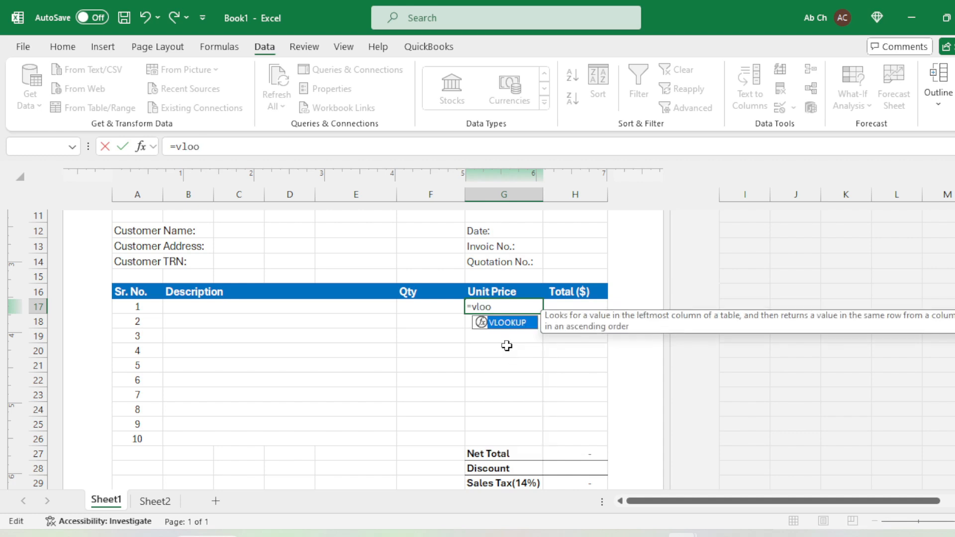
pyautogui.write('kup(')
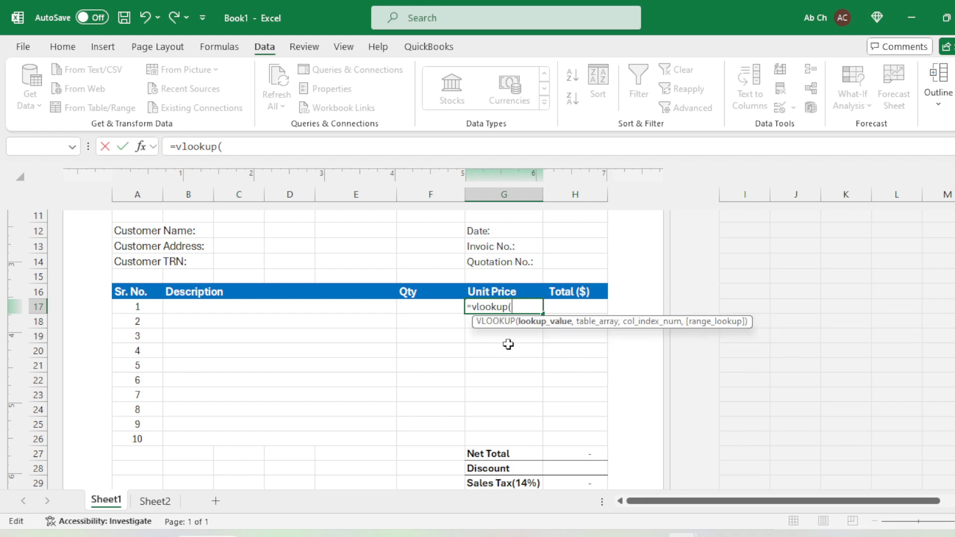
# Complete the lookup as =VLOOKUP(B17,Sheet2!A2:D6,4,0) and commit it
pyautogui.click(264, 310)
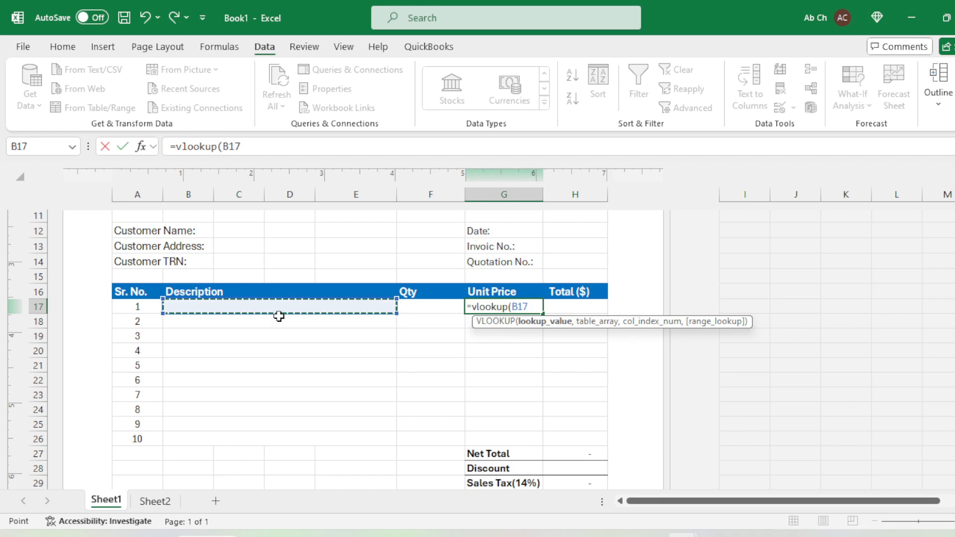
pyautogui.write(',')
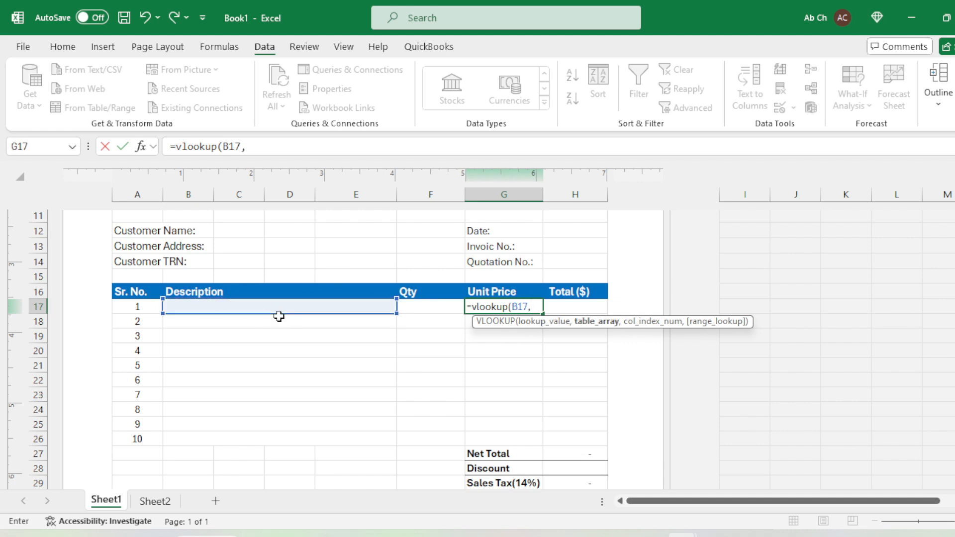
pyautogui.click(155, 501)
pyautogui.moveTo(58, 199); pyautogui.dragTo(326, 251)
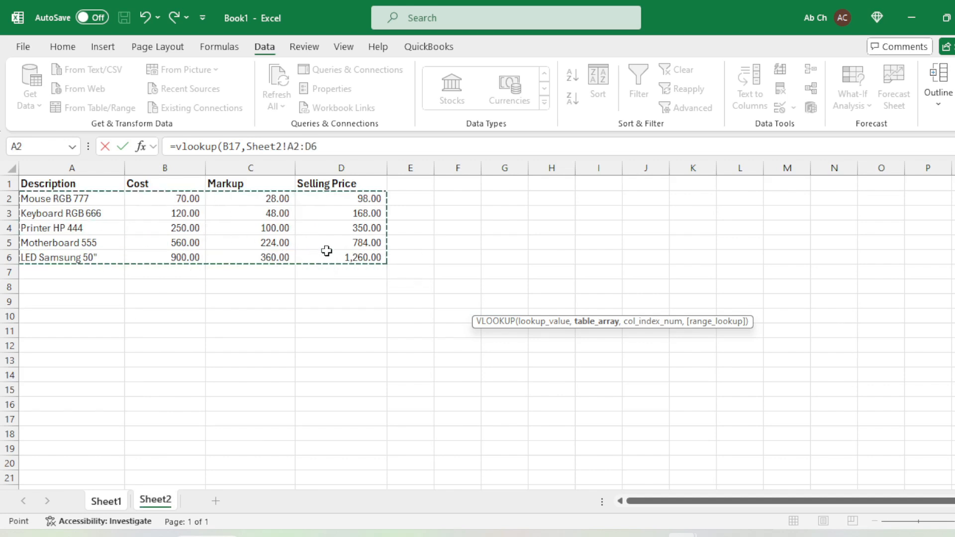
pyautogui.write(',')
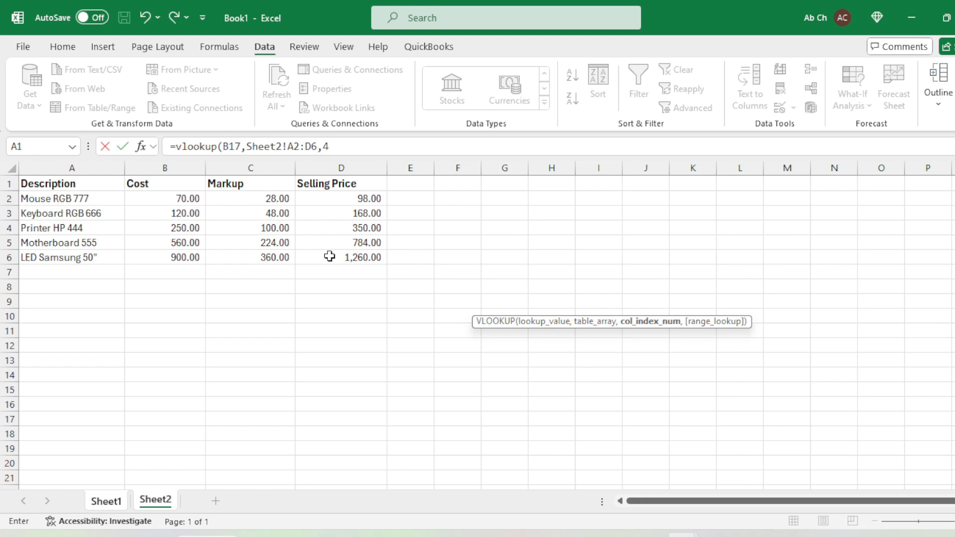
pyautogui.write('4,')
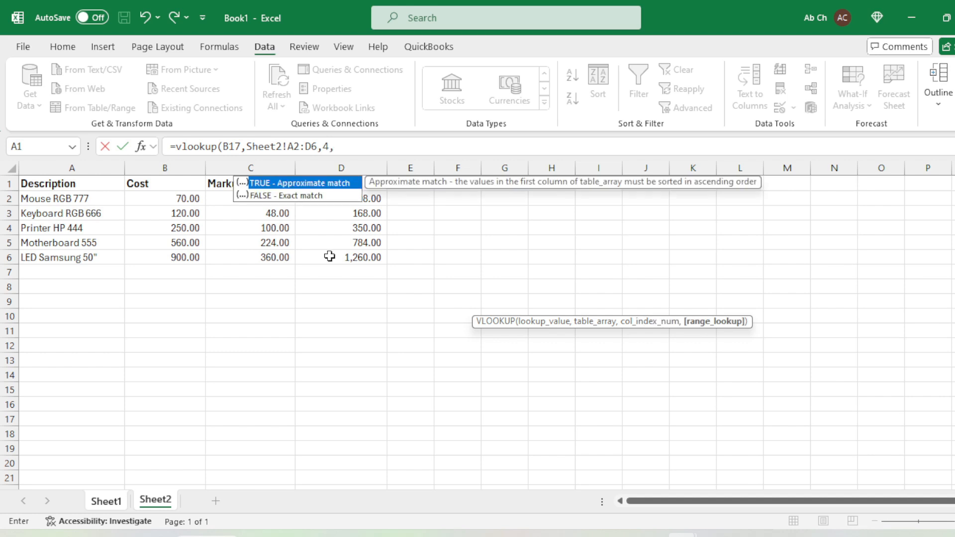
pyautogui.write('0')
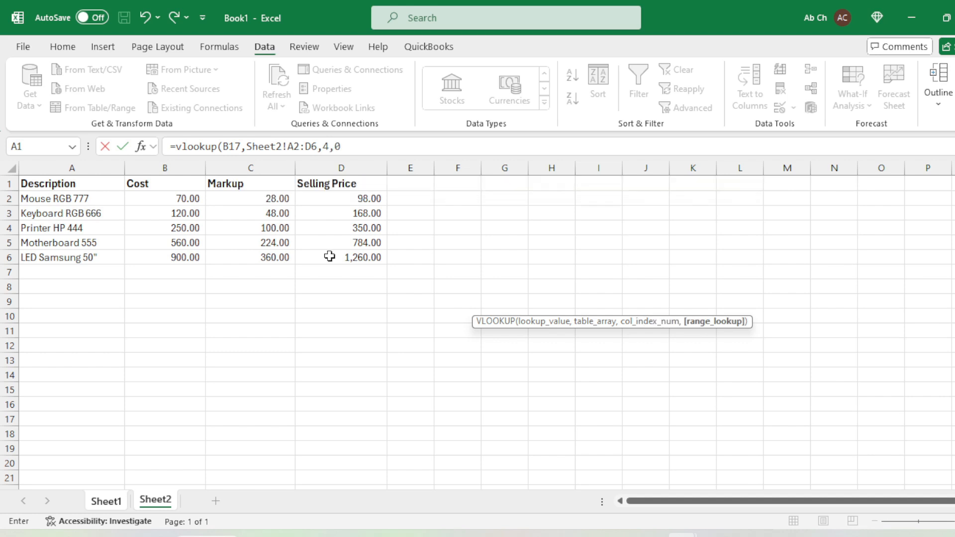
pyautogui.write(')')
pyautogui.press('Return')
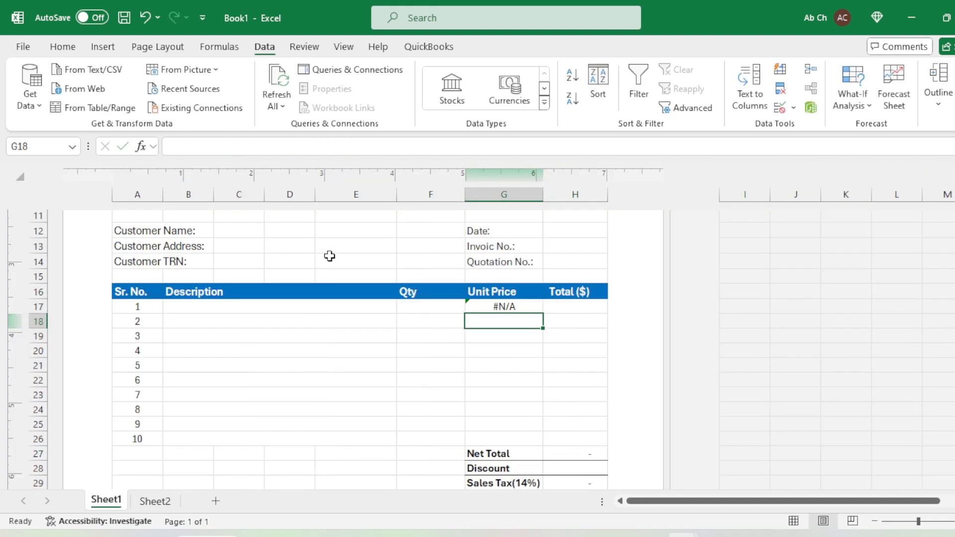
# Choose Mouse RGB 777 for item 1 and confirm its 98 unit price against Sheet2
pyautogui.click(298, 309)
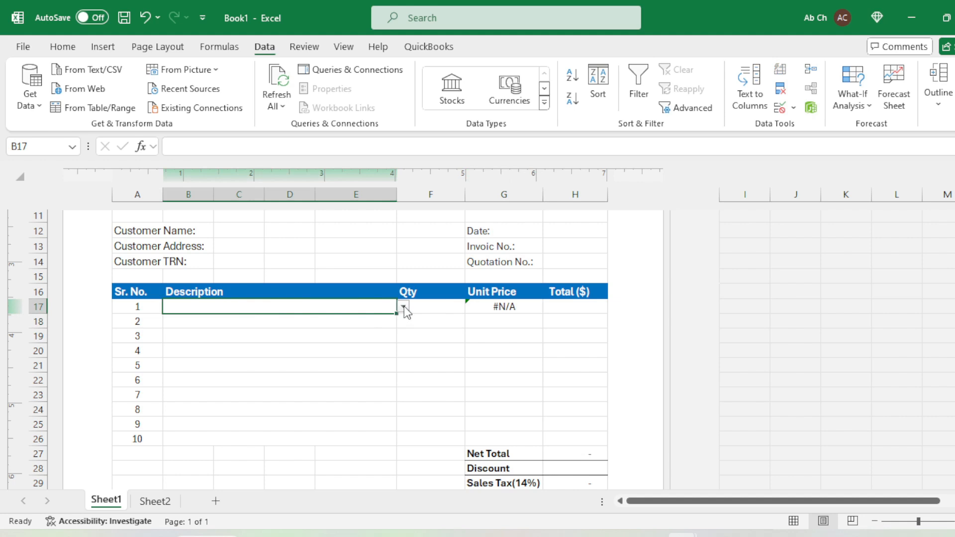
pyautogui.click(404, 305)
pyautogui.click(237, 322)
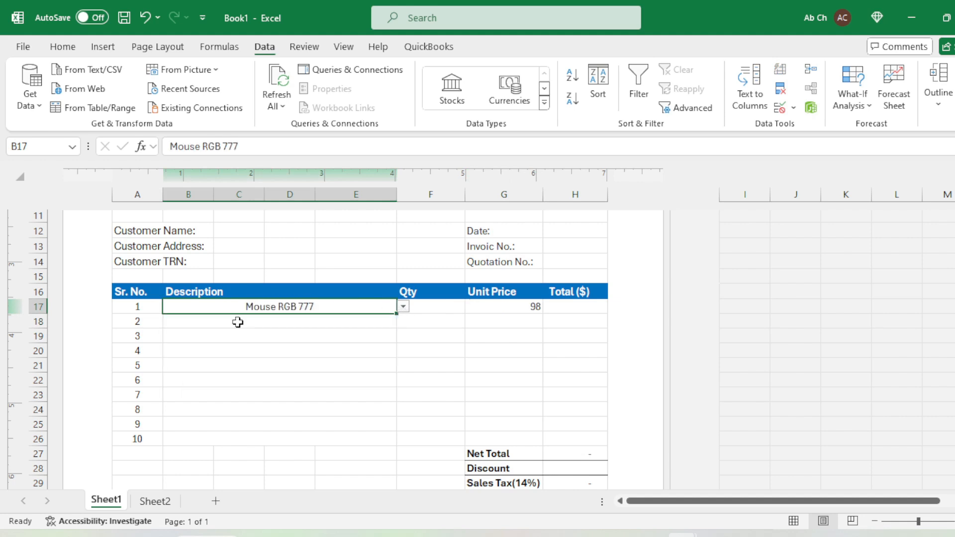
pyautogui.click(498, 306)
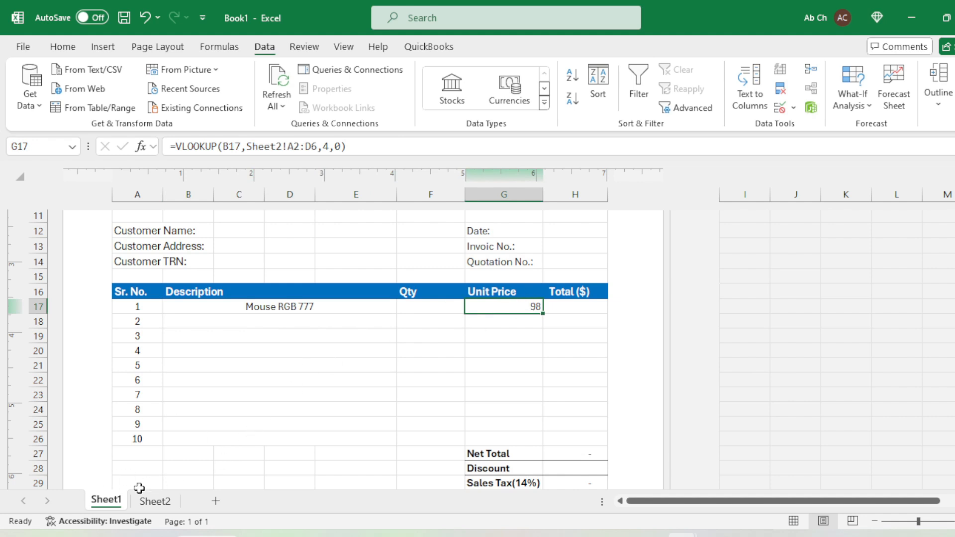
pyautogui.click(152, 500)
pyautogui.click(343, 201)
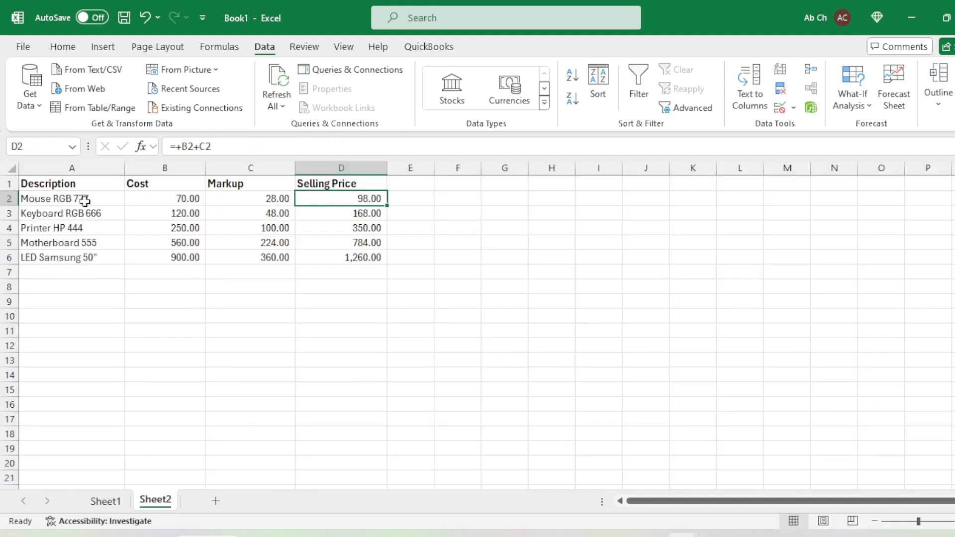
pyautogui.click(102, 500)
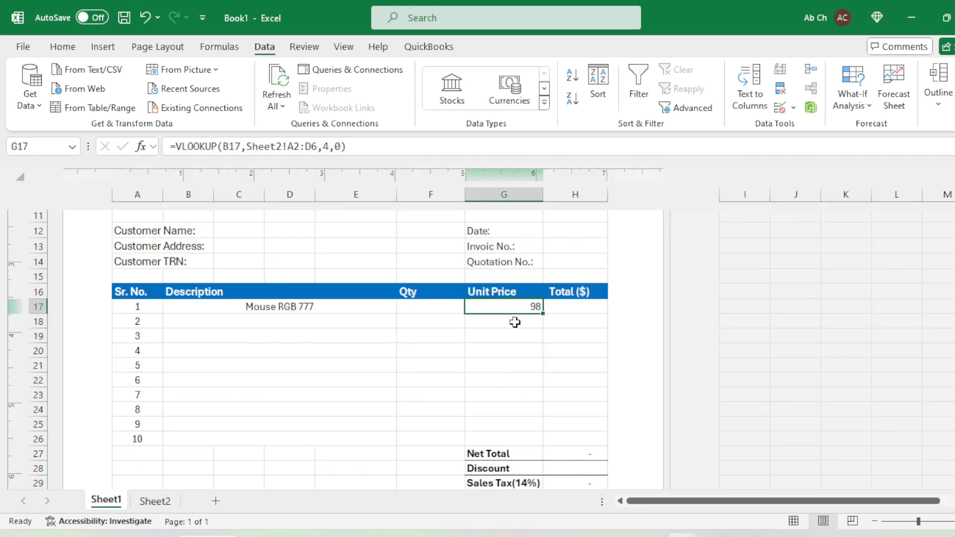
# Copy G17's VLOOKUP formula into the unit price cells G18:G25
pyautogui.hotkey('ctrl', 'c')
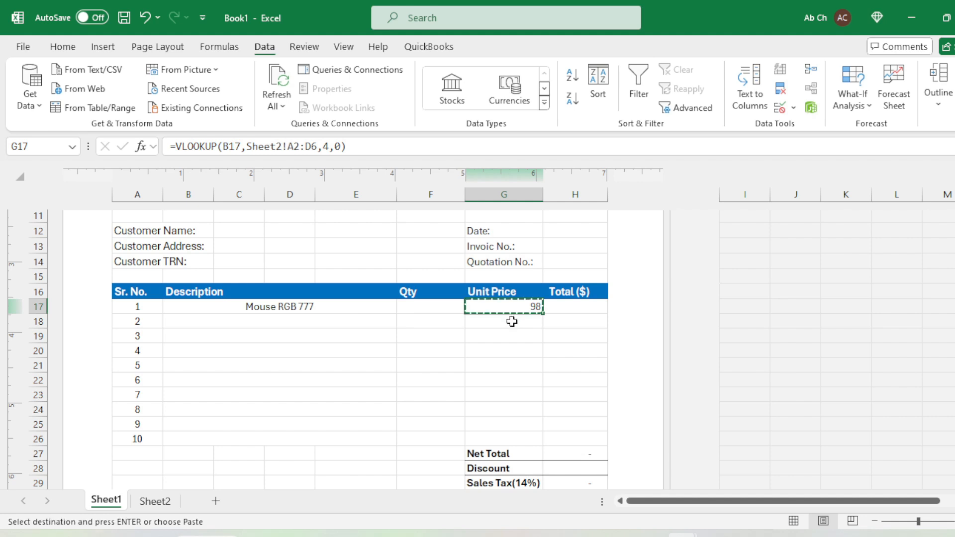
pyautogui.moveTo(511, 322); pyautogui.dragTo(511, 427)
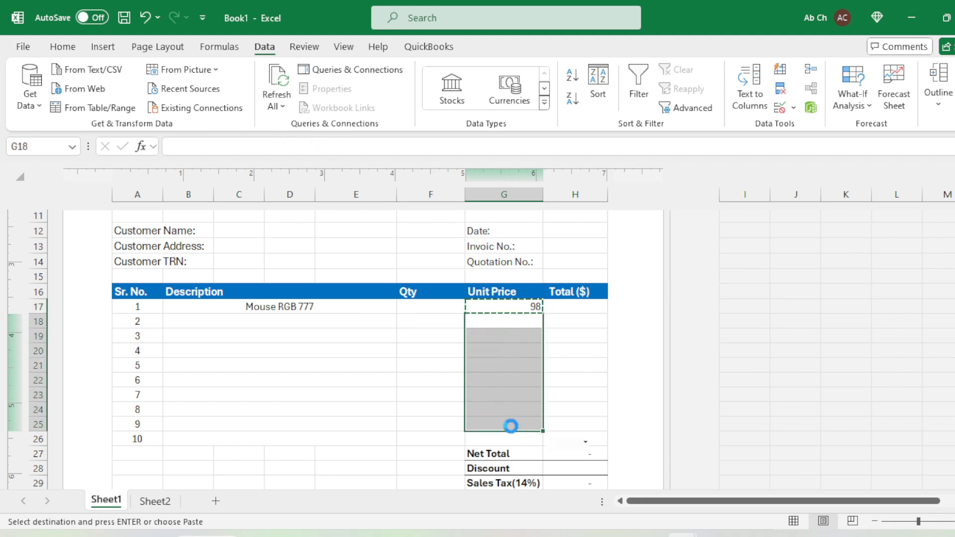
pyautogui.hotkey('ctrl', 'v')
pyautogui.press('Escape')
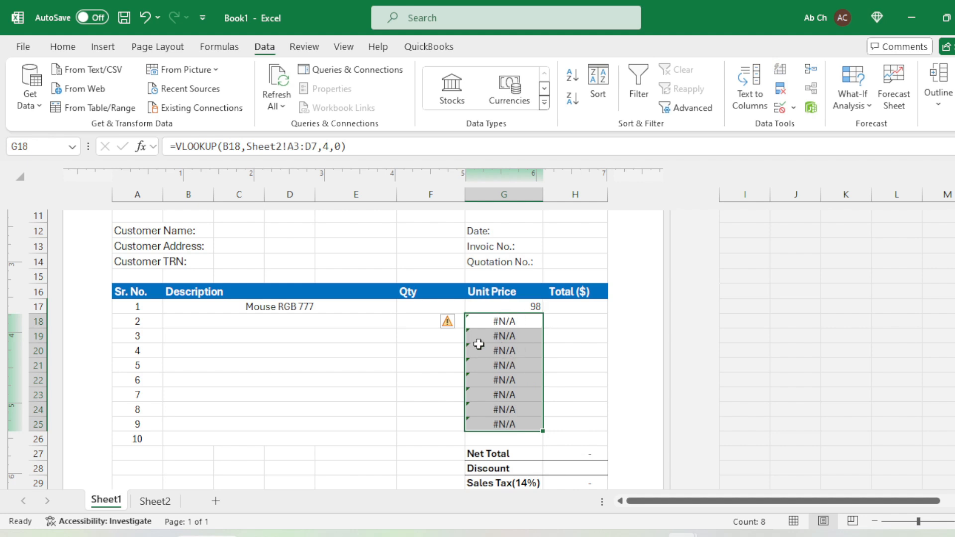
# Wrap G18's lookup in IFERROR(…,"") so a blank item shows empty
pyautogui.click(512, 321)
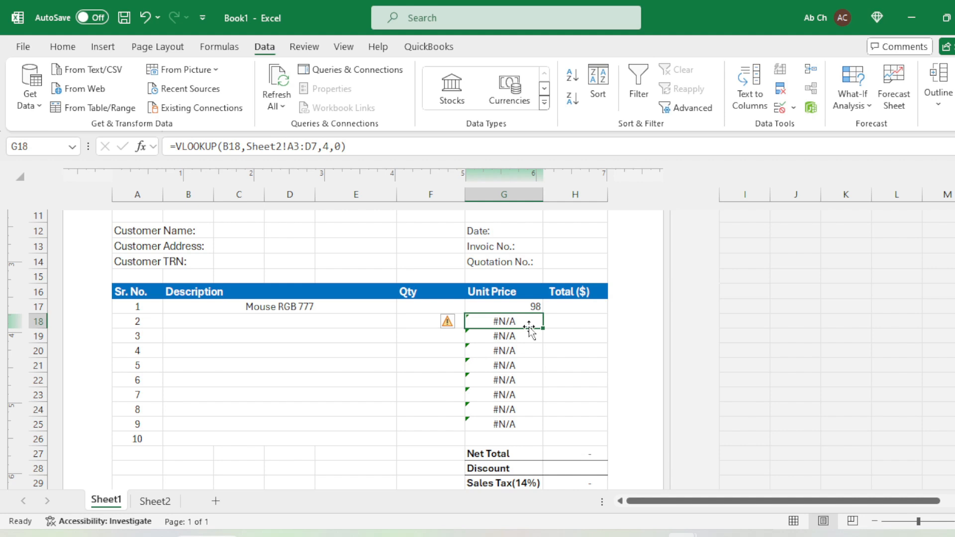
pyautogui.press('F2')
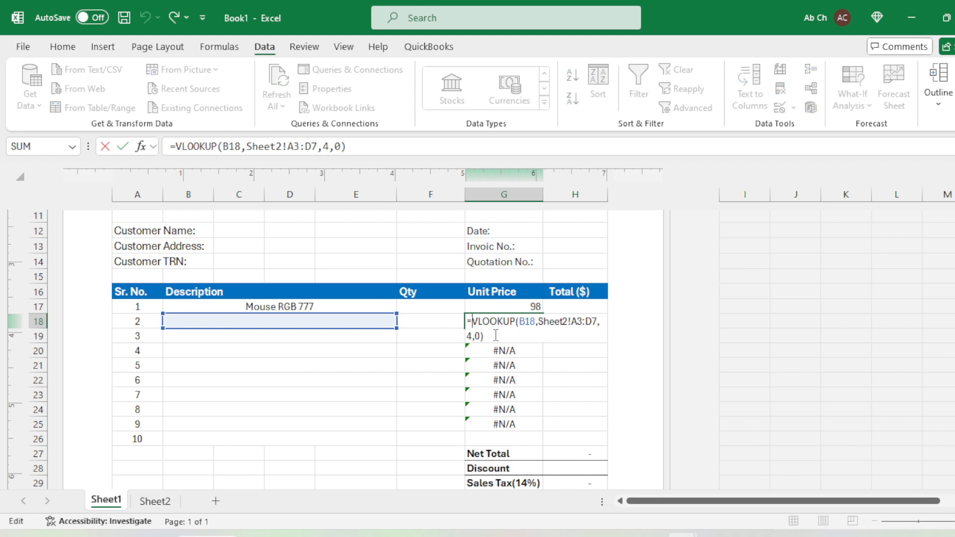
pyautogui.write('i')
pyautogui.press('BackSpace')
pyautogui.write('IFERRO')
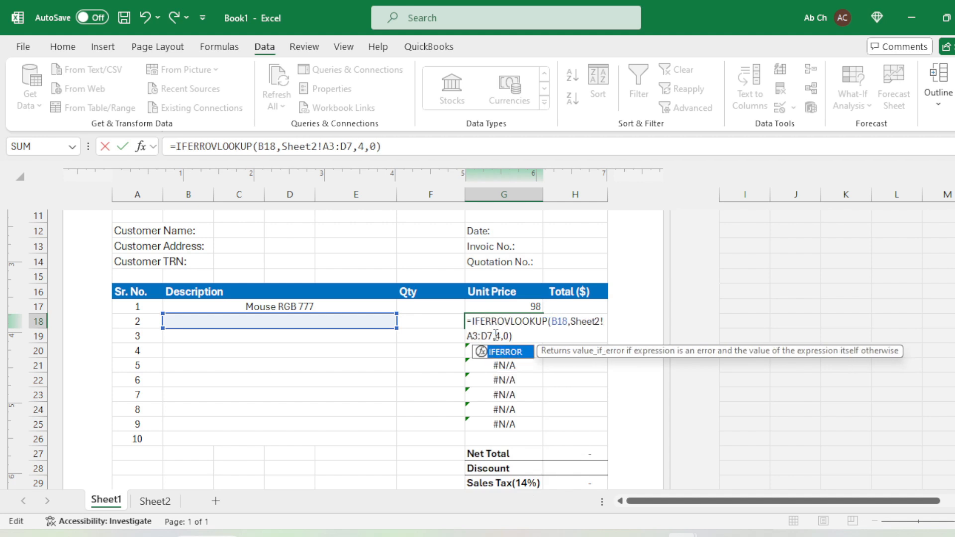
pyautogui.write('R')
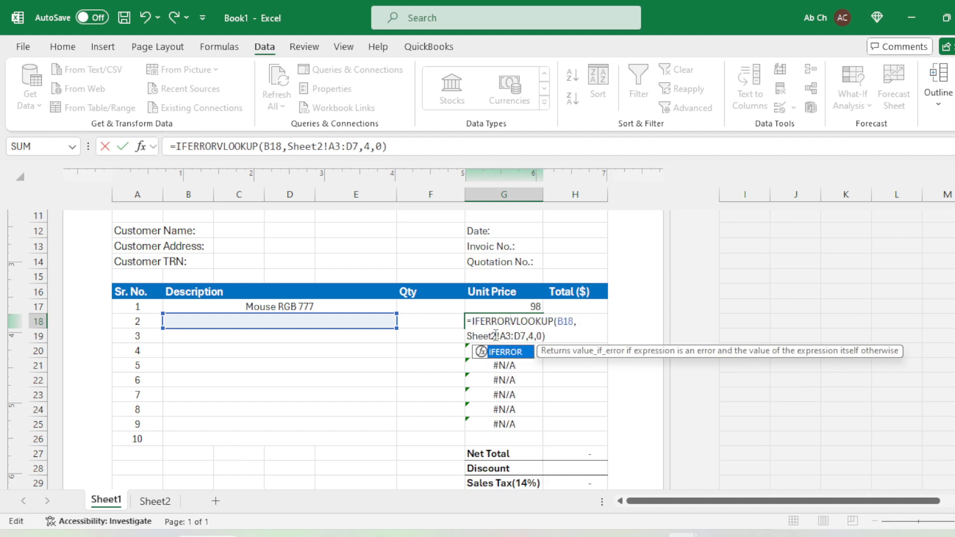
pyautogui.write('(')
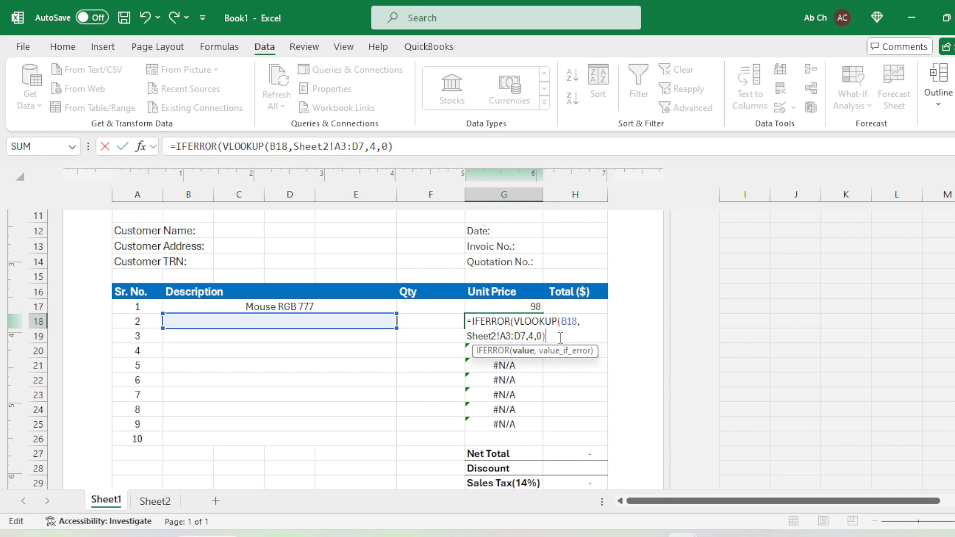
pyautogui.write(',')
pyautogui.write('"")')
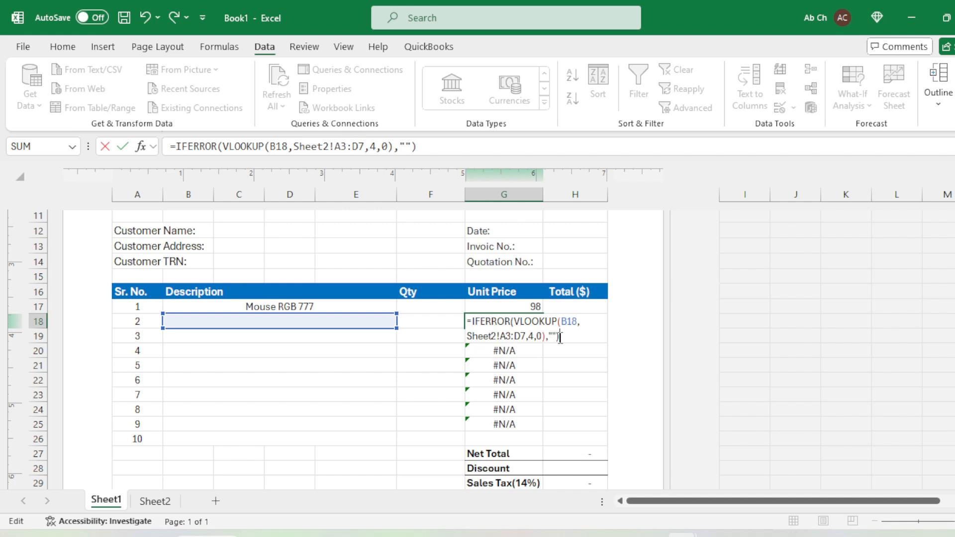
pyautogui.press('Return')
# Copy G18's IFERROR formula down through G25
pyautogui.press('Up')
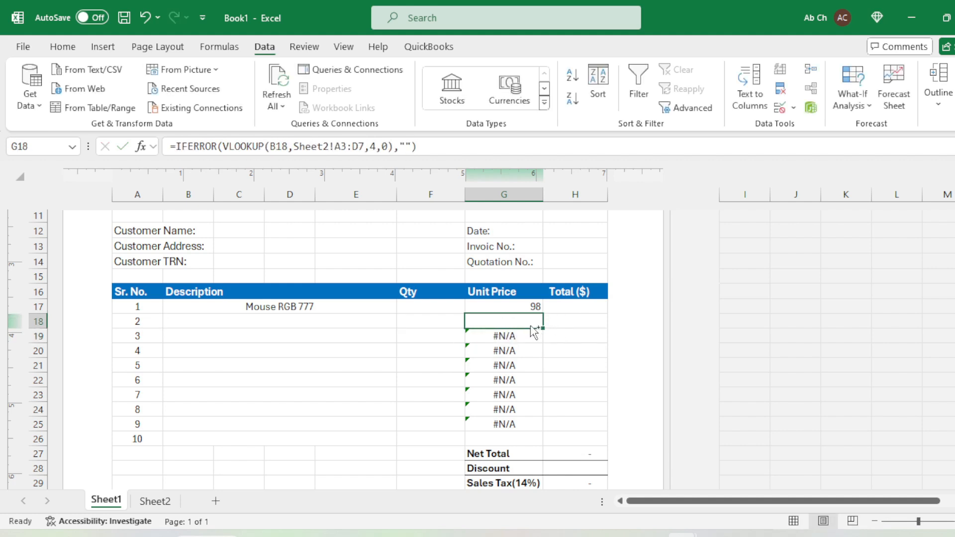
pyautogui.hotkey('ctrl', 'c')
pyautogui.moveTo(517, 334); pyautogui.dragTo(514, 418)
pyautogui.hotkey('ctrl', 'v')
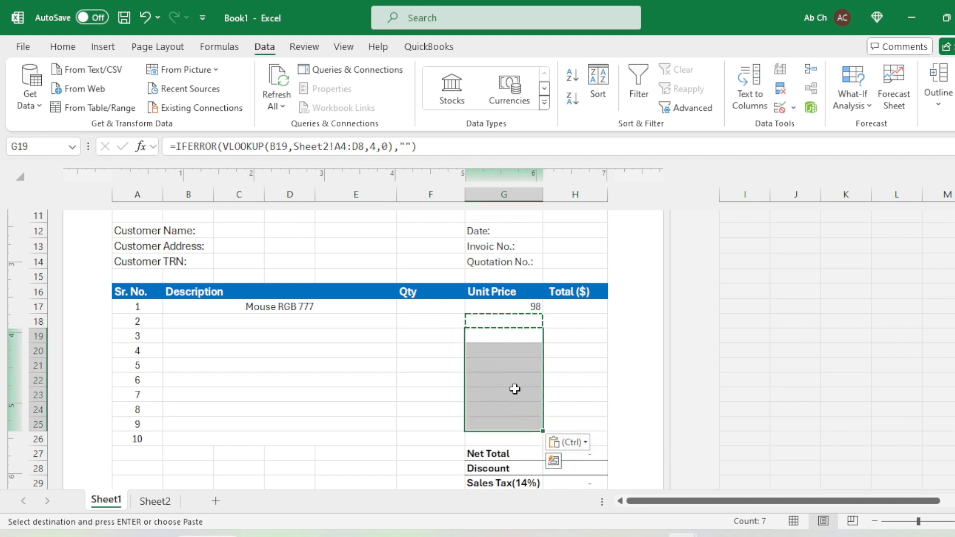
pyautogui.press('Escape')
pyautogui.click(513, 367)
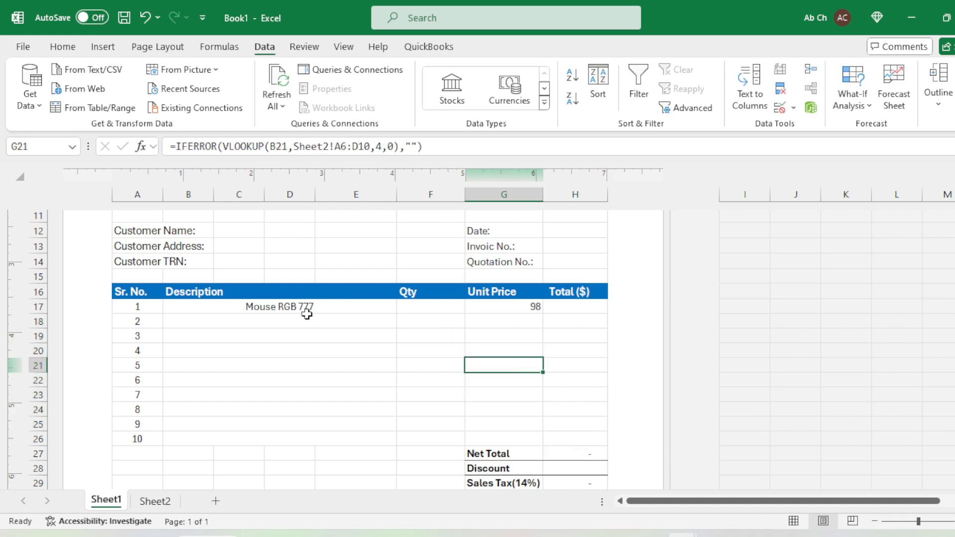
# Choose Printer HP 444 as item 2's description
pyautogui.click(508, 321)
pyautogui.doubleClick(511, 323)
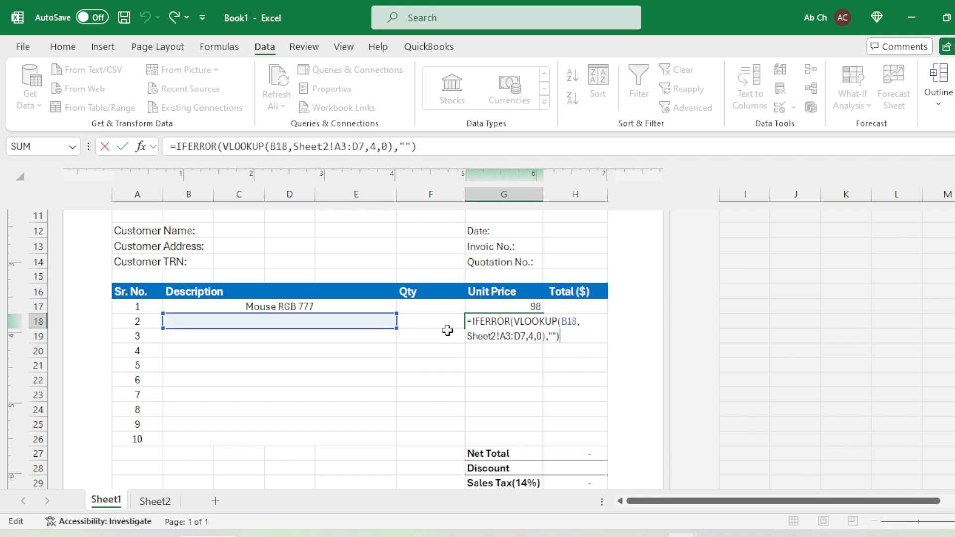
pyautogui.press('Escape')
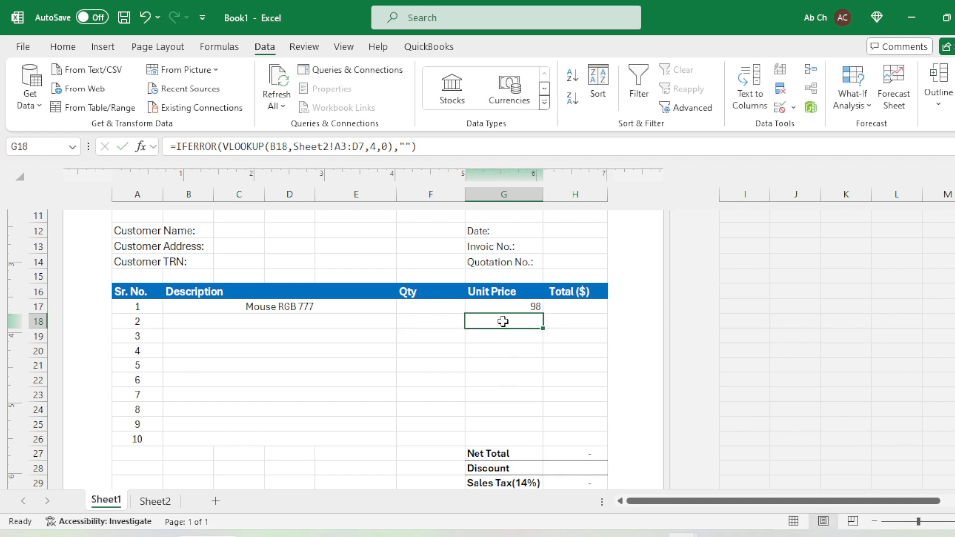
pyautogui.click(327, 324)
pyautogui.click(403, 322)
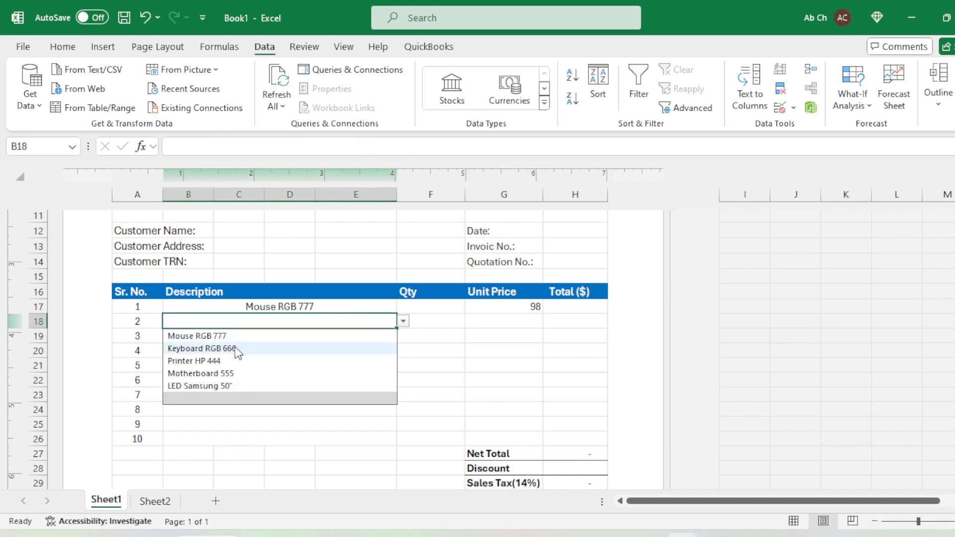
pyautogui.click(228, 360)
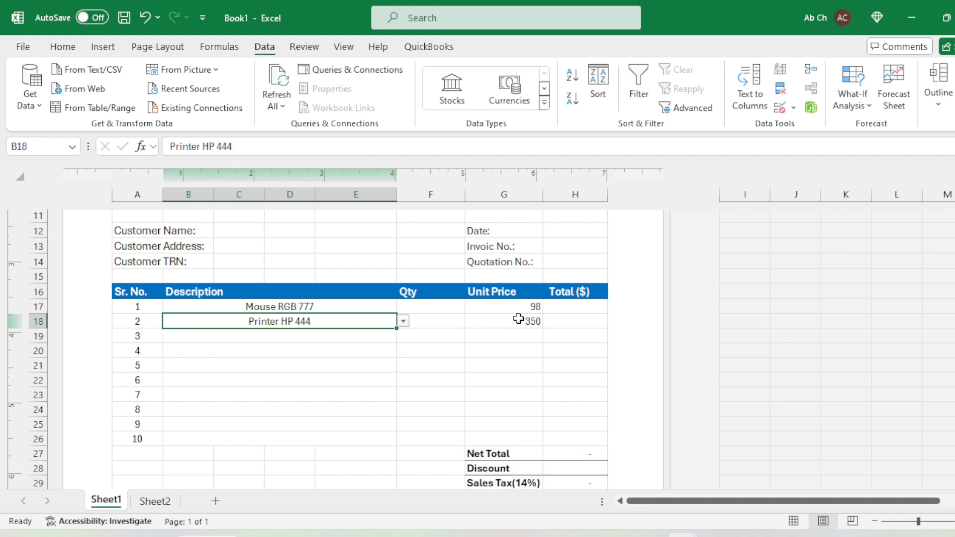
# Confirm item 2's 350 unit price matches Sheet2's selling price for Printer HP 444
pyautogui.click(470, 321)
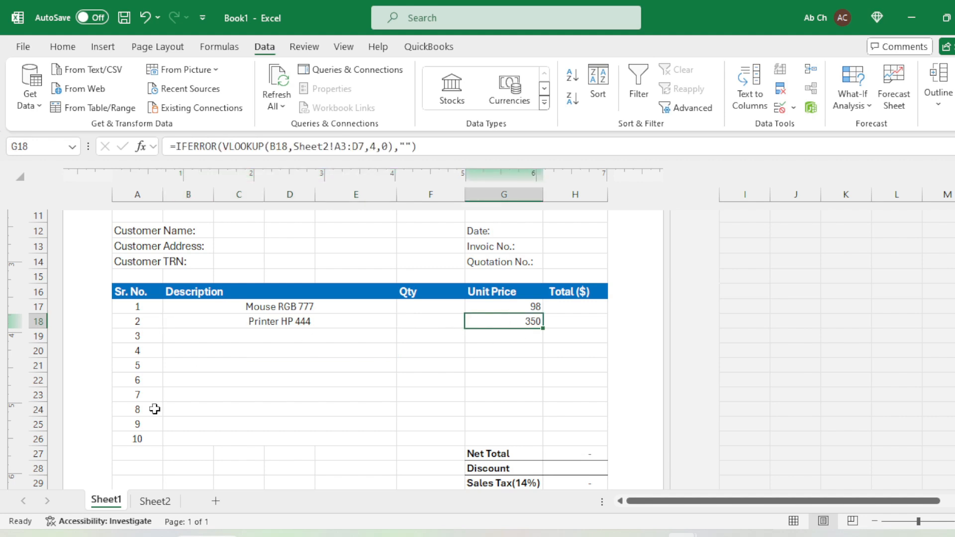
pyautogui.click(149, 502)
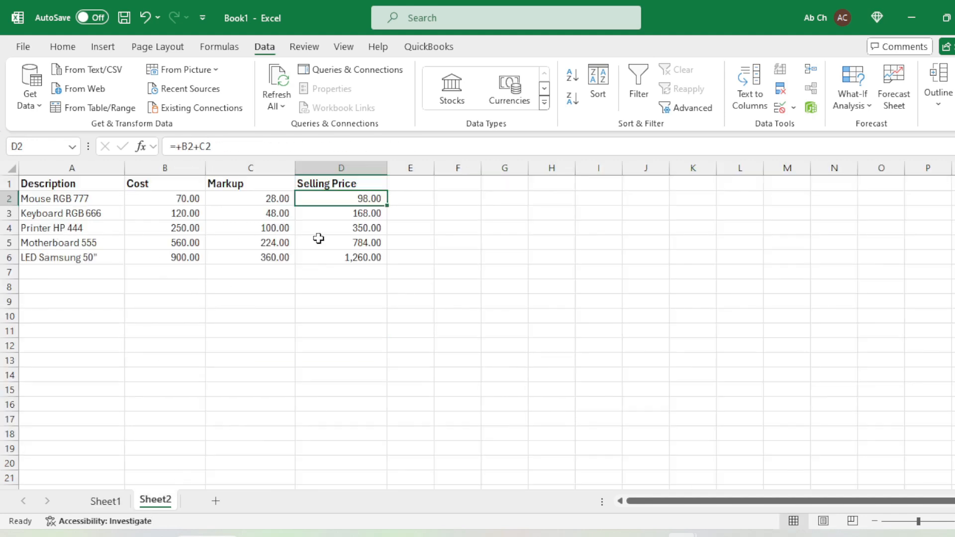
pyautogui.click(336, 243)
pyautogui.click(343, 229)
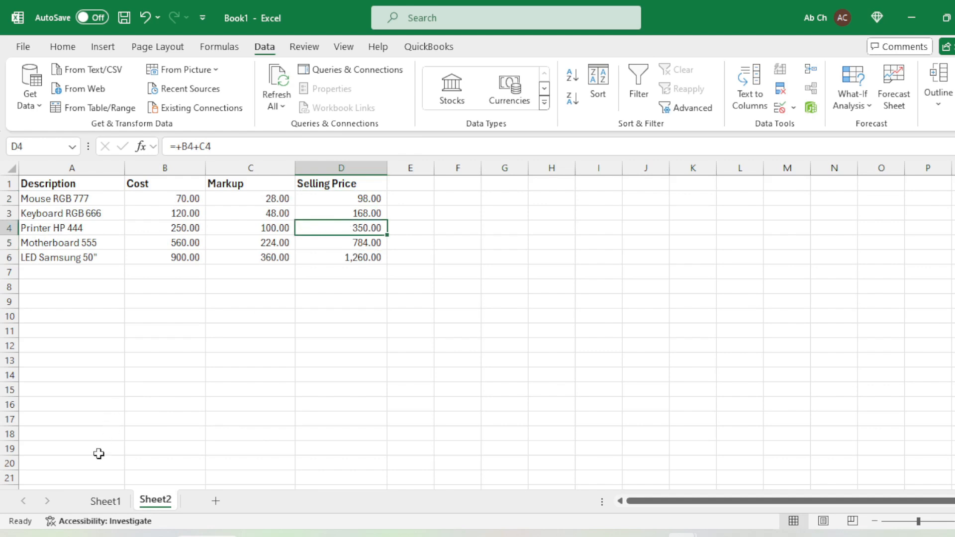
pyautogui.click(106, 501)
pyautogui.click(436, 309)
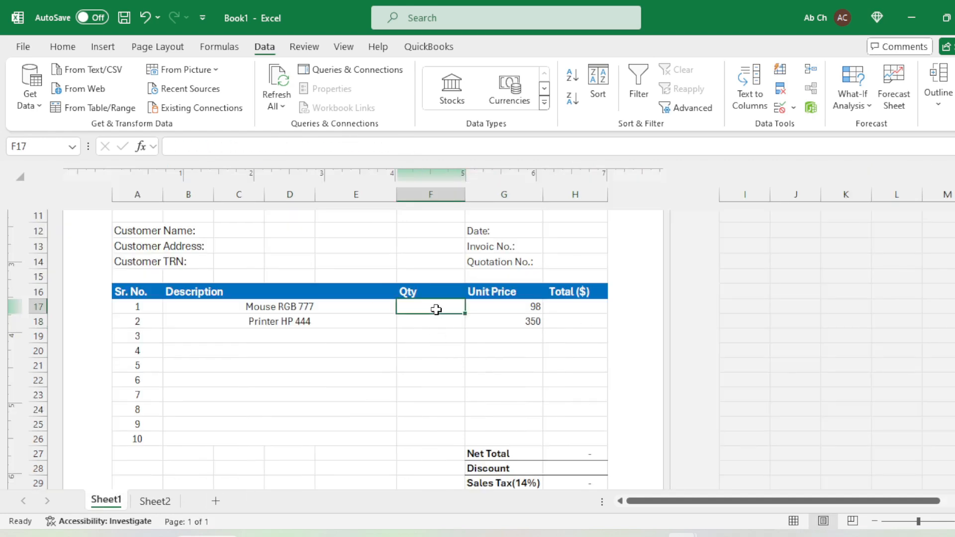
# Enter quantity 2 in F17 and 5 in F18
pyautogui.write('2')
pyautogui.press('Return')
pyautogui.write('5')
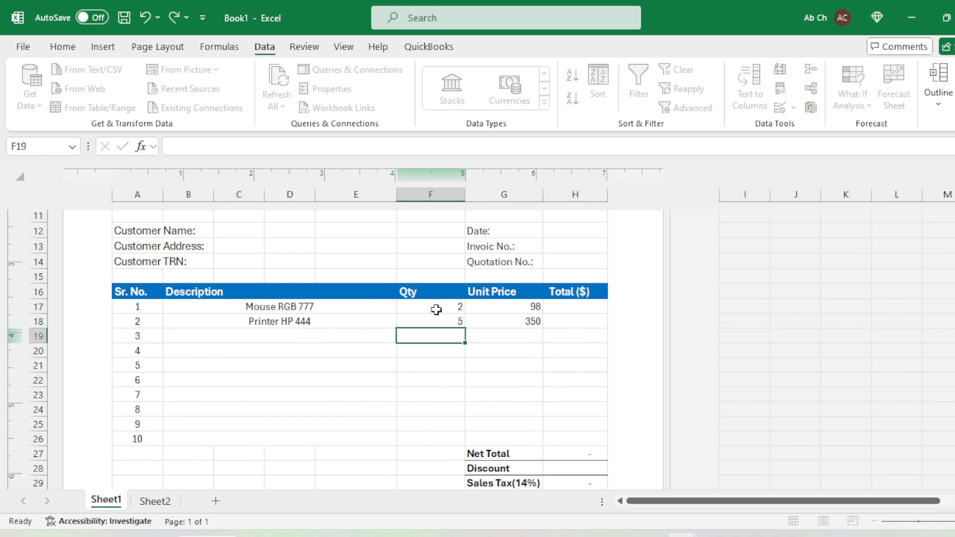
pyautogui.press('Tab')
# Enter the item 1 Total formula =+F17*G17 in H17
pyautogui.press('Up')
pyautogui.press('Right')
pyautogui.write('+')
pyautogui.click(437, 309)
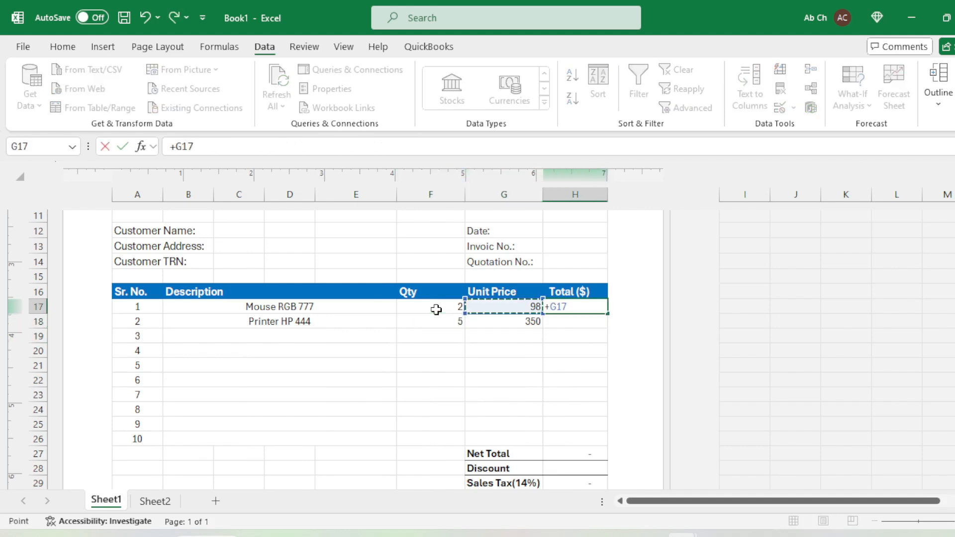
pyautogui.write('*')
pyautogui.press('Left')
pyautogui.press('Return')
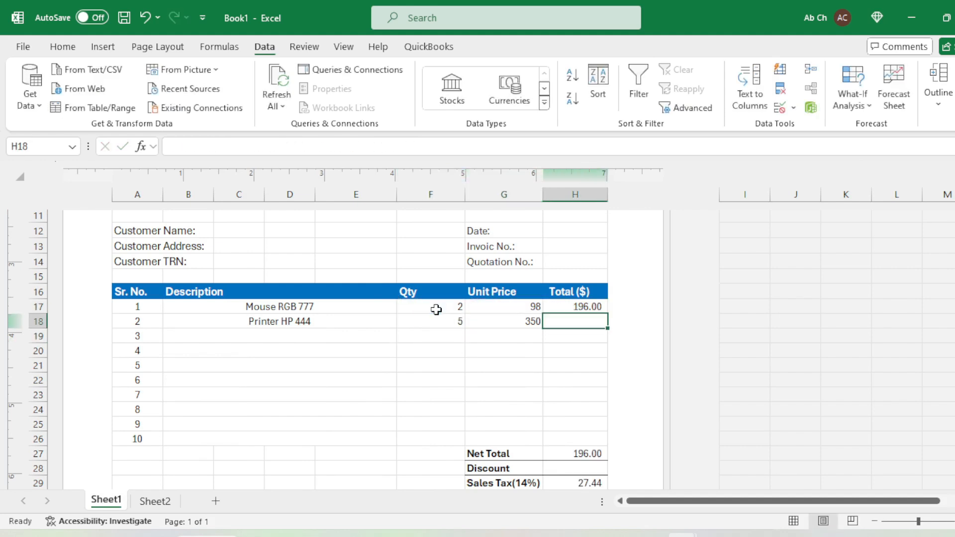
# Copy the H17 Total formula down into H18:H26
pyautogui.press('Up')
pyautogui.hotkey('ctrl', 'c')
pyautogui.press('Down')
pyautogui.hotkey('shift', 'Down')
pyautogui.hotkey('shift', 'Down')
pyautogui.hotkey('shift', 'Down')
pyautogui.hotkey('shift', 'Down')
pyautogui.hotkey('shift', 'Down')
pyautogui.hotkey('shift', 'Down')
pyautogui.hotkey('shift', 'Down')
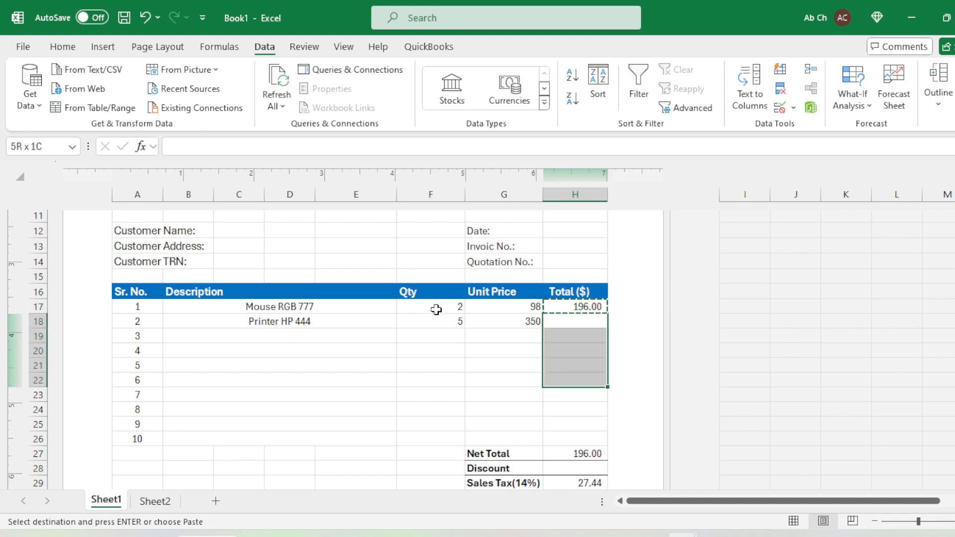
pyautogui.hotkey('shift', 'Down')
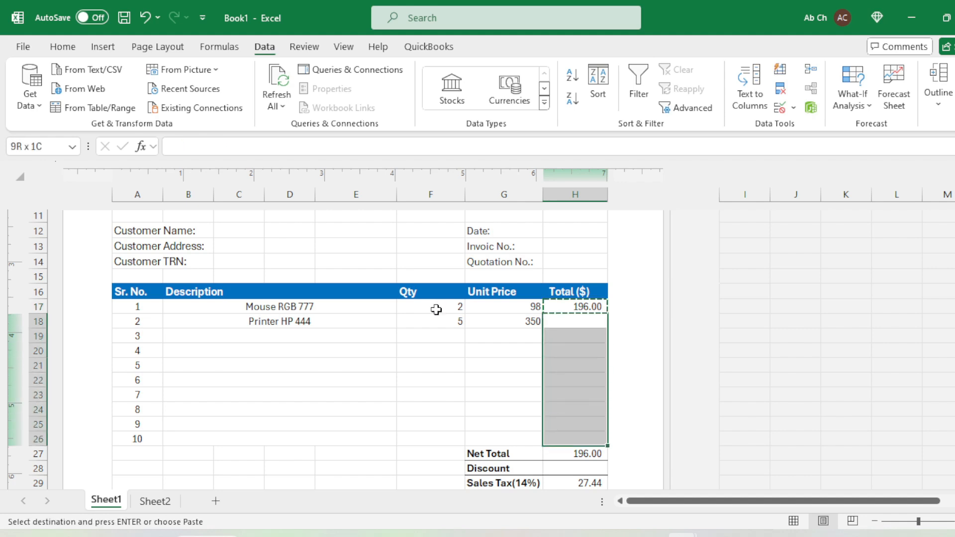
pyautogui.hotkey('ctrl', 'v')
pyautogui.press('Escape')
pyautogui.press('Up')
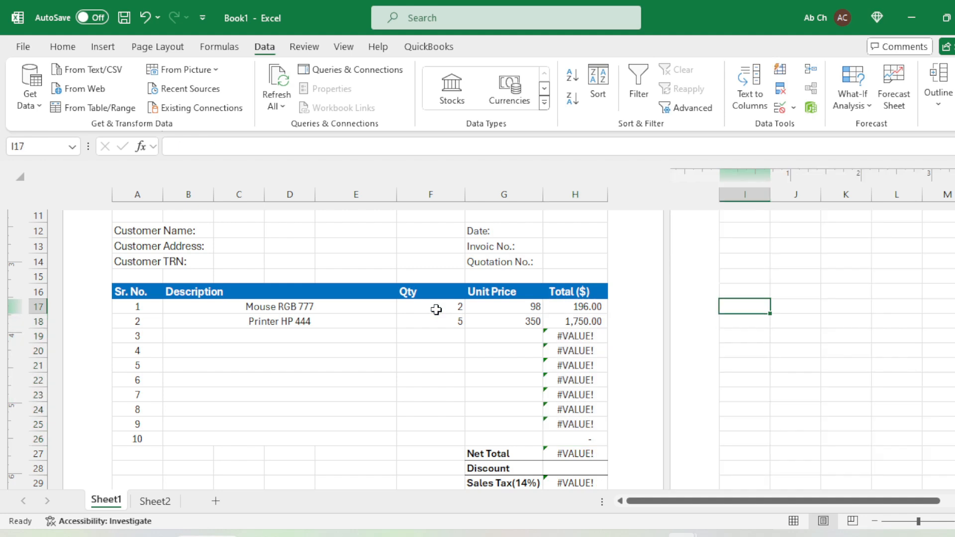
pyautogui.press('Down')
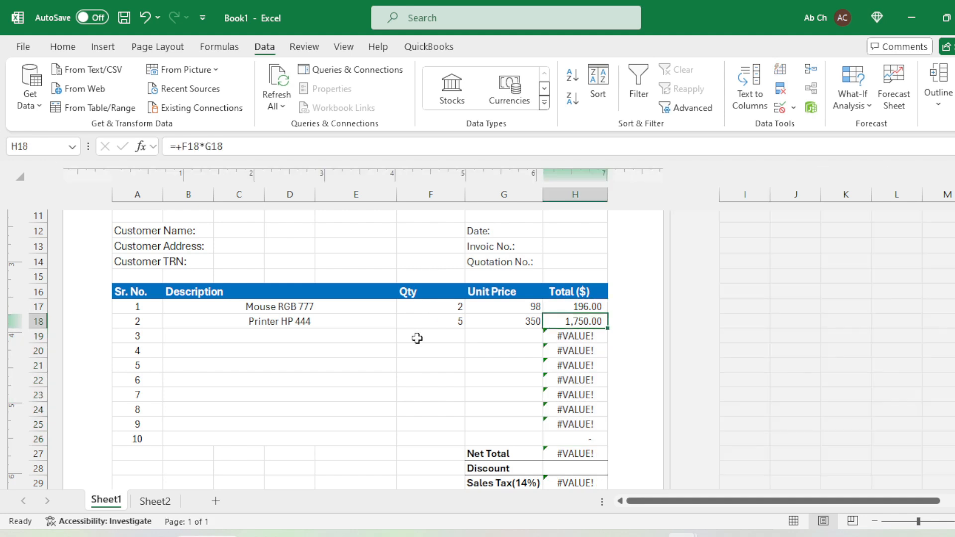
# Rewrite the H19 total as =IFERROR(F19*G19,"") so empty rows show blank
pyautogui.doubleClick(579, 341)
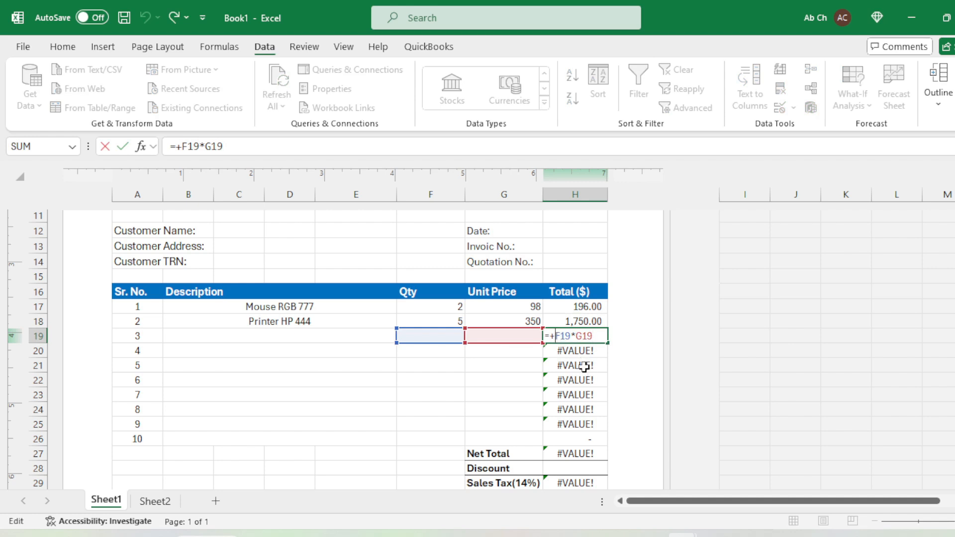
pyautogui.write('IF')
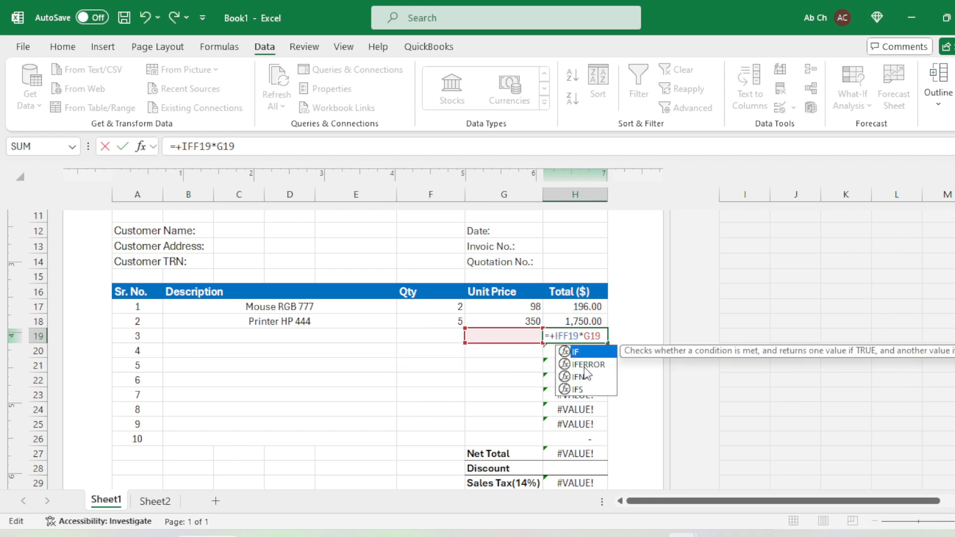
pyautogui.write('ERROR')
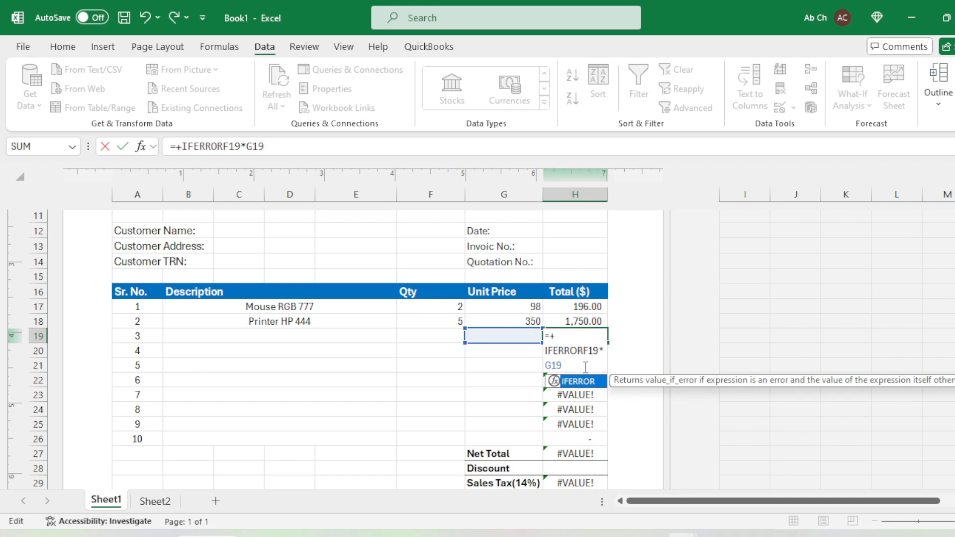
pyautogui.click(573, 338)
pyautogui.press('BackSpace')
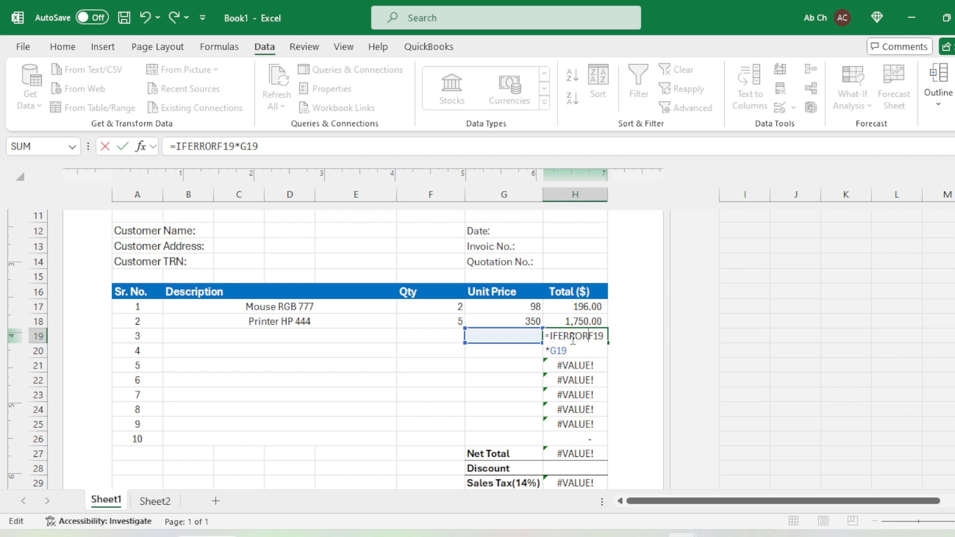
pyautogui.write('(')
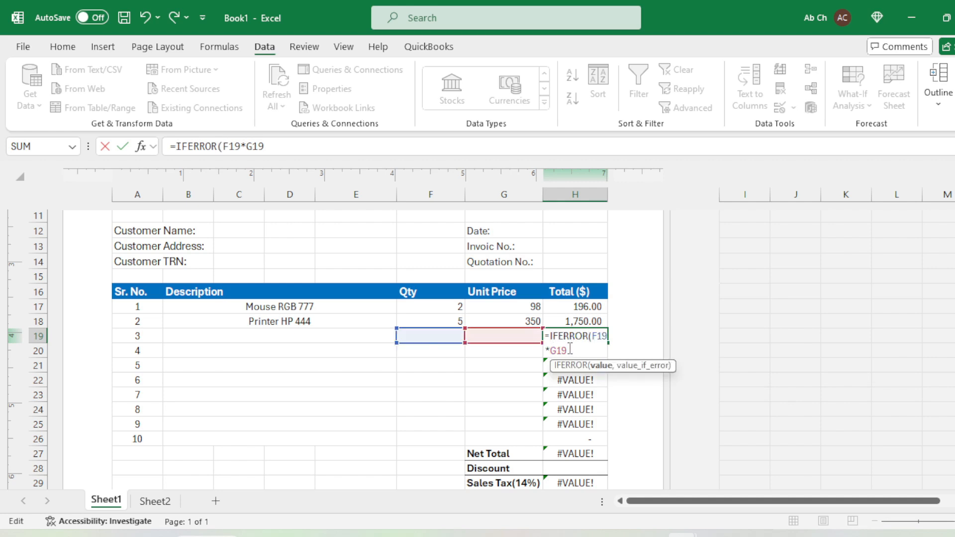
pyautogui.press('End')
pyautogui.write(',')
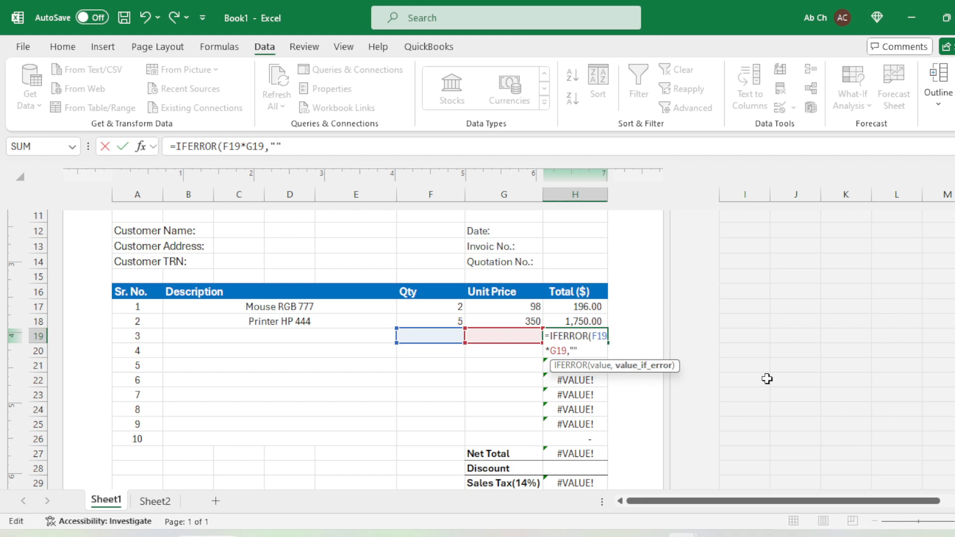
pyautogui.press('Return')
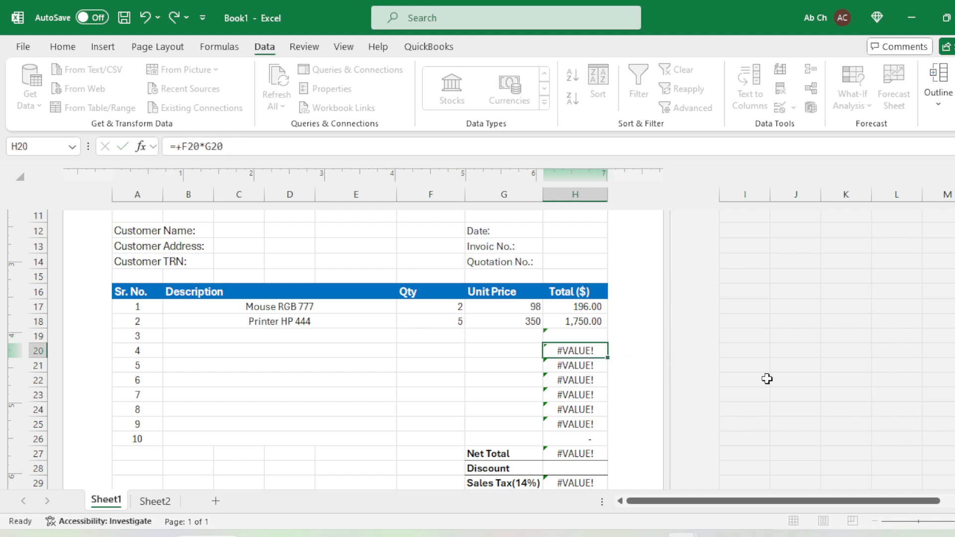
pyautogui.press('Up')
# Copy the IFERROR total formula down into H20:H25
pyautogui.hotkey('shift', 'Down')
pyautogui.hotkey('ctrl', 'c')
pyautogui.press('Down')
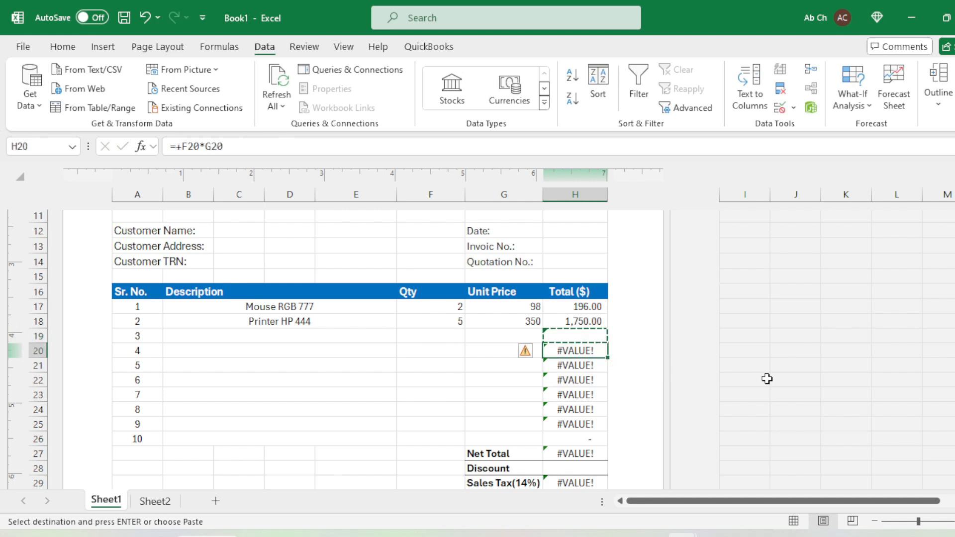
pyautogui.hotkey('shift', 'Down')
pyautogui.hotkey('shift', 'Down')
pyautogui.hotkey('shift', 'Down')
pyautogui.hotkey('shift', 'Down')
pyautogui.hotkey('shift', 'Down')
pyautogui.hotkey('ctrl', 'v')
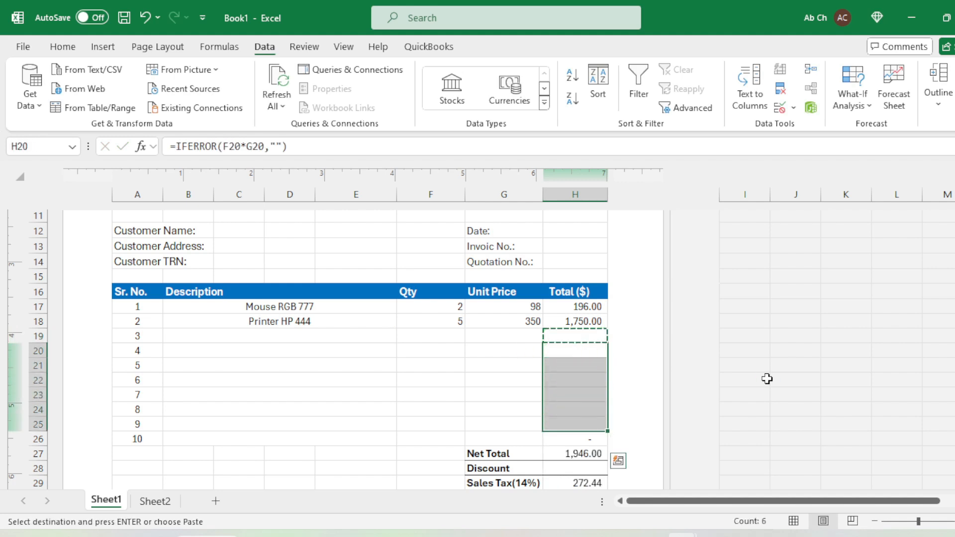
pyautogui.press('Escape')
pyautogui.click(304, 337)
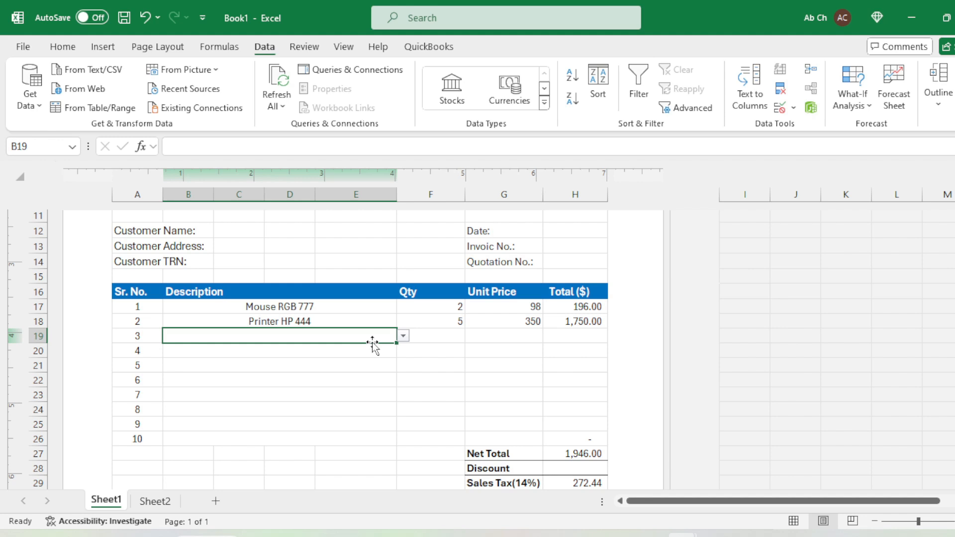
# Pick LED Samsung 50" as item 3 in B19 with quantity 2 in F19
pyautogui.click(403, 336)
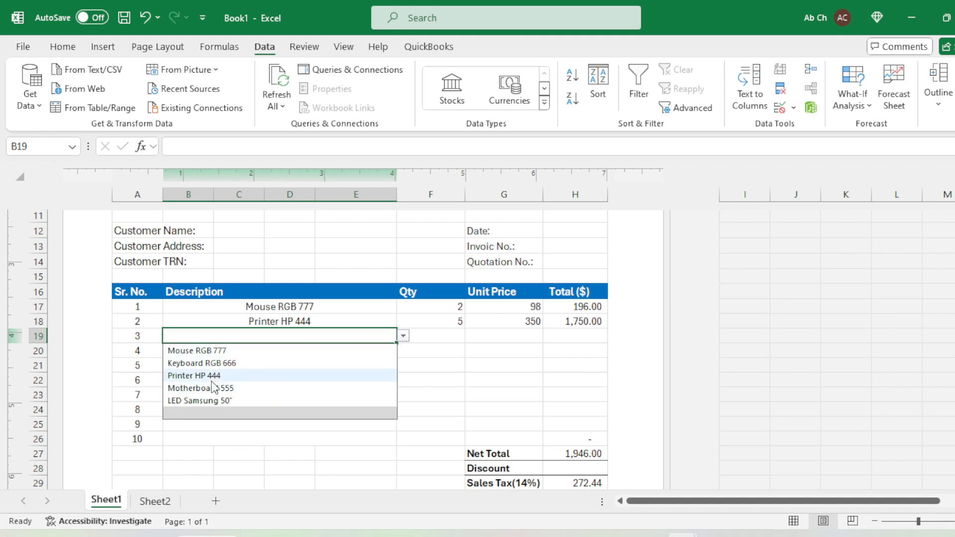
pyautogui.click(214, 399)
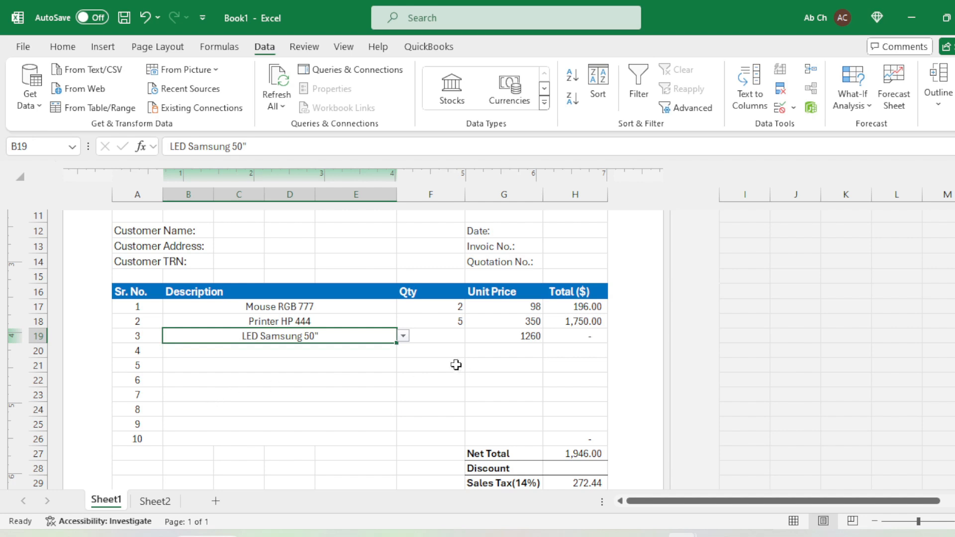
pyautogui.click(451, 342)
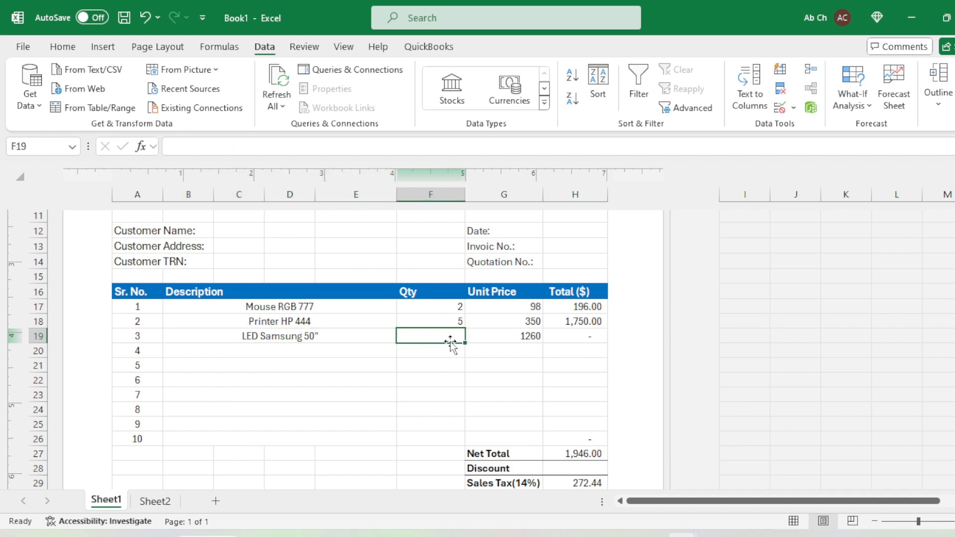
pyautogui.write('2')
pyautogui.press('Return')
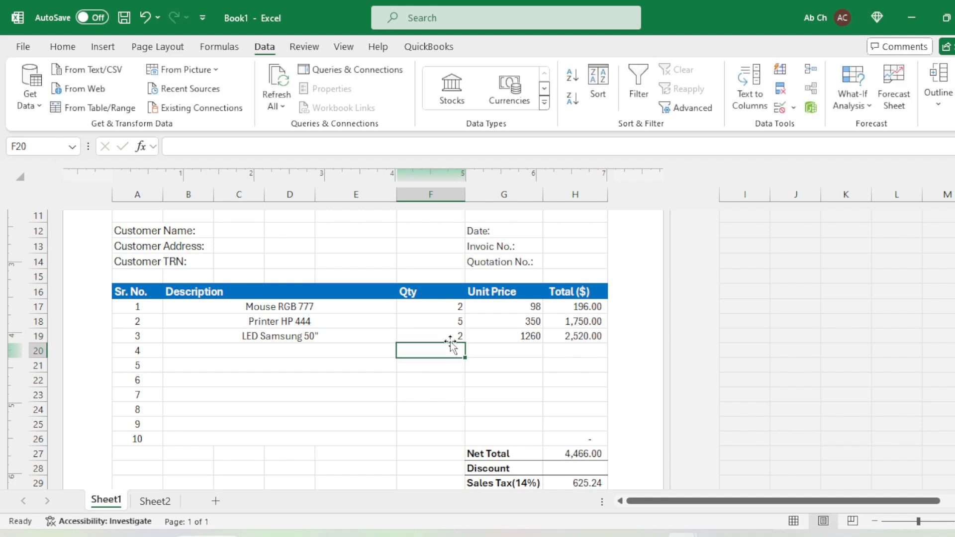
# Pick Keyboard RGB 666 as item 4 in B20 with quantity 2 in F20
pyautogui.click(350, 350)
pyautogui.click(402, 350)
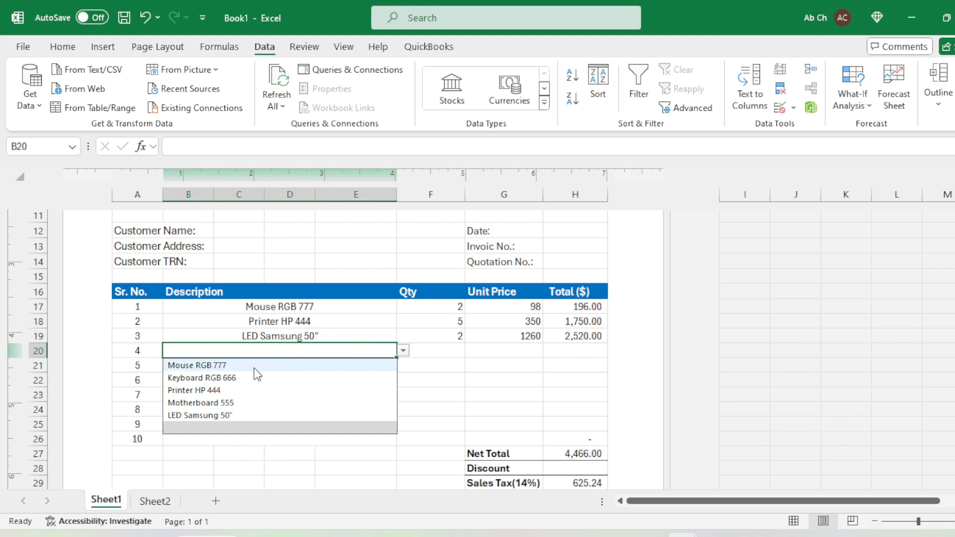
pyautogui.click(226, 379)
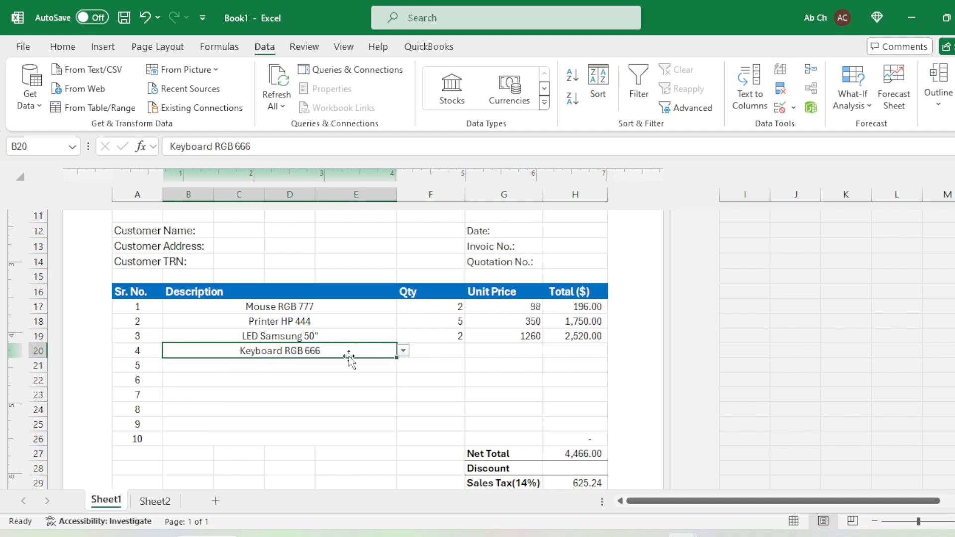
pyautogui.click(443, 353)
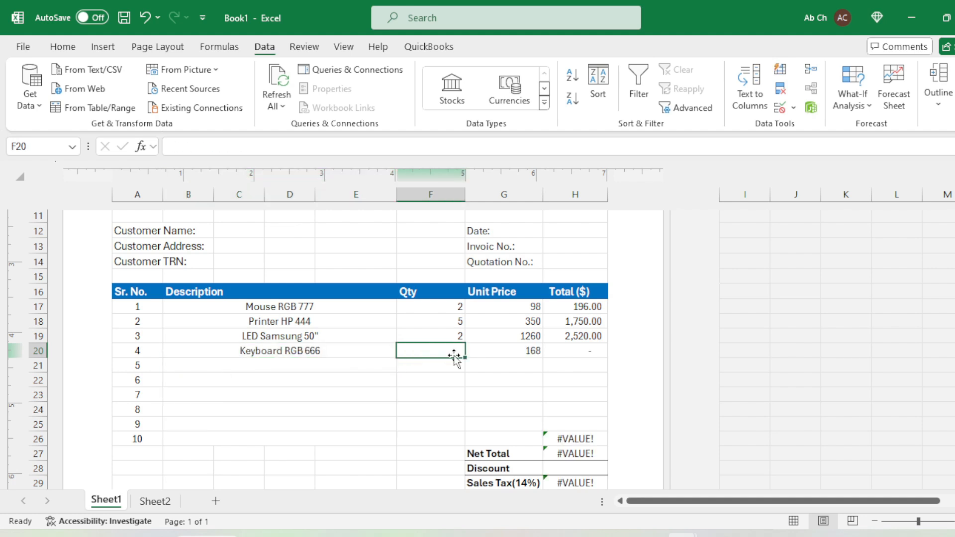
pyautogui.write('2')
pyautogui.press('Return')
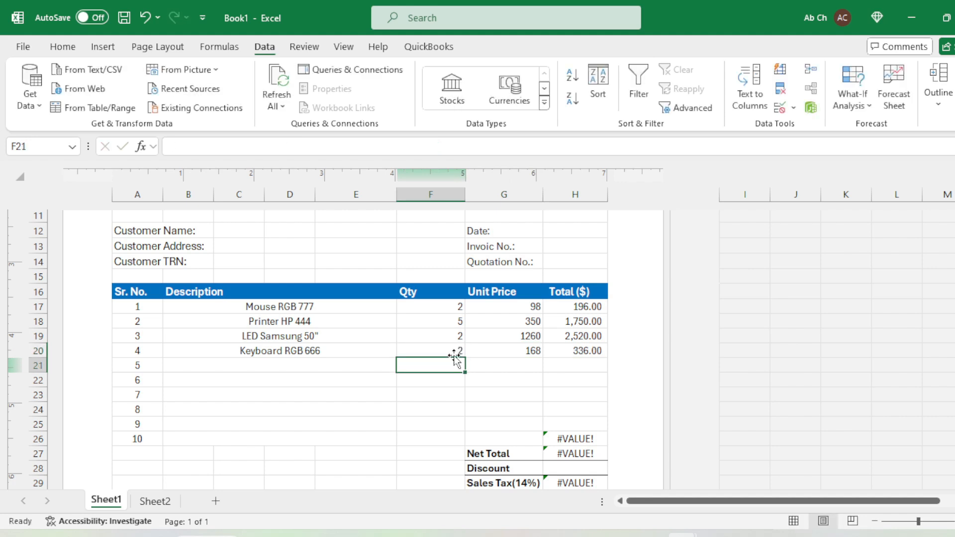
pyautogui.doubleClick(594, 439)
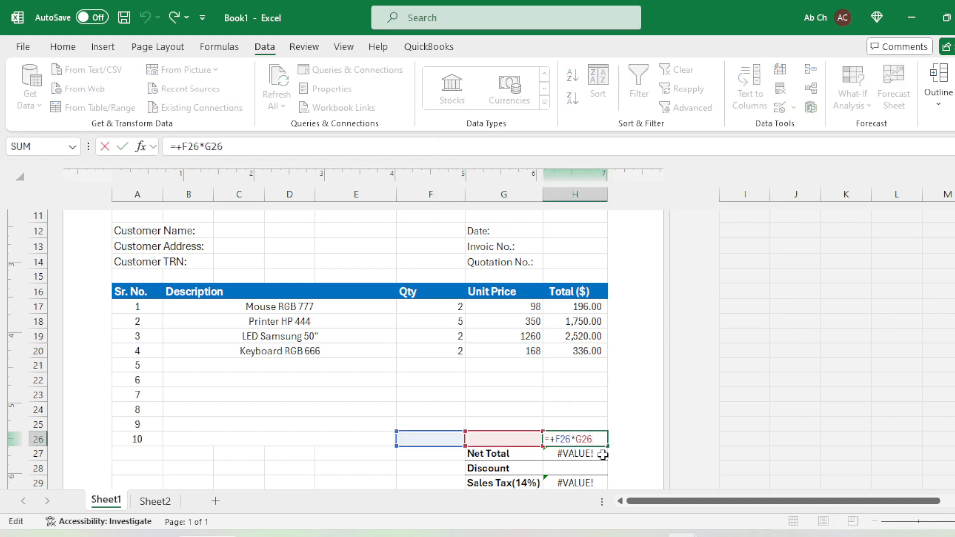
# Delete the erroring formula in H26 and check the Net Total SUM formula
pyautogui.press('Escape')
pyautogui.press('Delete')
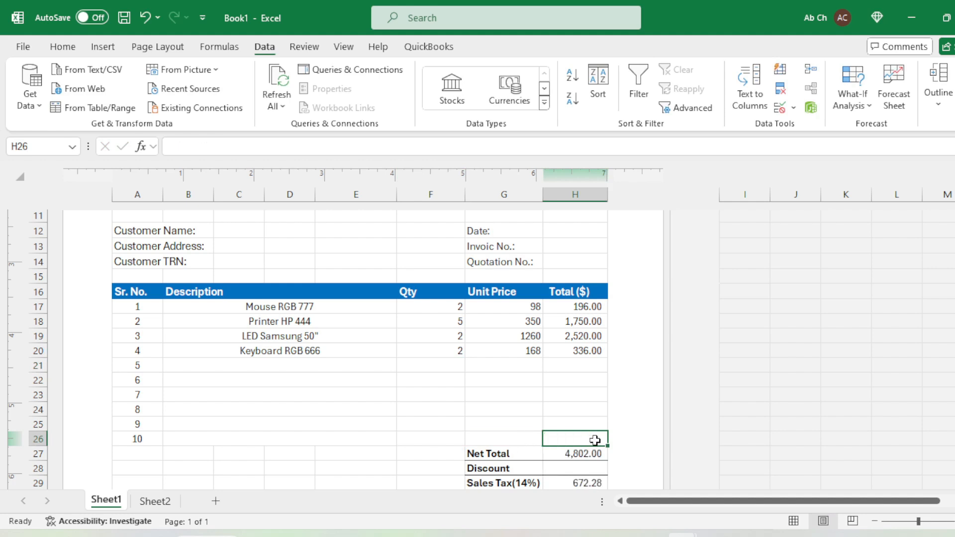
pyautogui.press('Down')
pyautogui.press('F2')
pyautogui.press('Escape')
# Check the Sales Tax and Total Amount formulas without changing them
pyautogui.scroll(-2, 595, 436)
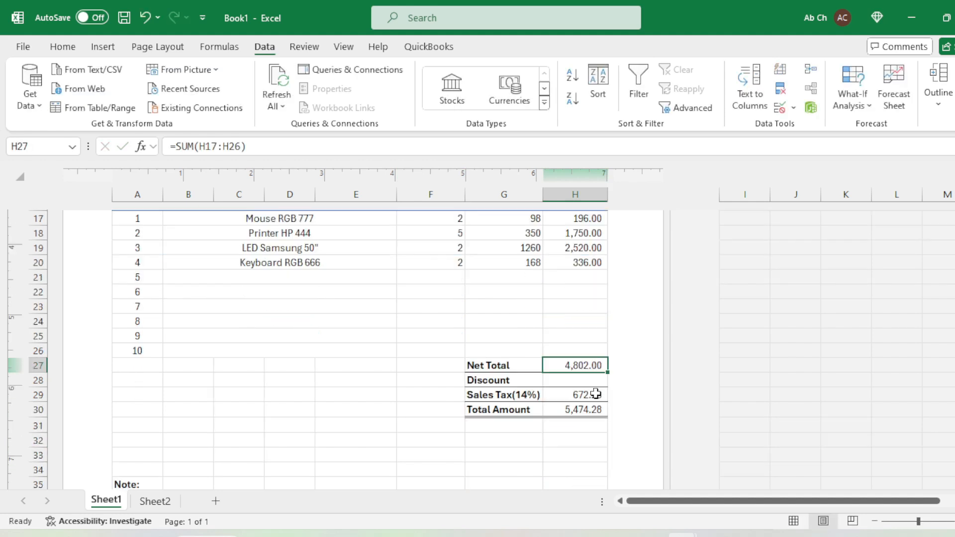
pyautogui.click(590, 382)
pyautogui.doubleClick(586, 402)
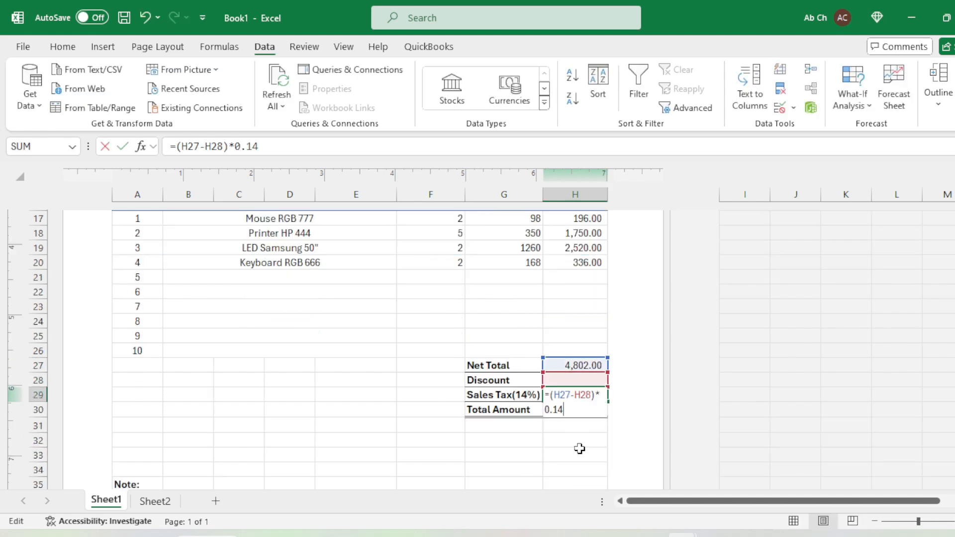
pyautogui.press('Escape')
pyautogui.doubleClick(588, 409)
pyautogui.press('Escape')
pyautogui.scroll(2, 583, 432)
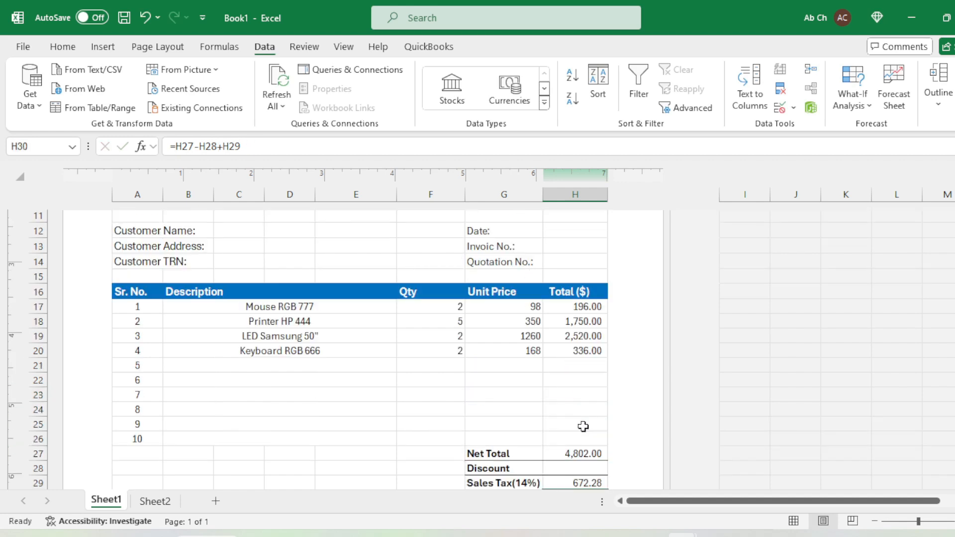
pyautogui.moveTo(530, 307); pyautogui.dragTo(521, 352)
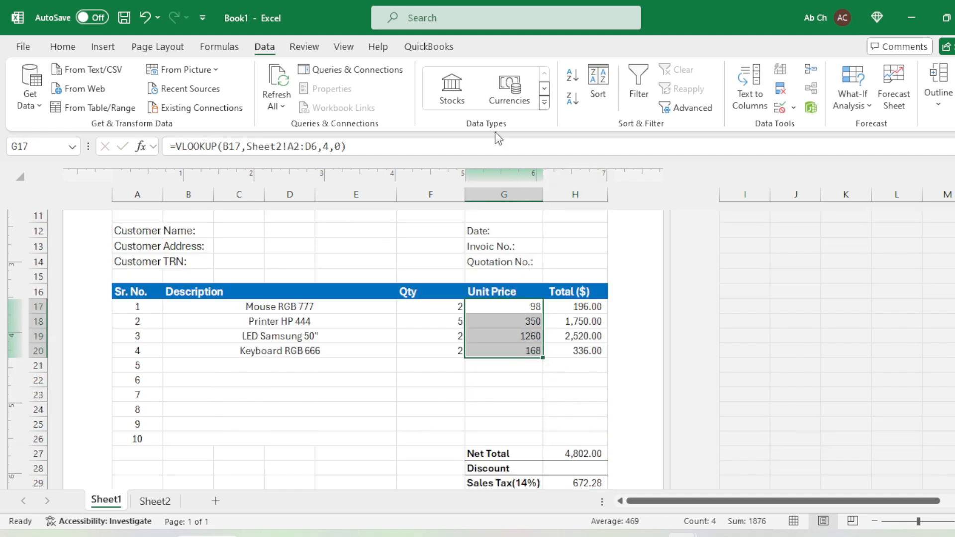
# Format the unit prices in G17:G20 with Comma Style and no decimal places
pyautogui.click(62, 47)
pyautogui.click(487, 99)
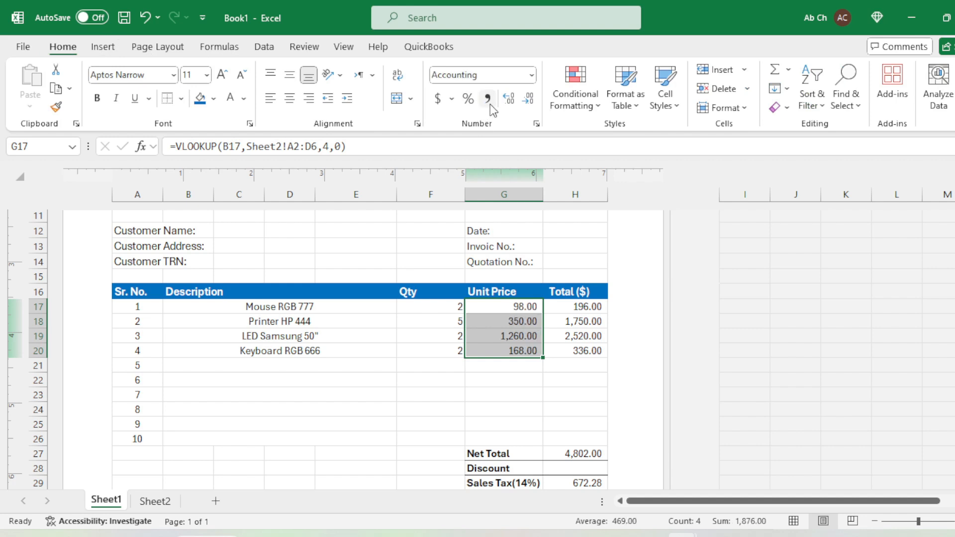
pyautogui.click(513, 99)
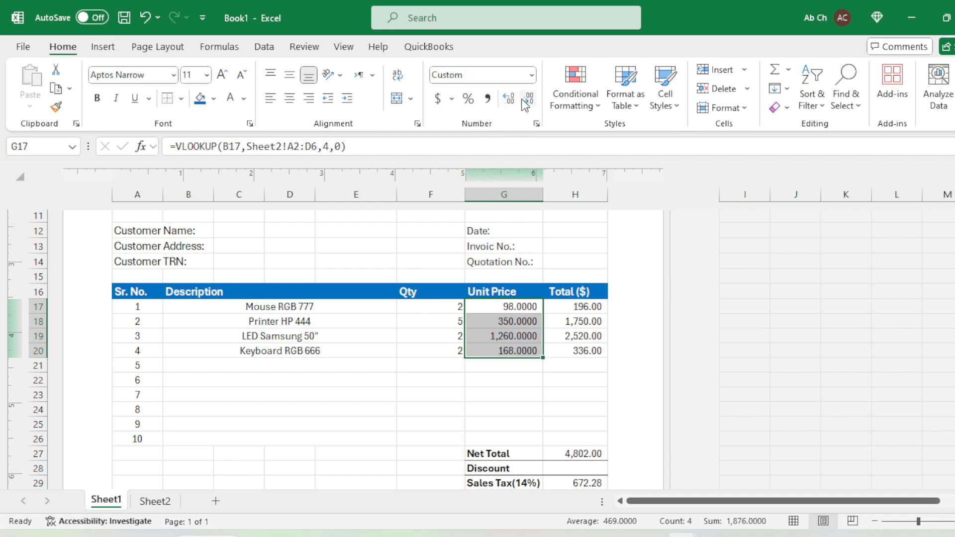
pyautogui.click(524, 99)
pyautogui.click(523, 100)
pyautogui.click(523, 100)
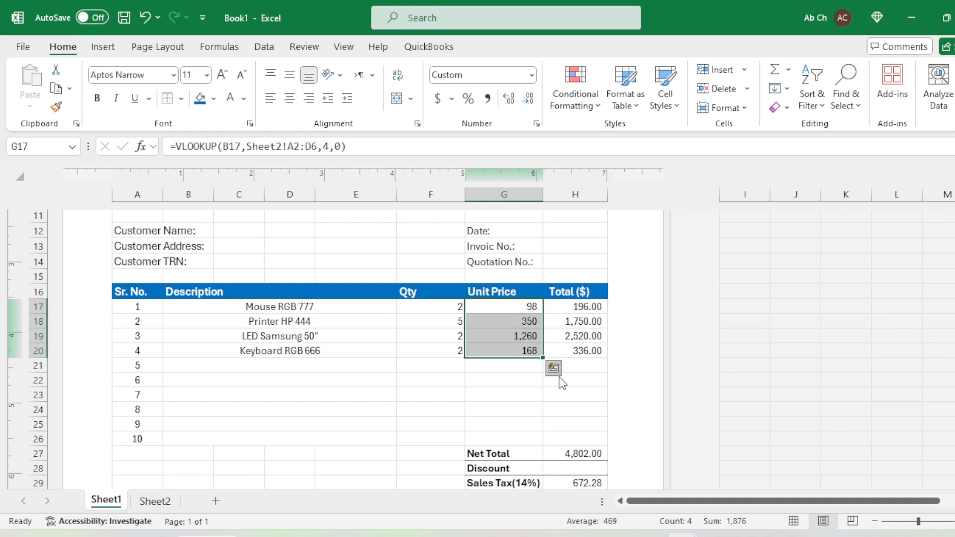
pyautogui.click(574, 395)
pyautogui.scroll(-2, 577, 358)
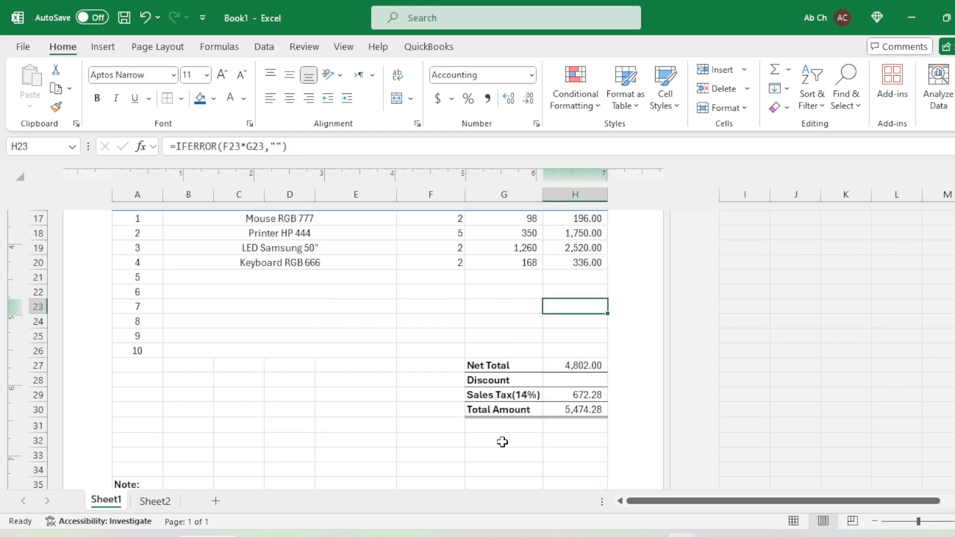
pyautogui.scroll(2, 502, 440)
# Set the whole sheet's font to Aptos Display
pyautogui.click(22, 178)
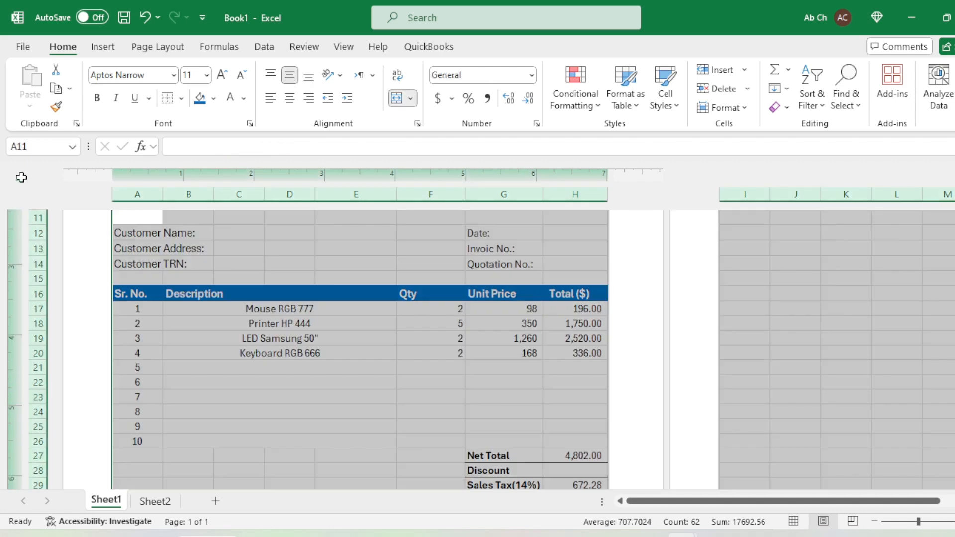
pyautogui.click(173, 75)
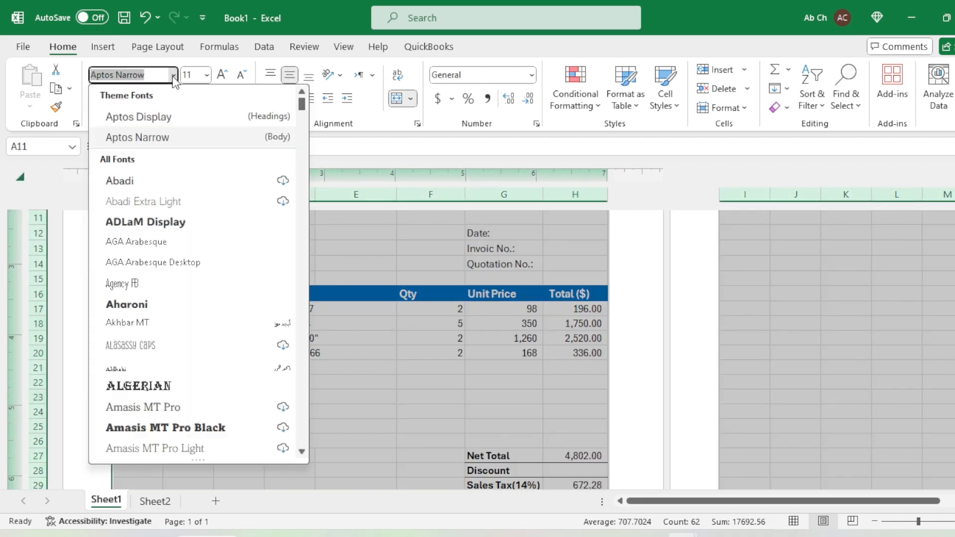
pyautogui.click(160, 117)
pyautogui.click(341, 398)
pyautogui.scroll(4, 403, 369)
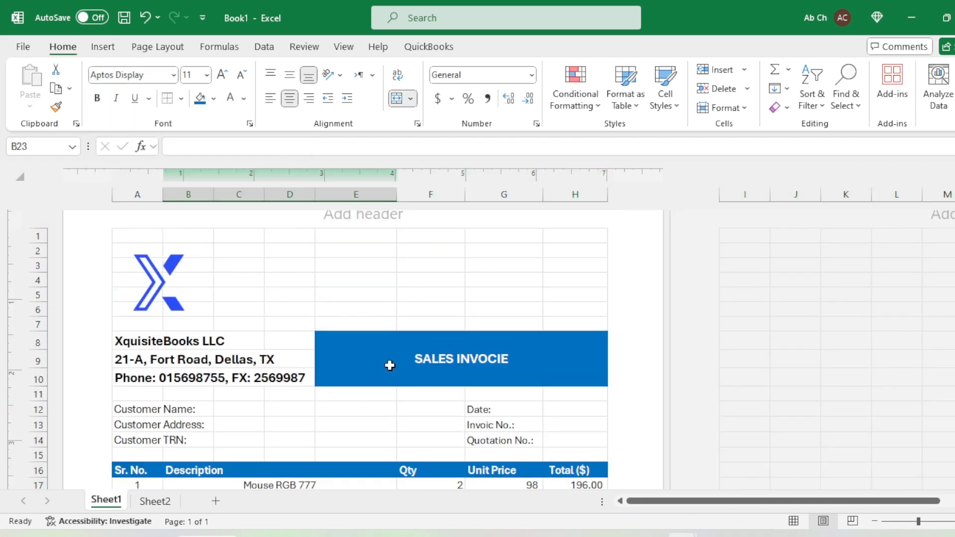
pyautogui.click(310, 421)
pyautogui.scroll(1, 324, 423)
pyautogui.click(364, 353)
pyautogui.scroll(-1, 402, 365)
pyautogui.scroll(-4, 401, 364)
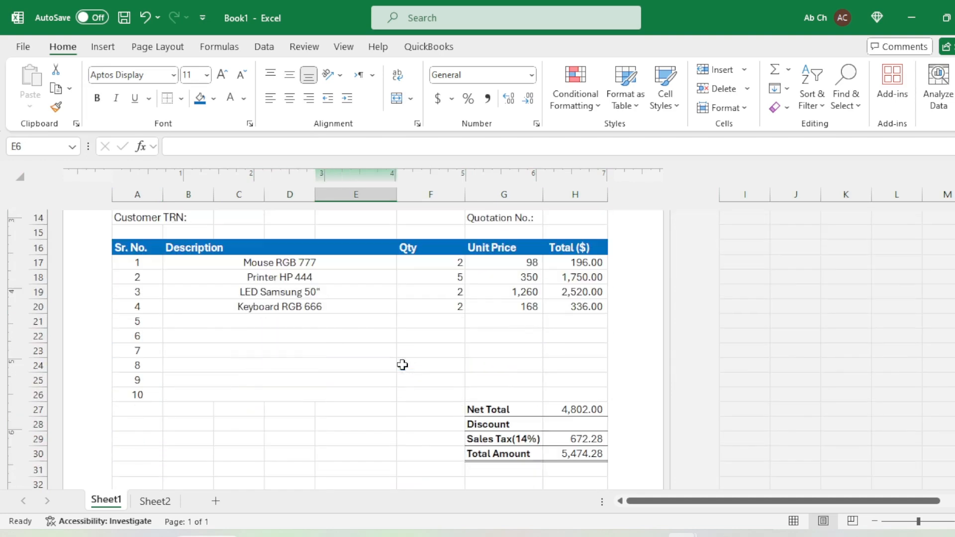
pyautogui.scroll(-1, 400, 365)
pyautogui.scroll(2, 398, 364)
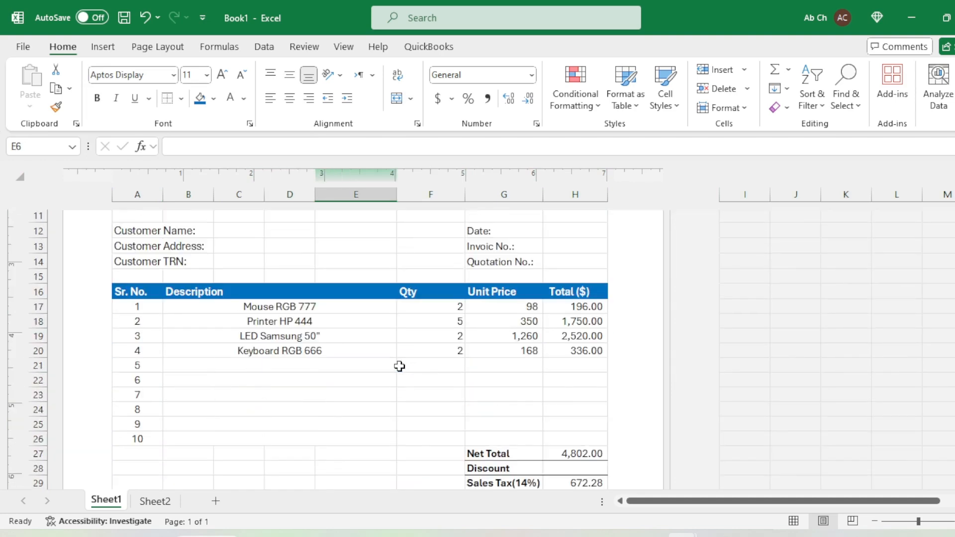
# Pick Motherboard 555 in B21 with quantity 2 in F21, then check the G25 and G17 price lookups
pyautogui.click(298, 365)
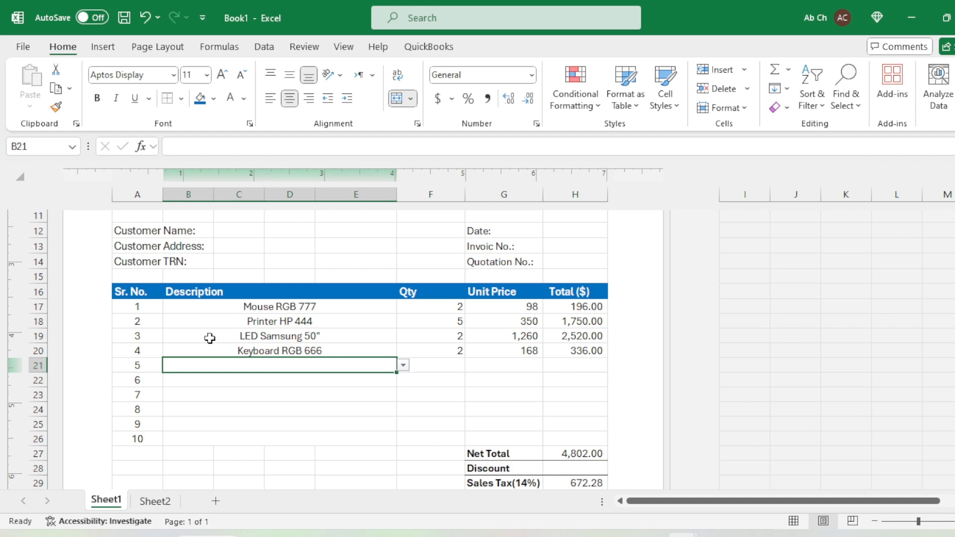
pyautogui.click(403, 366)
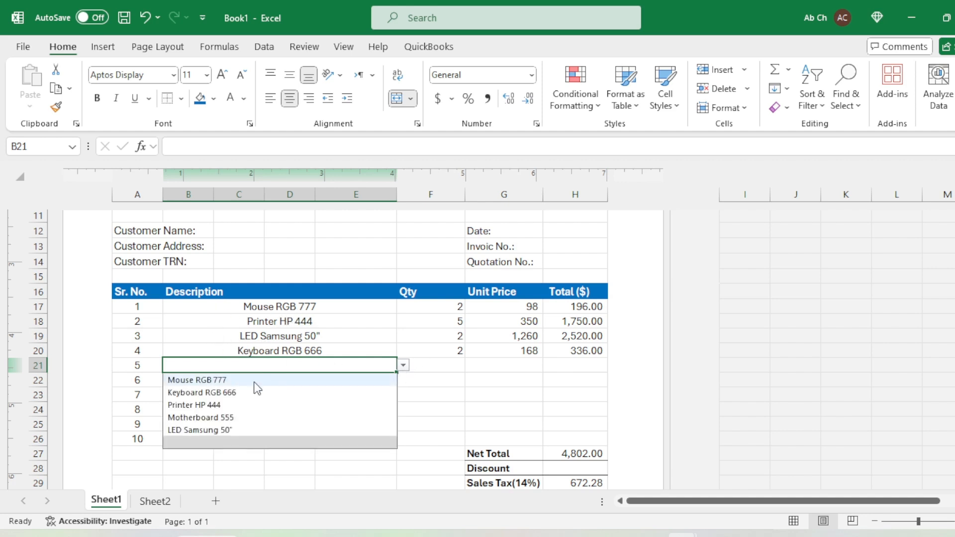
pyautogui.click(230, 418)
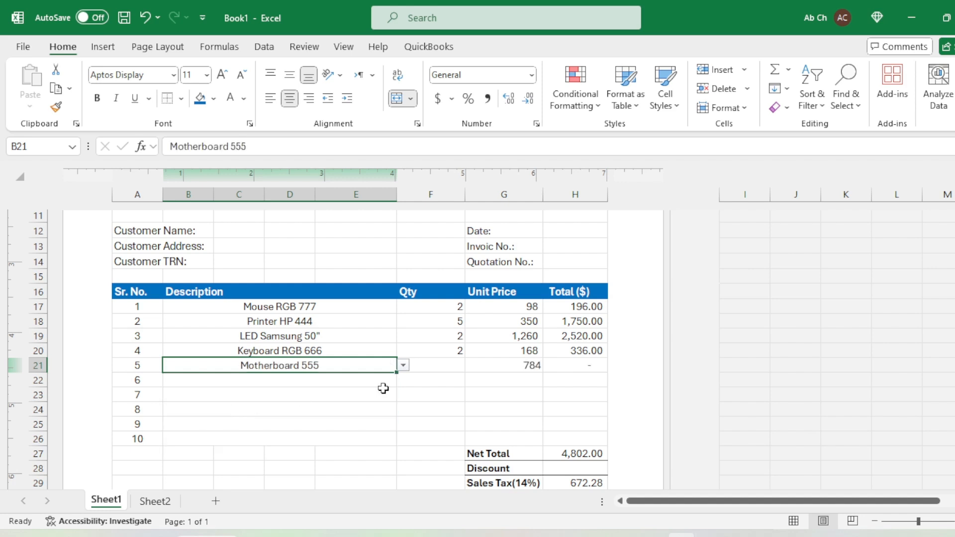
pyautogui.click(439, 367)
pyautogui.write('2')
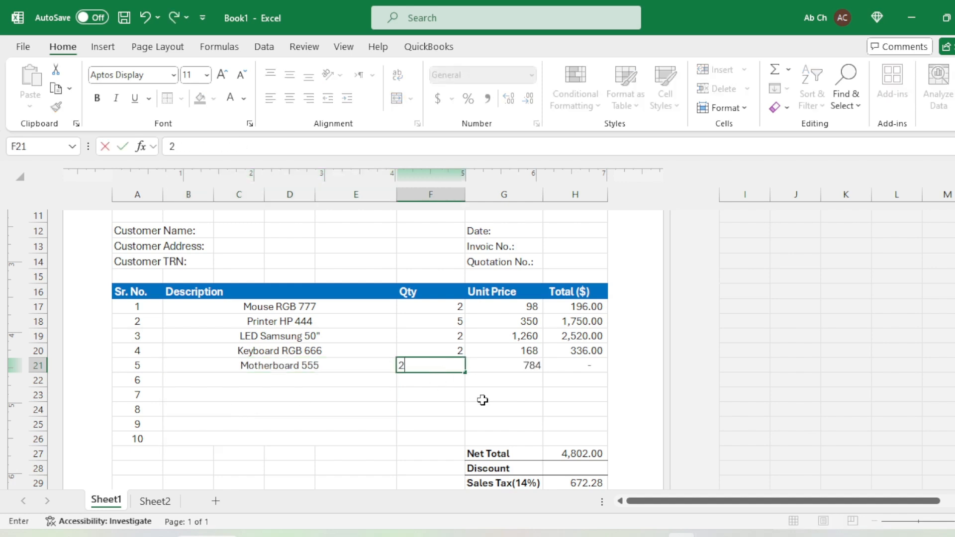
pyautogui.press('Return')
pyautogui.scroll(-1, 485, 400)
pyautogui.click(472, 378)
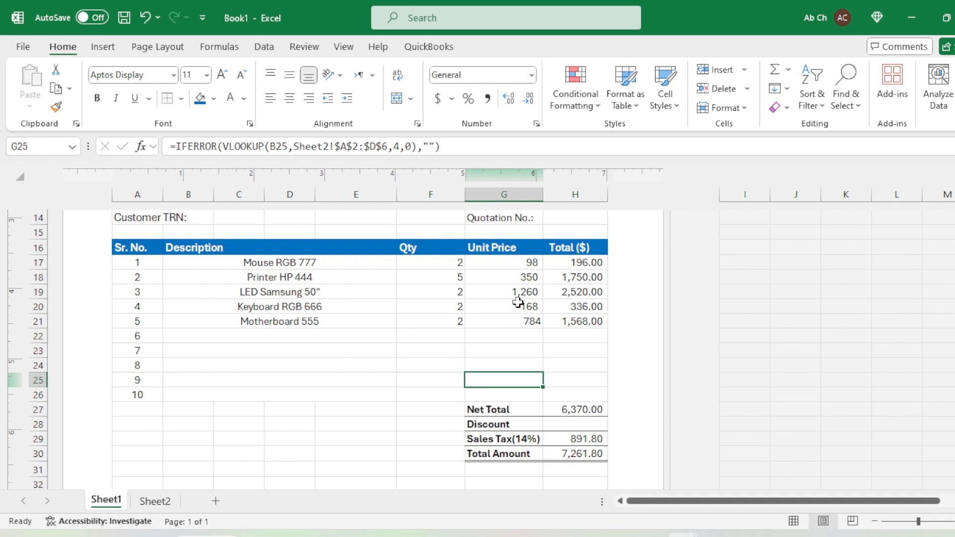
pyautogui.click(526, 265)
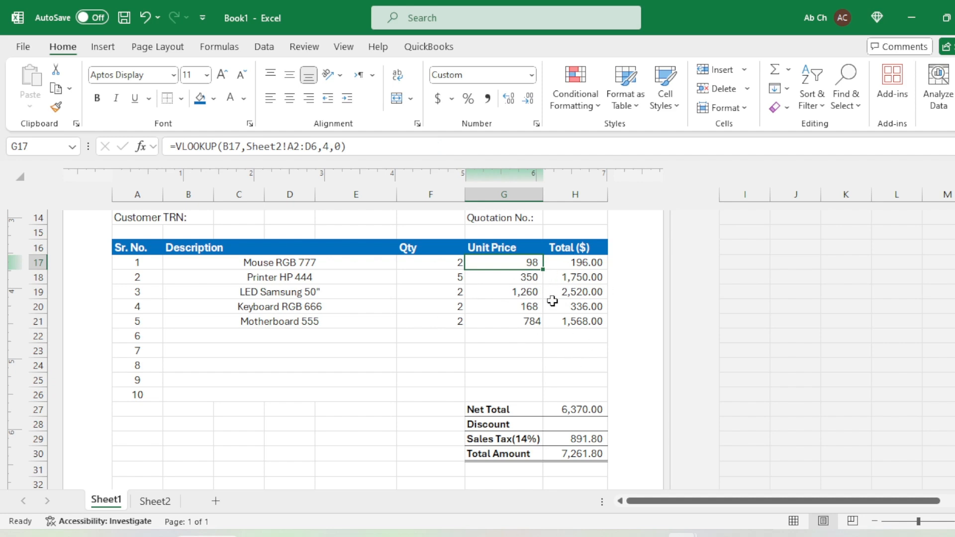
pyautogui.click(152, 502)
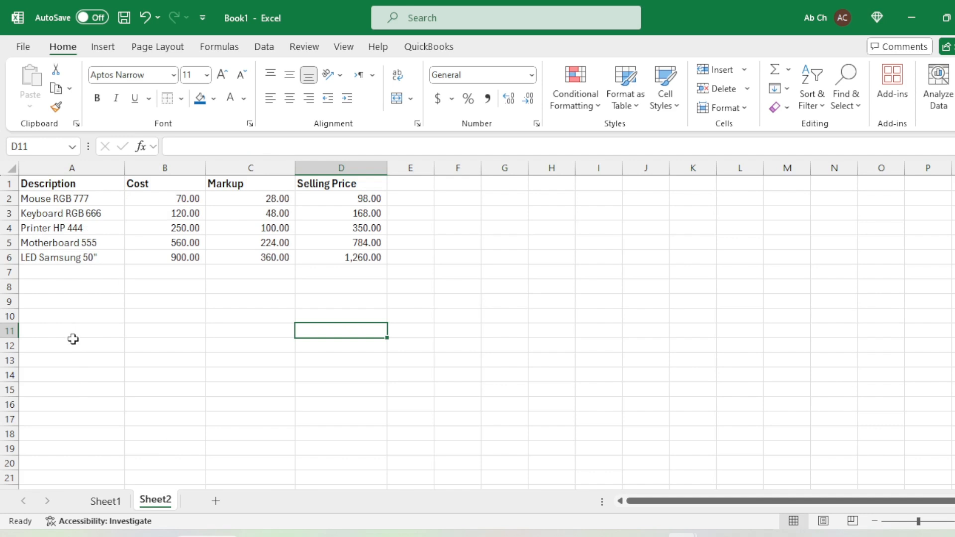
pyautogui.click(102, 501)
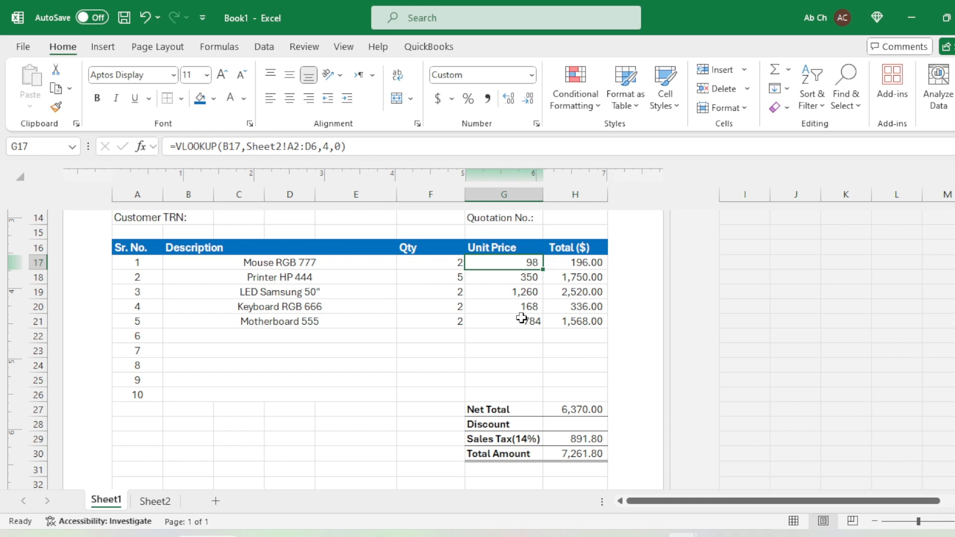
pyautogui.hotkey('ctrl', 'p')
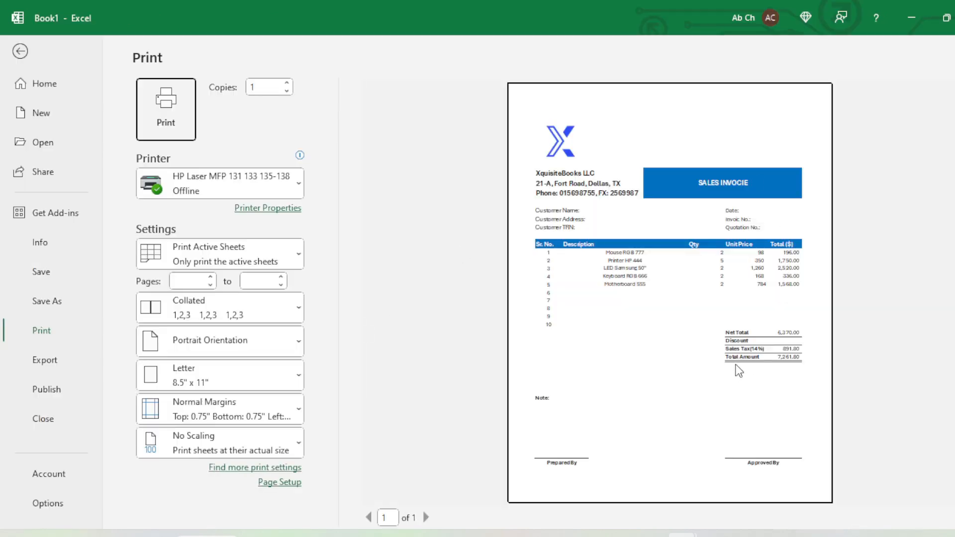
pyautogui.press('Escape')
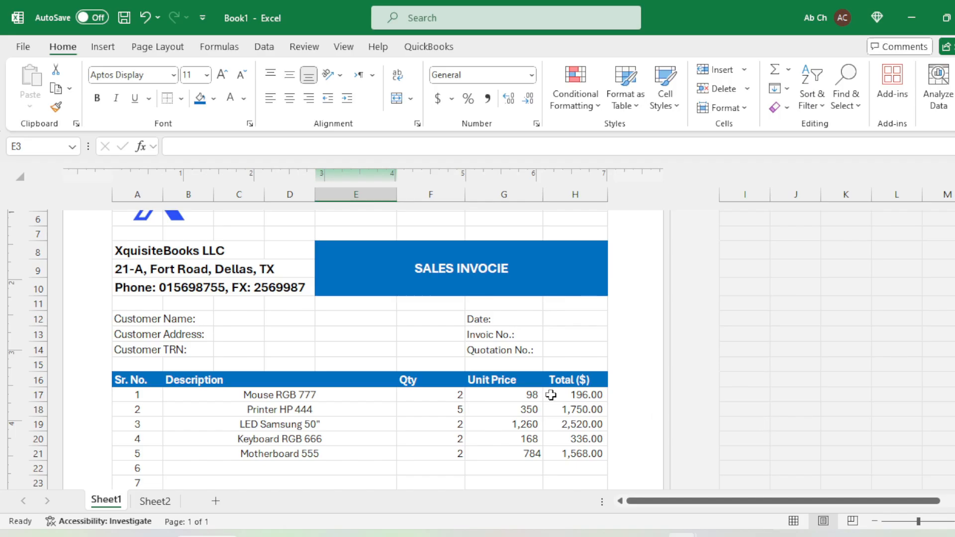
pyautogui.scroll(-5, 331, 368)
pyautogui.scroll(-3, 332, 368)
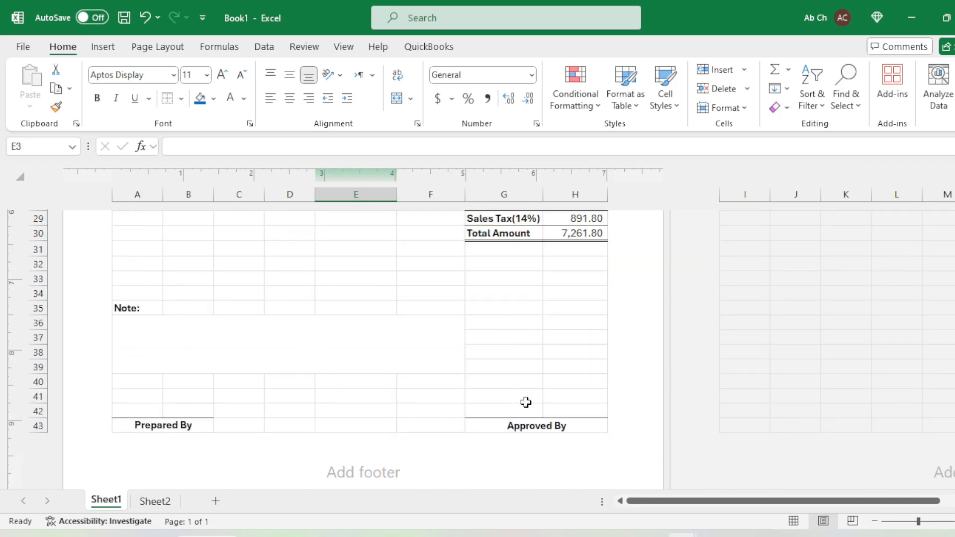
pyautogui.click(256, 363)
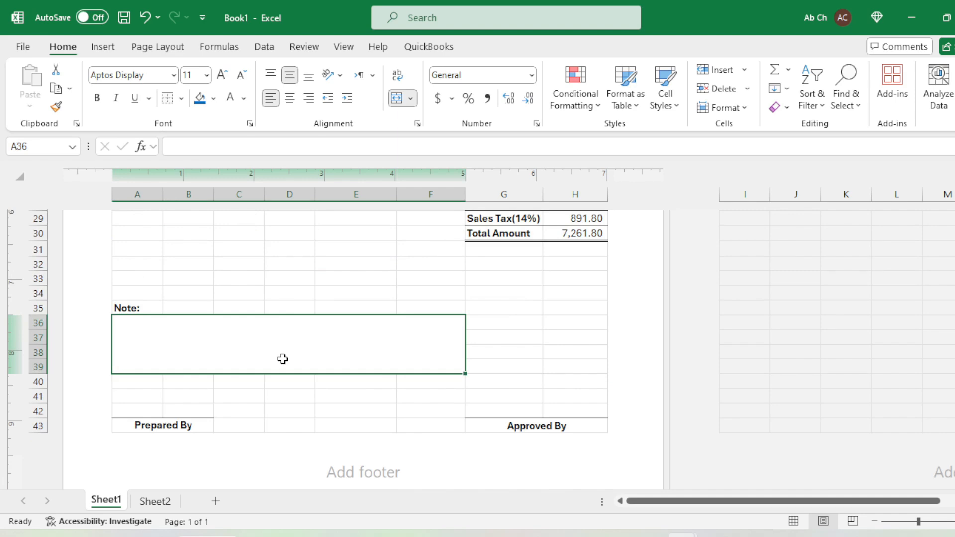
pyautogui.scroll(8, 282, 358)
# Enter the customer's name in C12, address in C13 and TRN in C14
pyautogui.click(232, 320)
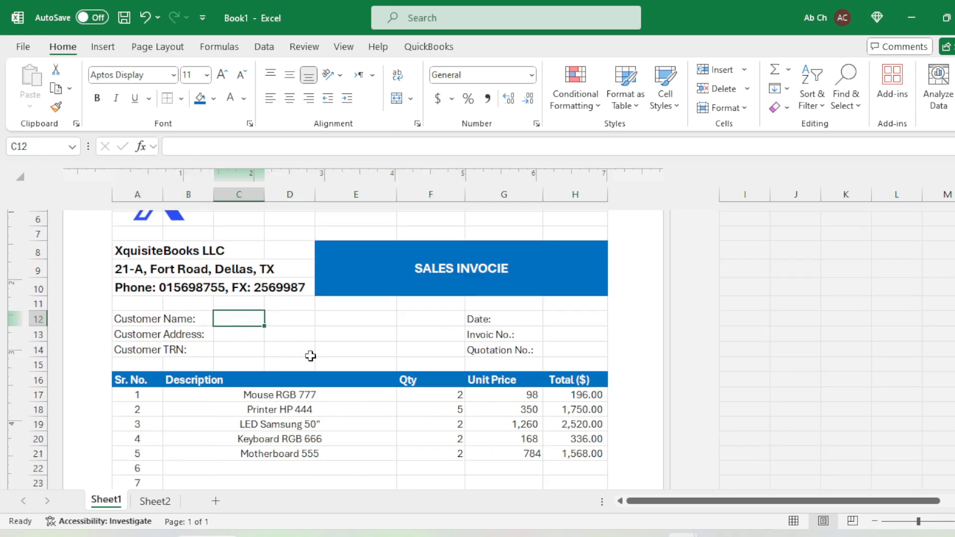
pyautogui.write('Alp')
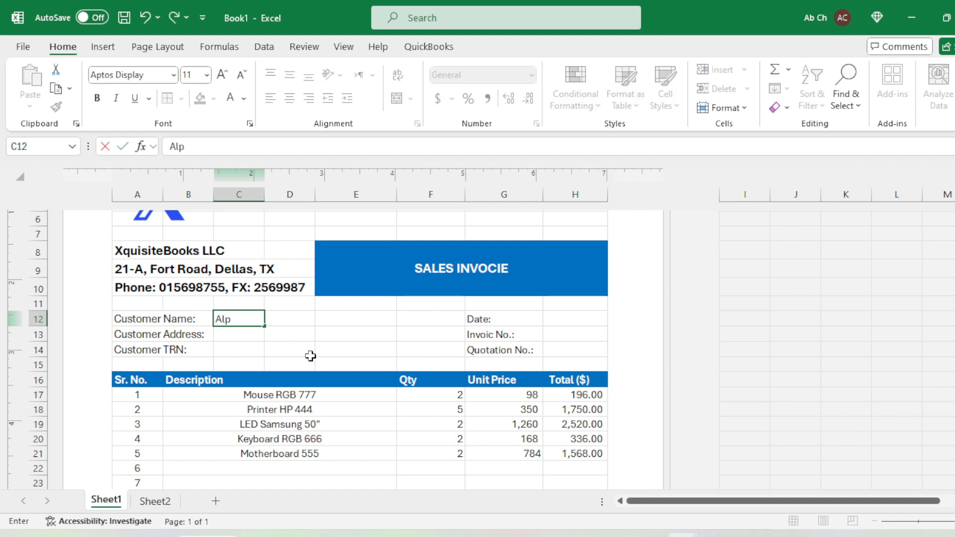
pyautogui.write('ha Electronics')
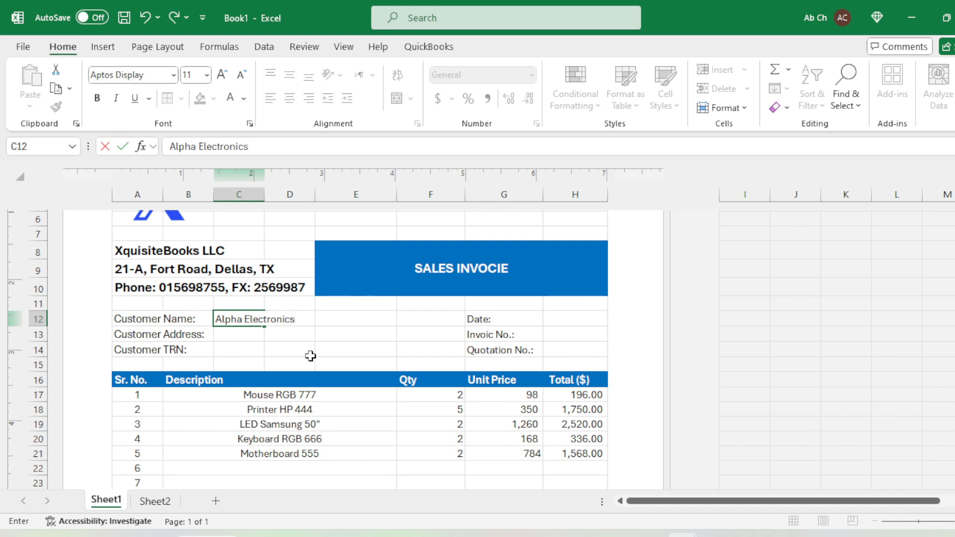
pyautogui.press('Return')
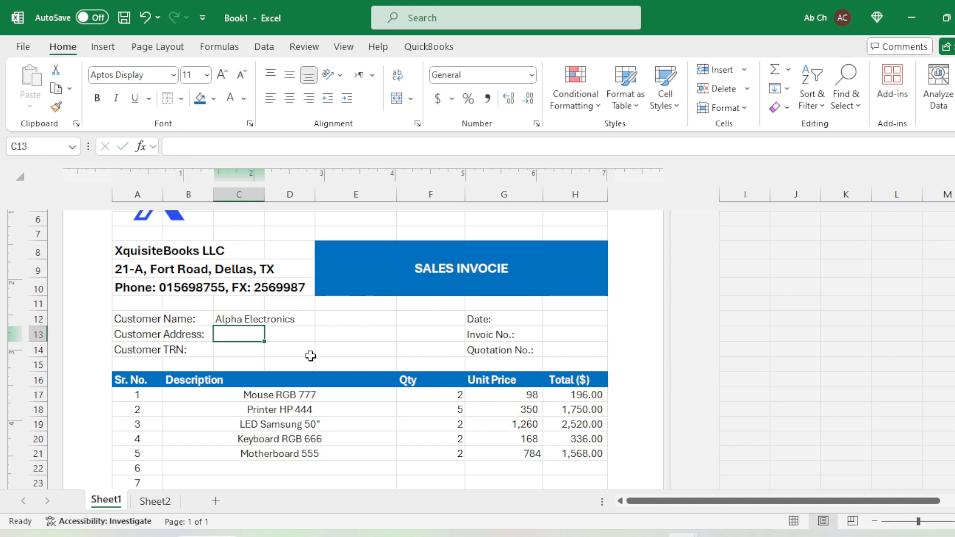
pyautogui.write('Abba')
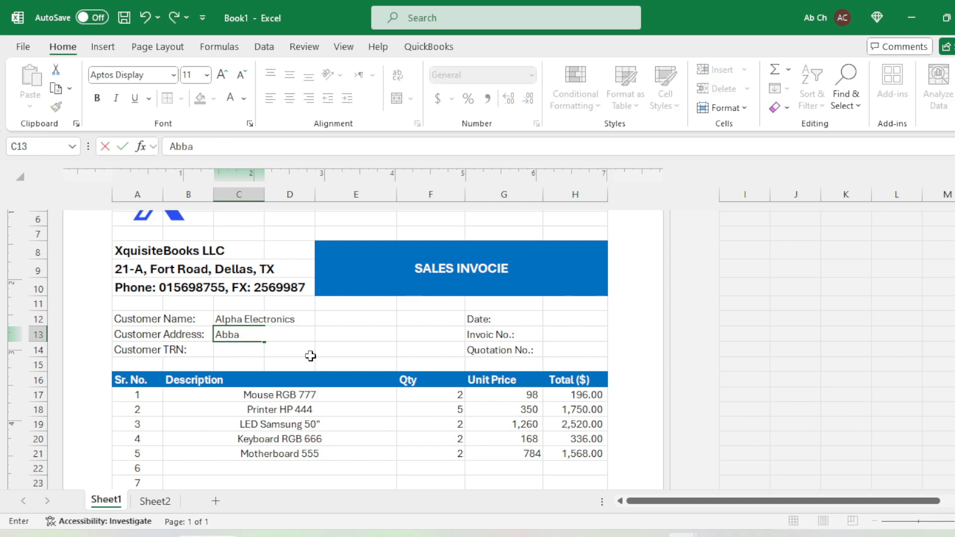
pyautogui.write('cus avenu')
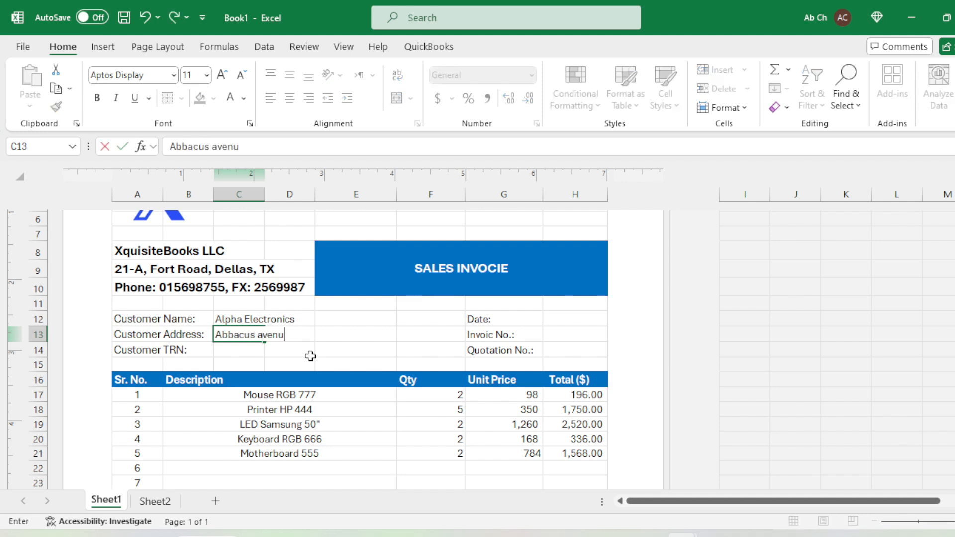
pyautogui.write('e, TX')
pyautogui.press('Return')
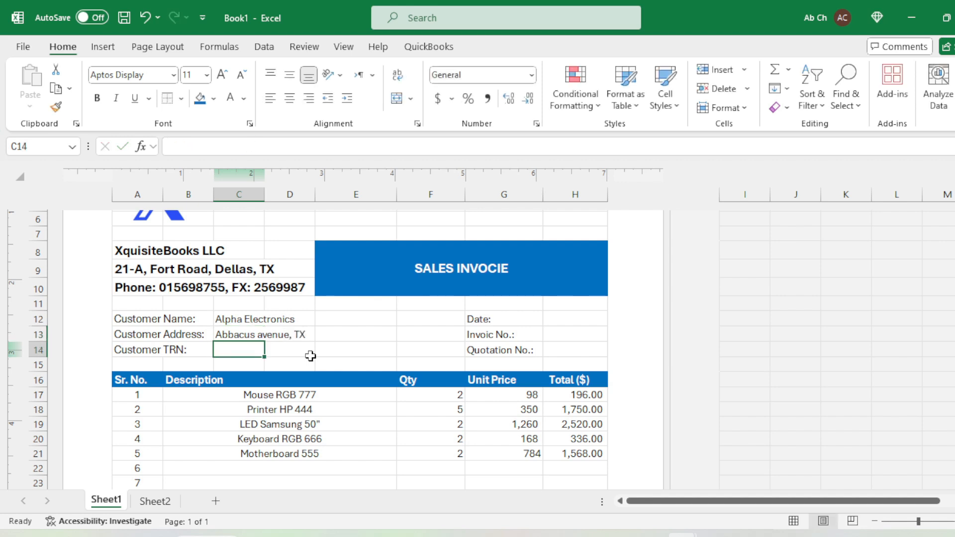
pyautogui.write('159-896-89')
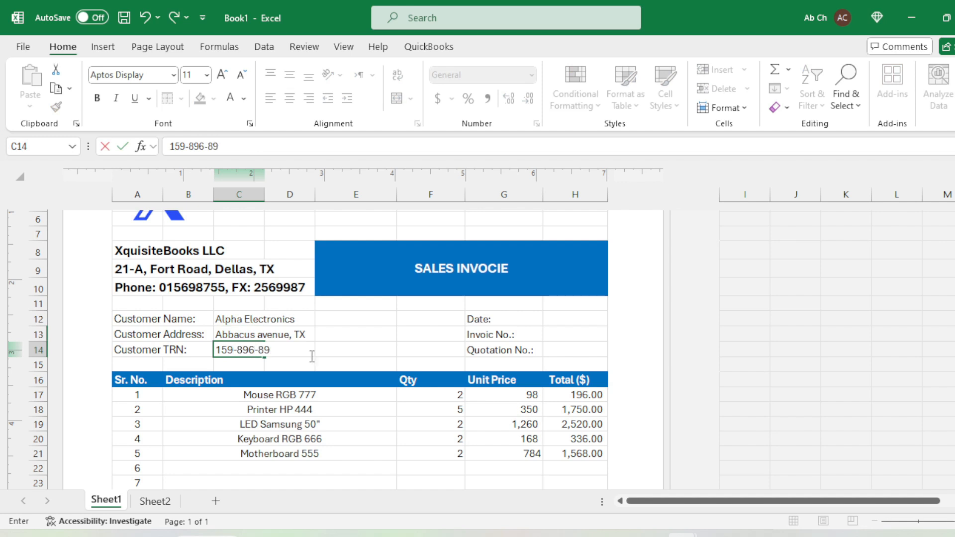
pyautogui.press('Return')
# Enter the invoice date 12/7/2024 in H12
pyautogui.click(311, 356)
pyautogui.press('Up')
pyautogui.press('Right')
pyautogui.press('Right')
pyautogui.press('Up')
pyautogui.press('Right')
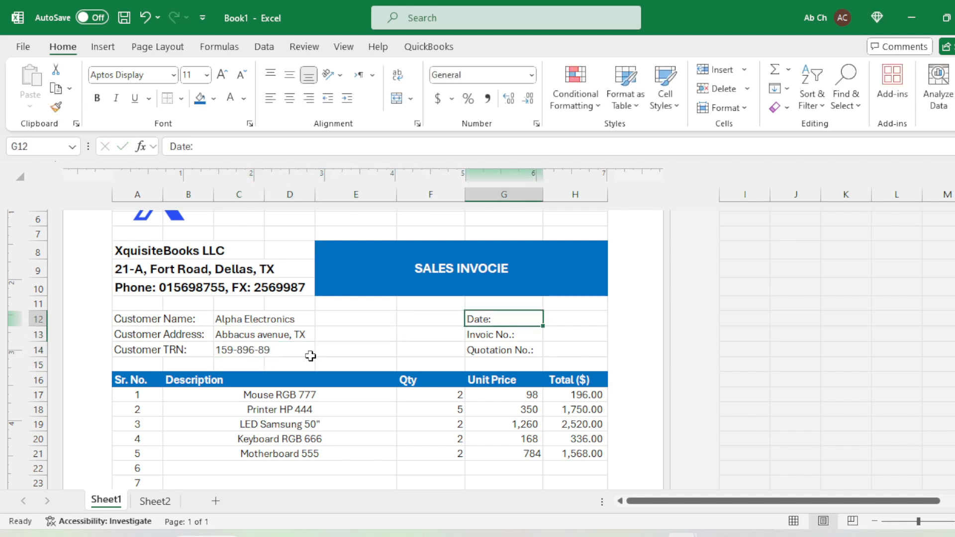
pyautogui.press('Right')
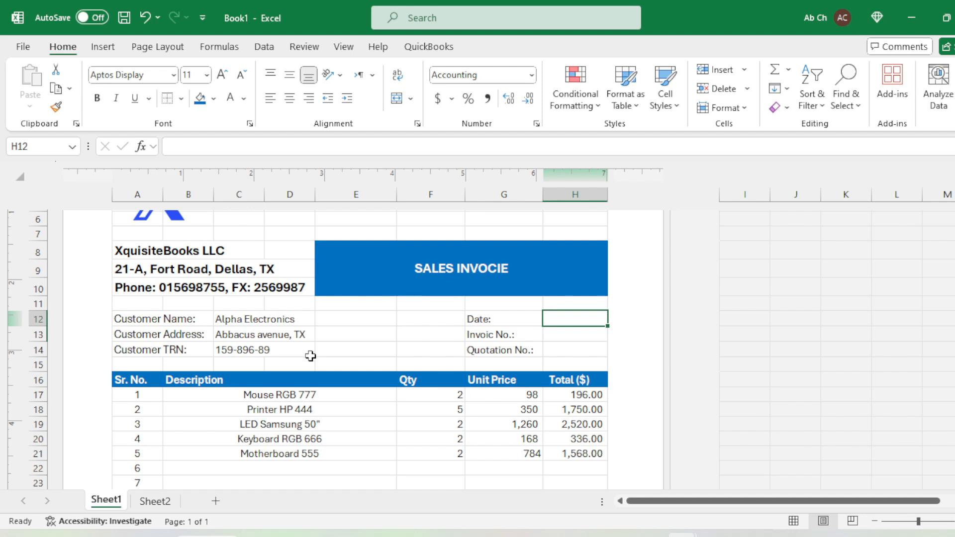
pyautogui.write('12/7/2024')
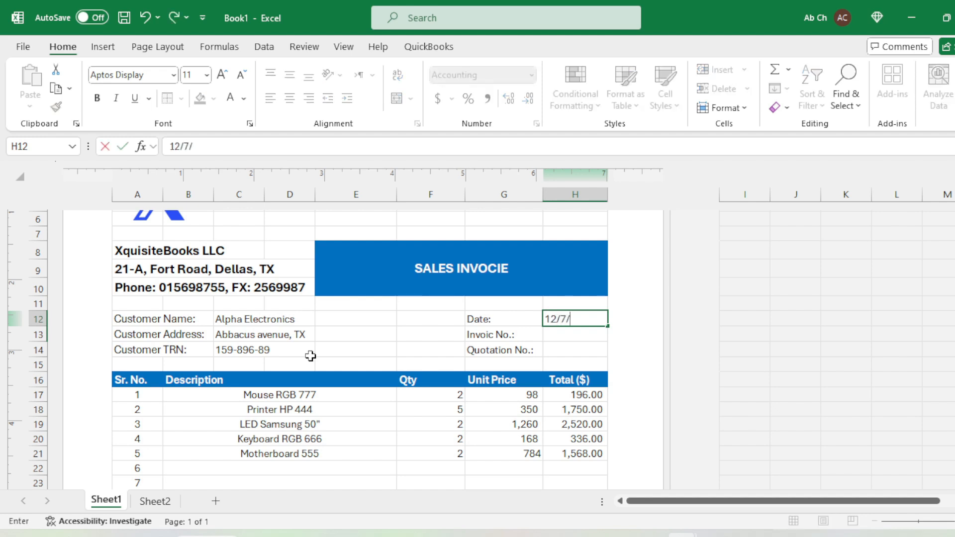
pyautogui.press('Return')
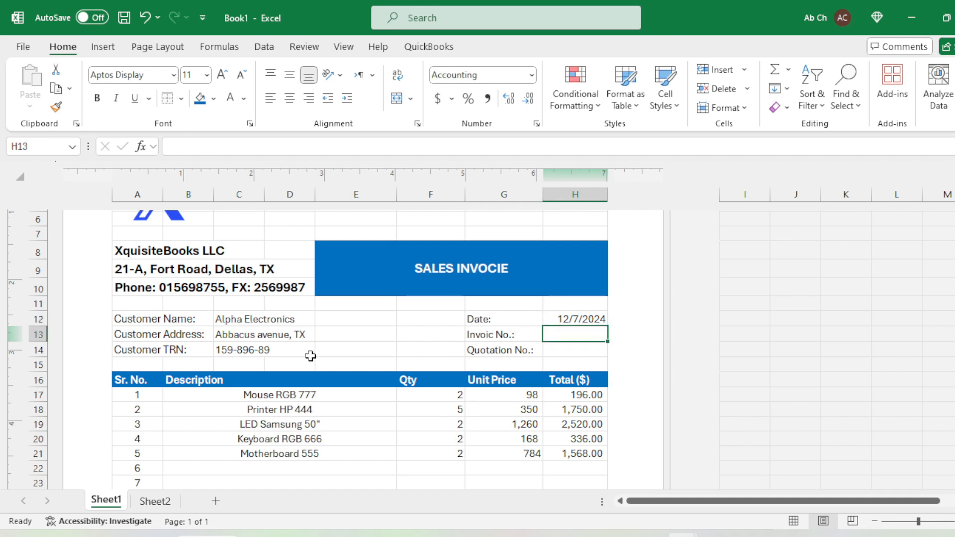
# Fill in the invoice number in H13 and the quotation number in H14
pyautogui.write('A-8965')
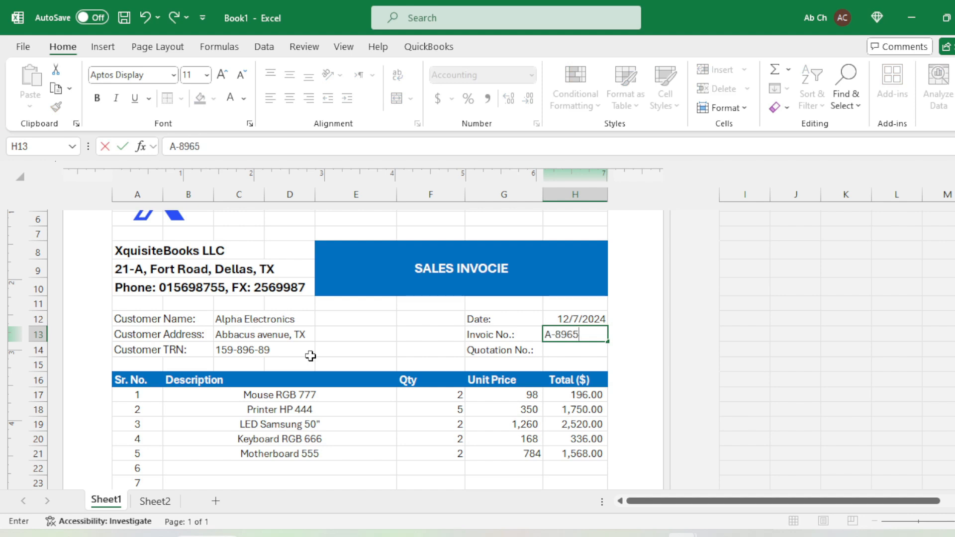
pyautogui.press('Return')
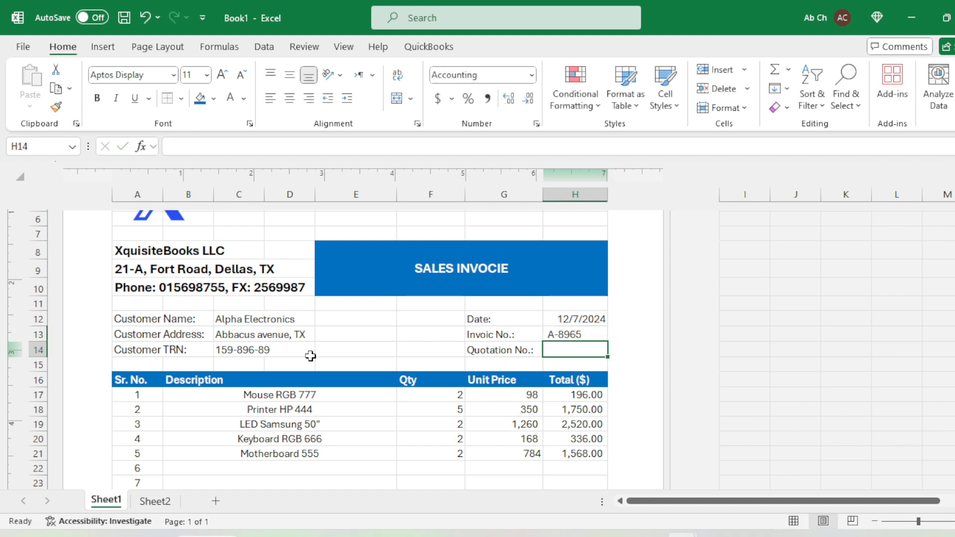
pyautogui.write('89657')
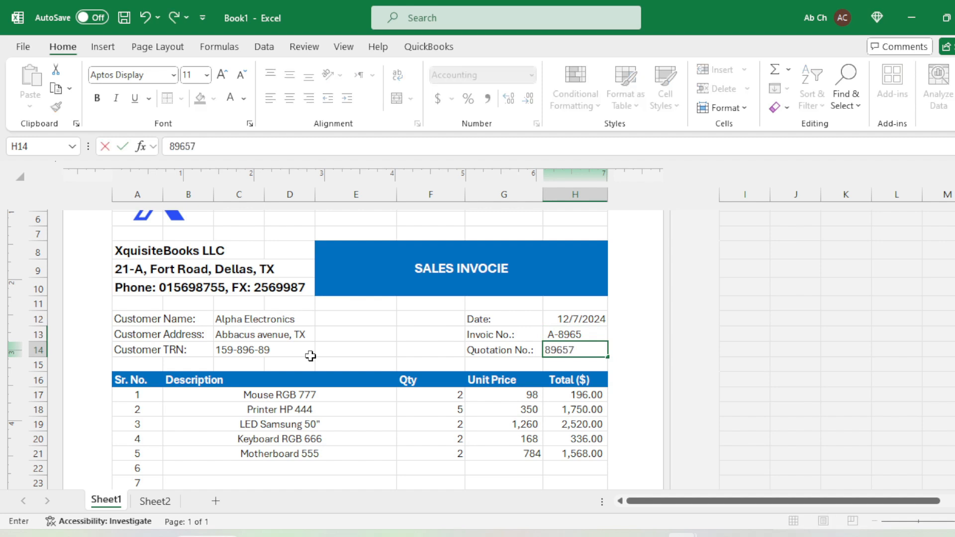
pyautogui.press('Return')
# Format the quotation number in H14 as a Number with no decimals
pyautogui.click(561, 350)
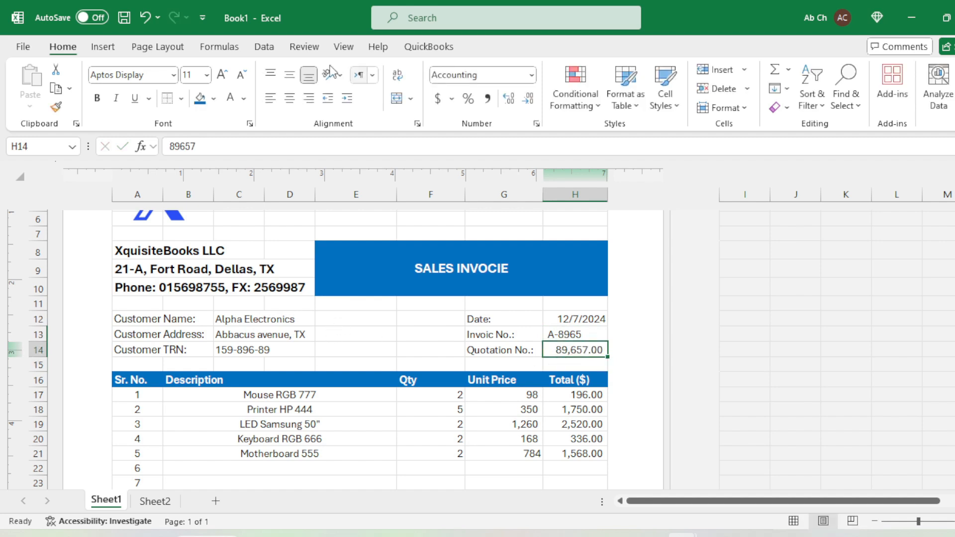
pyautogui.click(531, 75)
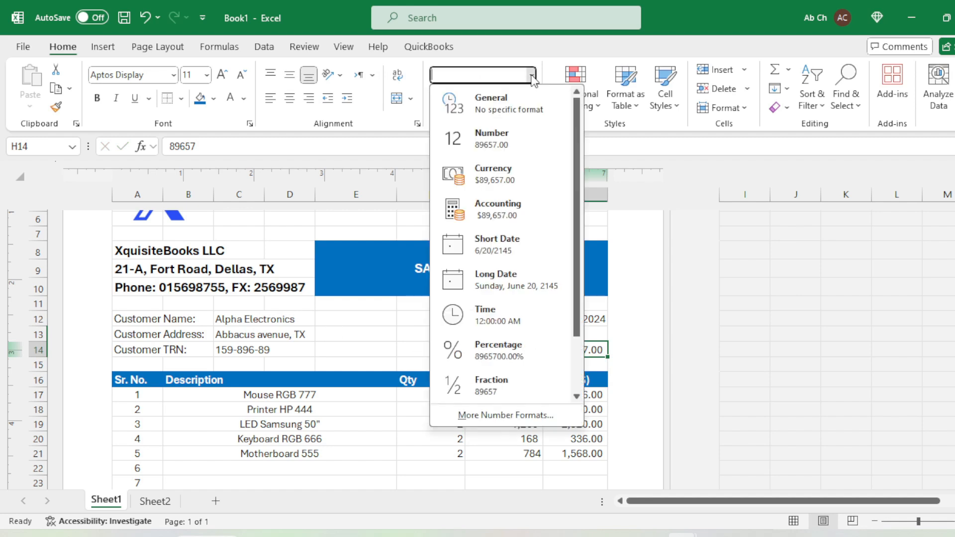
pyautogui.click(493, 144)
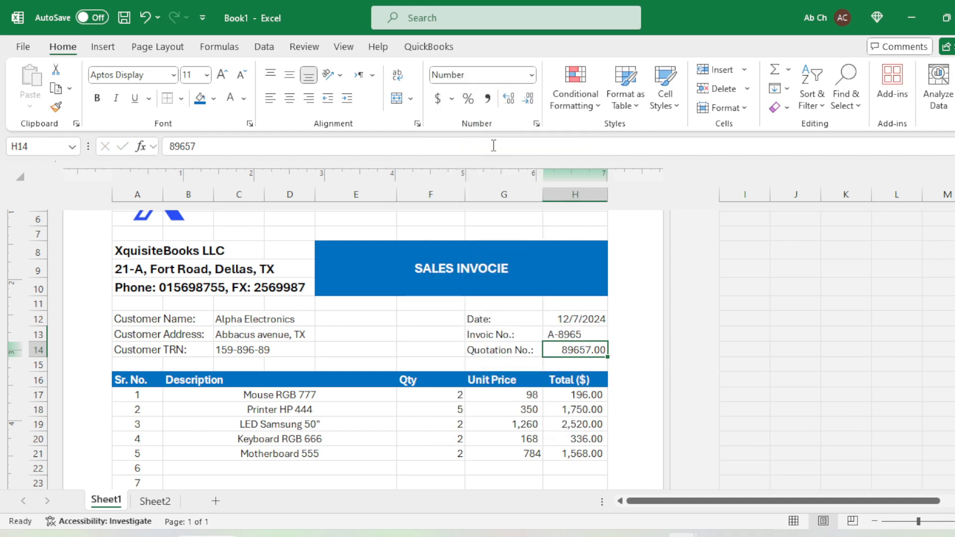
pyautogui.doubleClick(526, 101)
# Right-align H12:H14 and bold the labels in G12:G14 and A12:A14
pyautogui.moveTo(580, 321); pyautogui.dragTo(579, 350)
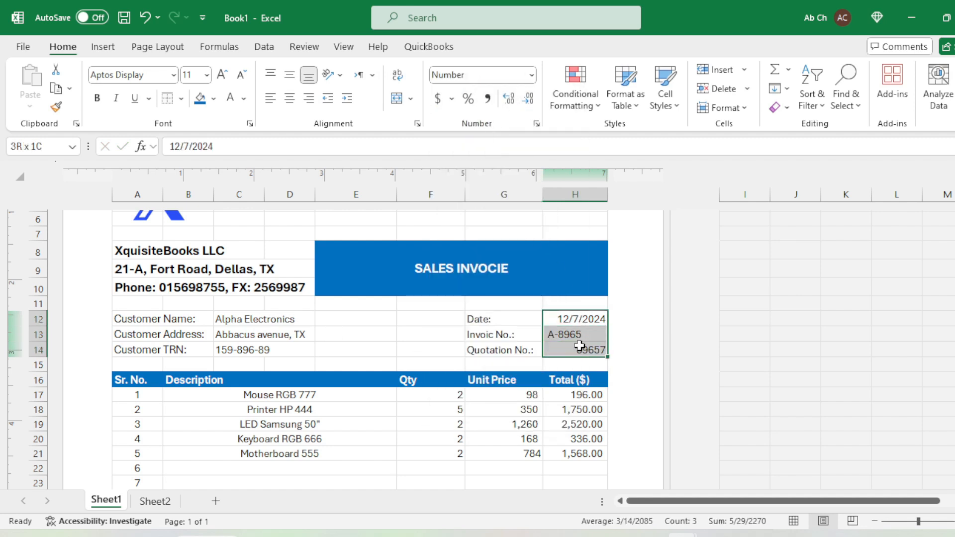
pyautogui.click(309, 104)
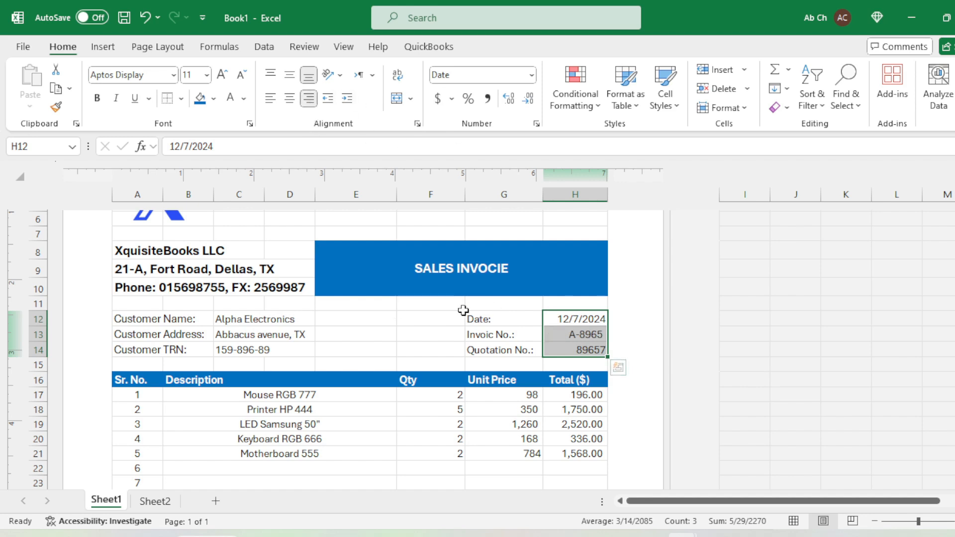
pyautogui.moveTo(481, 320); pyautogui.dragTo(497, 350)
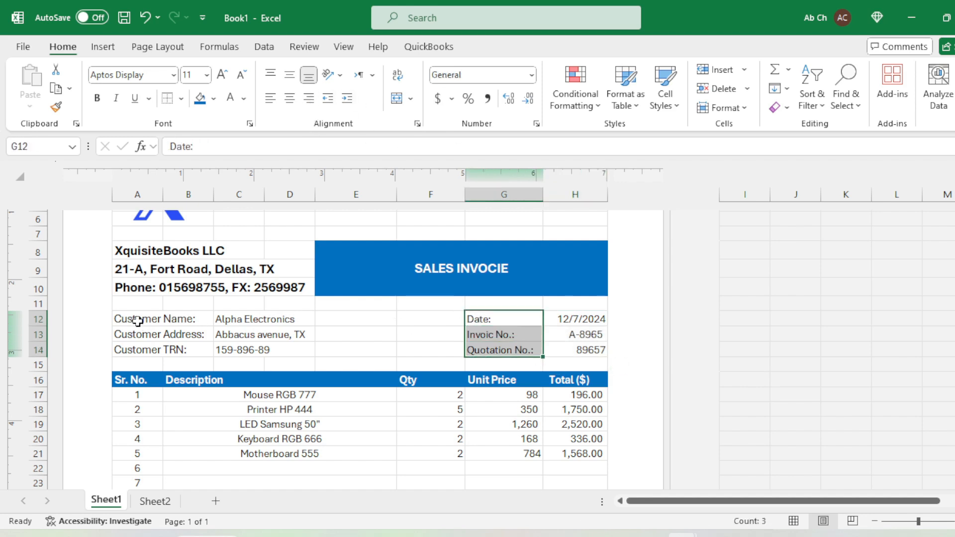
pyautogui.moveTo(136, 320); pyautogui.dragTo(139, 350)
pyautogui.click(97, 98)
pyautogui.click(379, 319)
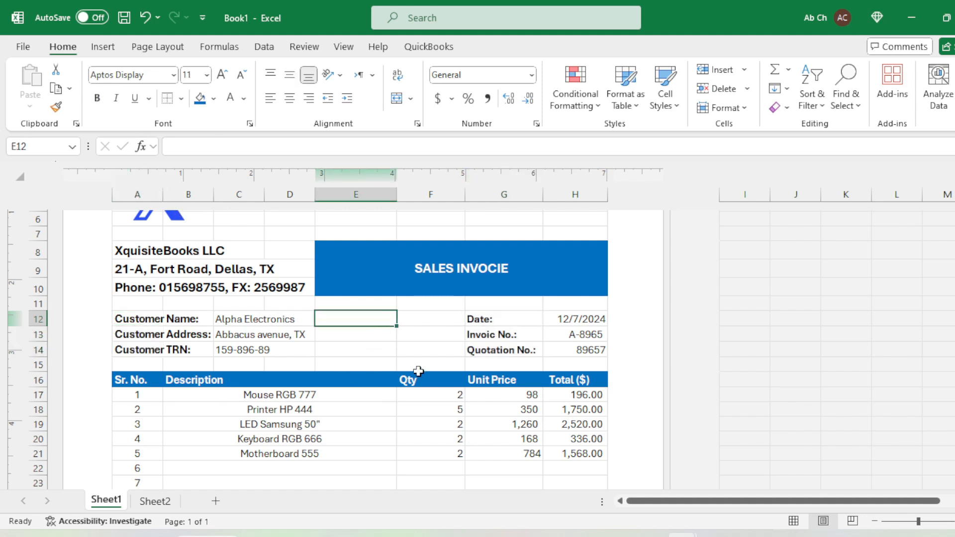
# Uncheck Gridlines in the View ribbon's Show group so the sheet shows no grid lines
pyautogui.click(401, 361)
pyautogui.click(361, 337)
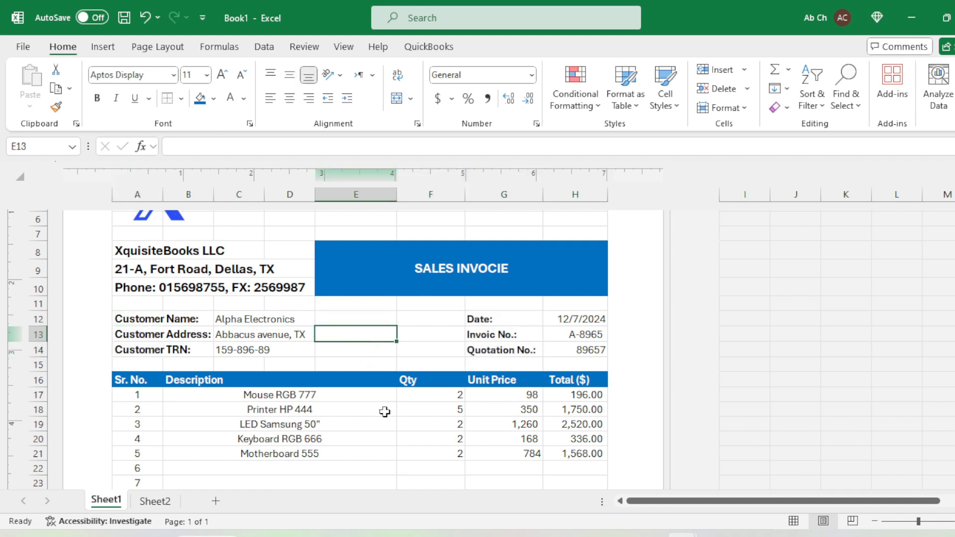
pyautogui.scroll(-2, 393, 369)
pyautogui.scroll(-1, 393, 369)
pyautogui.scroll(5, 393, 369)
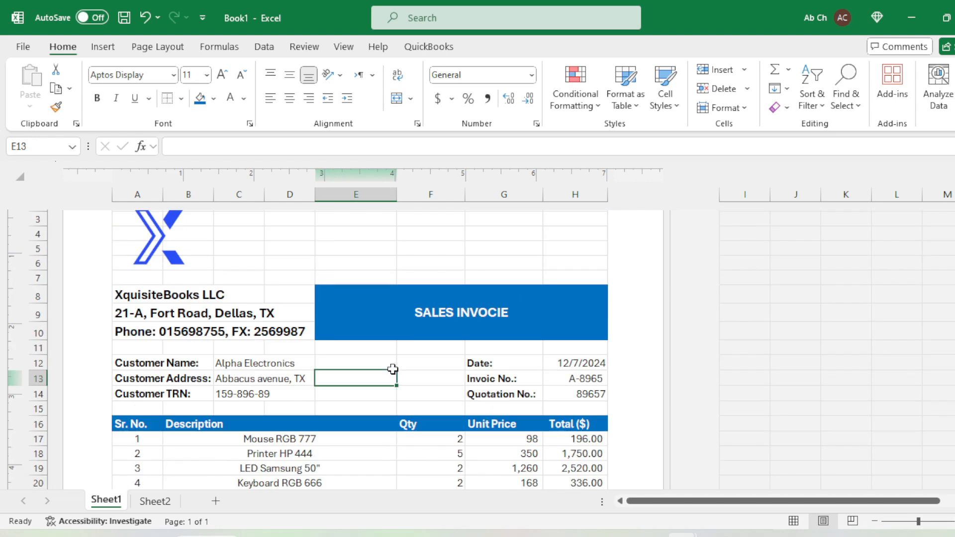
pyautogui.click(409, 319)
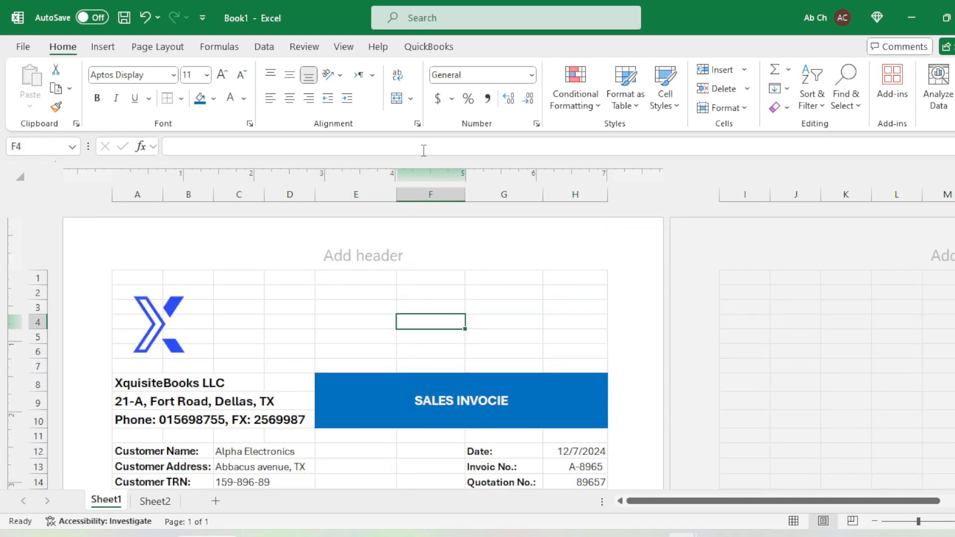
pyautogui.click(262, 48)
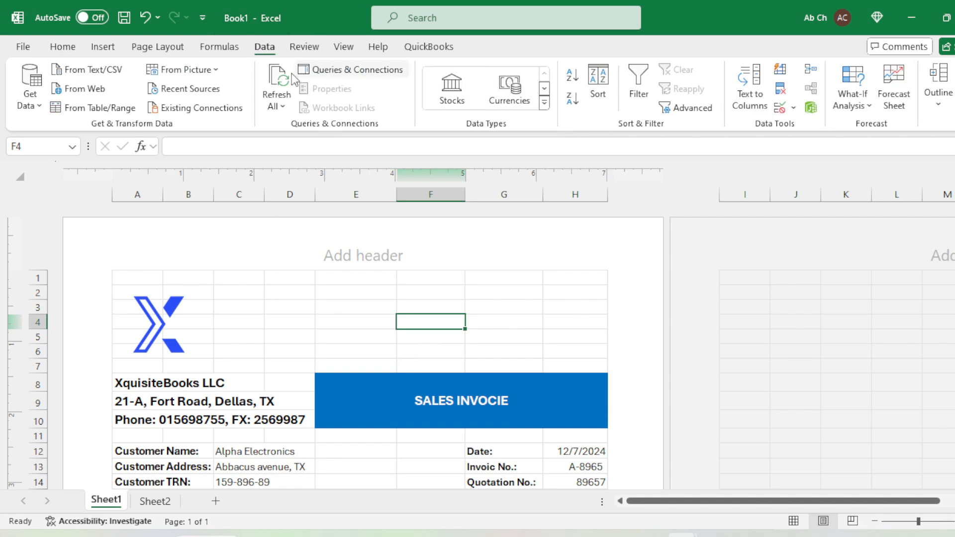
pyautogui.click(343, 48)
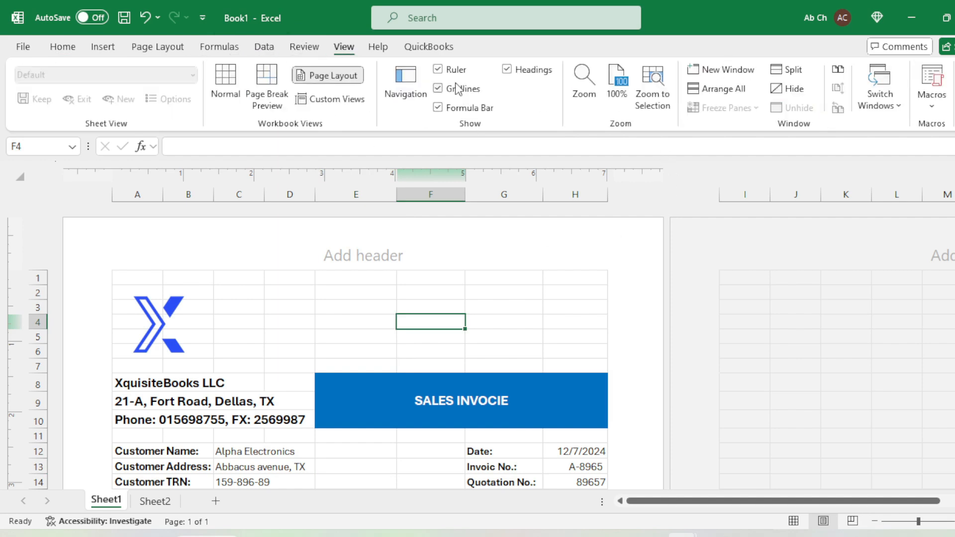
pyautogui.click(438, 88)
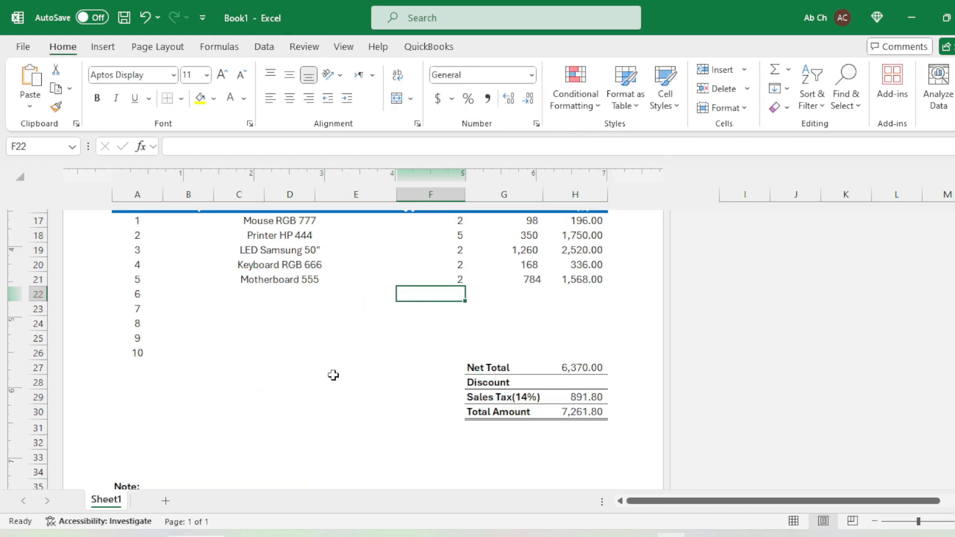
# Select item rows A17:H26 and create a new formula-based conditional formatting rule using =MOD(ROW(),2)=0
pyautogui.scroll(1, 330, 377)
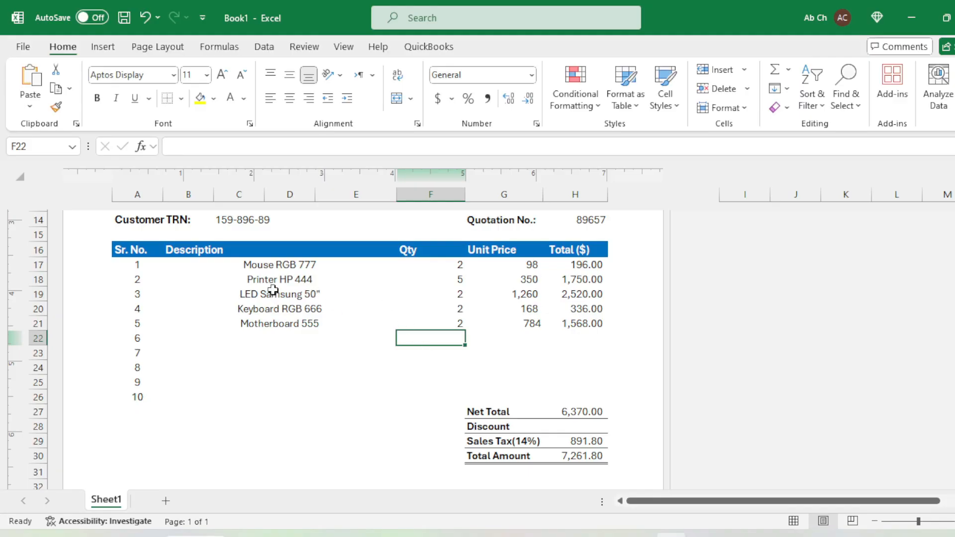
pyautogui.moveTo(131, 265)
pyautogui.mouseDown()
pyautogui.moveTo(335, 275)
pyautogui.moveTo(538, 397)
pyautogui.moveTo(599, 383)
pyautogui.moveTo(599, 396)
pyautogui.moveTo(599, 380)
pyautogui.moveTo(601, 396)
pyautogui.mouseUp()
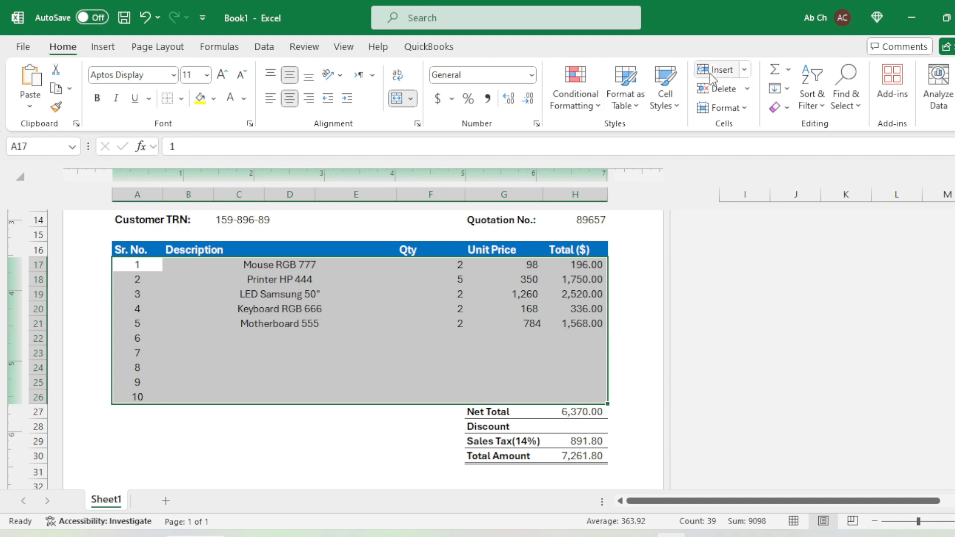
pyautogui.click(576, 102)
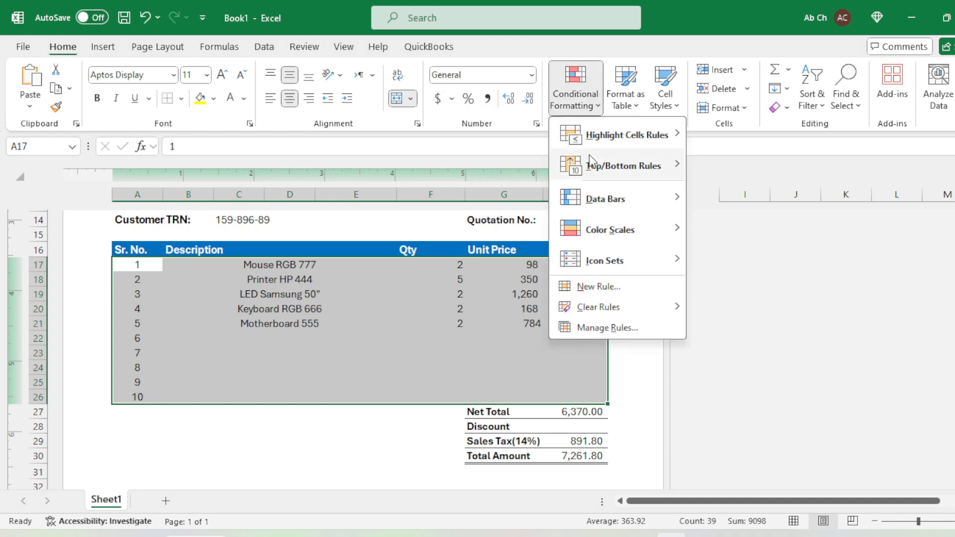
pyautogui.click(592, 287)
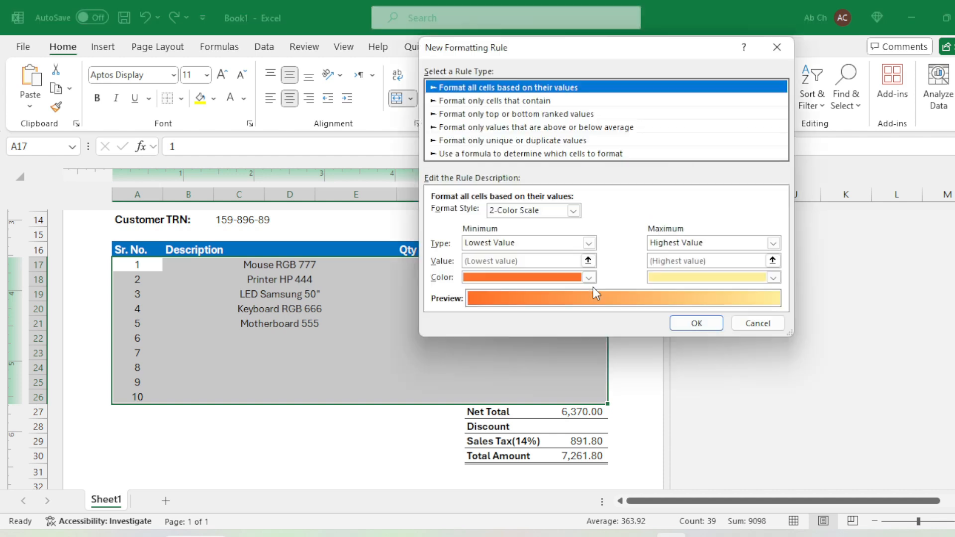
pyautogui.click(469, 154)
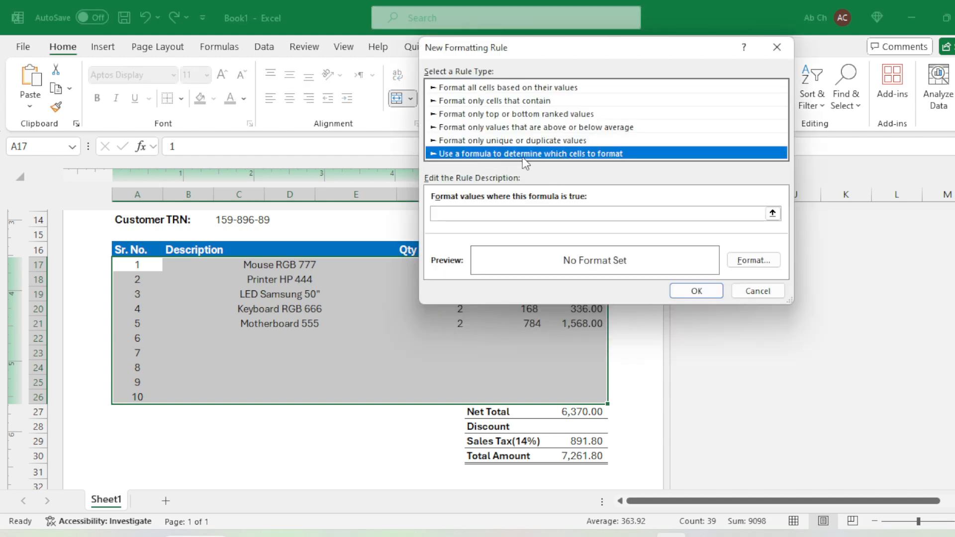
pyautogui.click(575, 212)
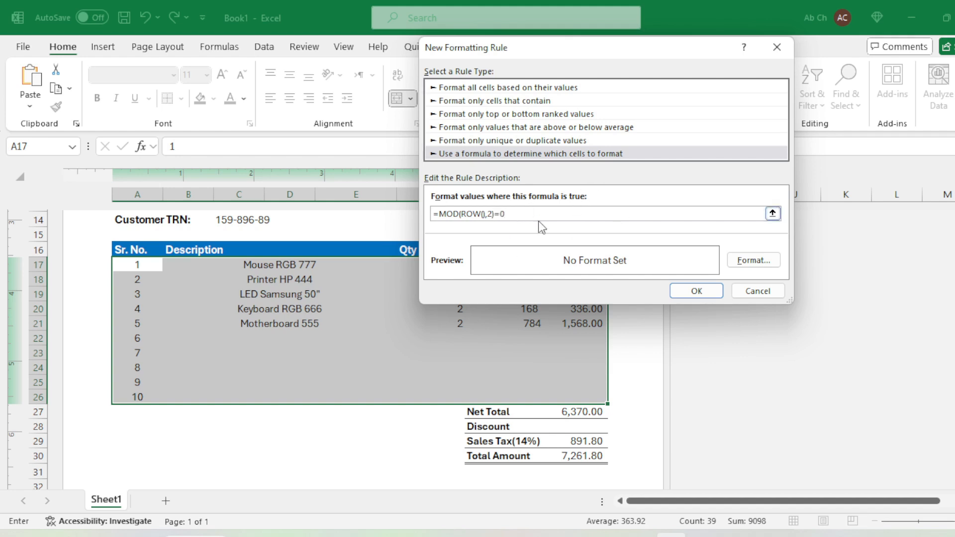
# Give the rule a pale light blue fill and apply it to the item rows
pyautogui.click(751, 263)
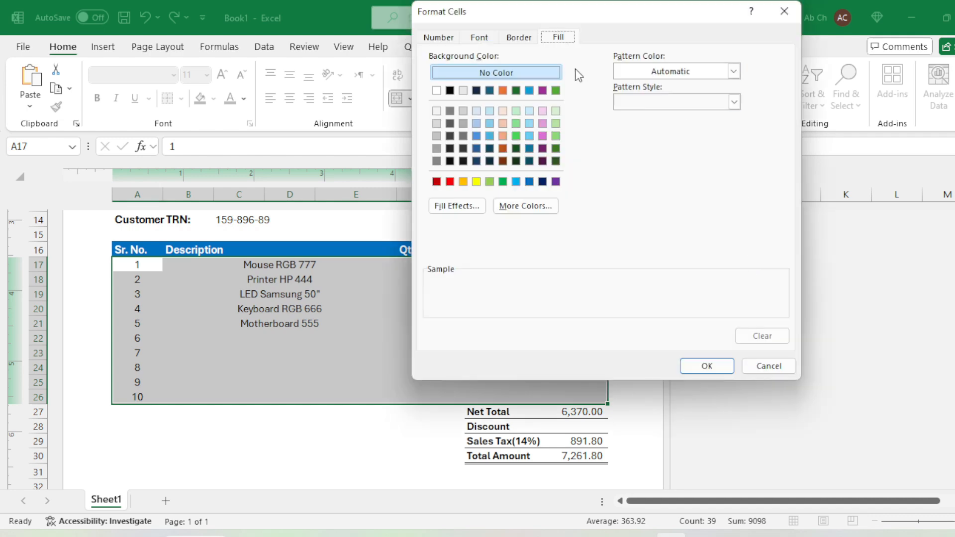
pyautogui.click(531, 114)
pyautogui.click(531, 123)
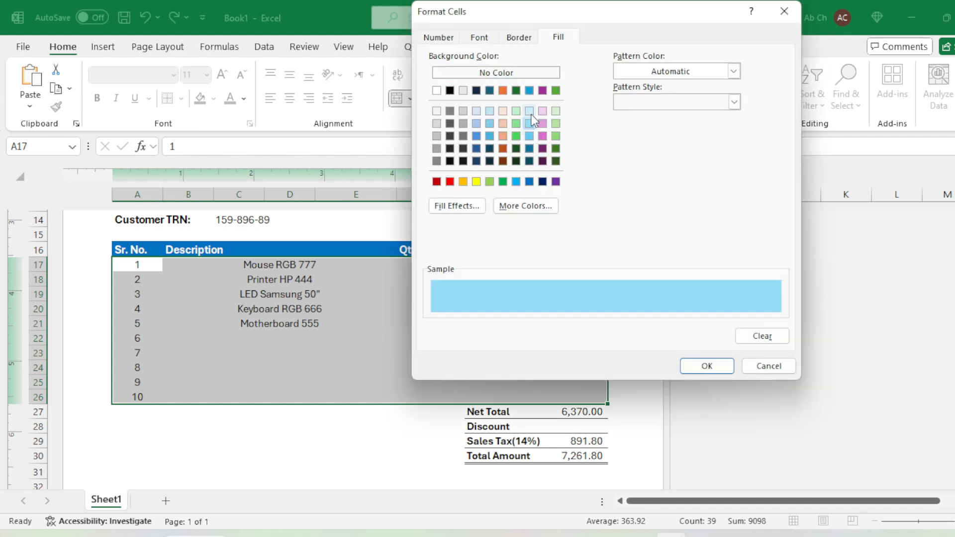
pyautogui.click(530, 112)
pyautogui.click(530, 124)
pyautogui.click(530, 112)
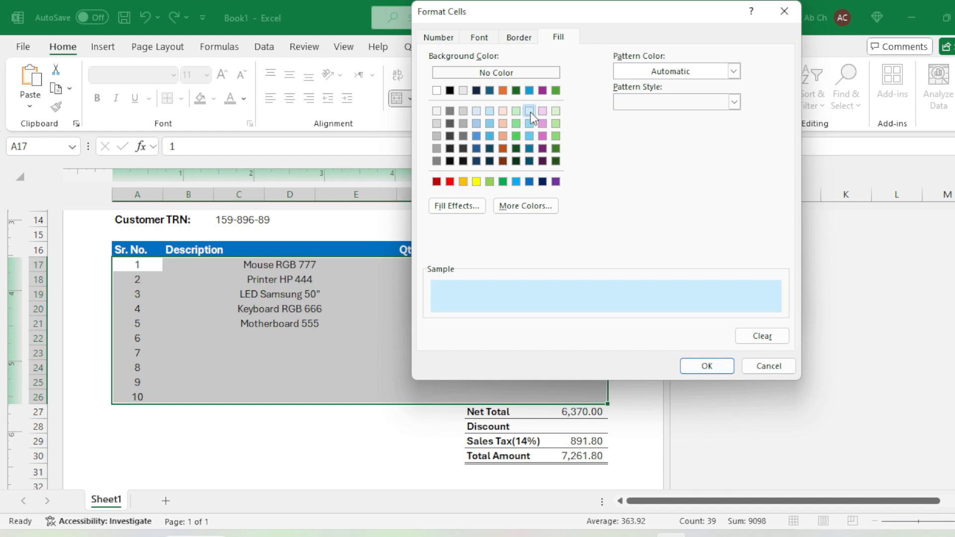
pyautogui.click(707, 366)
pyautogui.click(696, 291)
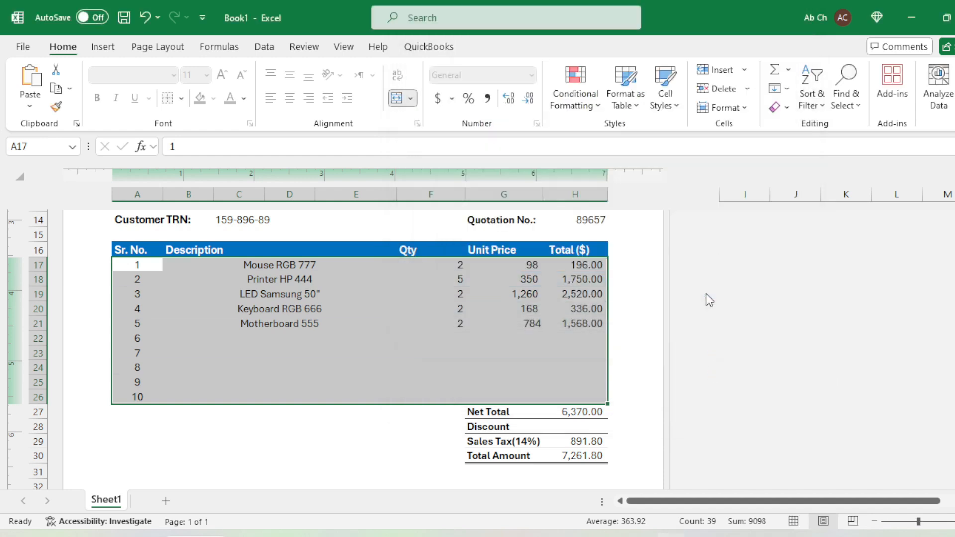
pyautogui.click(318, 277)
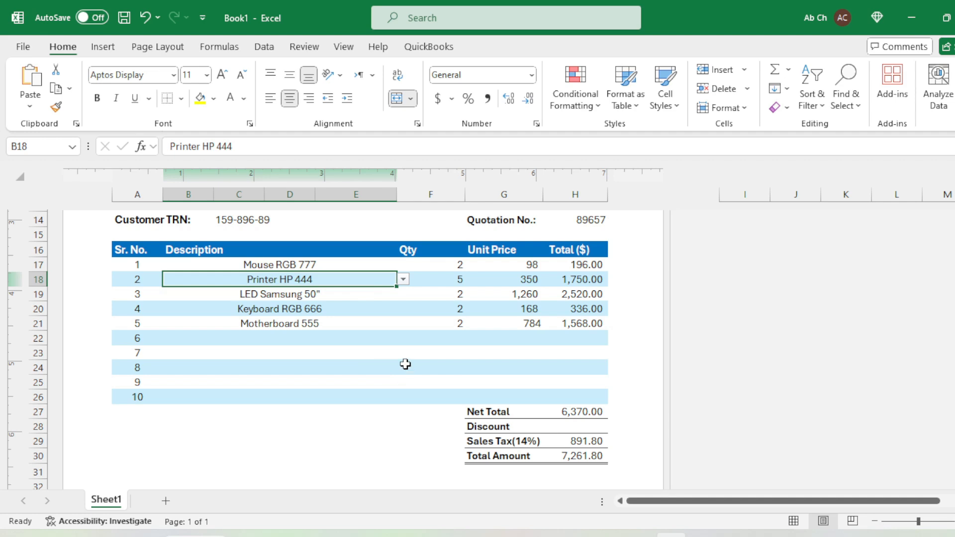
pyautogui.scroll(2, 405, 365)
pyautogui.scroll(-2, 426, 361)
pyautogui.scroll(5, 392, 351)
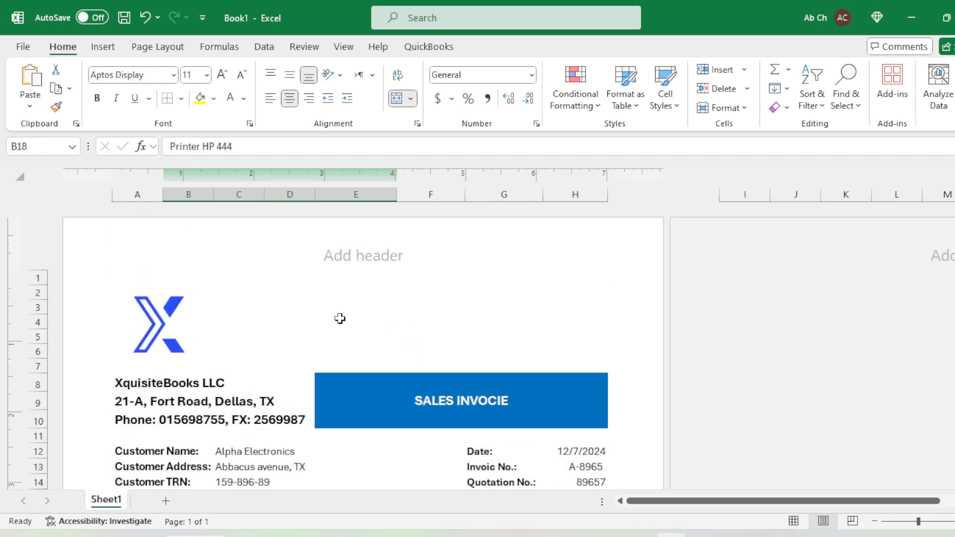
pyautogui.scroll(-7, 338, 318)
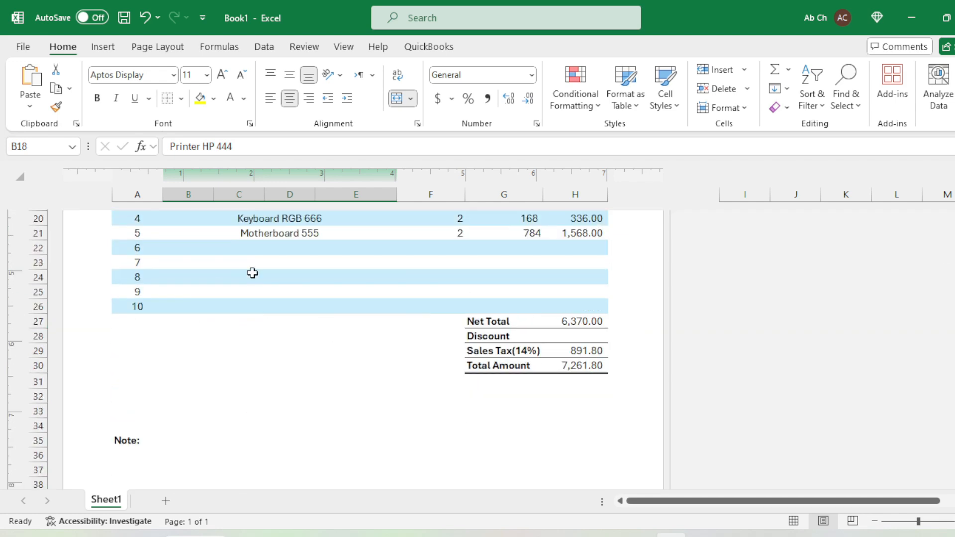
pyautogui.hotkey('ctrl', 'p')
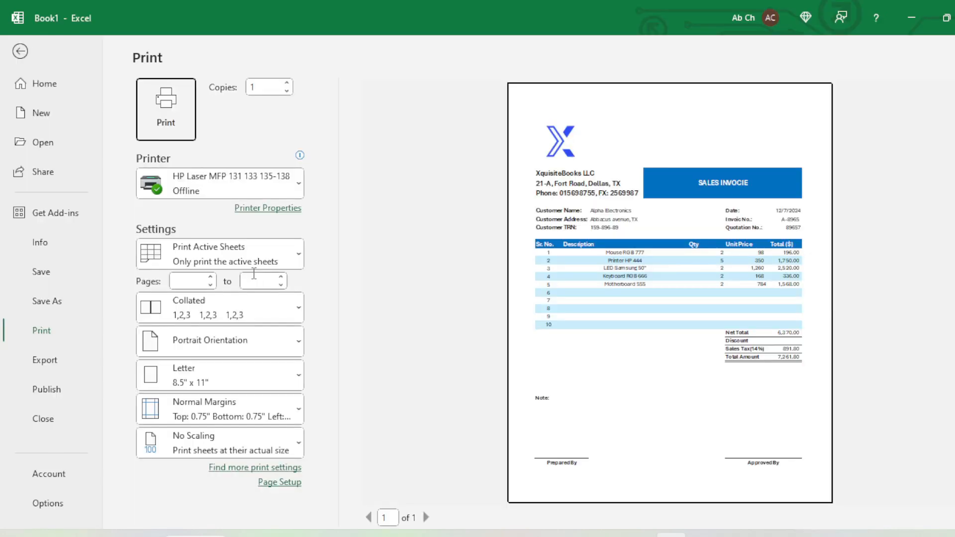
pyautogui.click(20, 50)
pyautogui.click(25, 44)
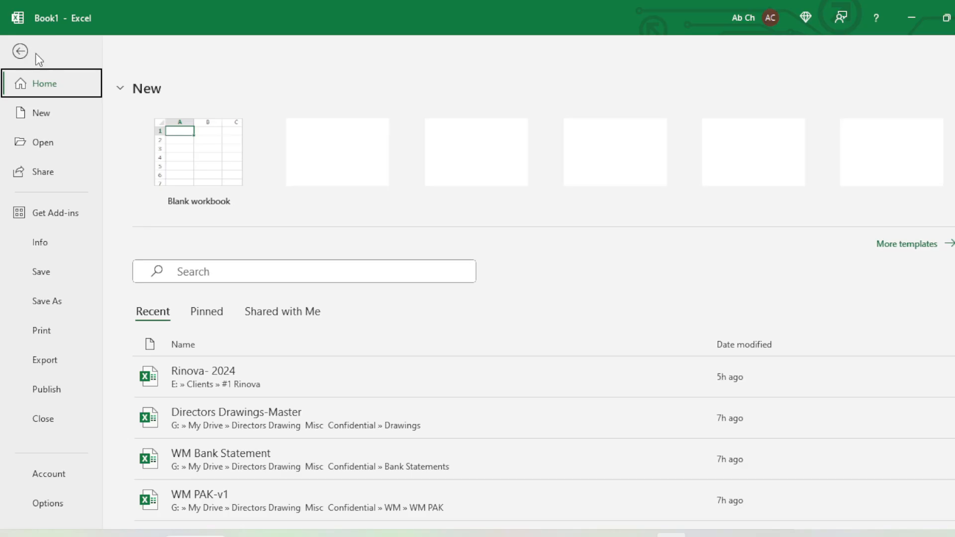
pyautogui.click(87, 307)
pyautogui.press('Escape')
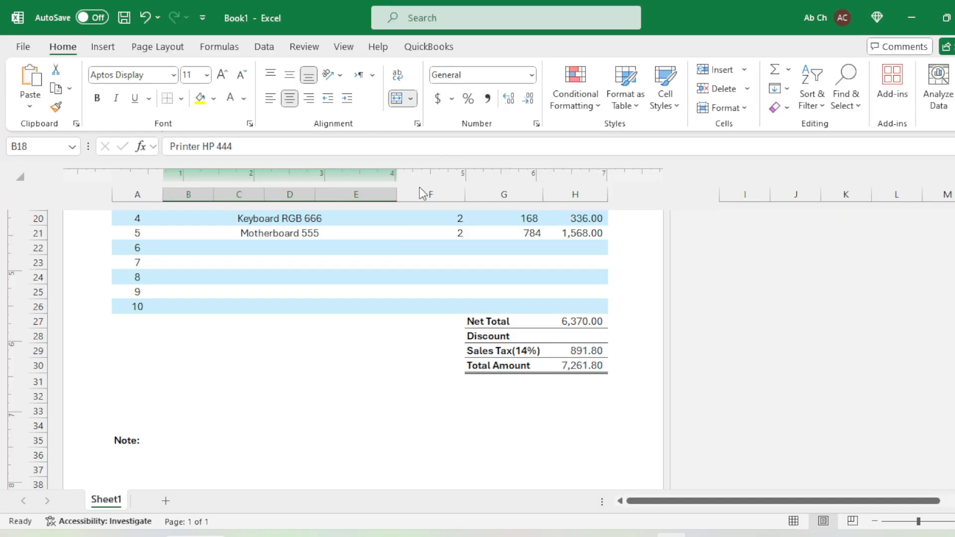
pyautogui.scroll(4, 423, 310)
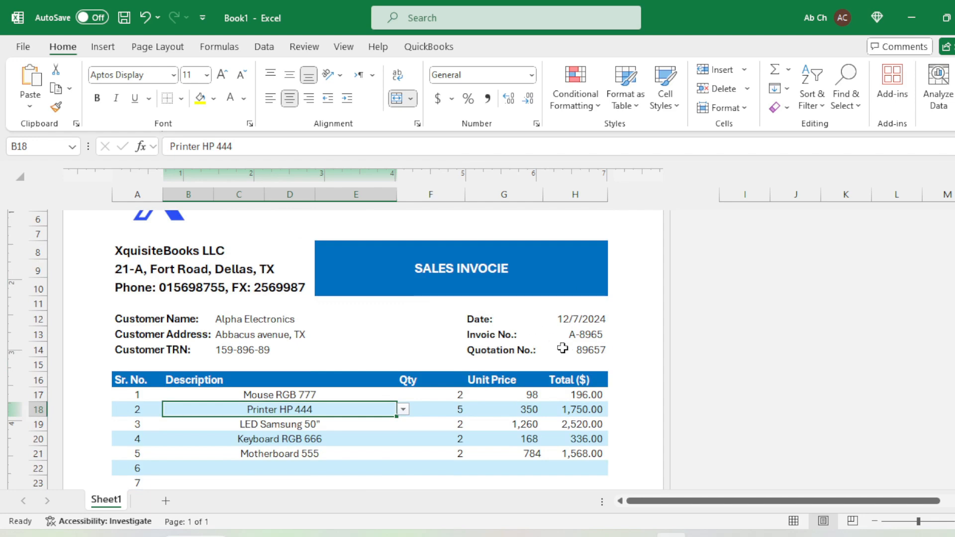
pyautogui.click(573, 338)
pyautogui.scroll(1, 480, 340)
pyautogui.click(503, 249)
pyautogui.scroll(-4, 349, 326)
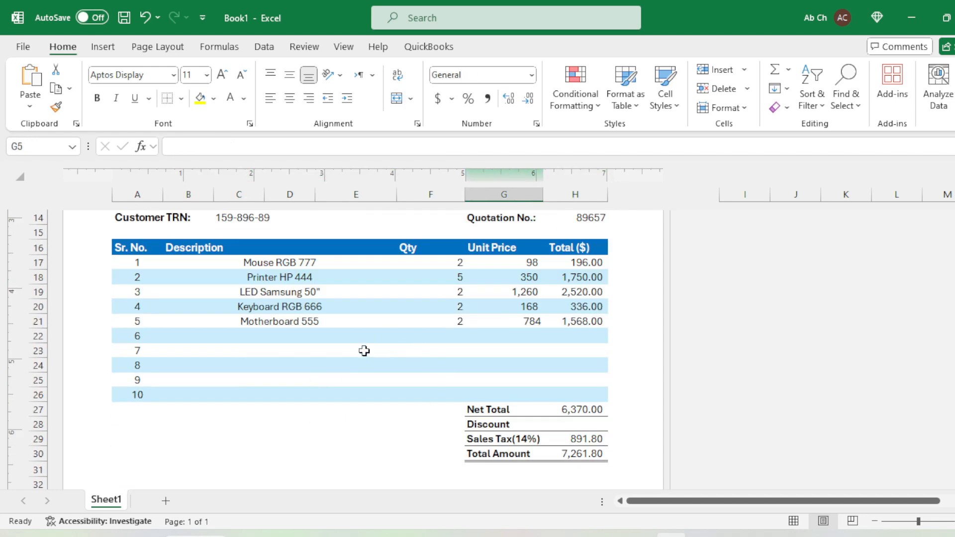
pyautogui.click(365, 336)
pyautogui.click(355, 414)
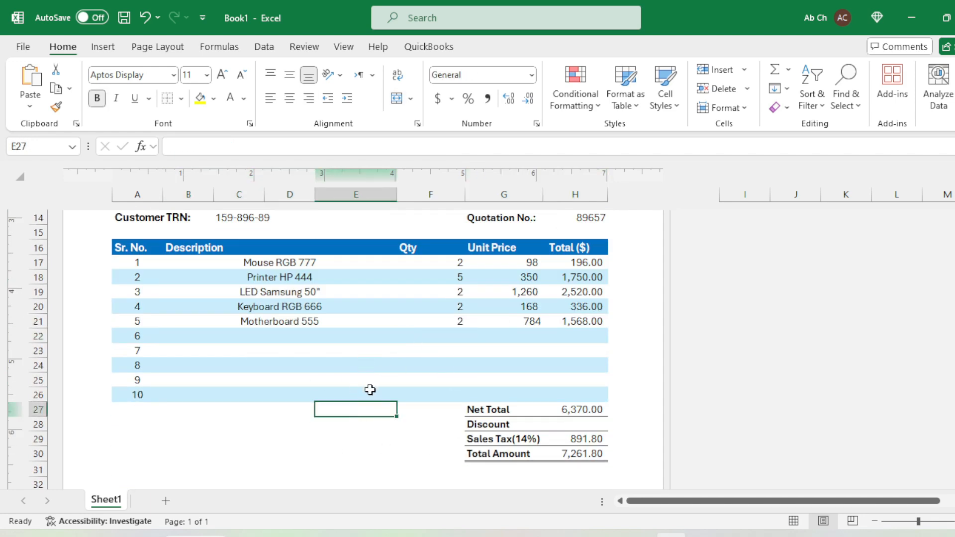
pyautogui.scroll(-5, 372, 391)
pyautogui.scroll(-1, 375, 393)
pyautogui.scroll(10, 374, 394)
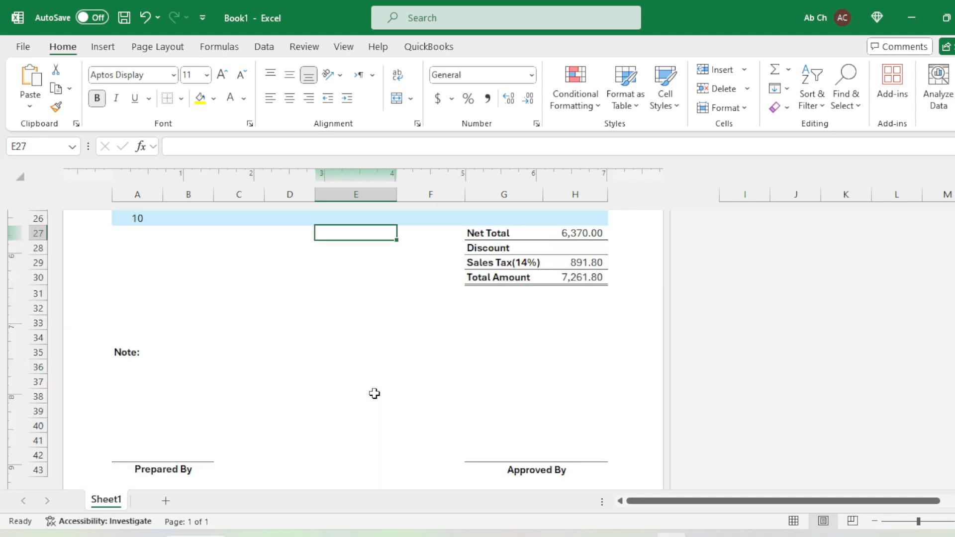